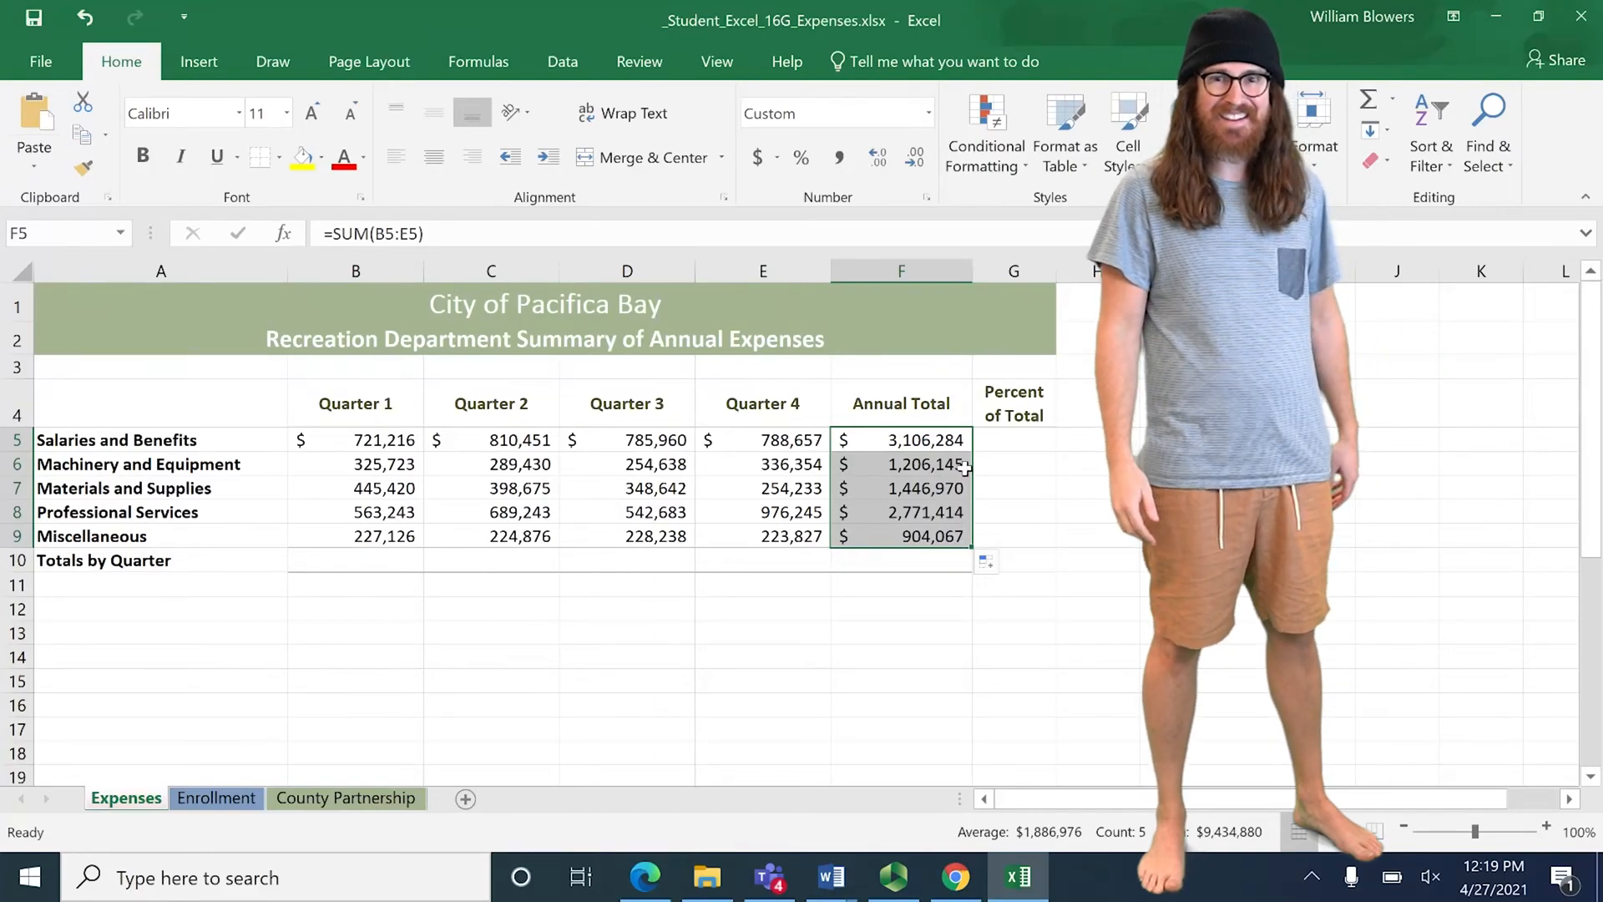
# Step: Total the Quarter 1 expenses in cell B10 with the formula =SUM(B5:B9)
pyautogui.click(324, 561)
pyautogui.write('=sum')
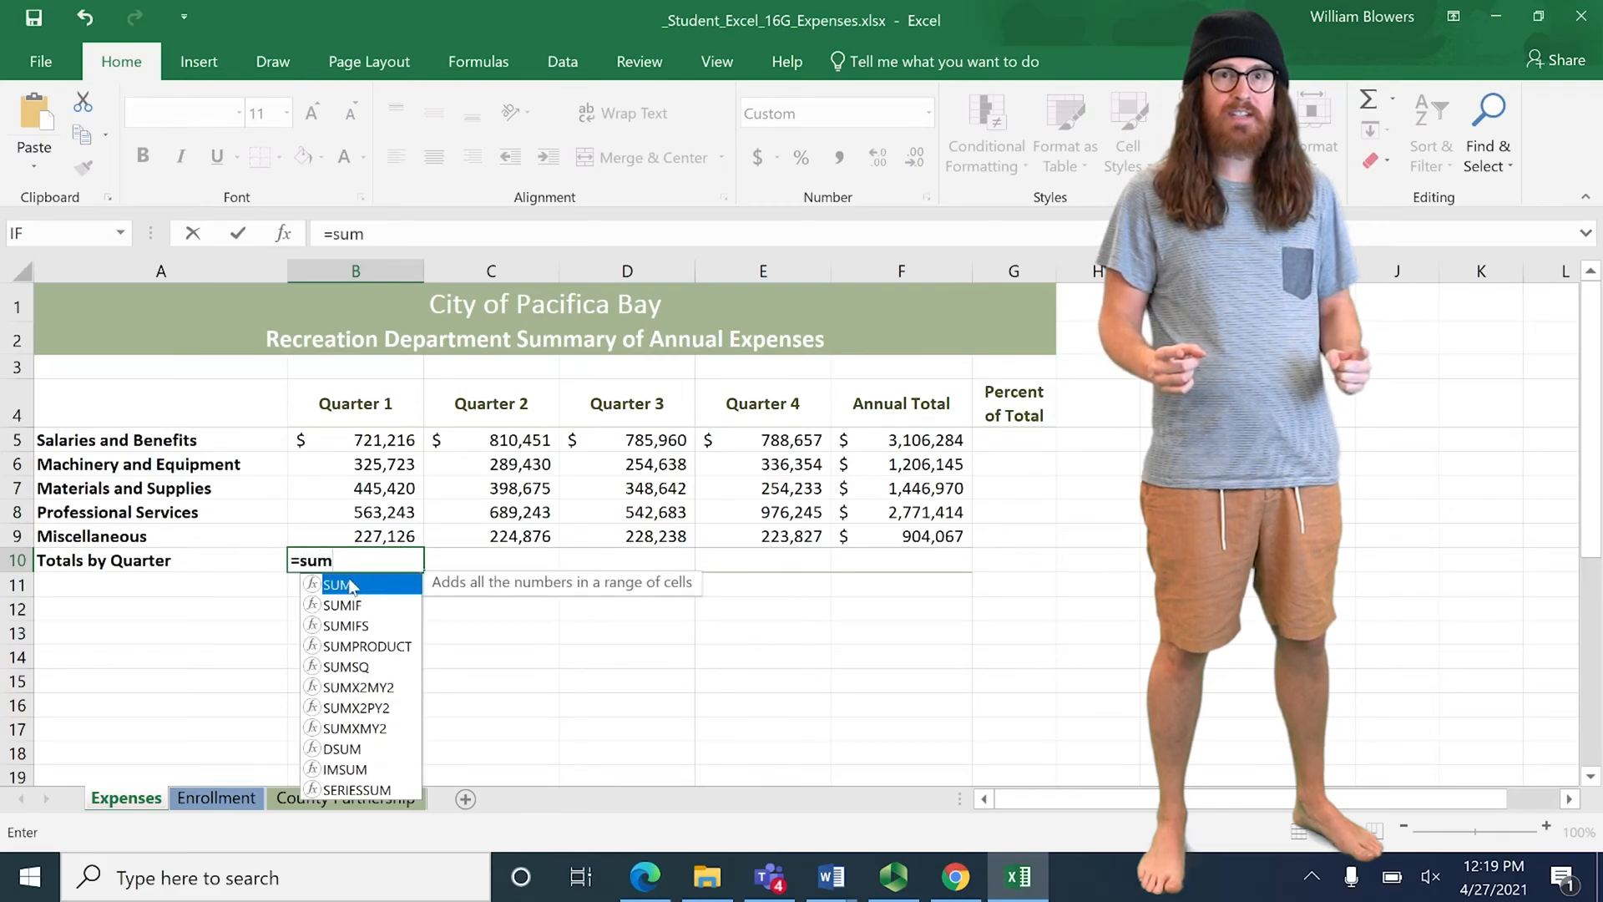
pyautogui.doubleClick(352, 587)
pyautogui.moveTo(382, 446); pyautogui.dragTo(380, 537)
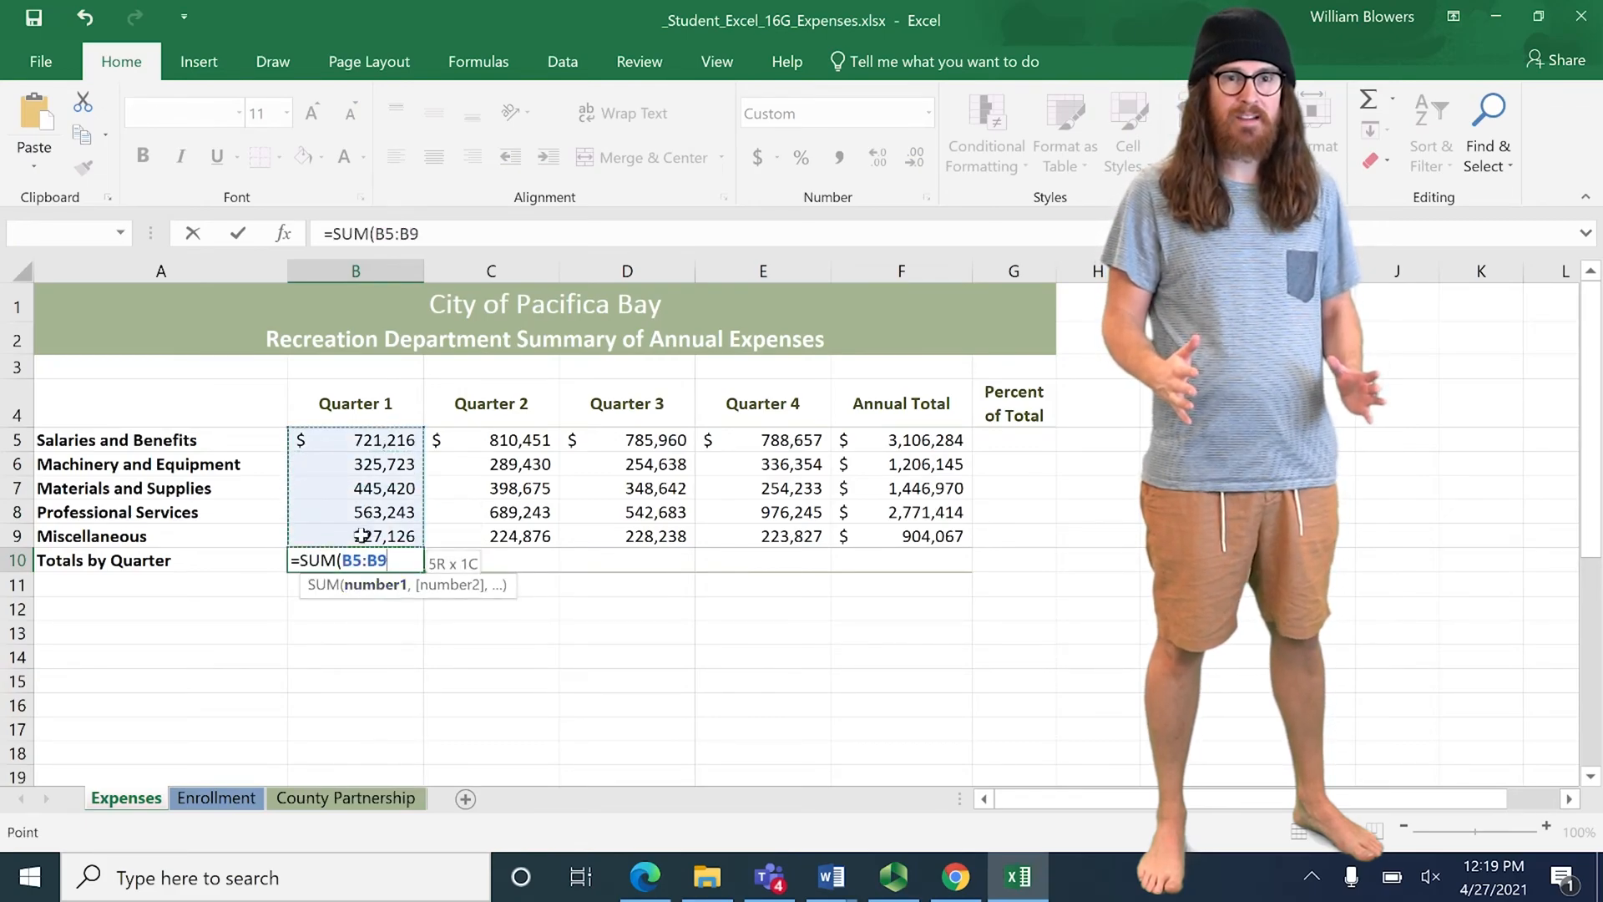
pyautogui.press('Return')
# Step: Copy the Quarter 1 total formula from B10 across the Totals by Quarter row through F10
pyautogui.click(371, 555)
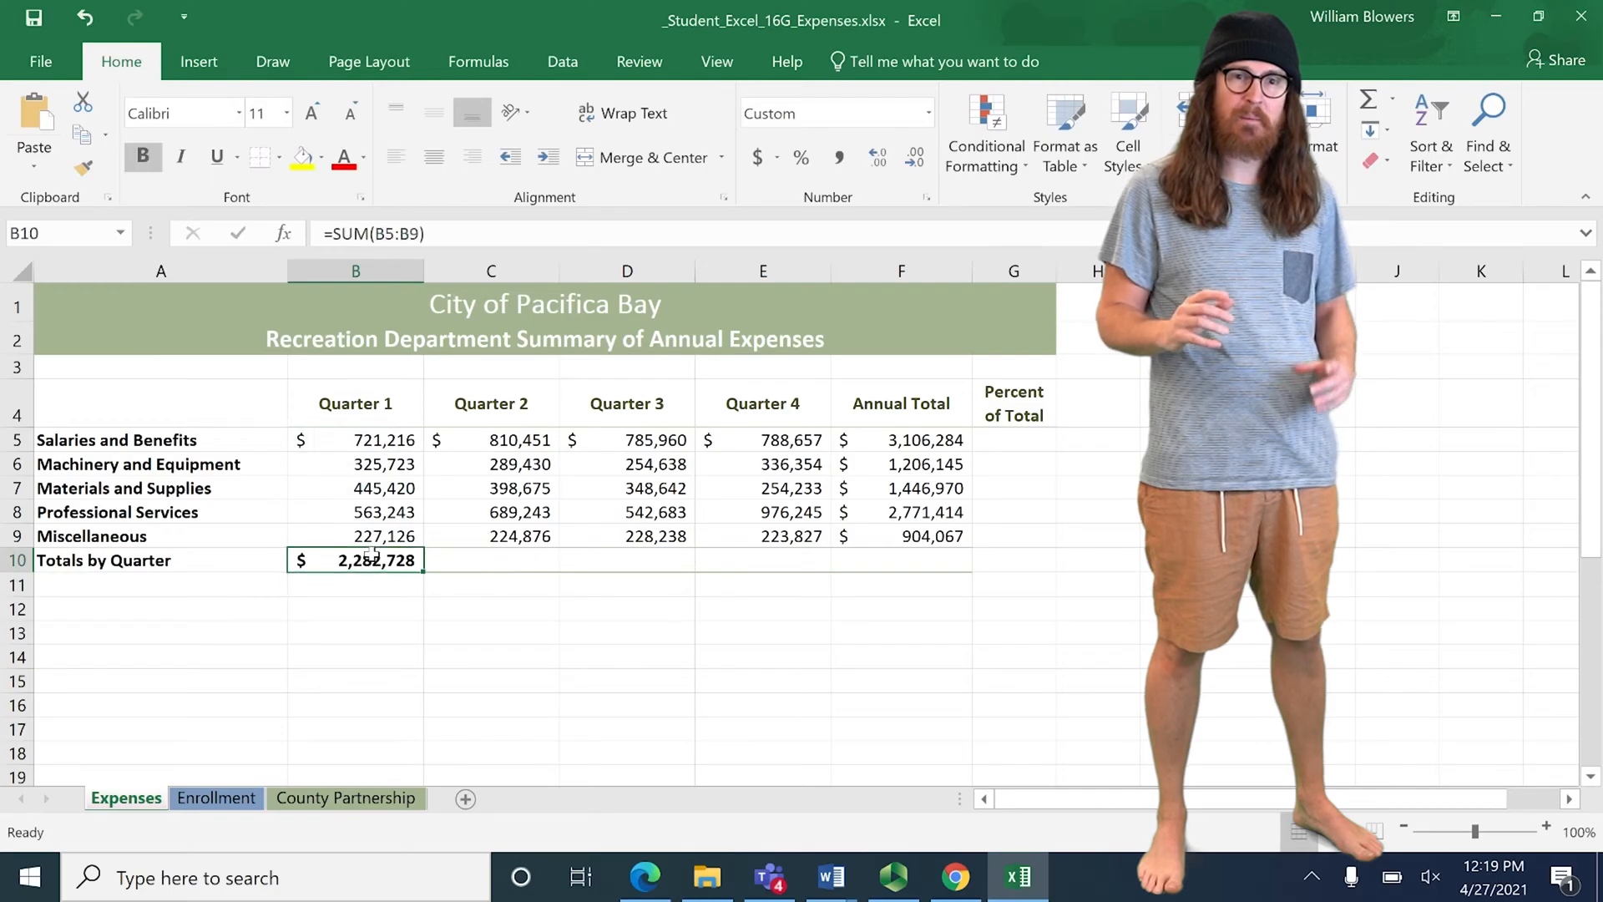
pyautogui.moveTo(424, 572); pyautogui.dragTo(958, 569)
pyautogui.click(970, 616)
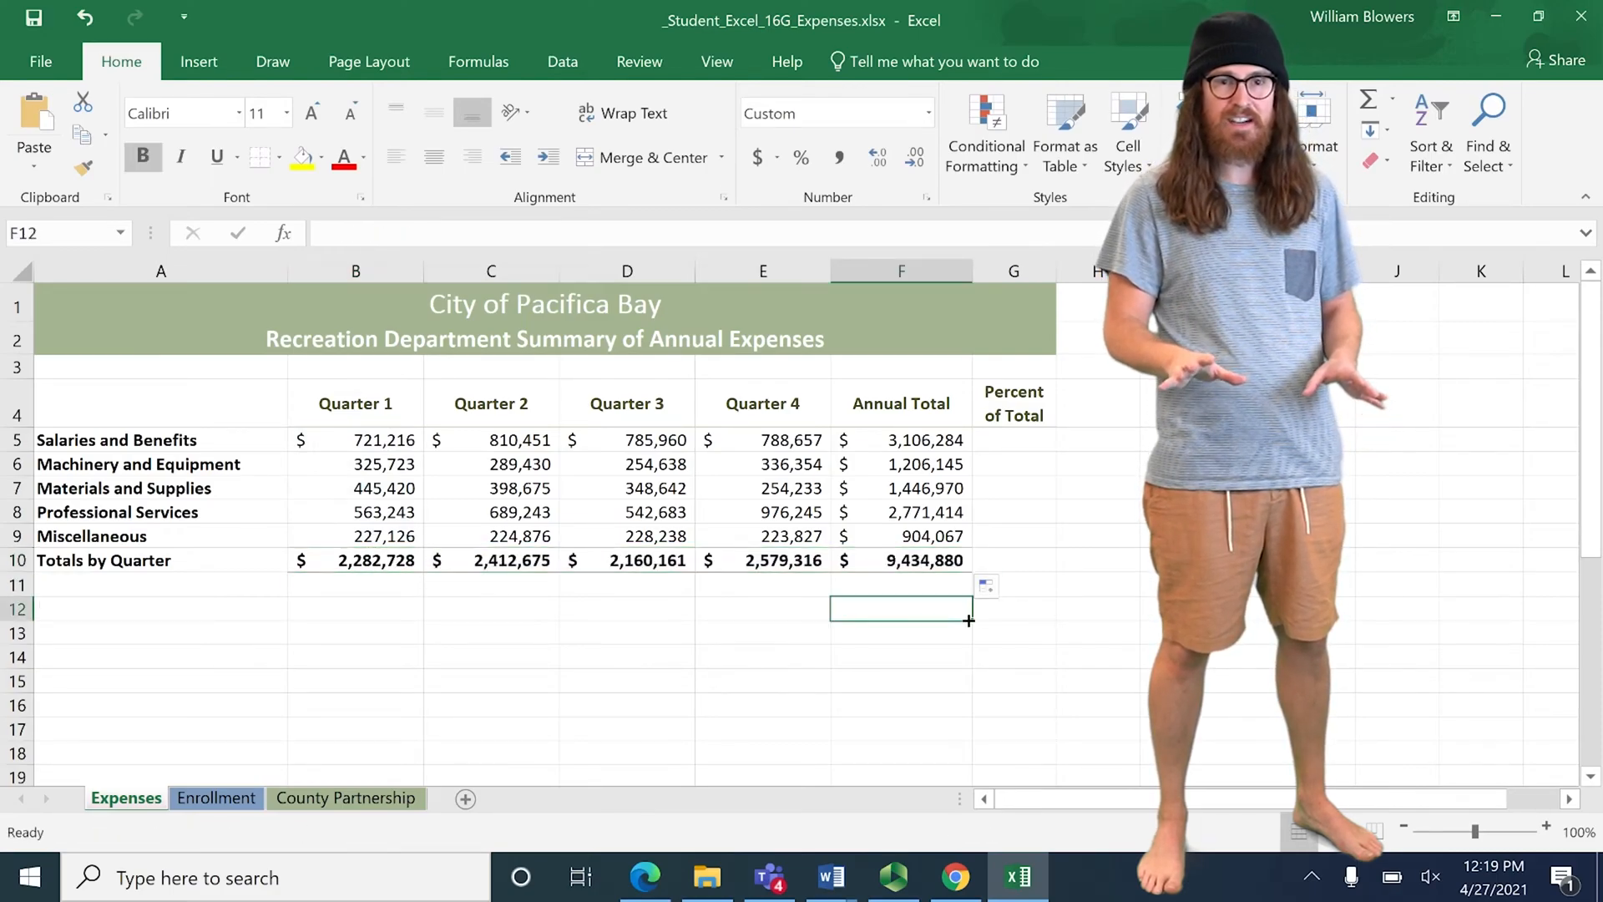
pyautogui.click(925, 561)
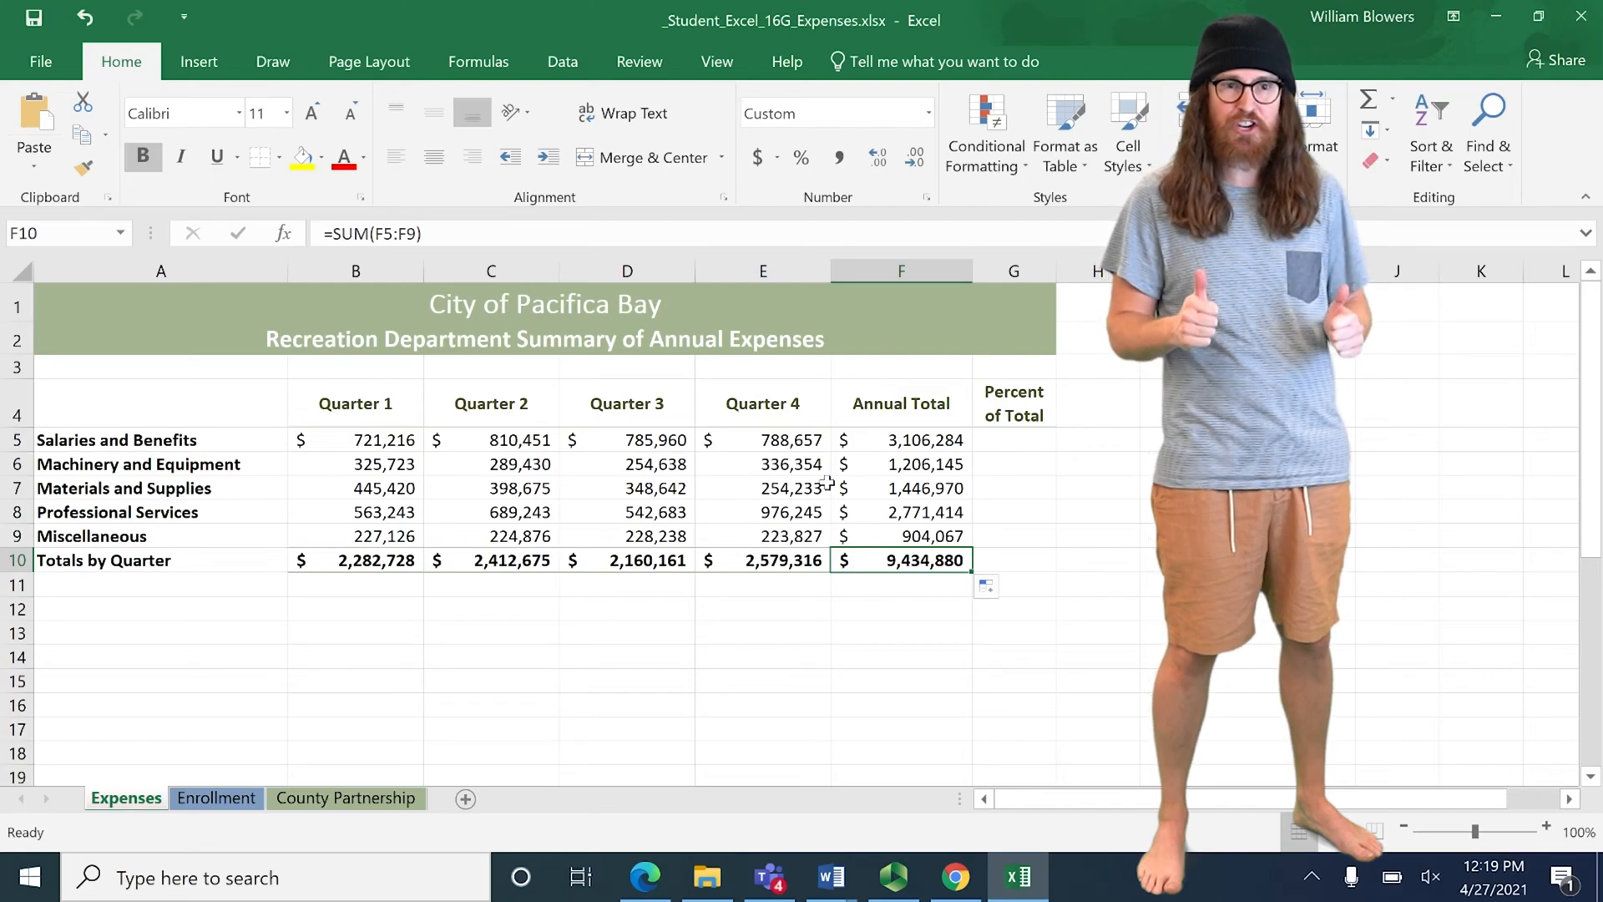
# Step: Format the annual totals in F6:F9 with comma style and no decimal places
pyautogui.moveTo(893, 469); pyautogui.dragTo(902, 535)
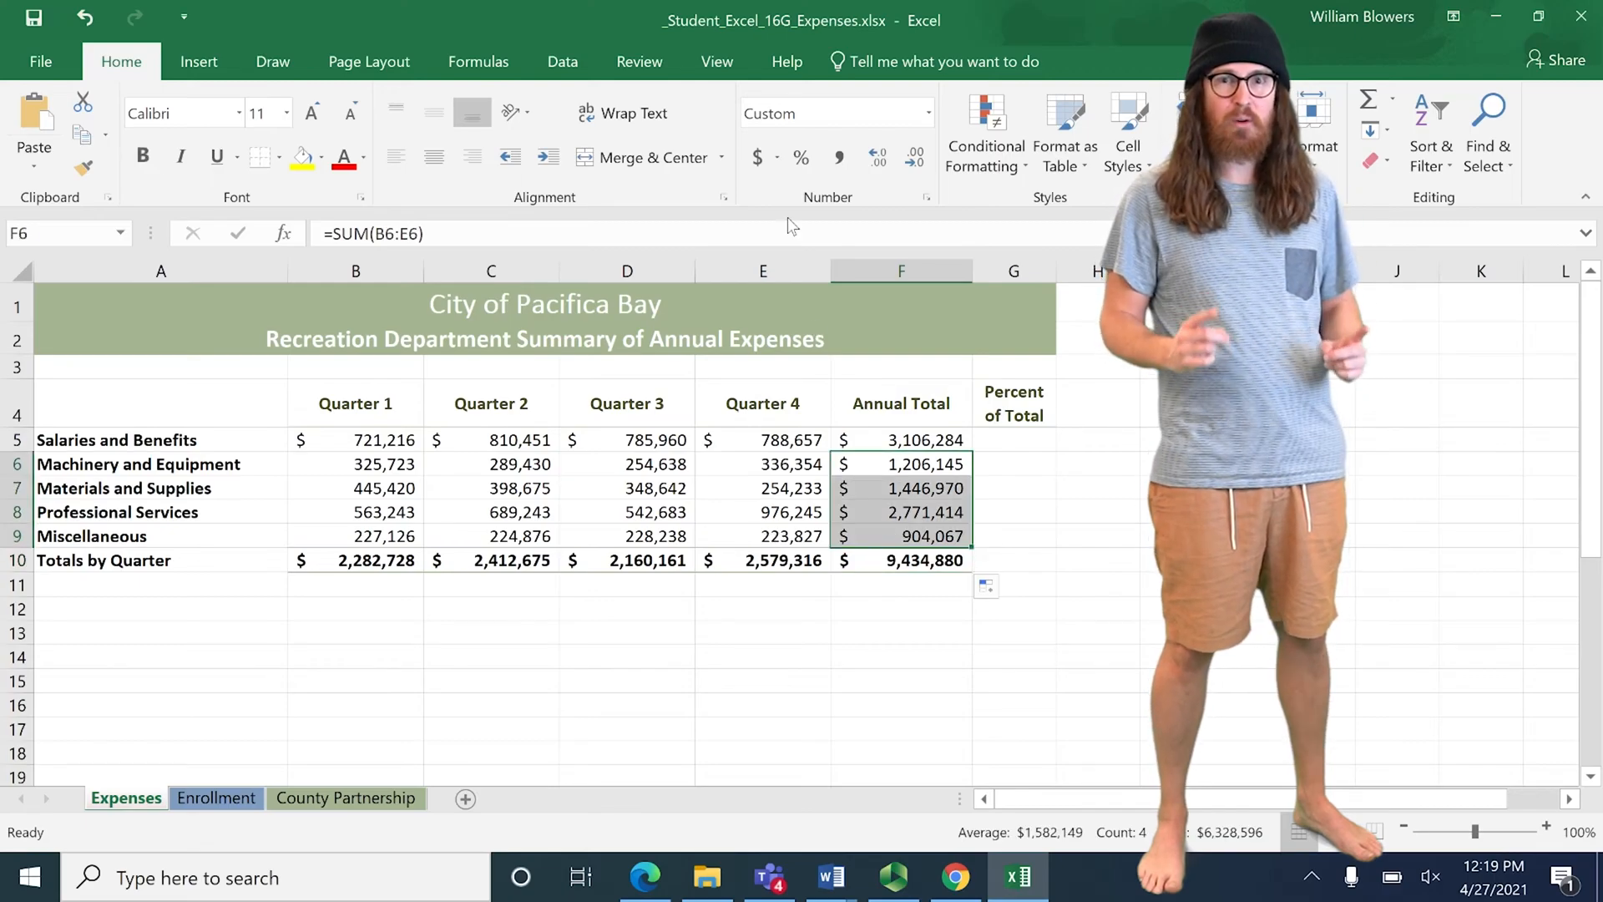
pyautogui.click(839, 158)
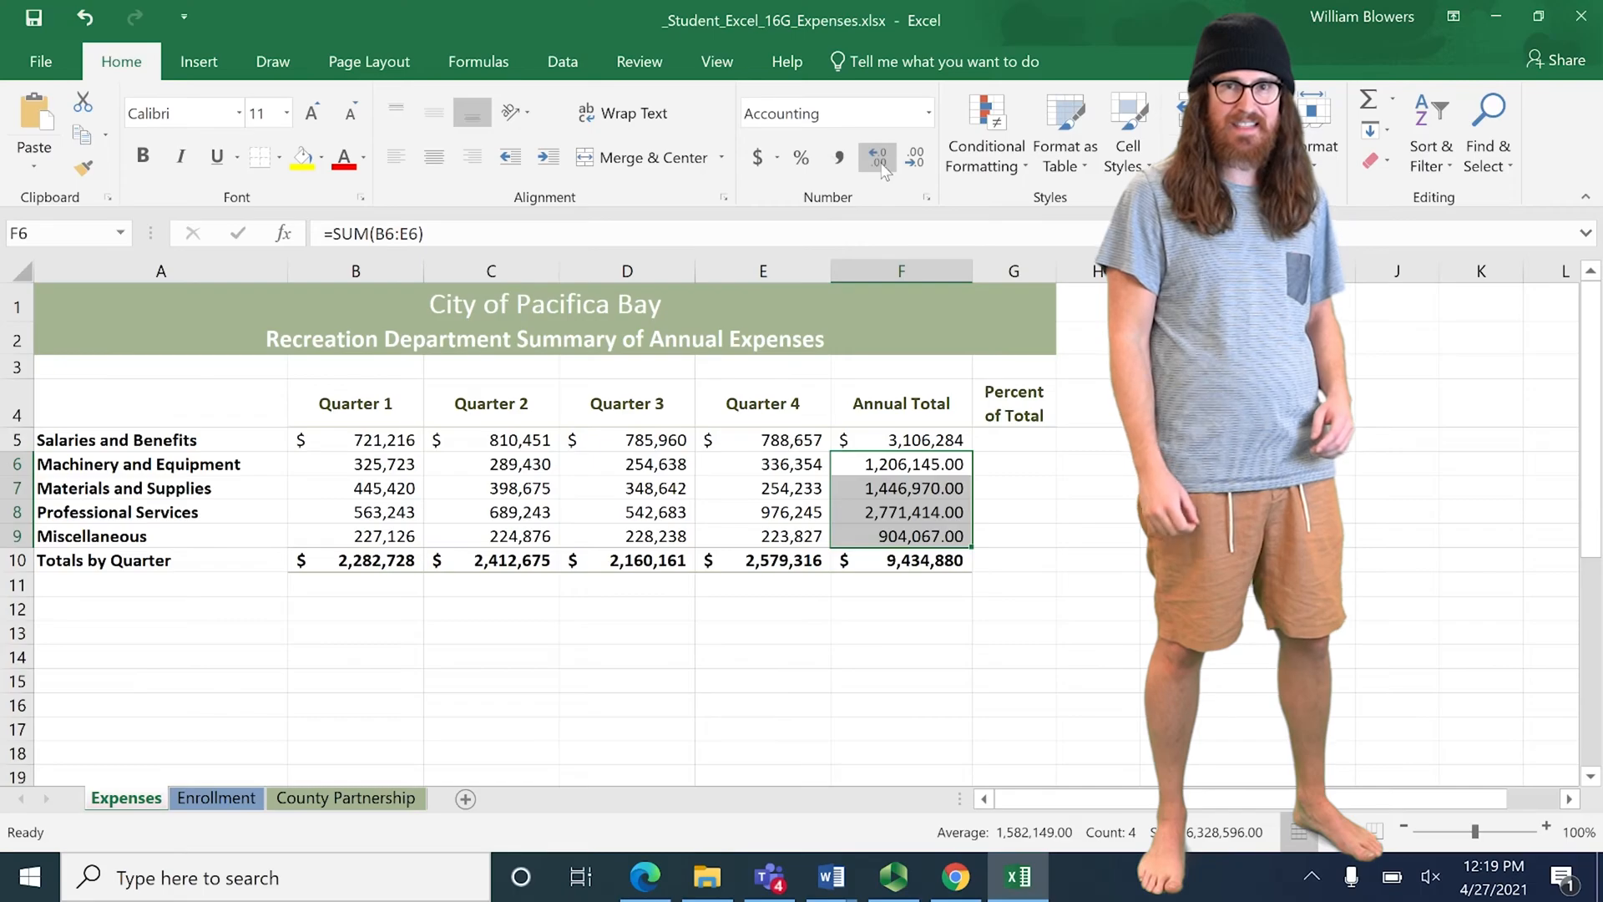
pyautogui.click(913, 163)
pyautogui.click(913, 163)
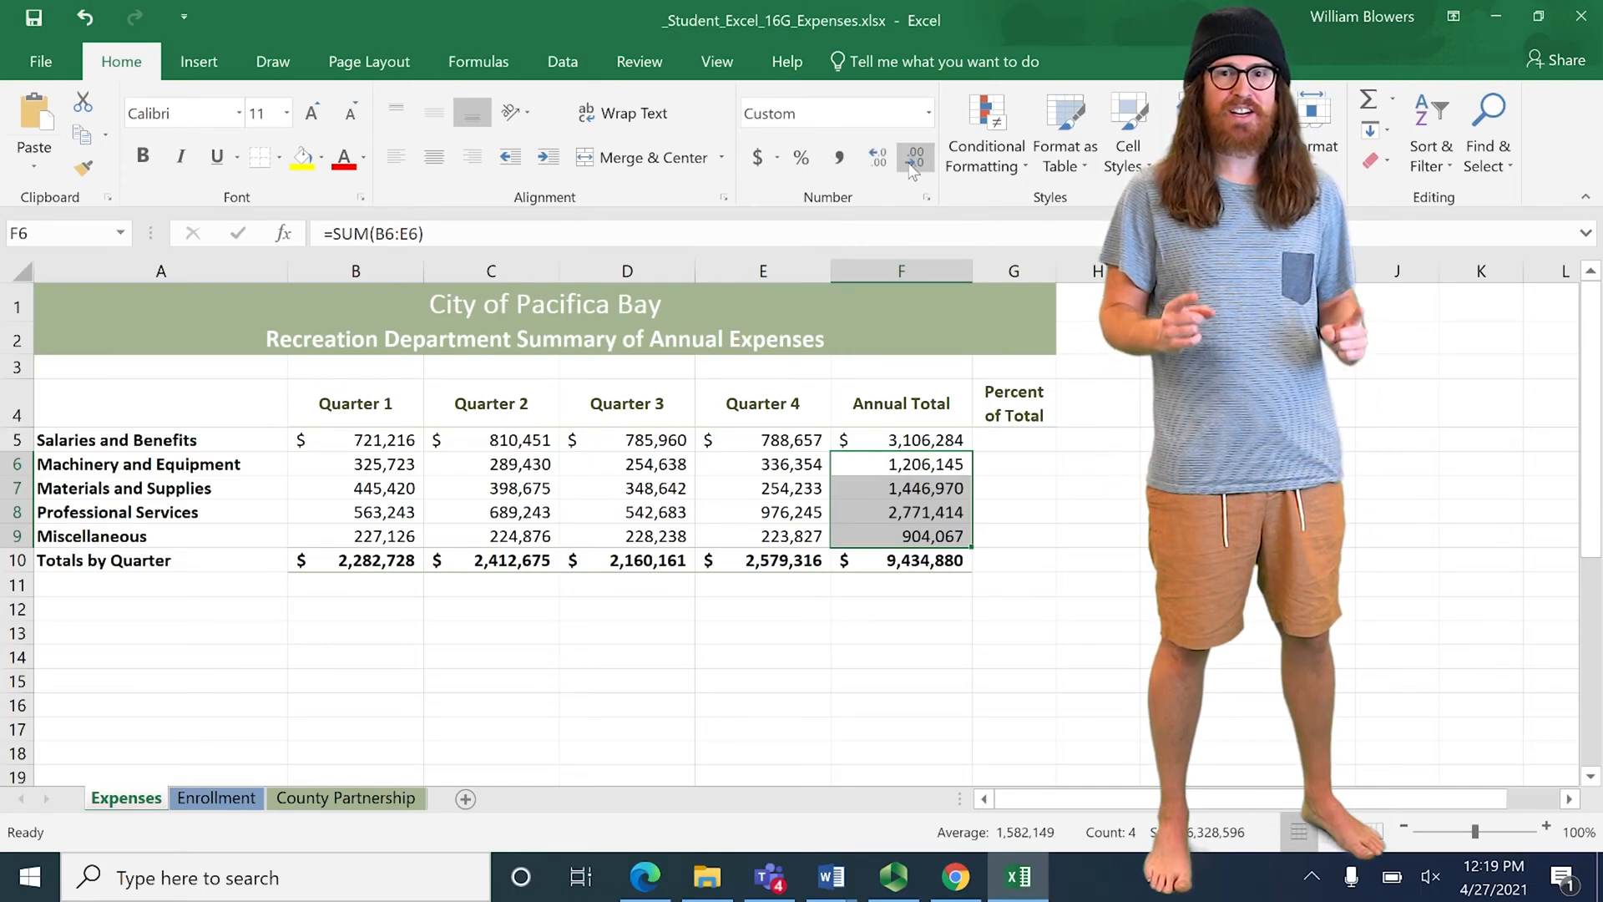
# Step: Calculate the Salaries and Benefits percent of total in G5 with the formula =F5/$F$10
pyautogui.click(1031, 437)
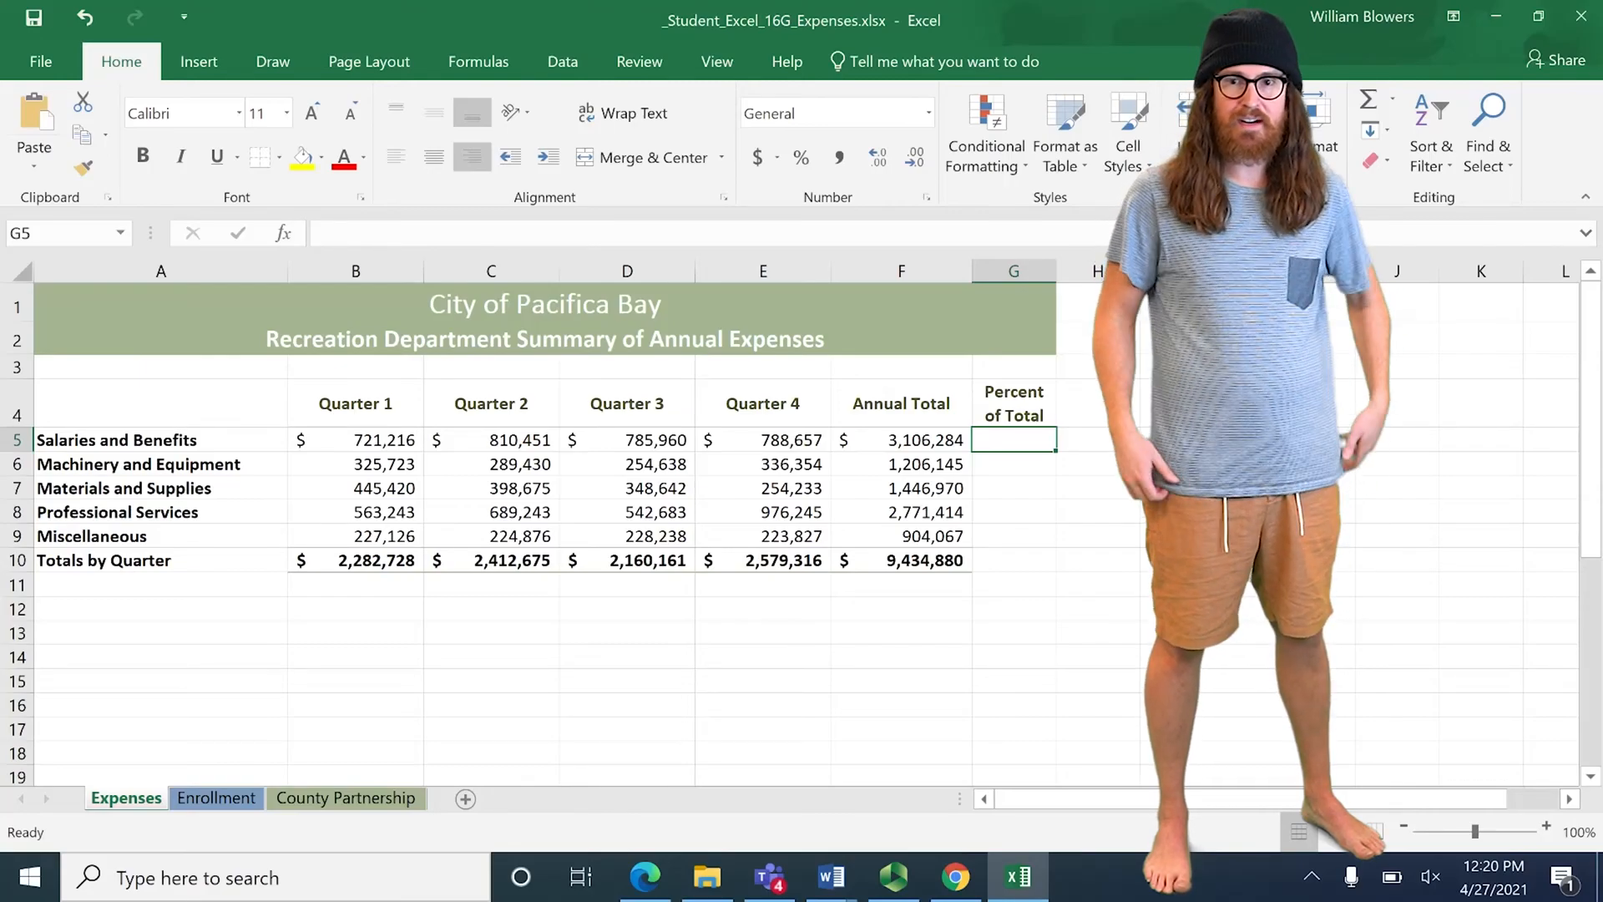
pyautogui.write('=')
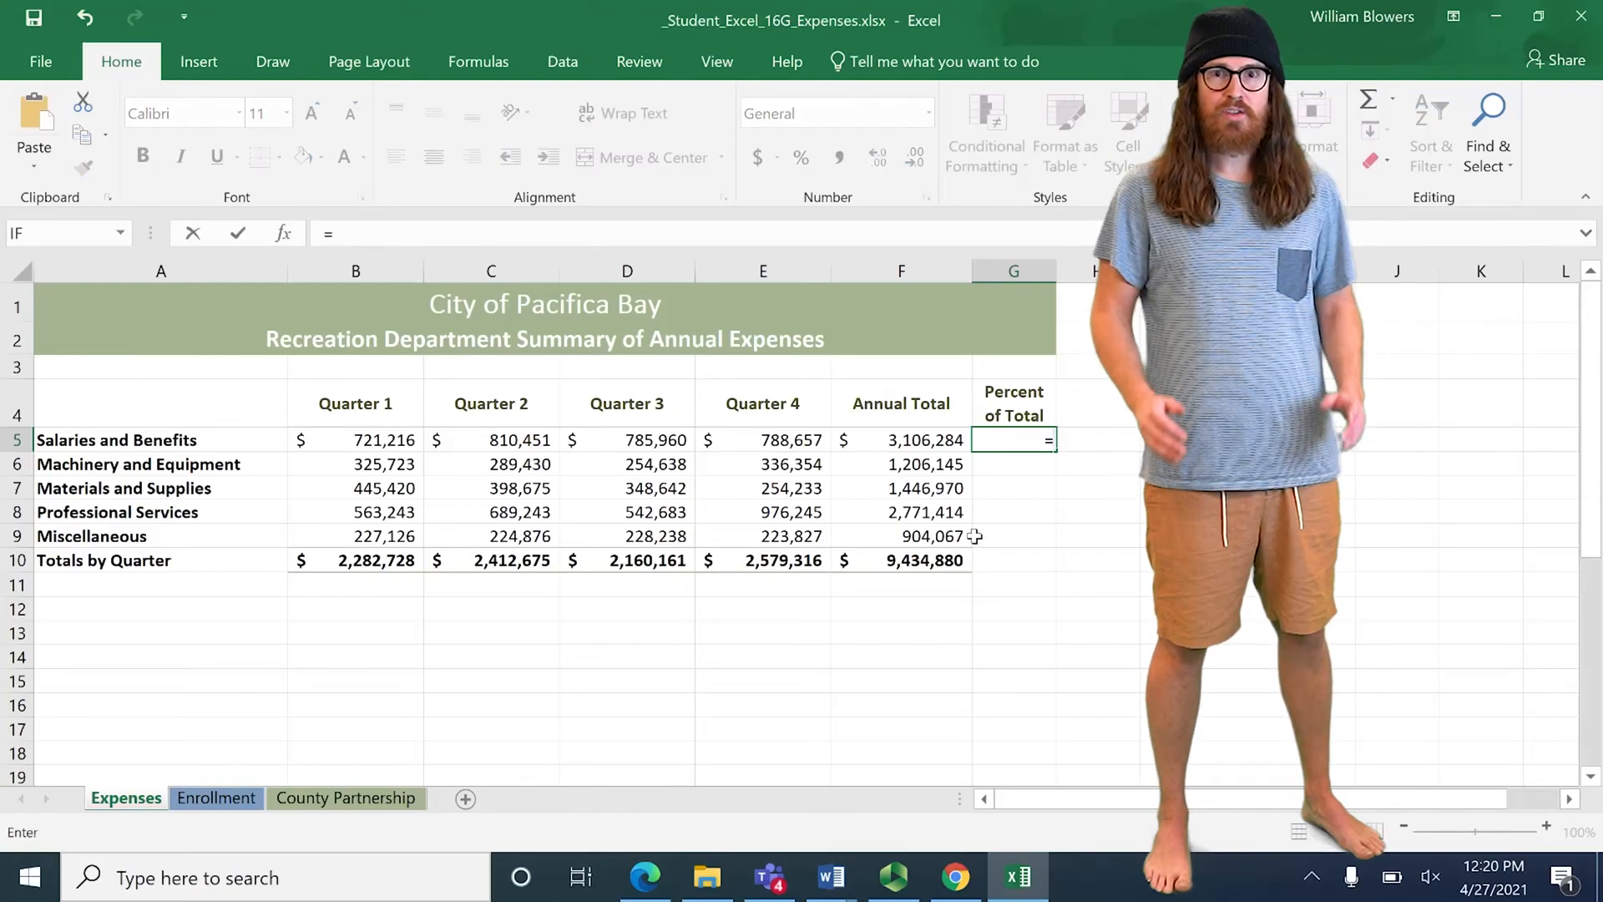
pyautogui.click(890, 440)
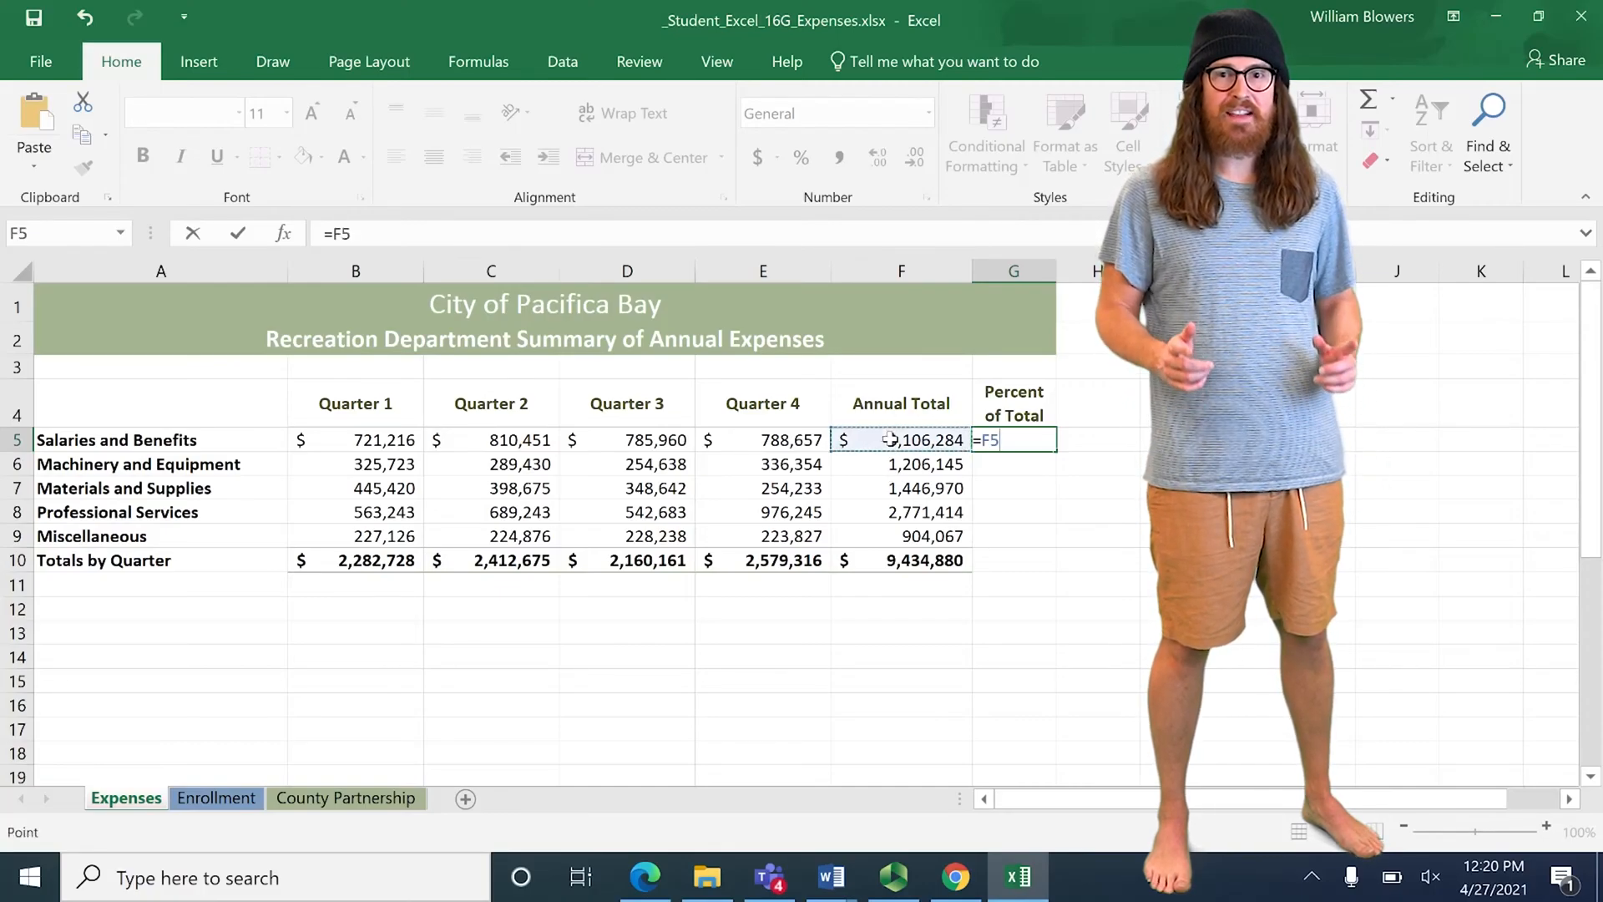
pyautogui.write('/')
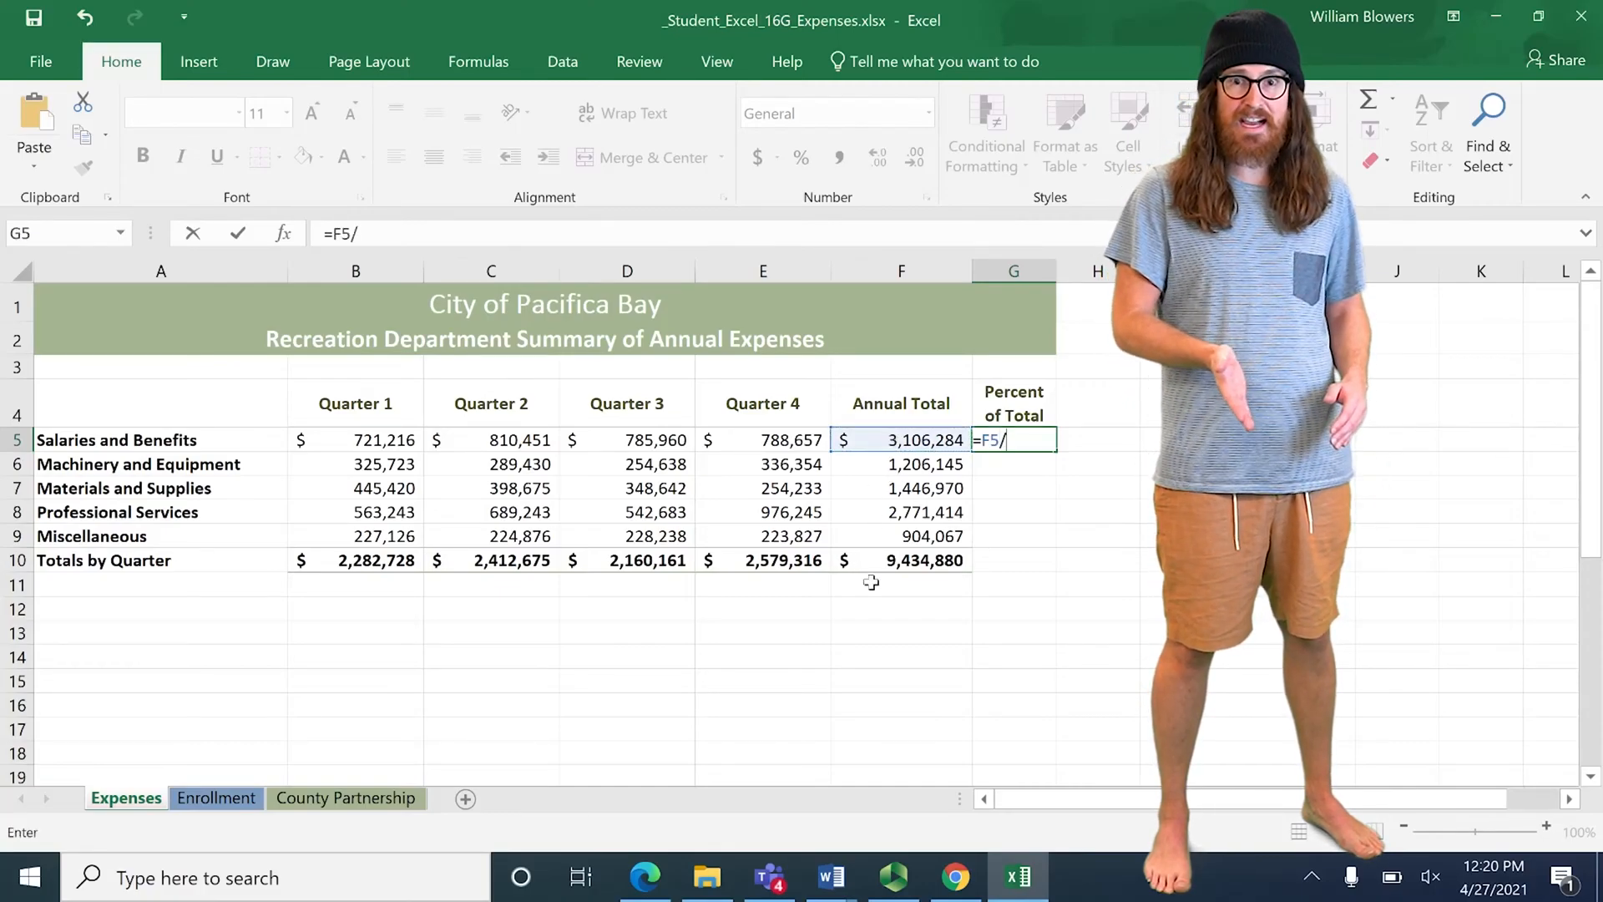
pyautogui.click(895, 565)
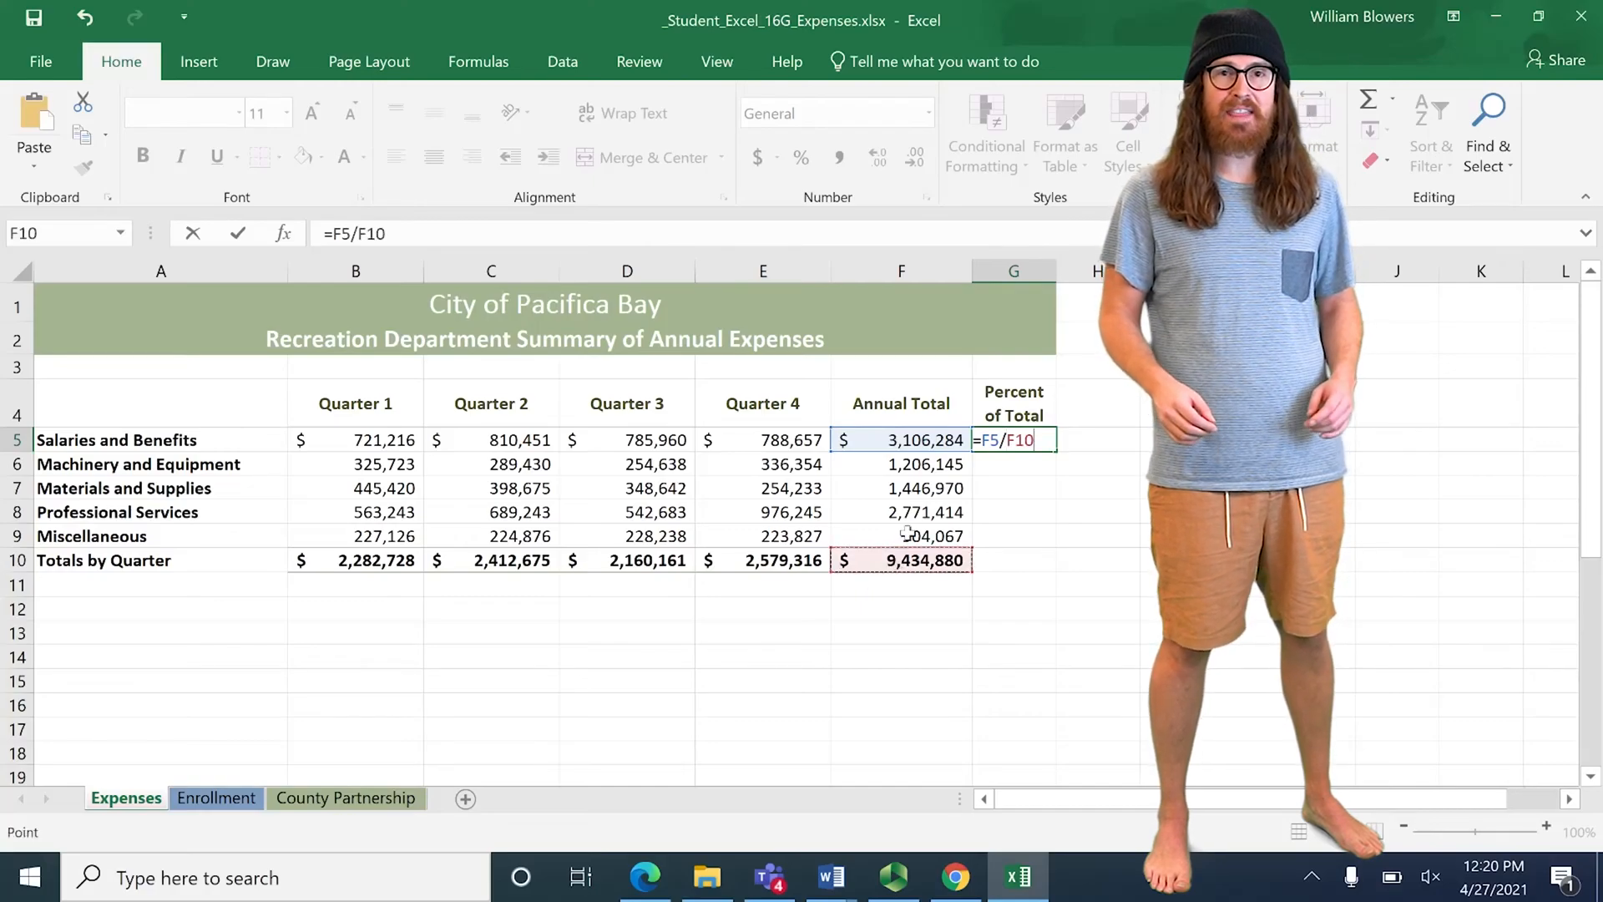
pyautogui.press('F4')
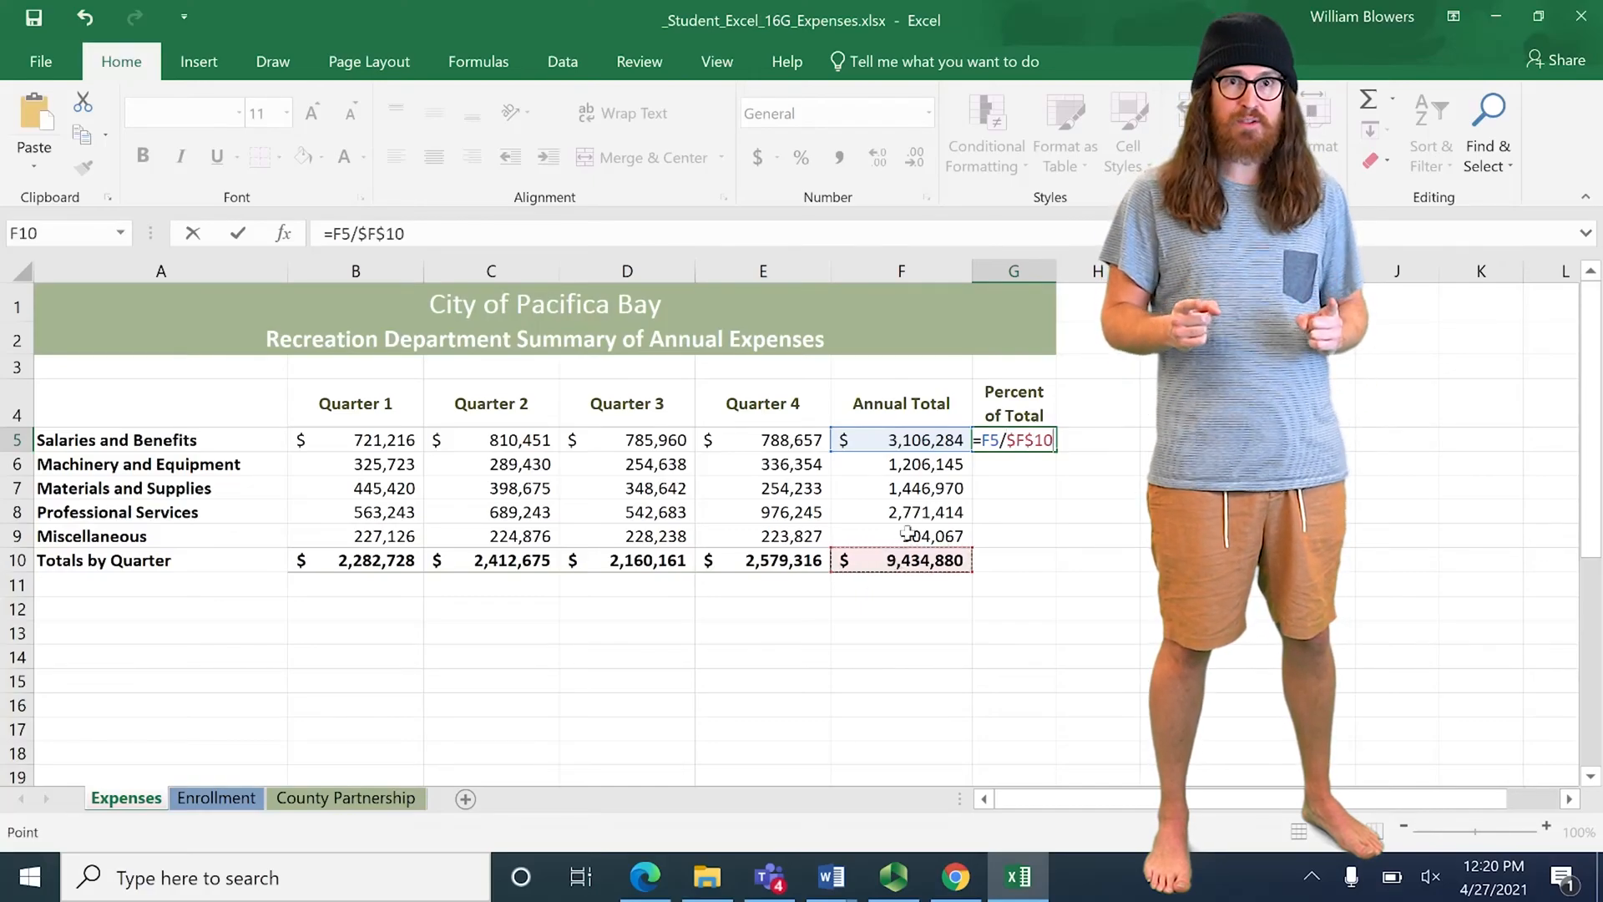
pyautogui.press('Return')
# Step: Fill the percent of total formula from G5 down through G9
pyautogui.click(1035, 445)
pyautogui.moveTo(1054, 451); pyautogui.dragTo(1022, 557)
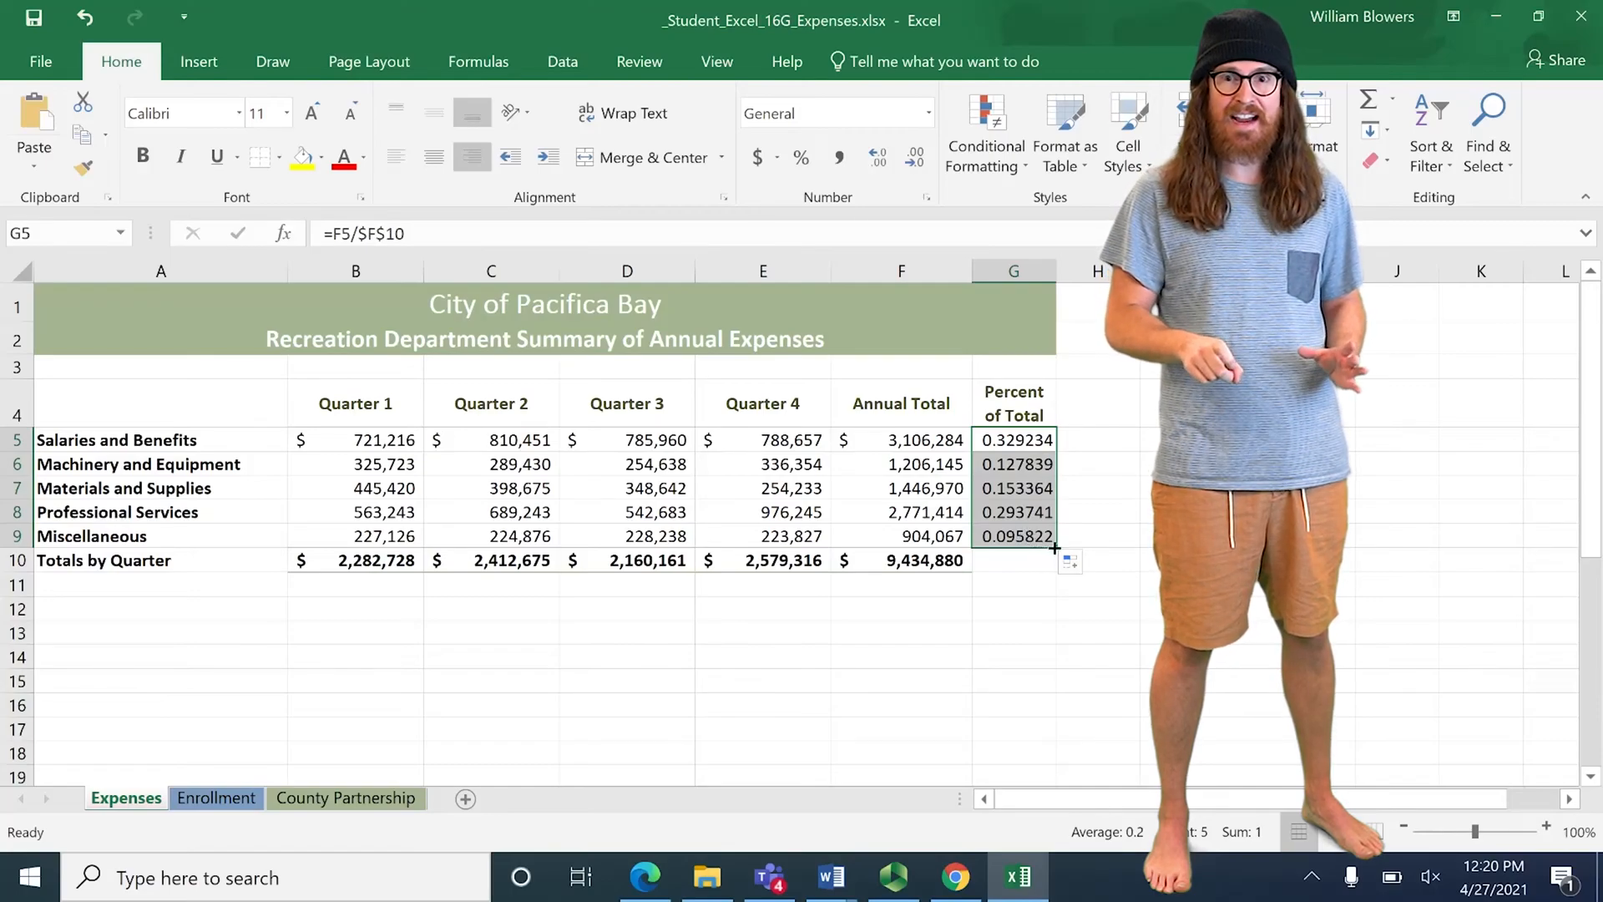
pyautogui.click(1045, 442)
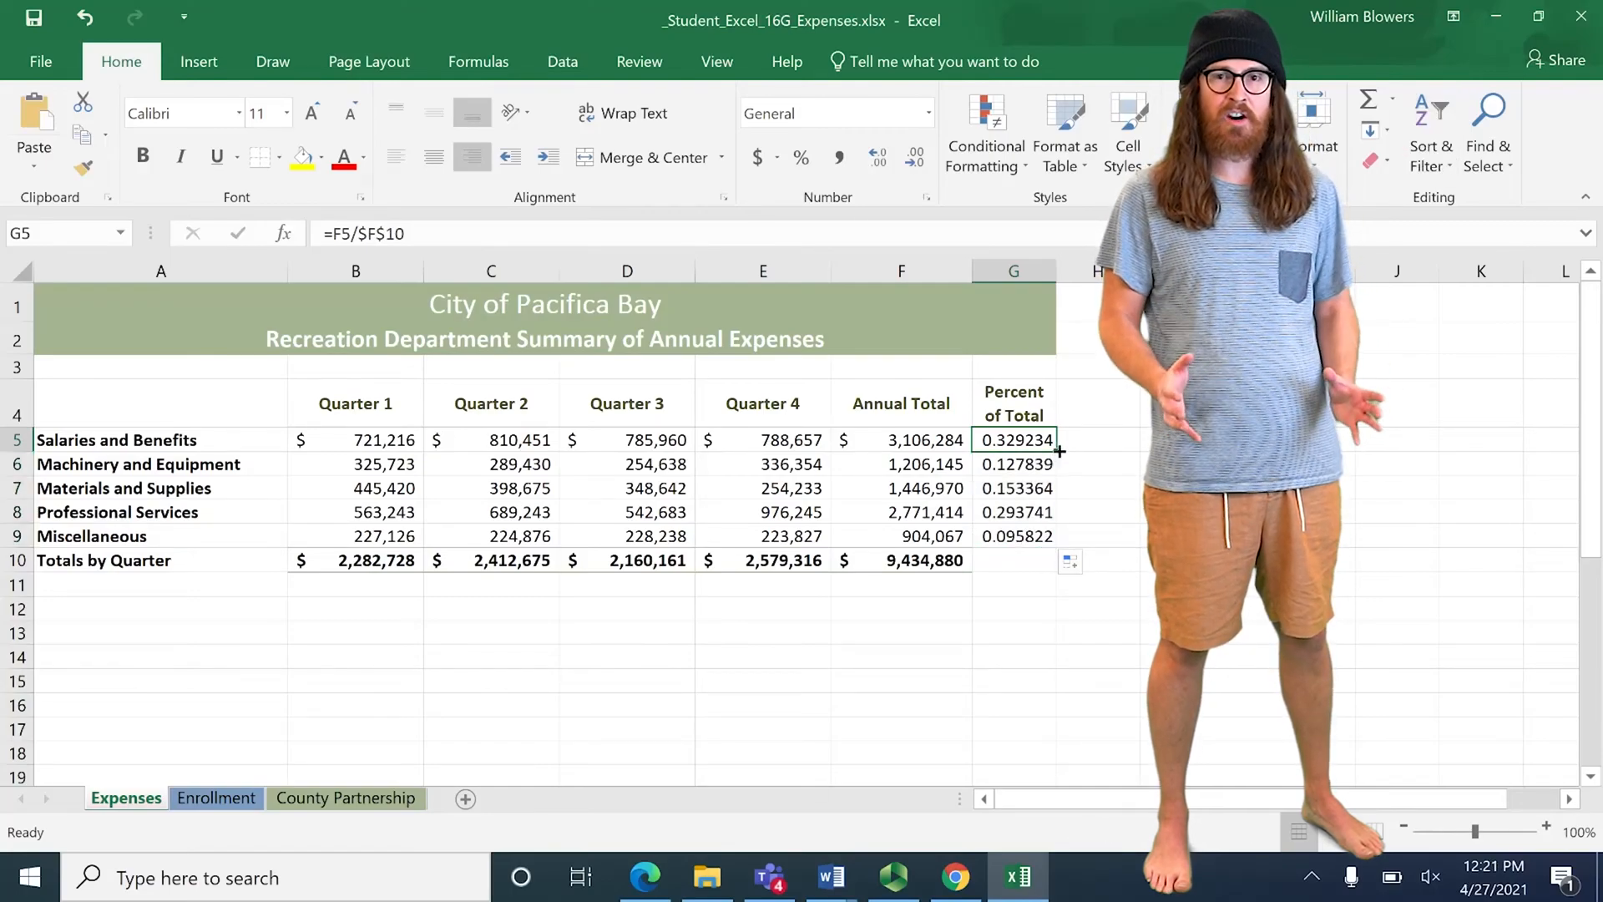
# Step: Format the Percent of Total values in G5:G9 as percentages and center them
pyautogui.moveTo(1014, 541); pyautogui.dragTo(1016, 423)
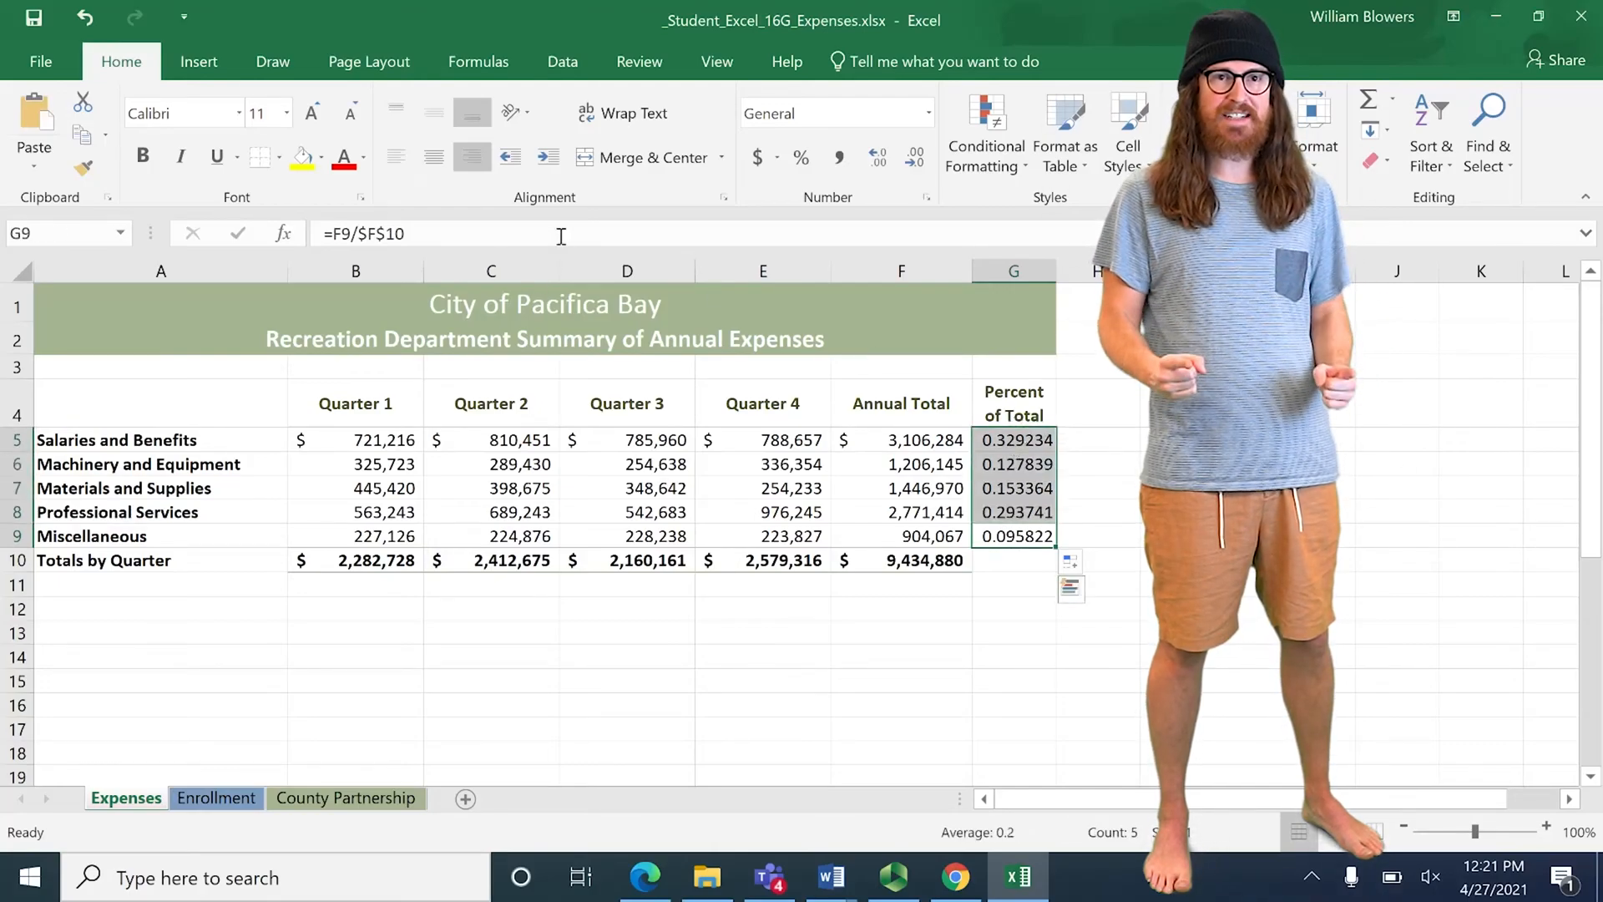
pyautogui.click(801, 161)
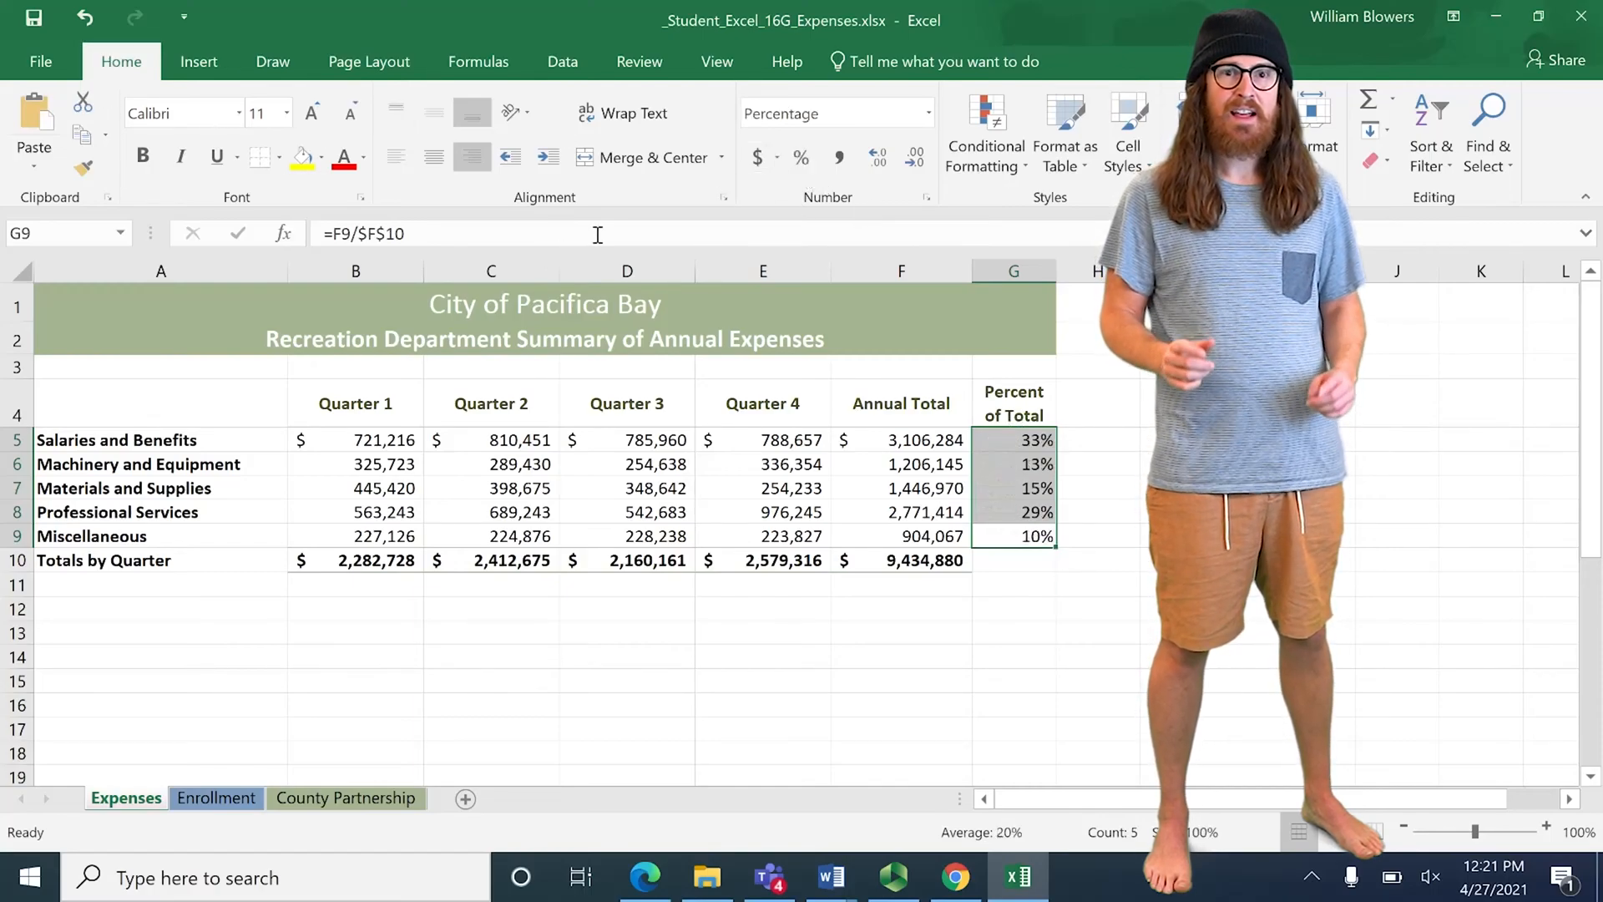
pyautogui.click(445, 167)
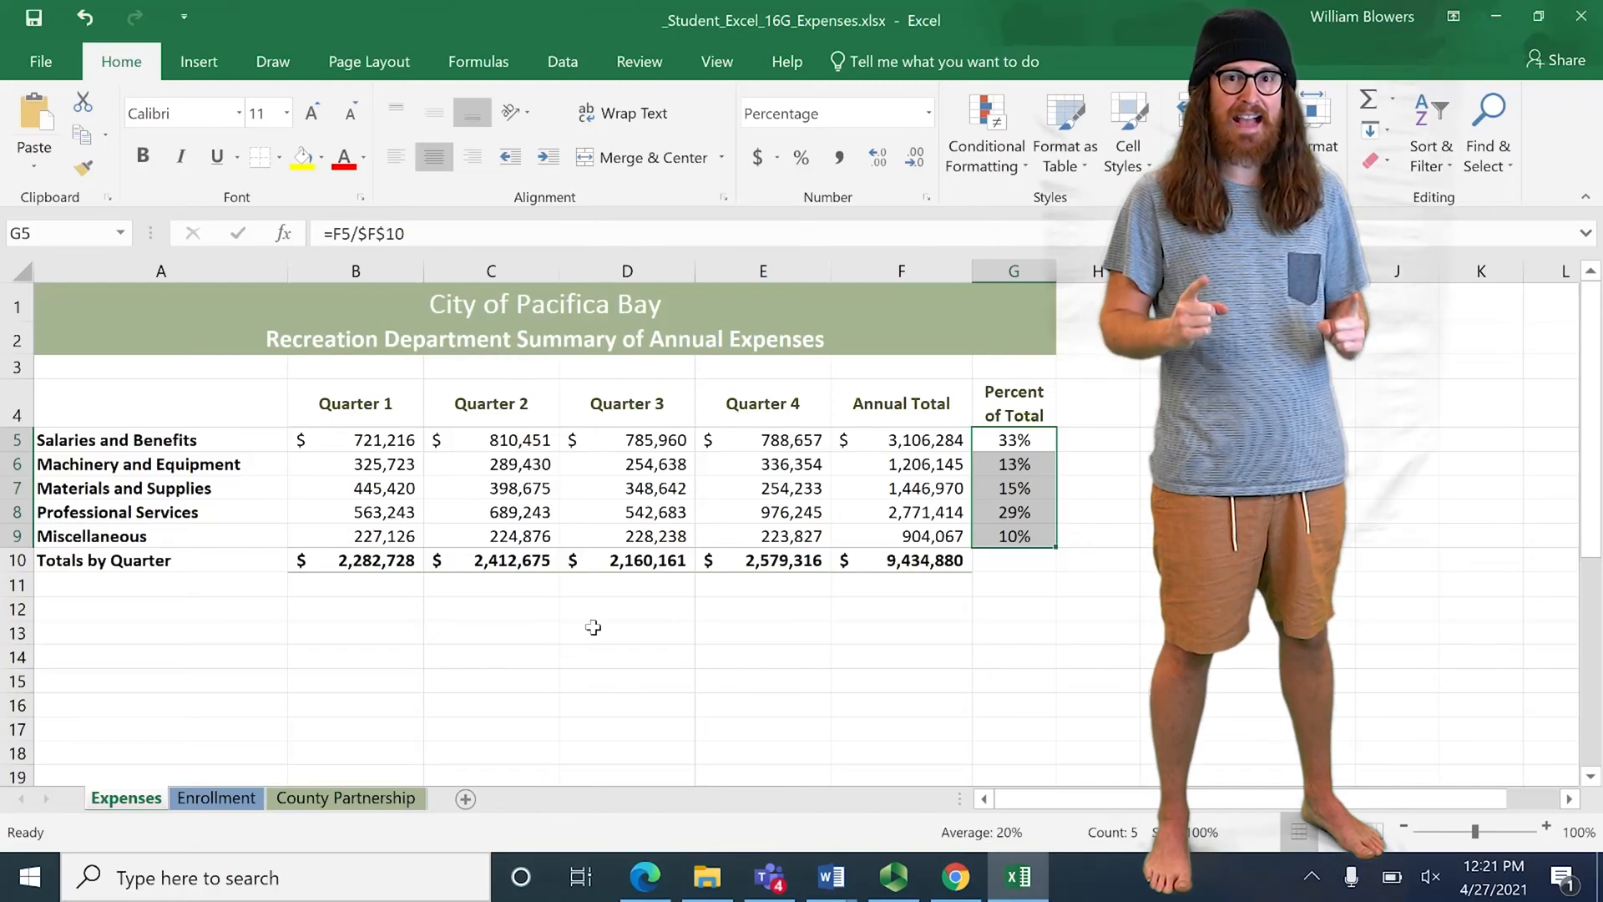
pyautogui.click(763, 487)
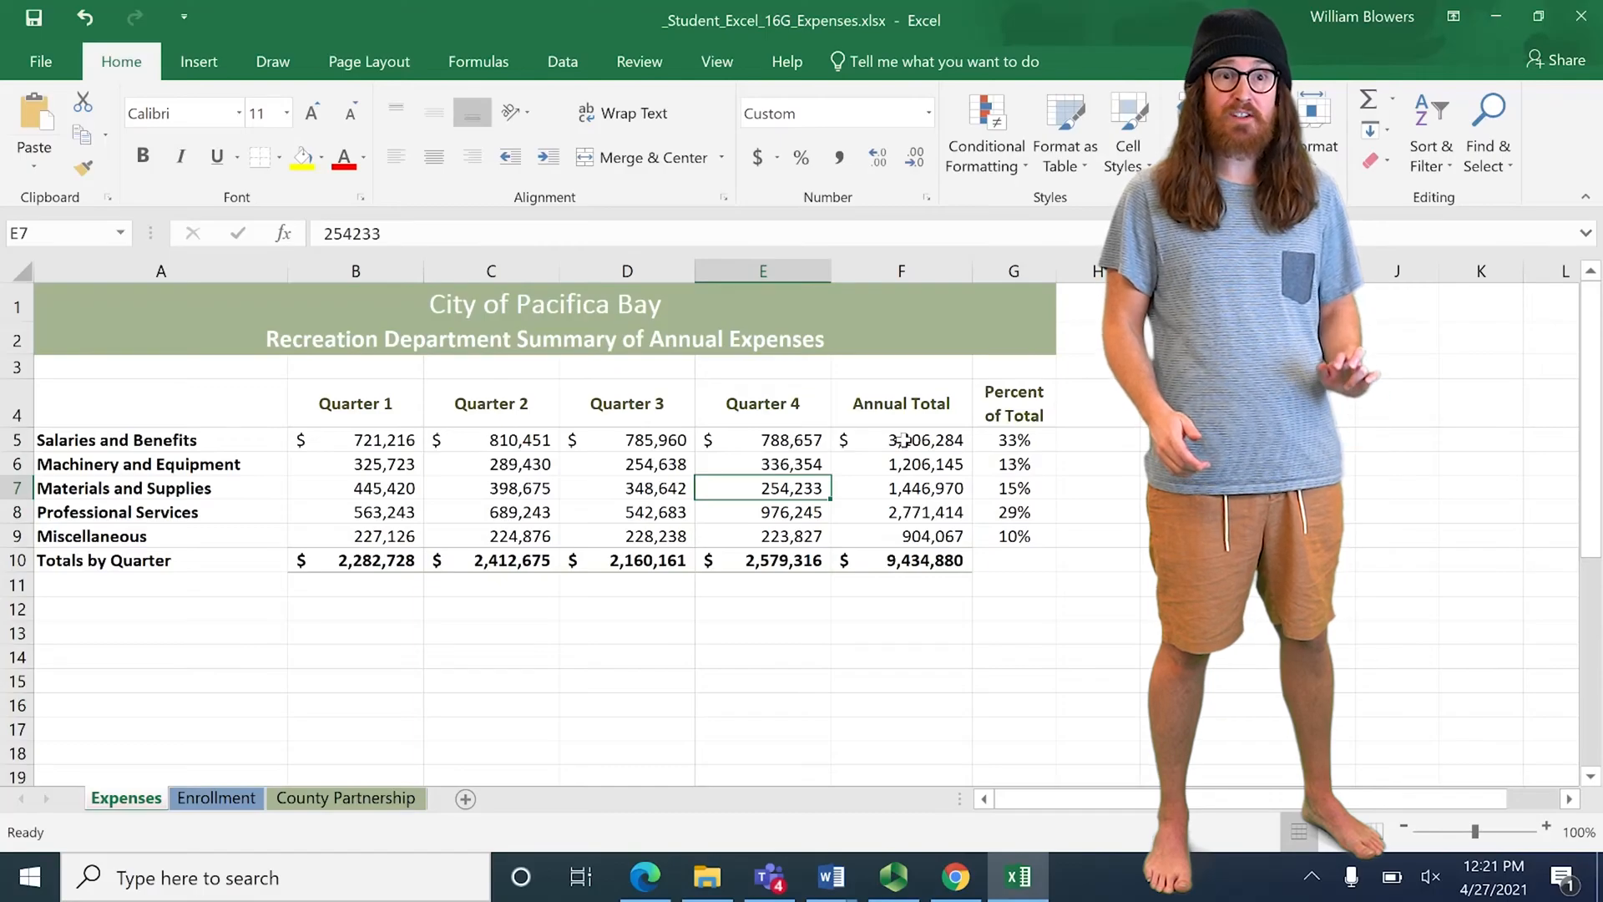
# Step: Insert a 3-D pie chart from the expense categories in A5:A9 and the annual totals in F5:F9
pyautogui.click(904, 441)
pyautogui.moveTo(902, 457); pyautogui.dragTo(900, 536)
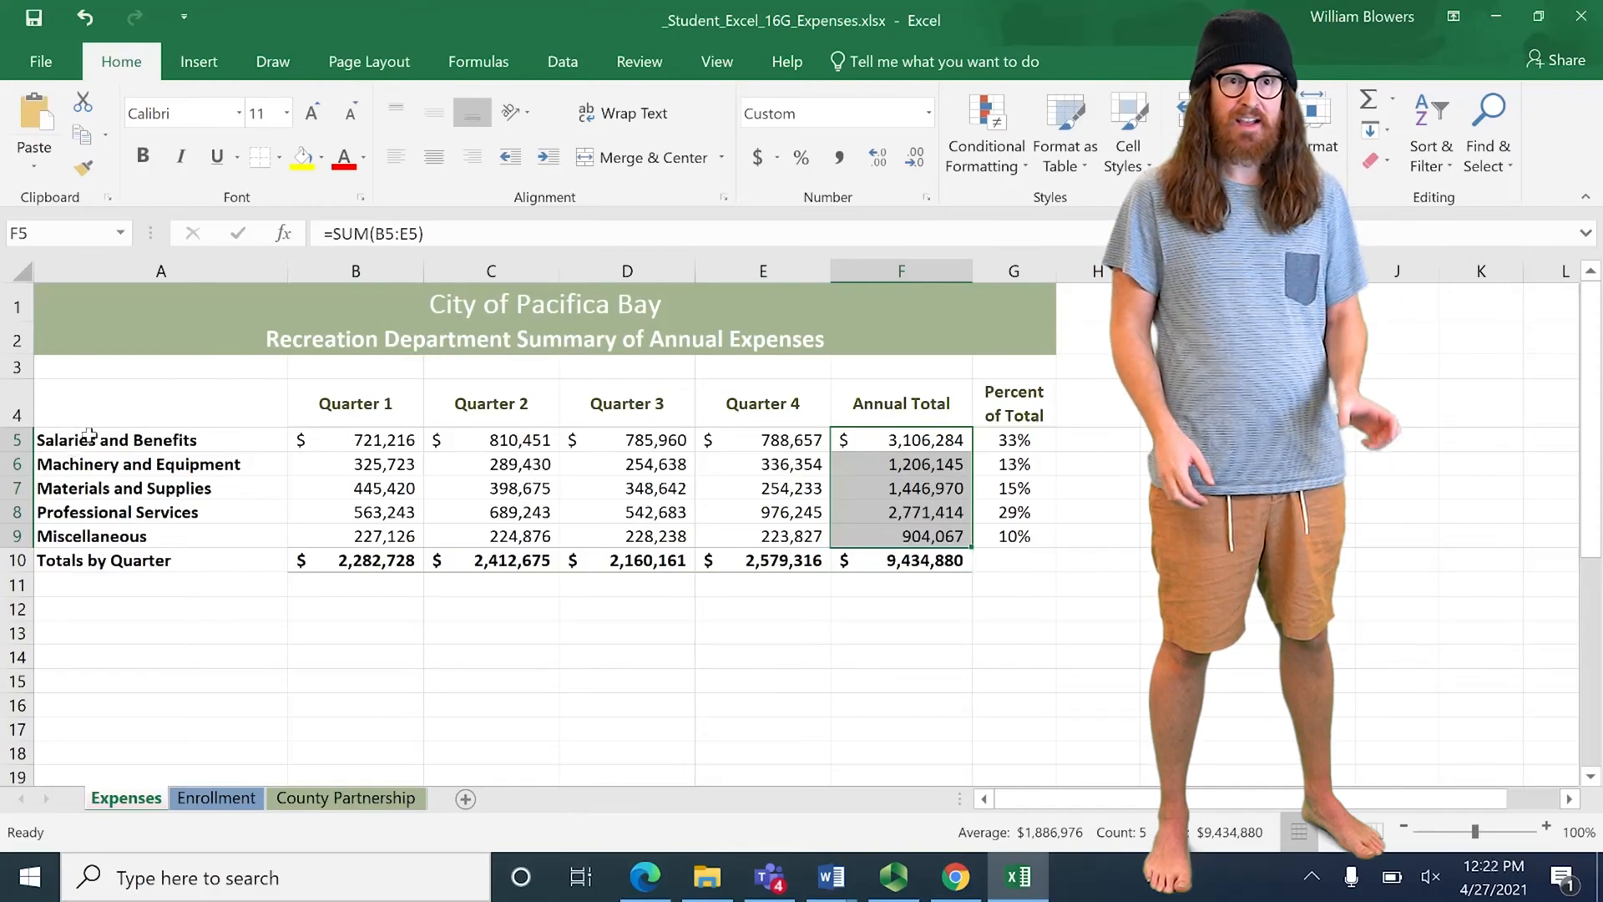
pyautogui.moveTo(94, 436); pyautogui.dragTo(97, 538)
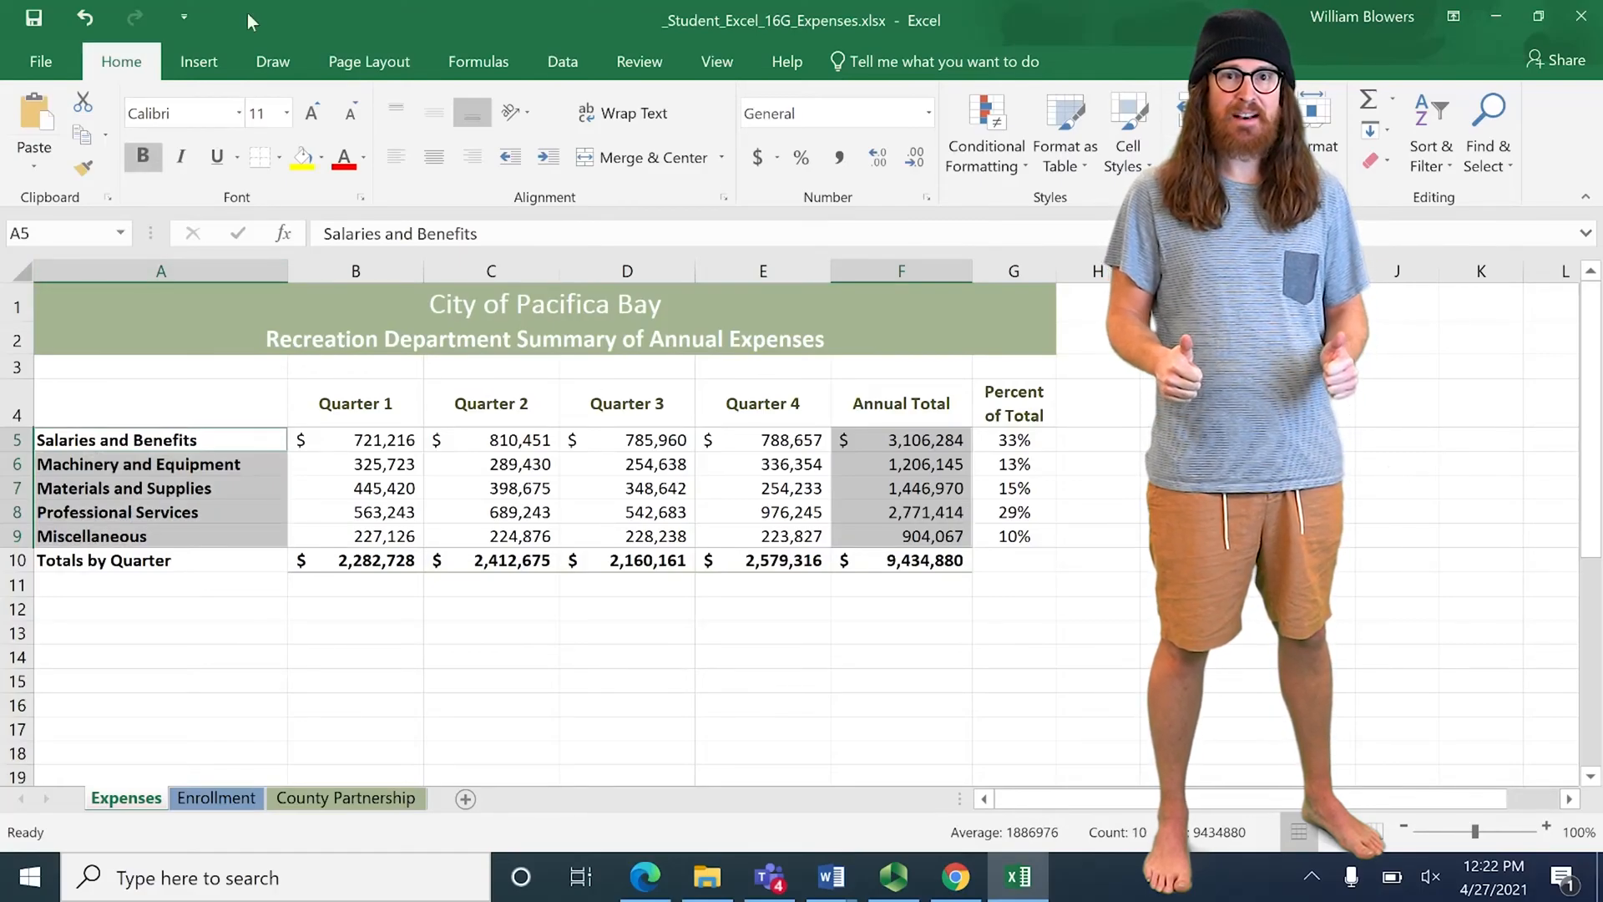
pyautogui.click(208, 67)
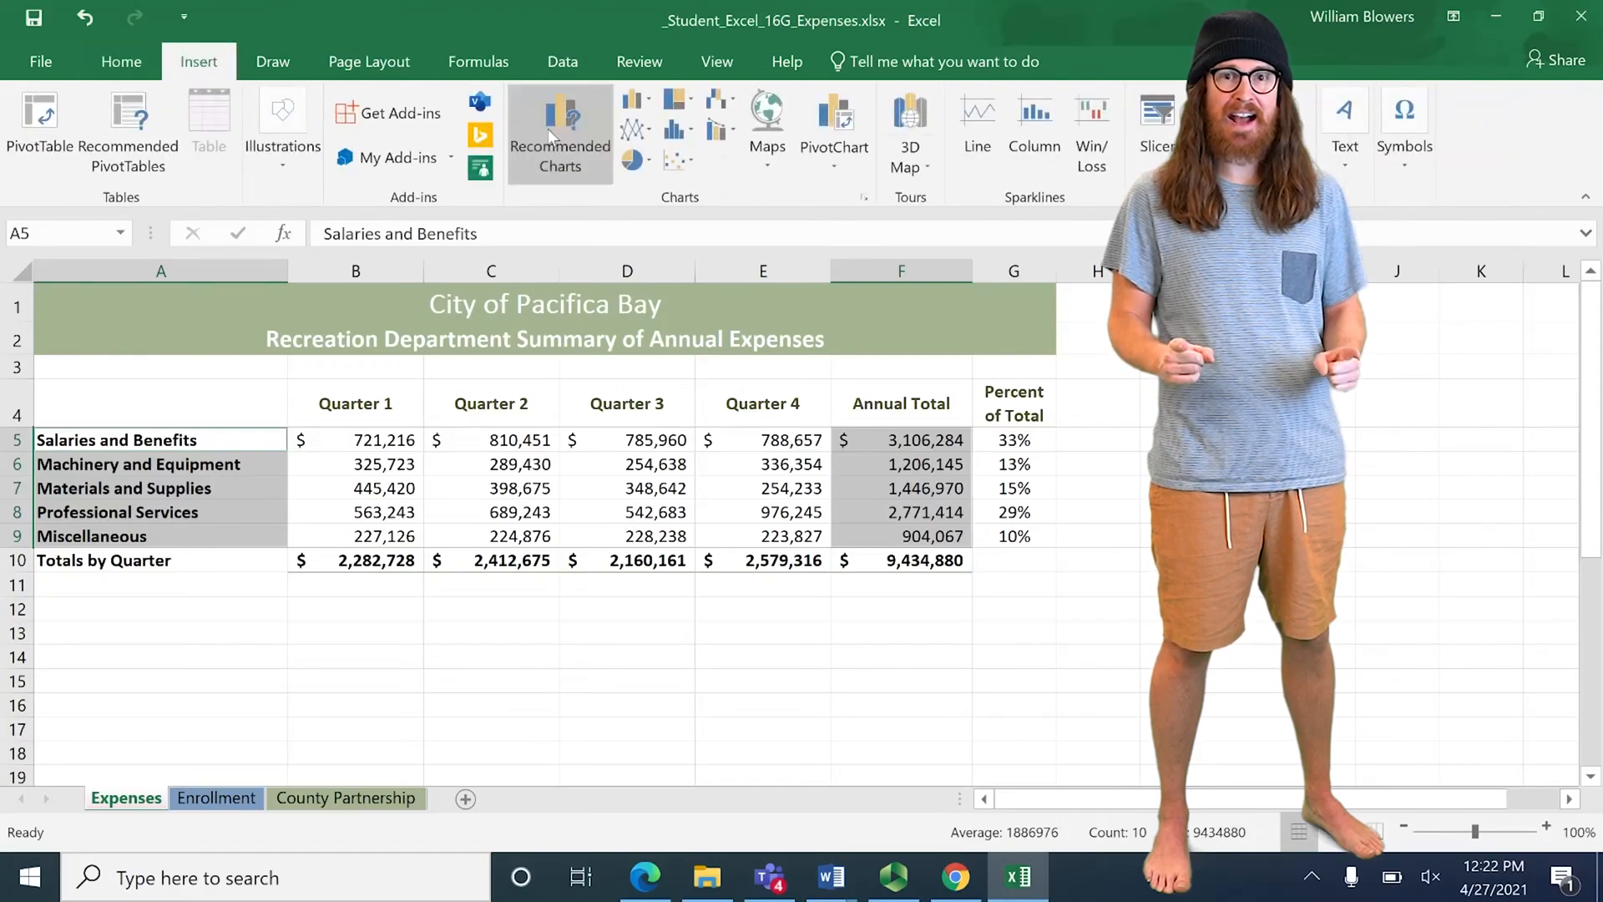
pyautogui.click(639, 159)
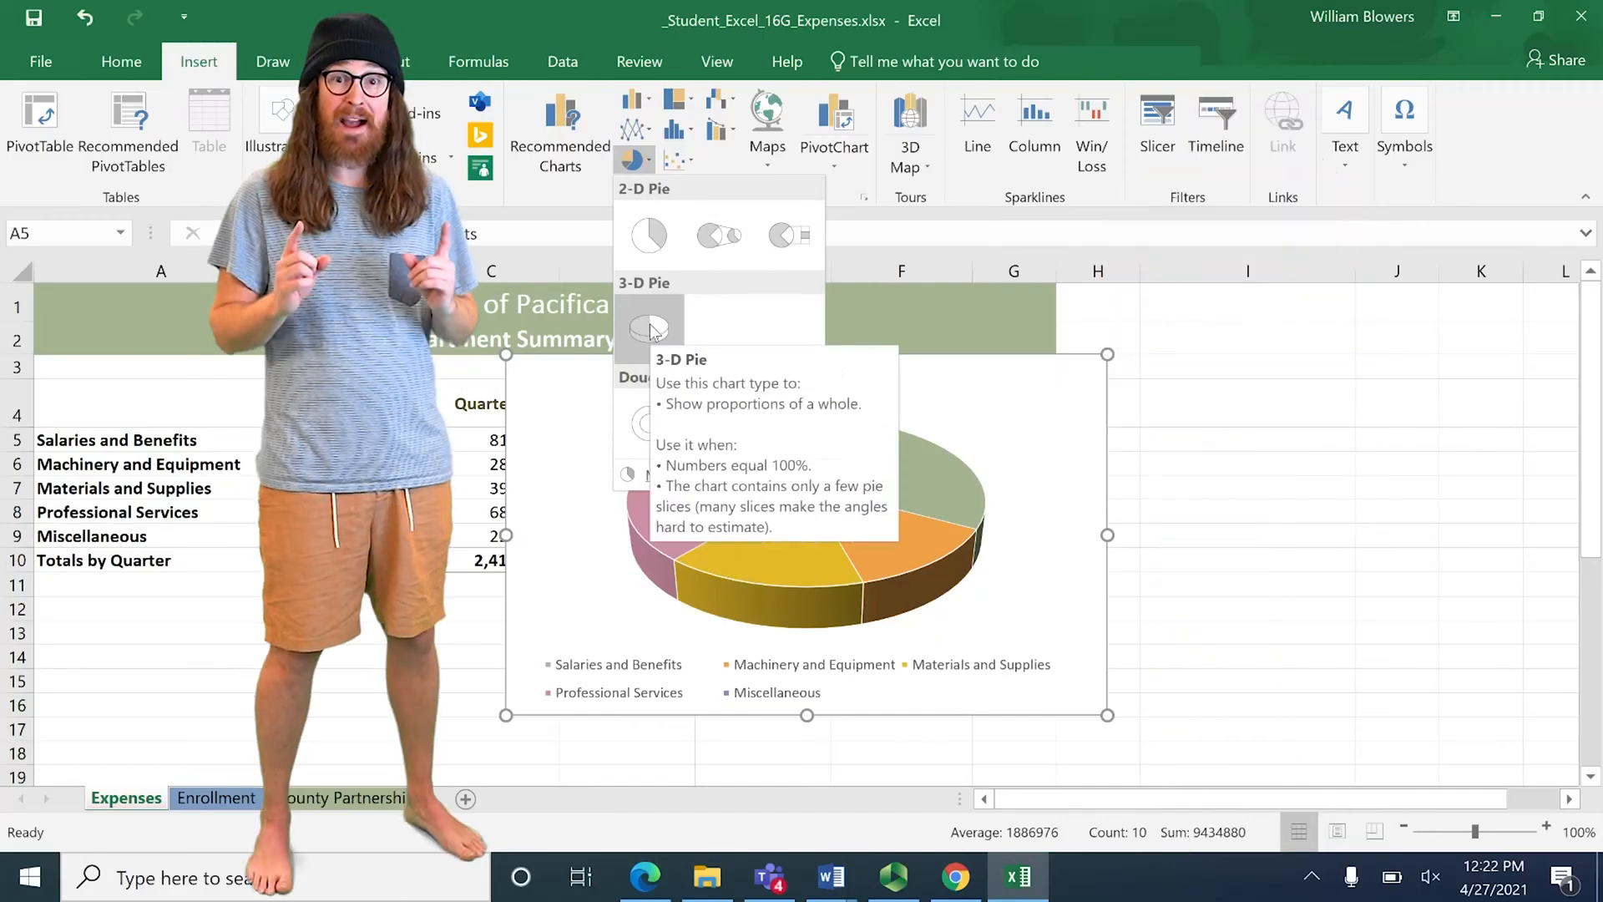
pyautogui.click(650, 330)
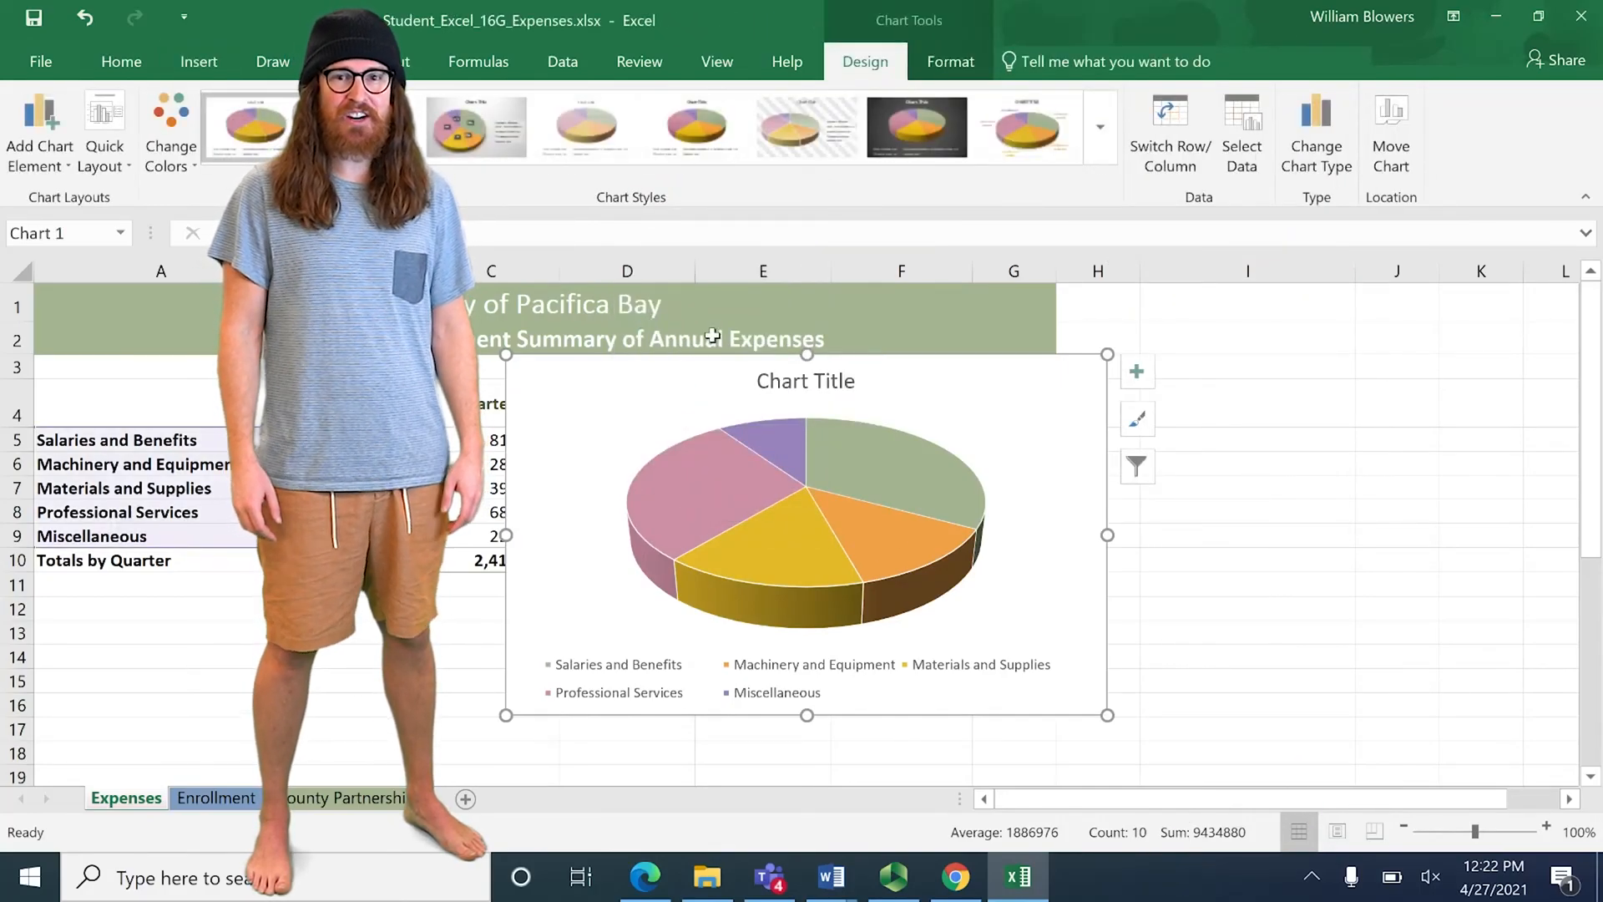
# Step: Try the title "Annual Expenses Chart" on the pie chart and undo the title change
pyautogui.click(808, 378)
pyautogui.doubleClick(808, 378)
pyautogui.tripleClick(808, 378)
pyautogui.write('A')
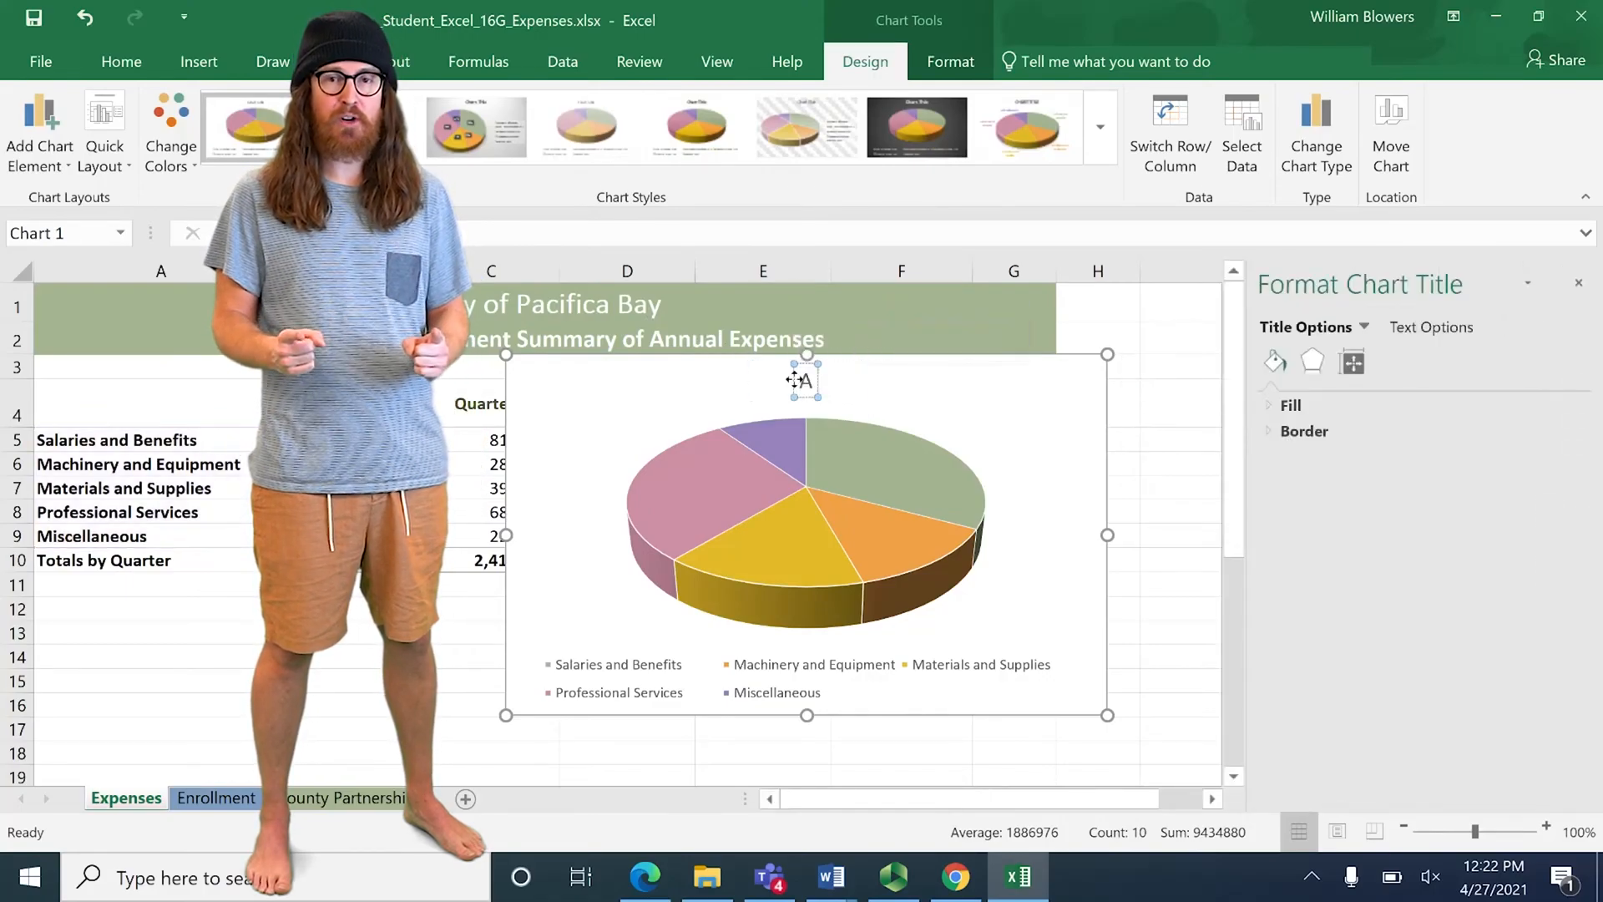
pyautogui.write('nnual')
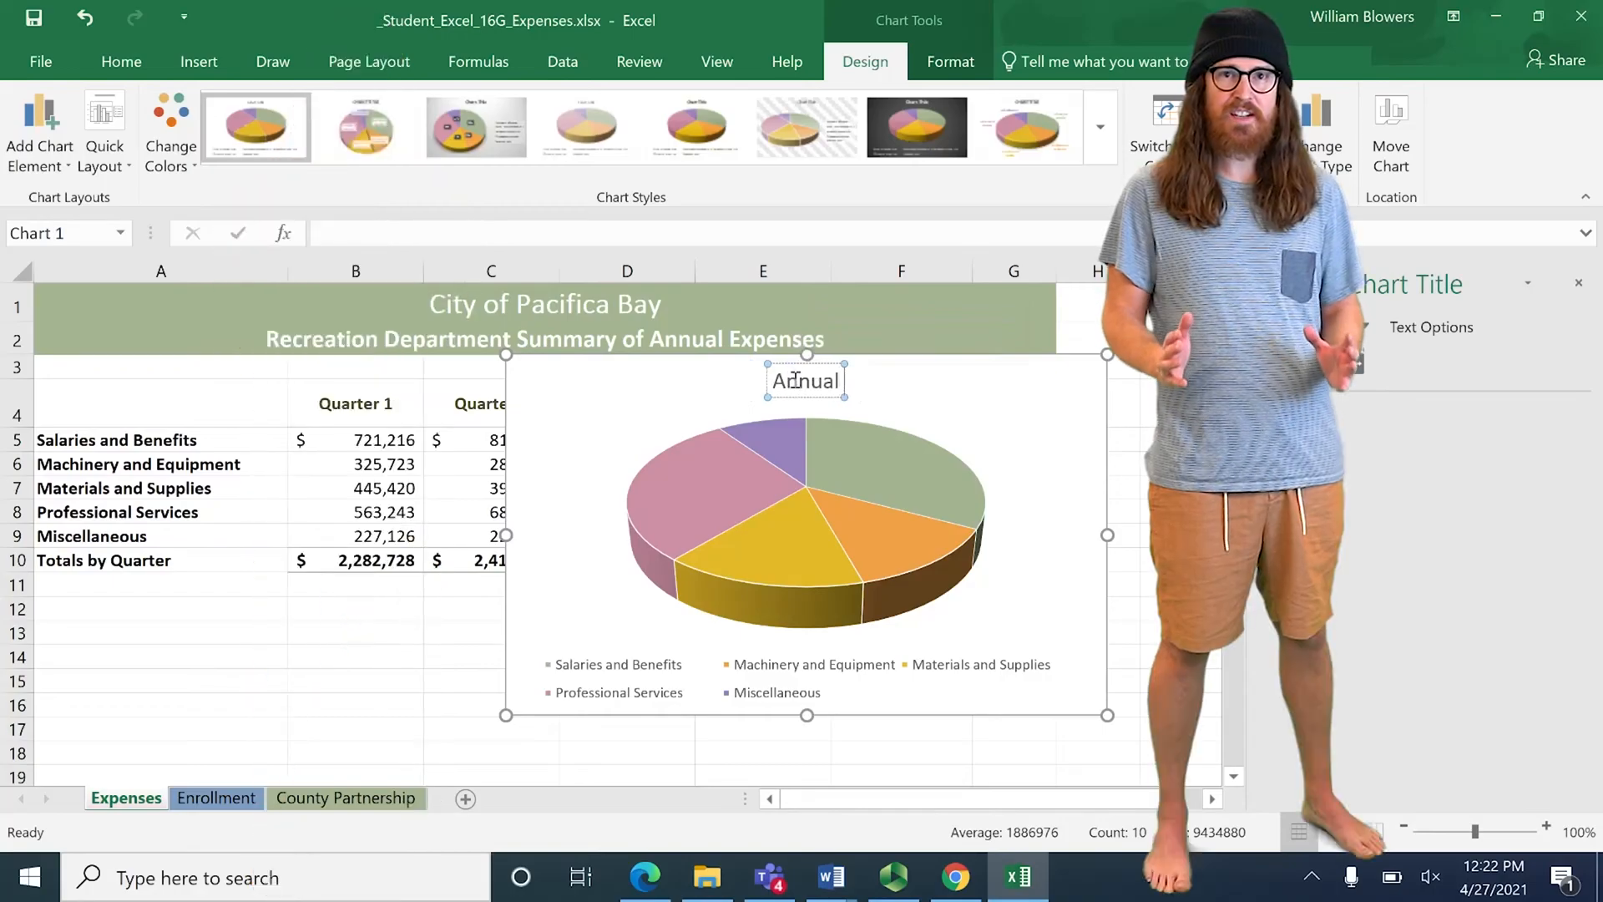
pyautogui.write(' Expens')
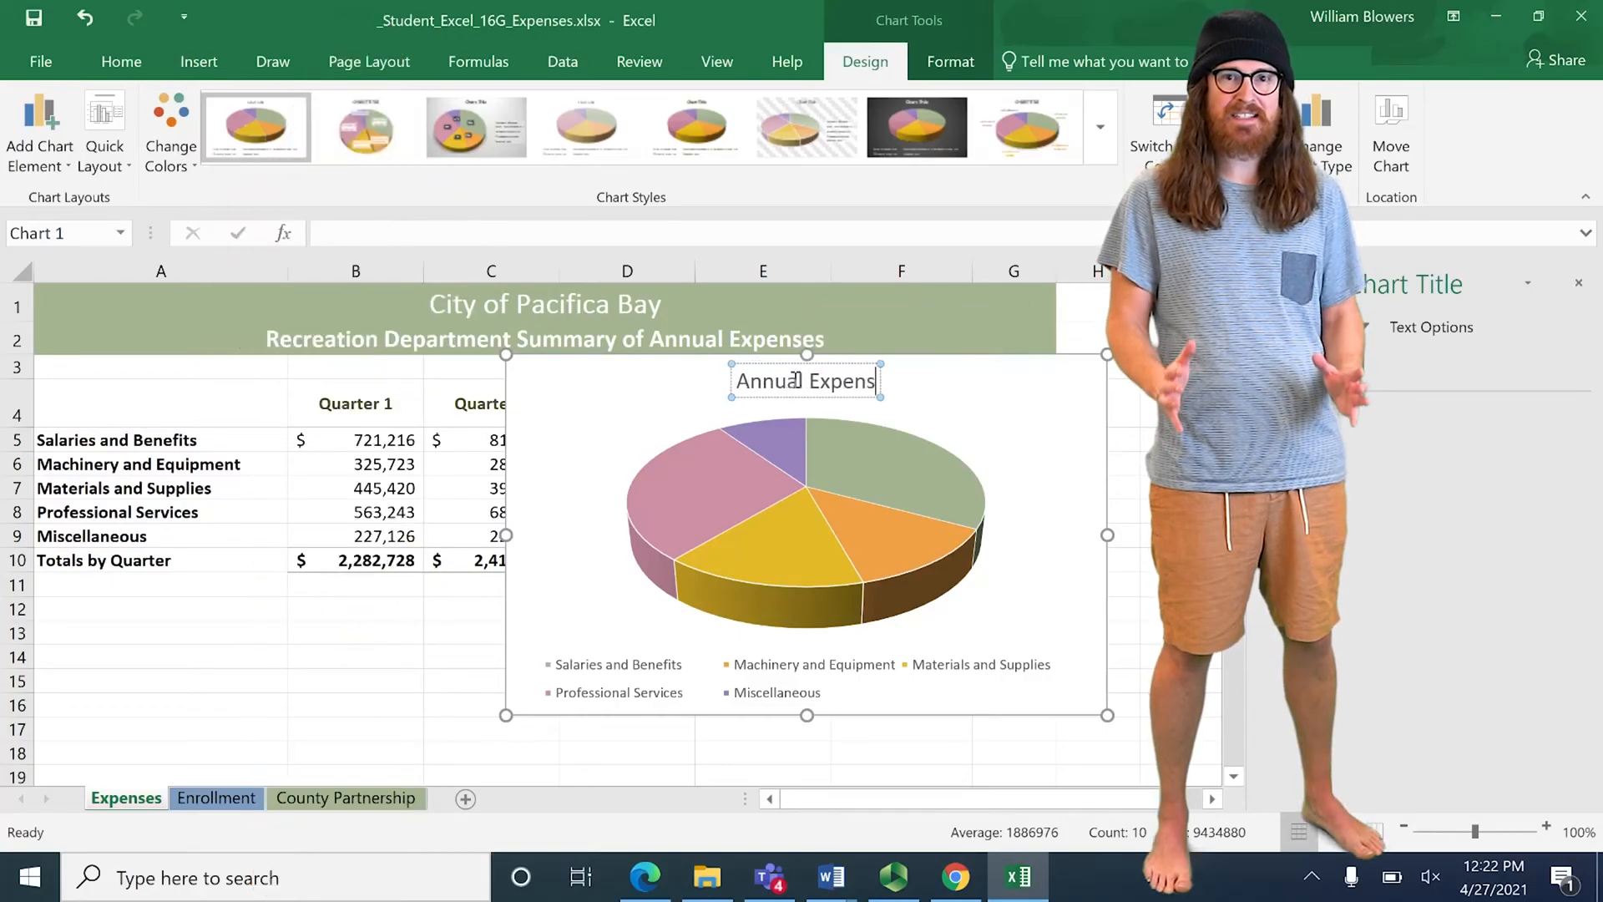
pyautogui.write('es Chart')
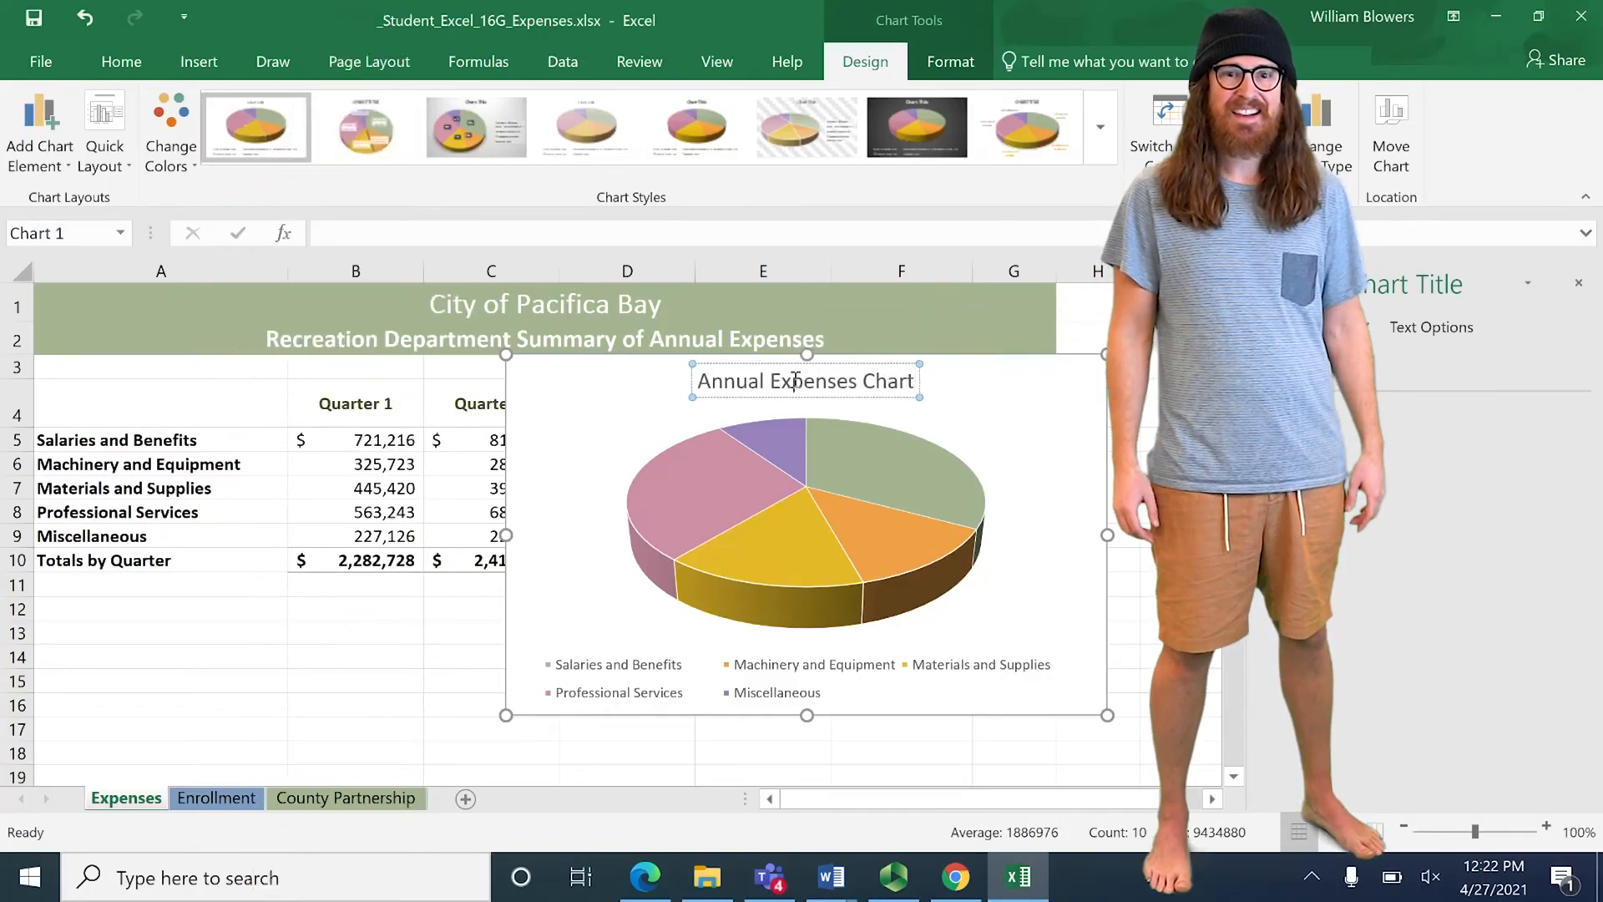
pyautogui.click(555, 404)
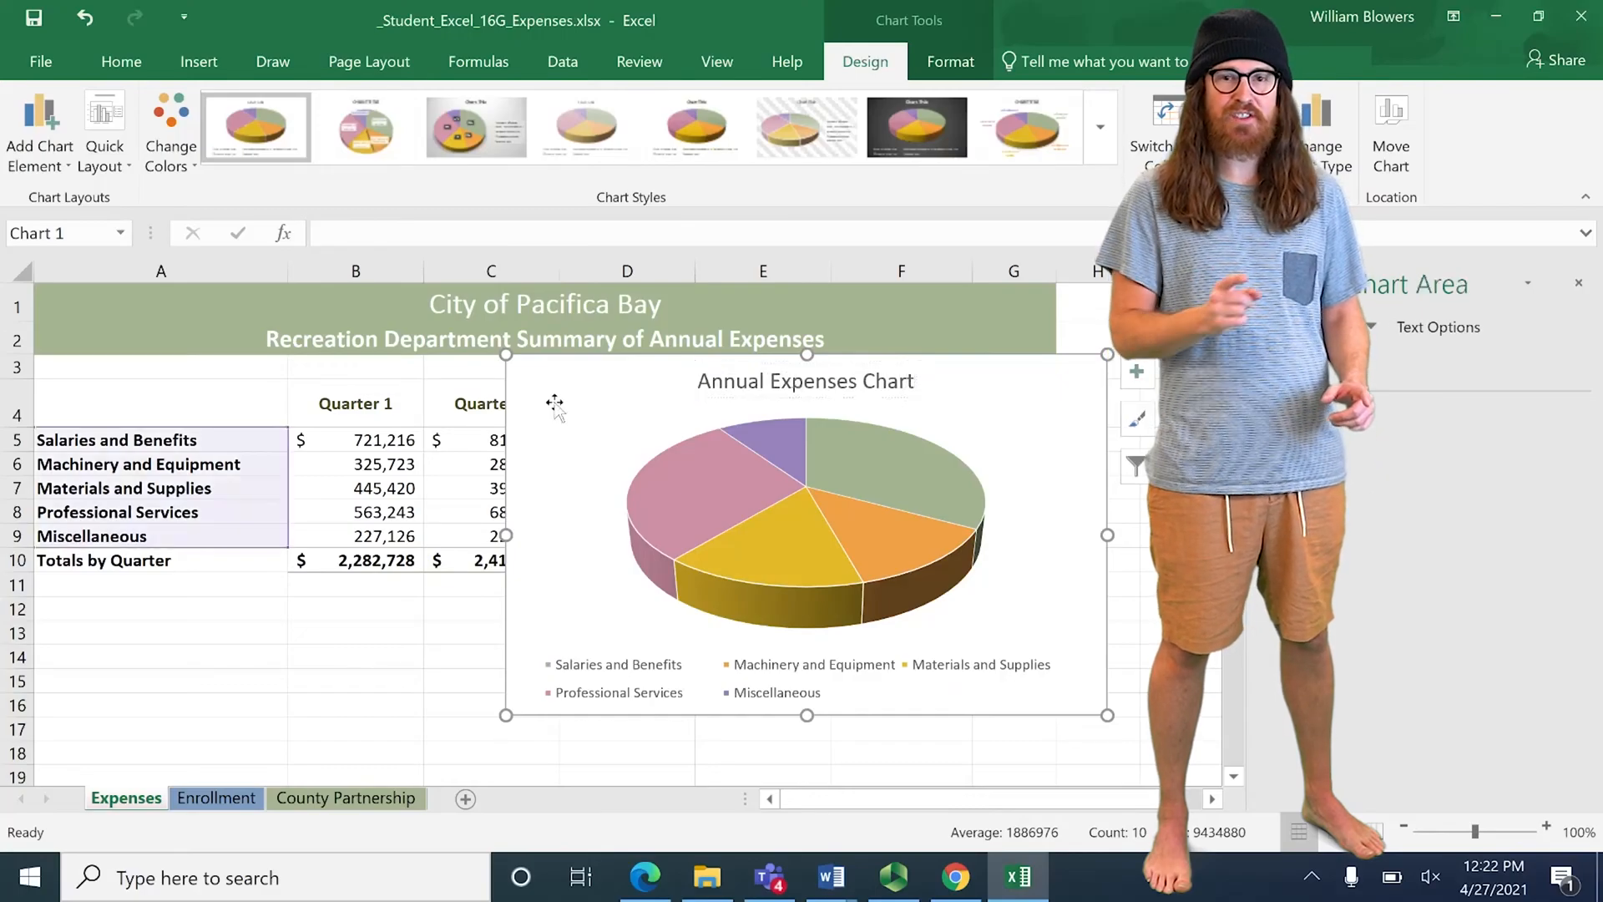
pyautogui.moveTo(698, 544)
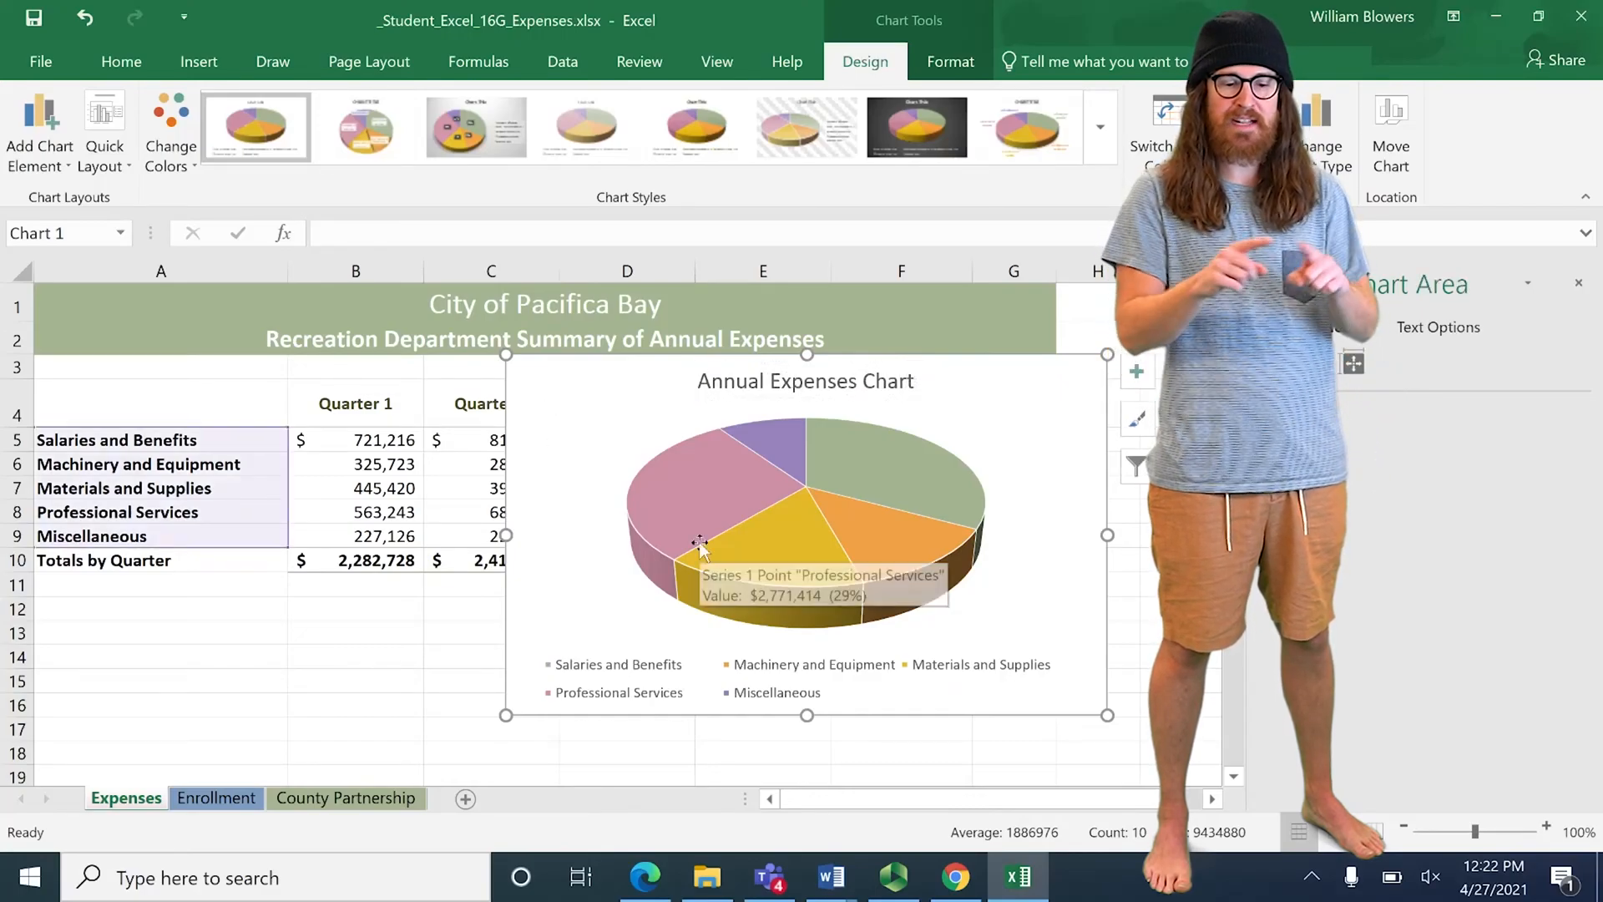
pyautogui.hotkey('ctrl', 'z')
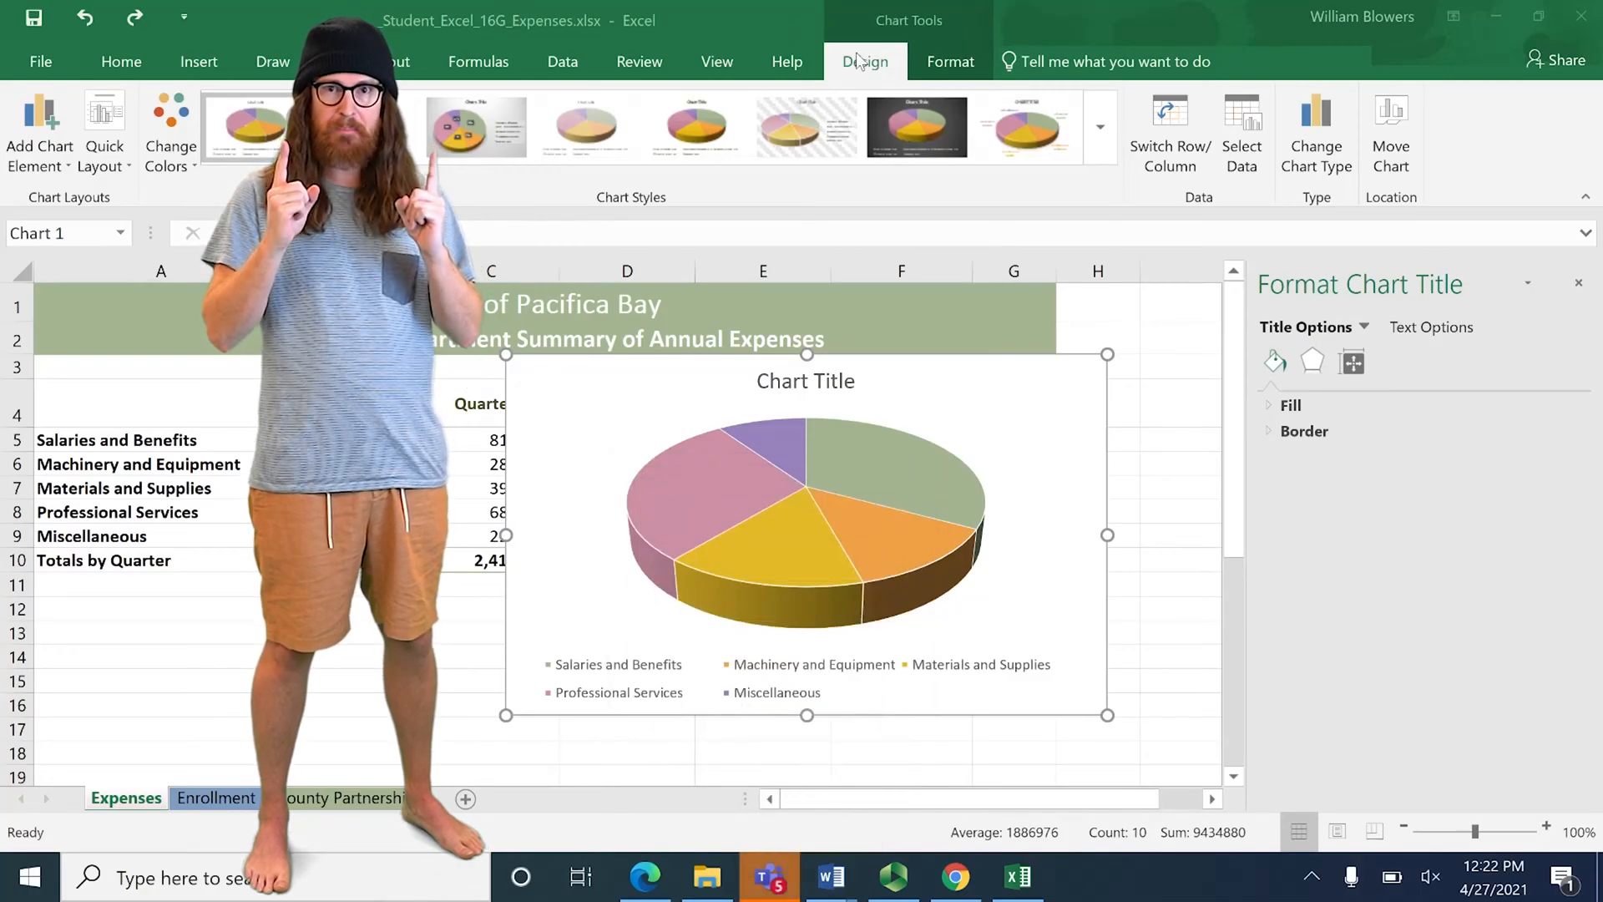
# Step: Move the pie chart to a new sheet named "Annual Expenses Chart"
pyautogui.click(942, 74)
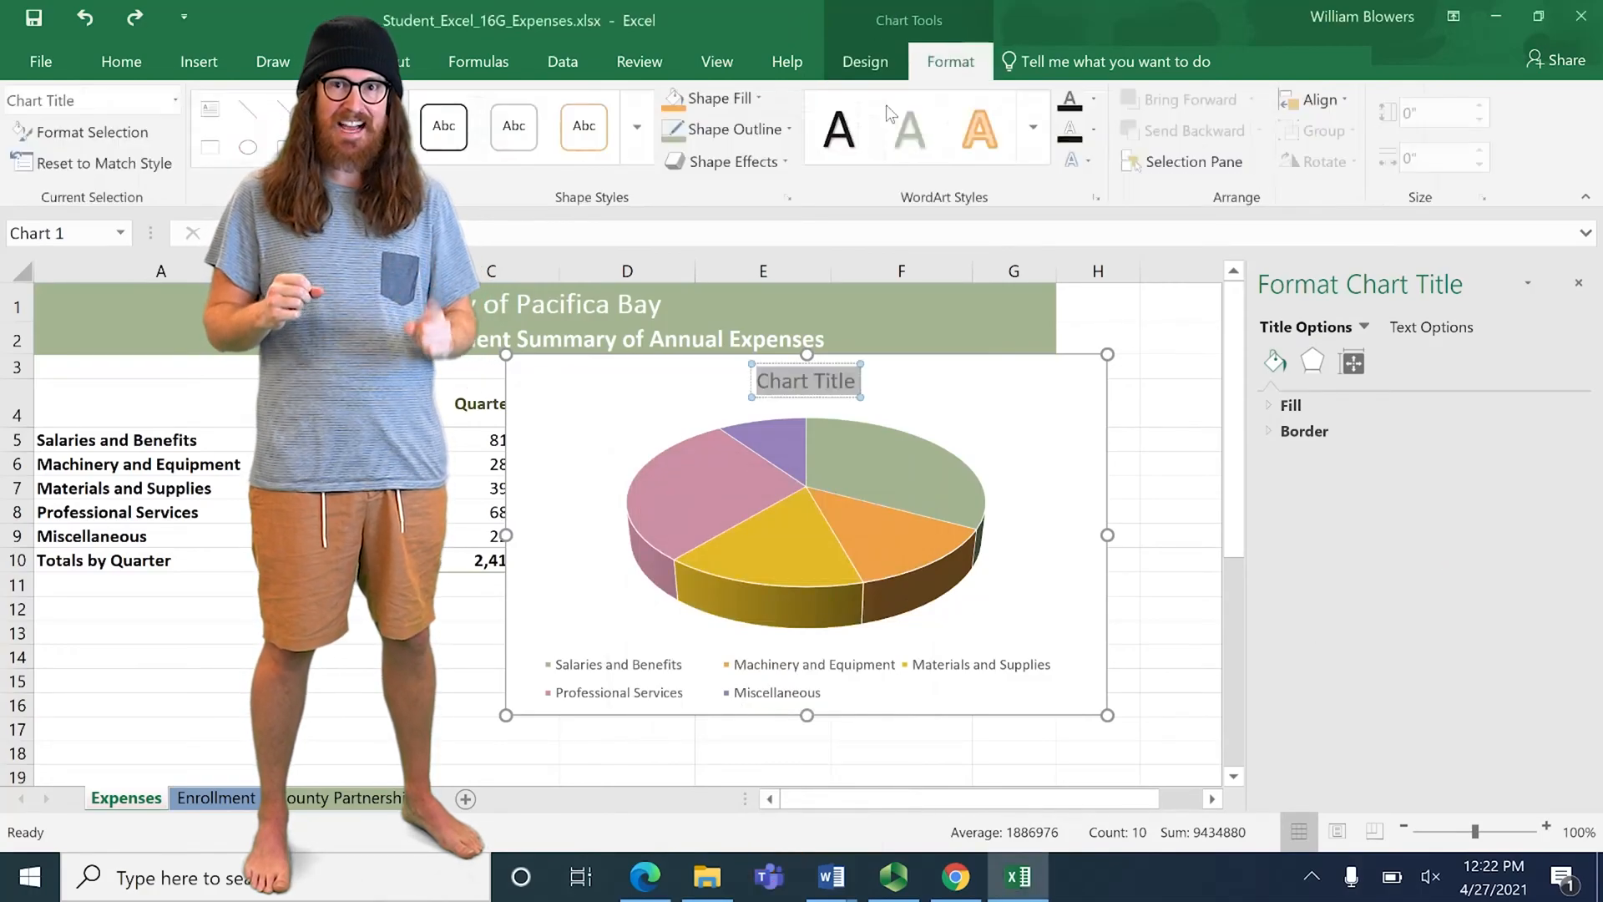
pyautogui.click(868, 67)
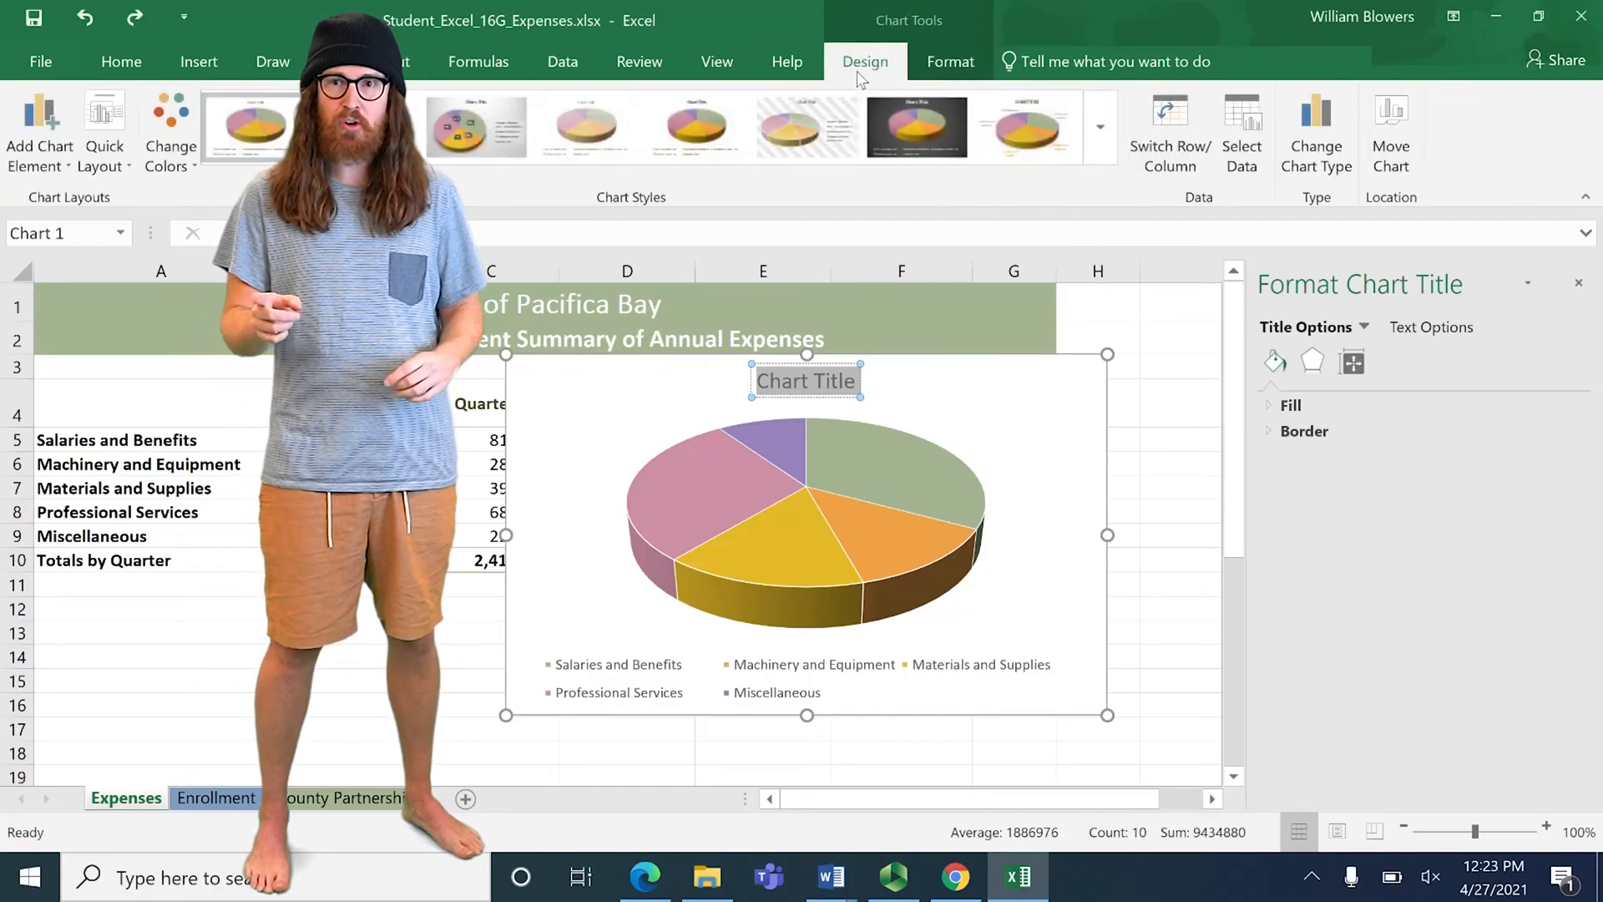
pyautogui.click(1391, 133)
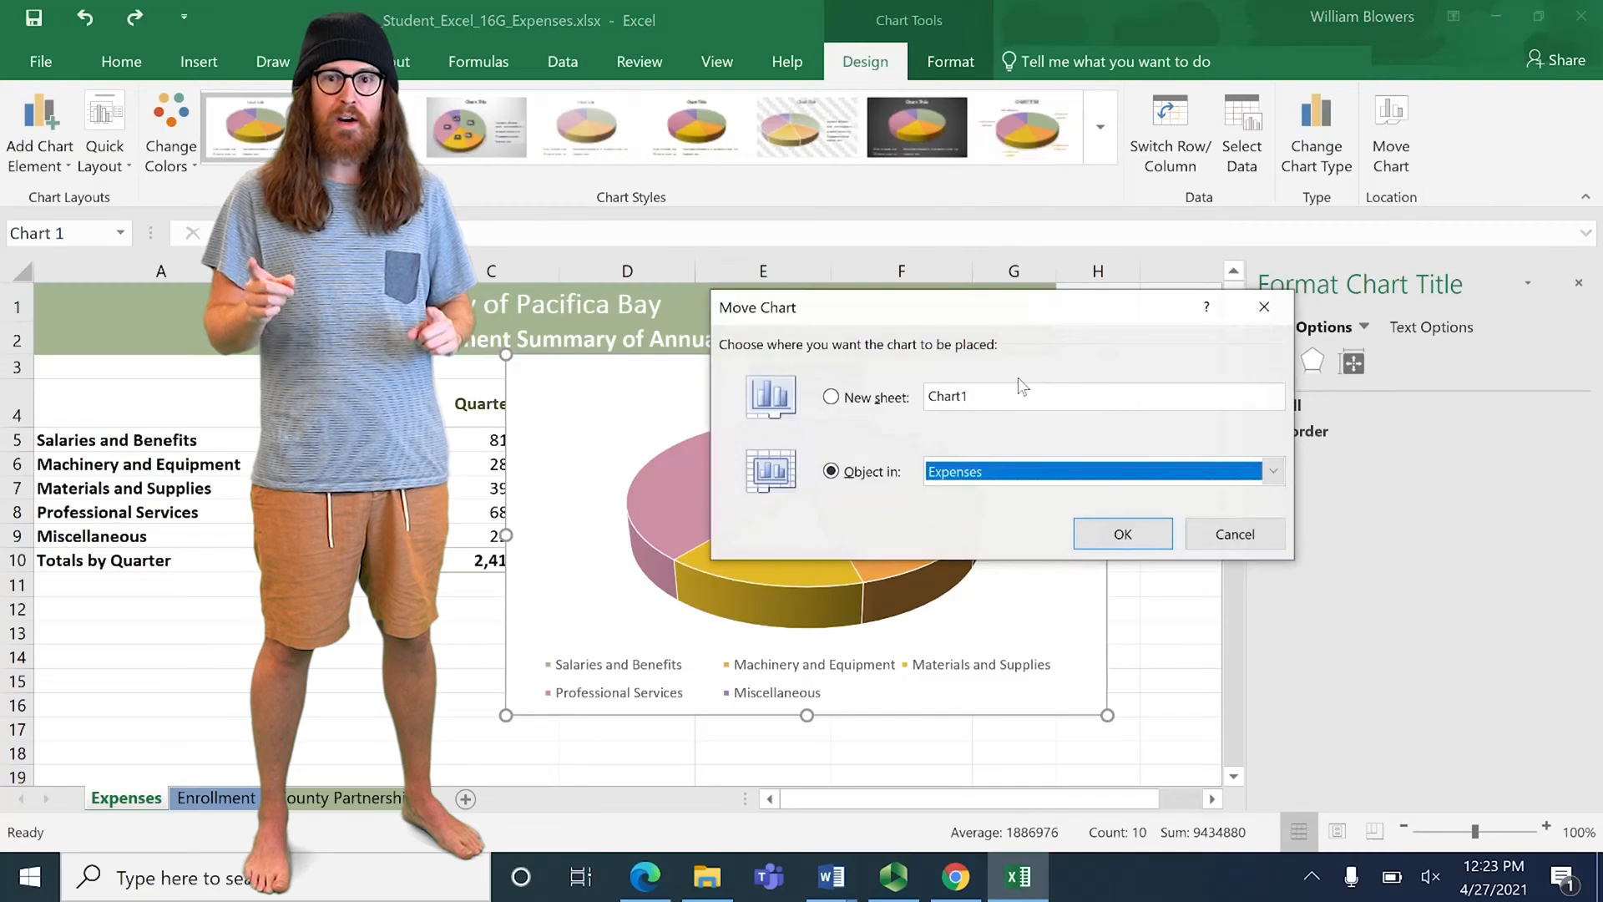
pyautogui.click(864, 398)
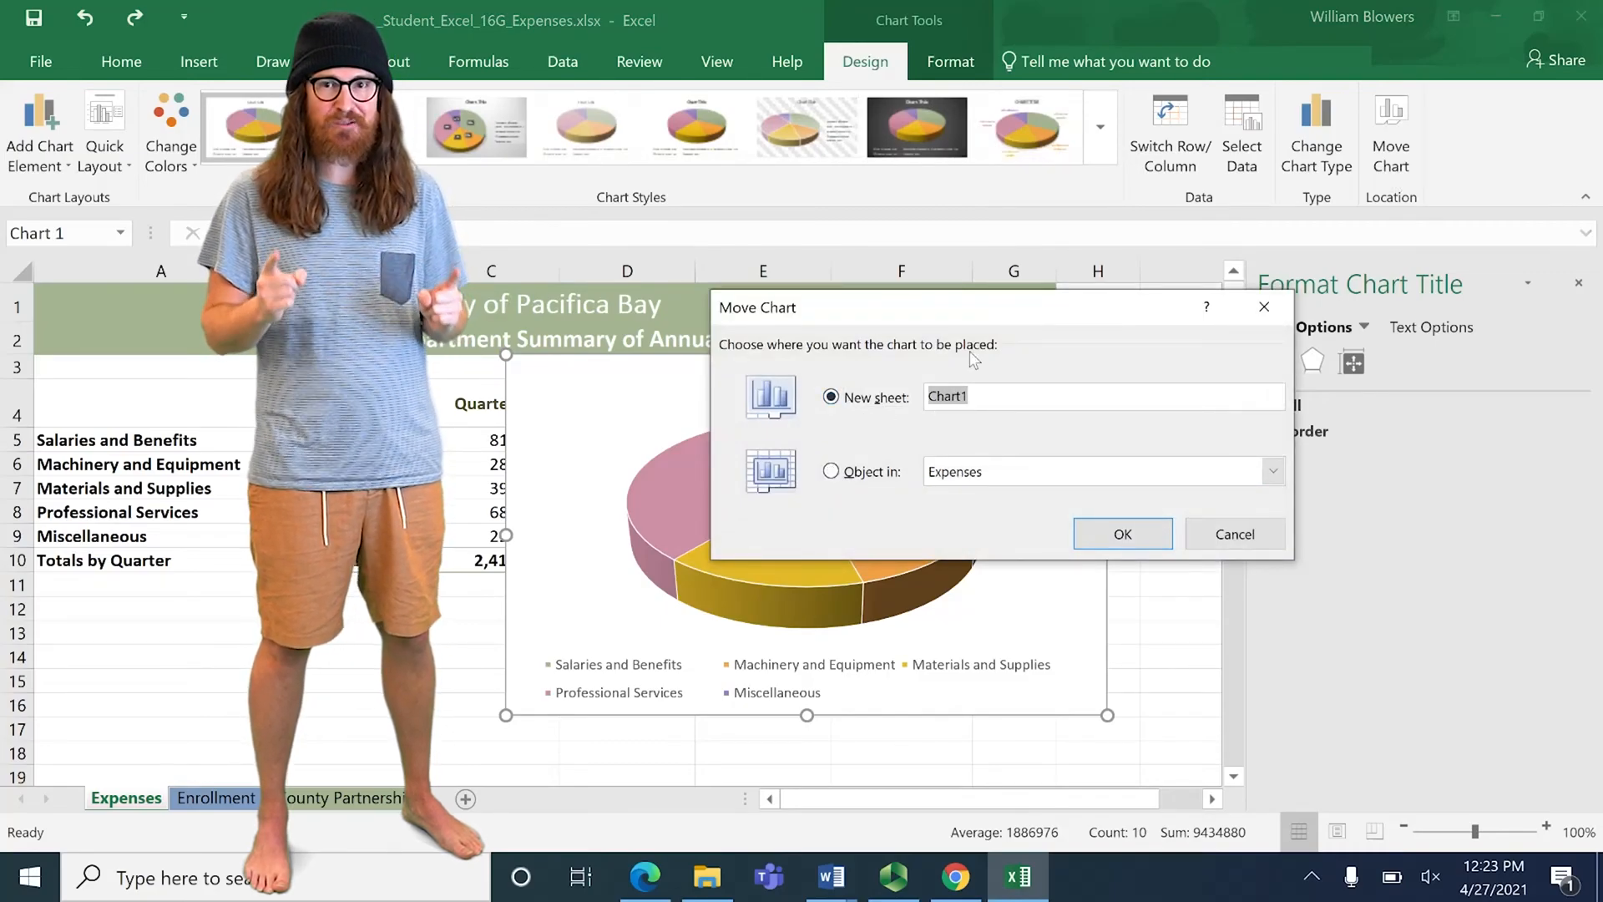
pyautogui.write('Annual Expenses Chart')
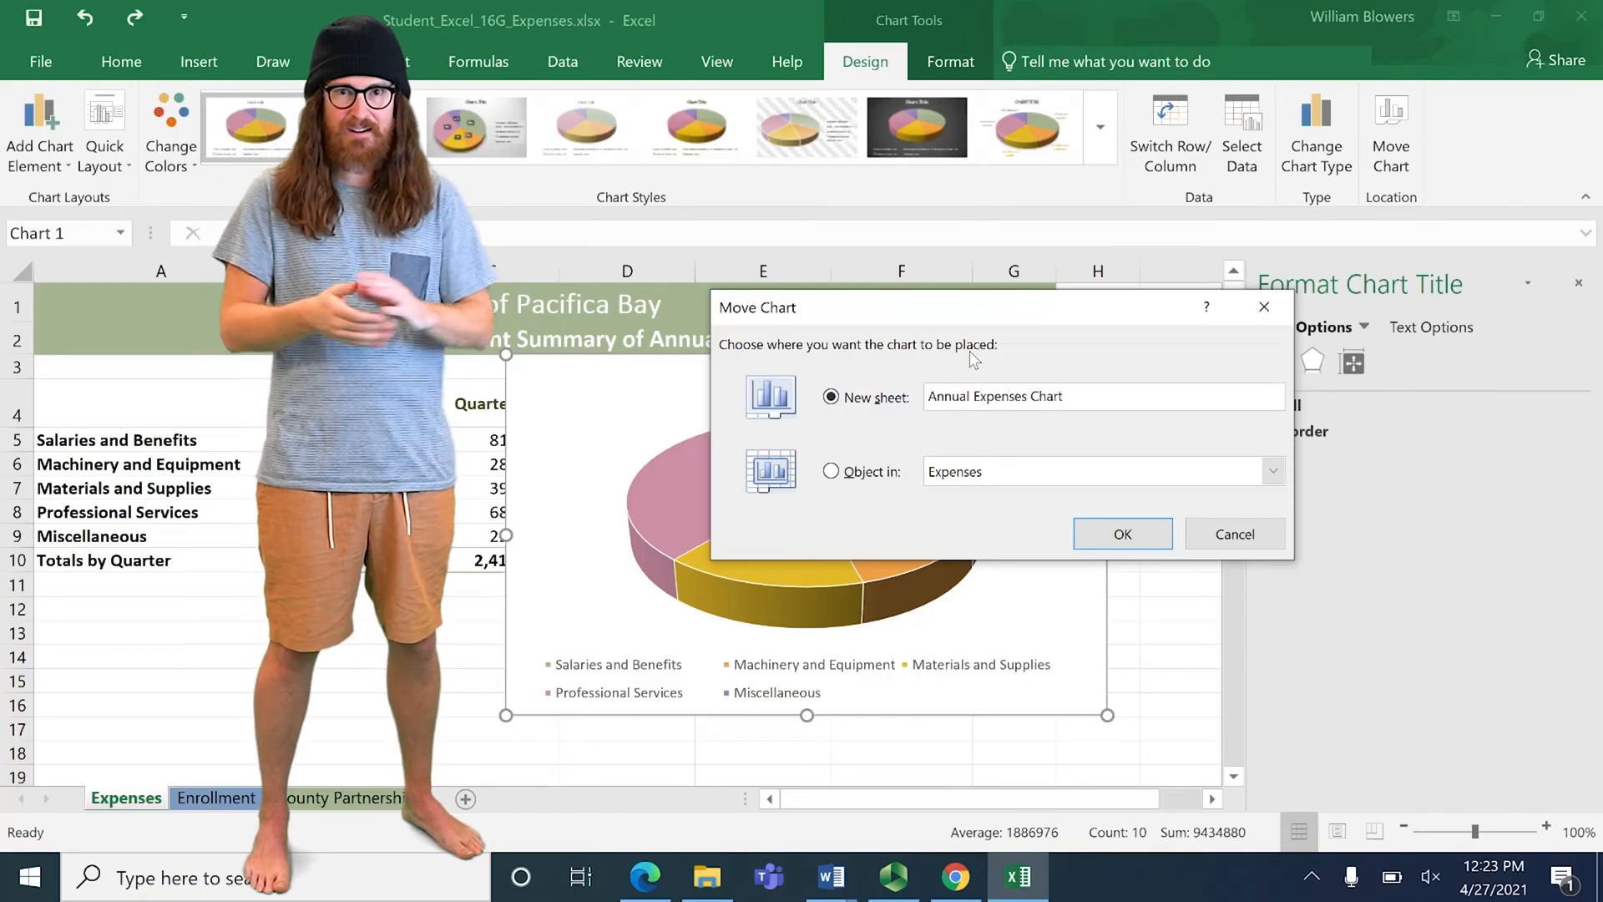
pyautogui.click(1102, 531)
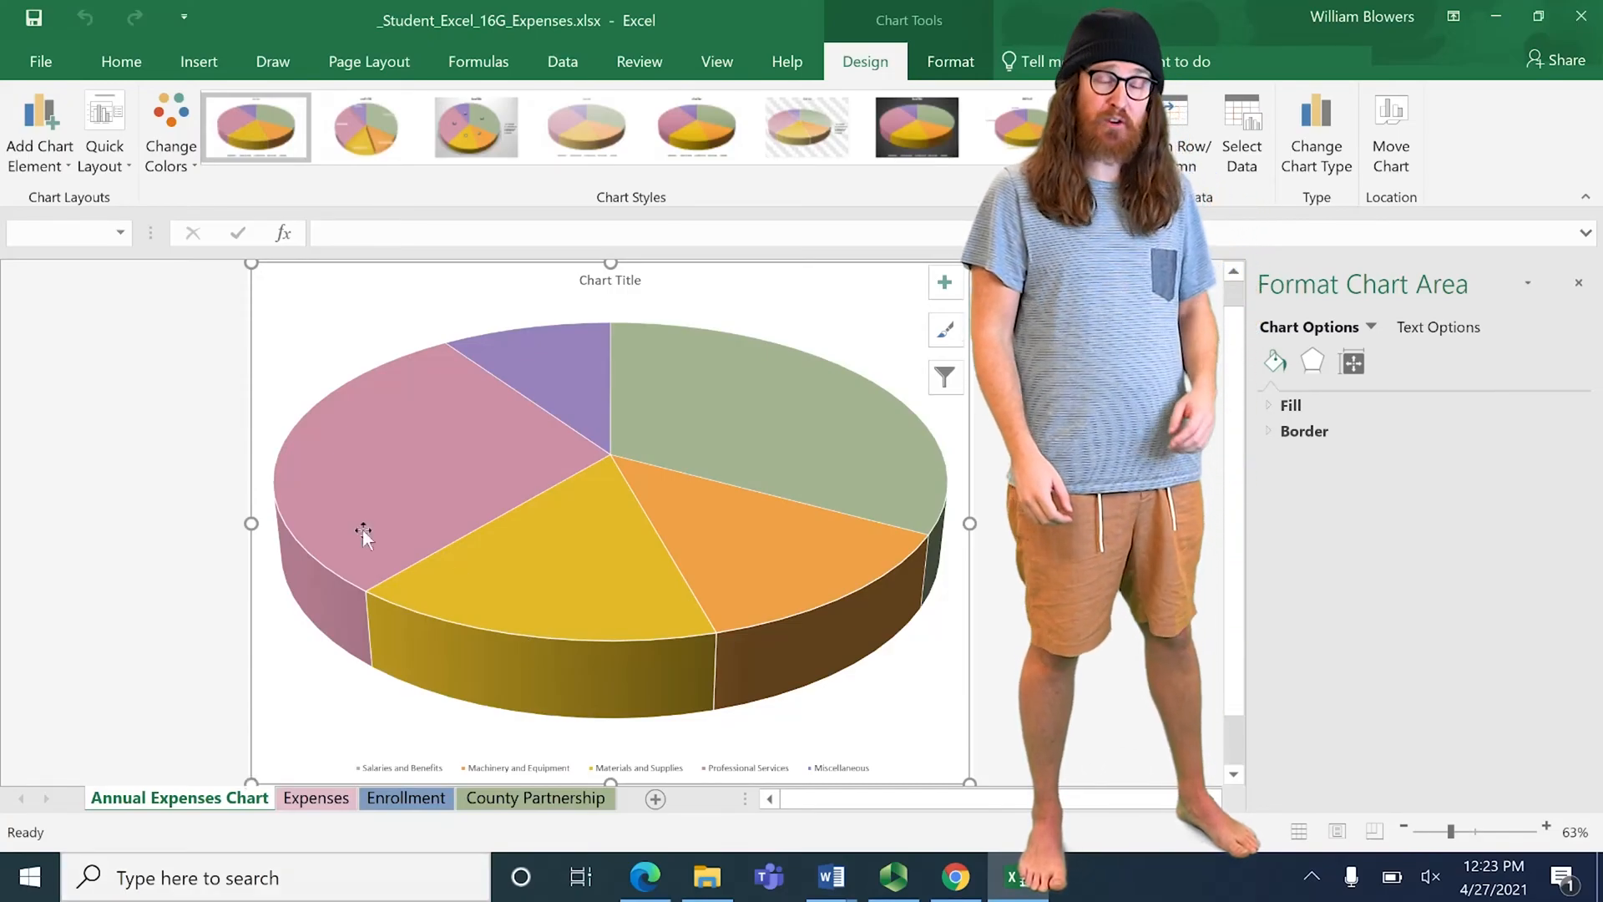
# Step: Replace the placeholder chart title with "Summary of Annual Epenses"
pyautogui.click(596, 281)
pyautogui.tripleClick(598, 281)
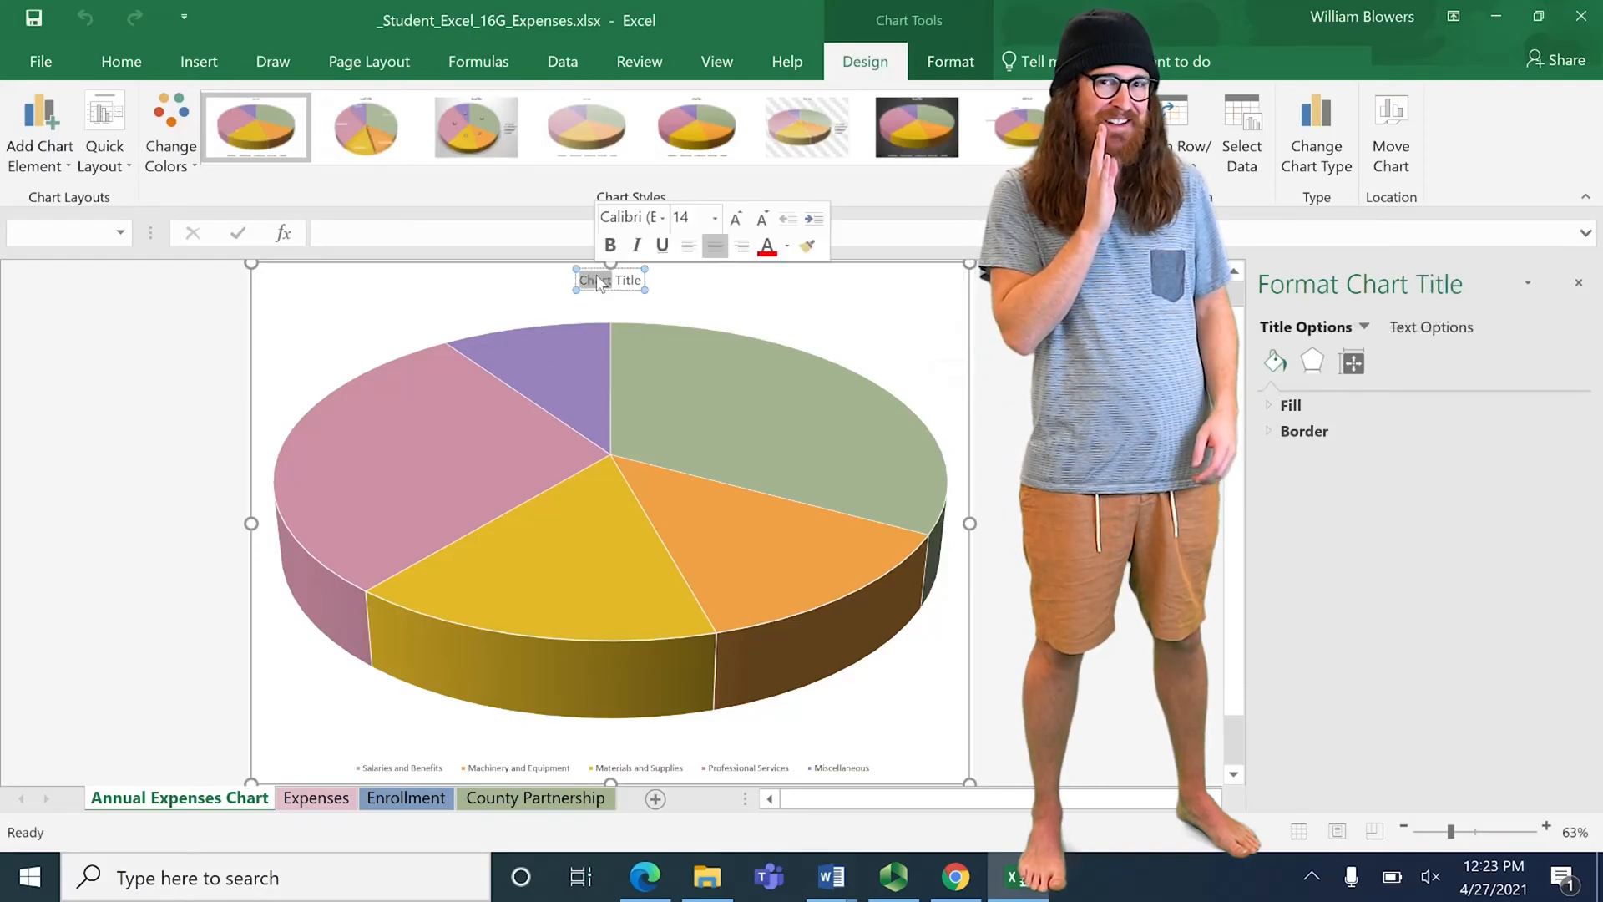
pyautogui.write('Summary of Expense')
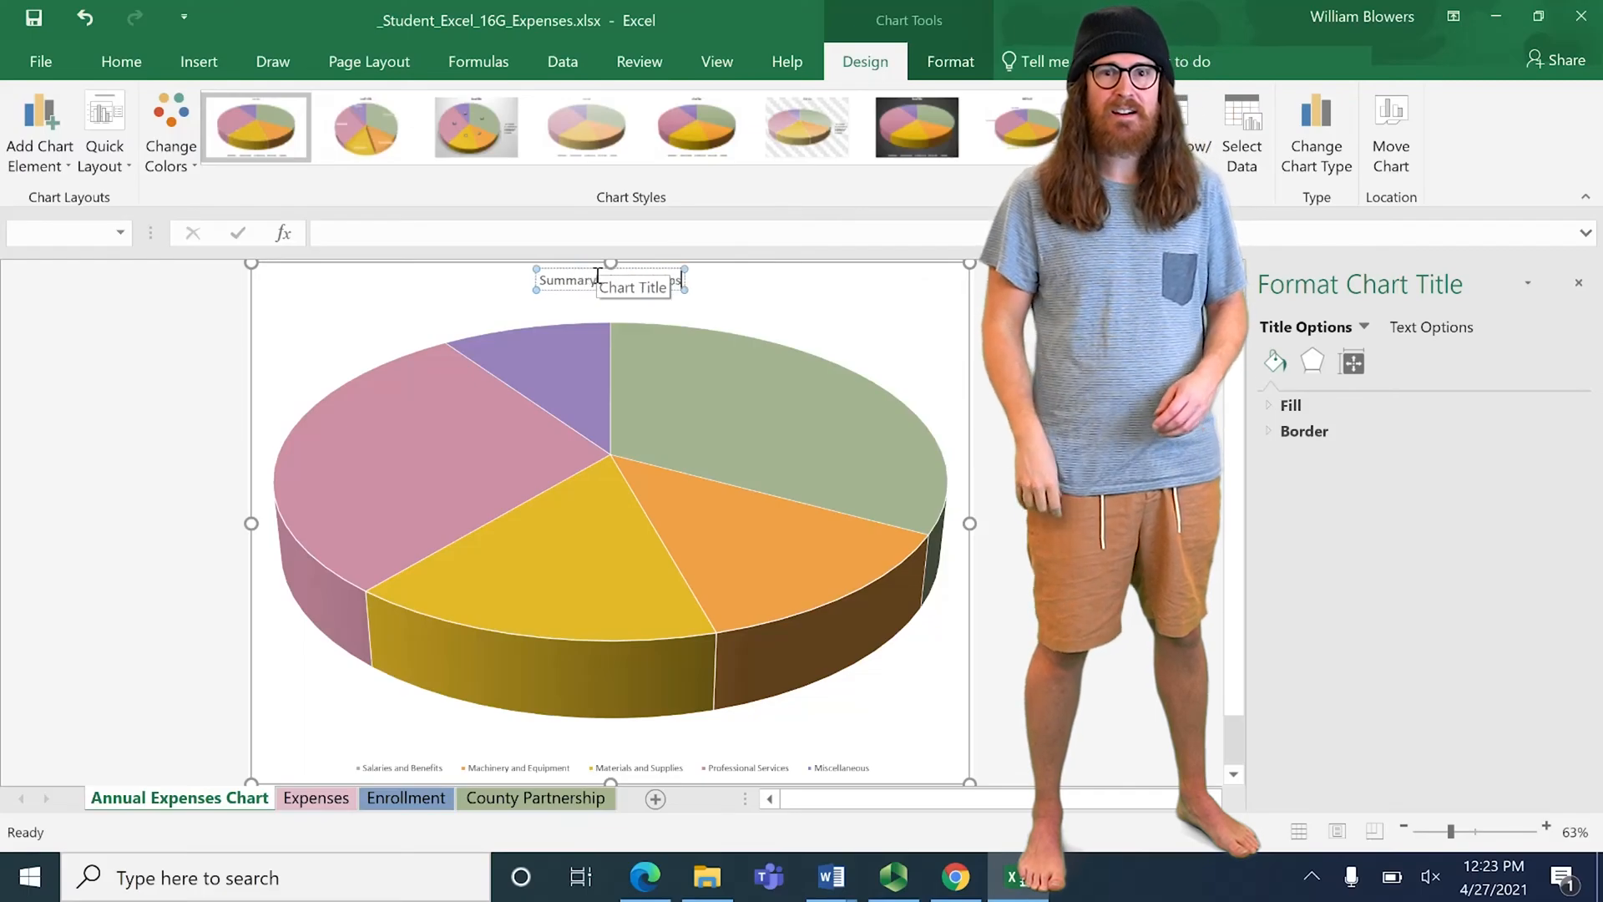
pyautogui.write('s')
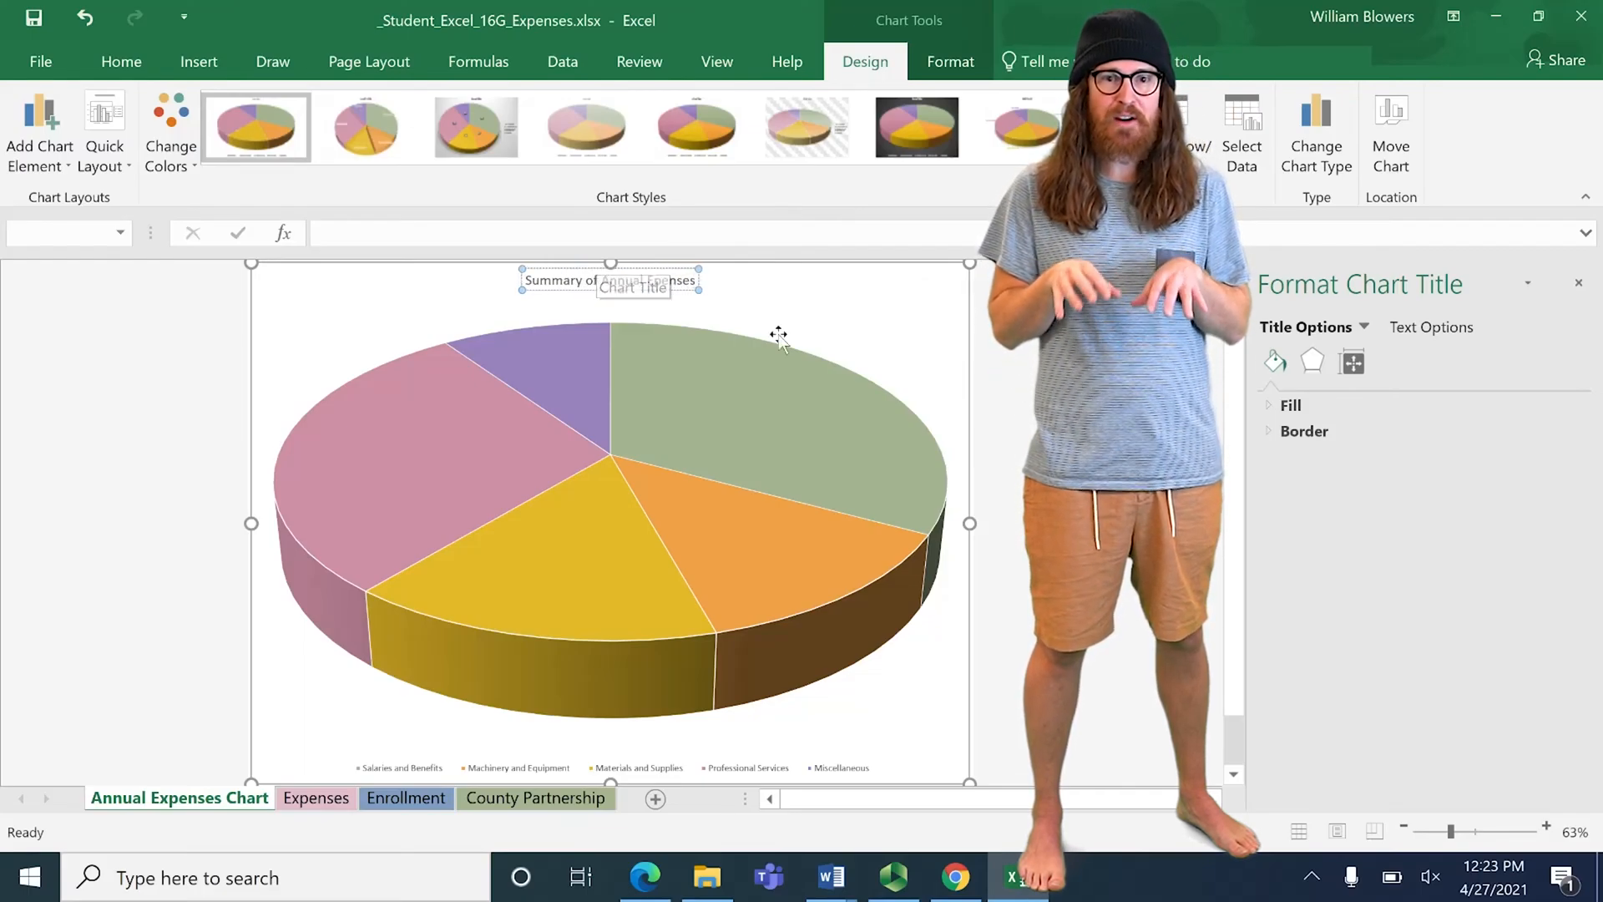
# Step: Set the font size of the whole chart title to 28
pyautogui.hotkey('ctrl', 'a')
pyautogui.click(121, 61)
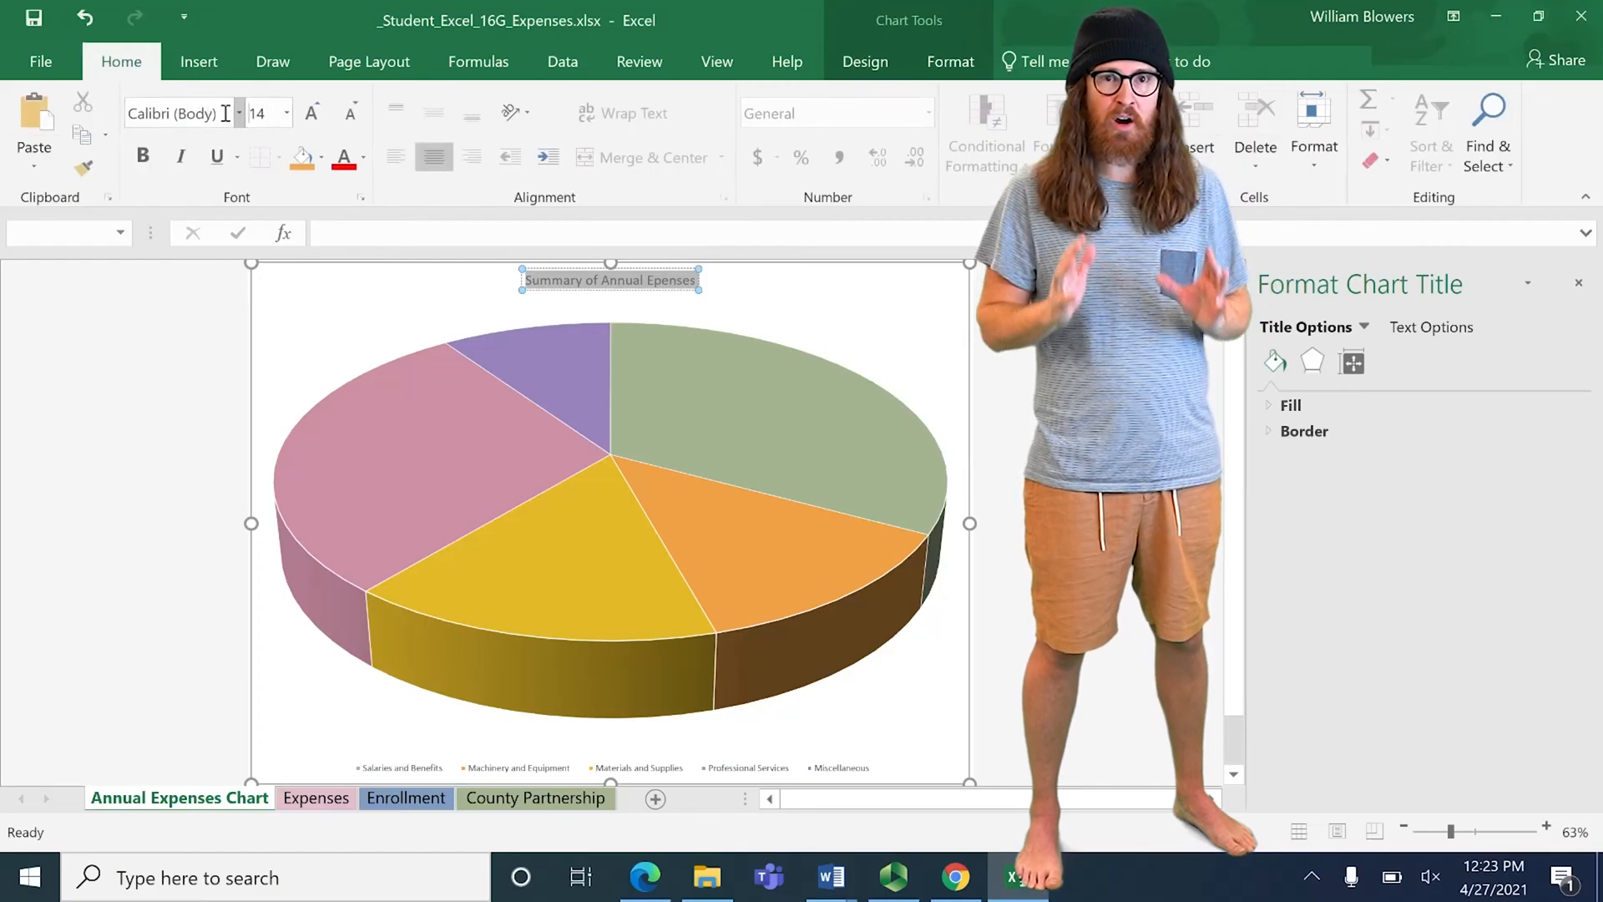
pyautogui.click(264, 113)
pyautogui.press('BackSpace')
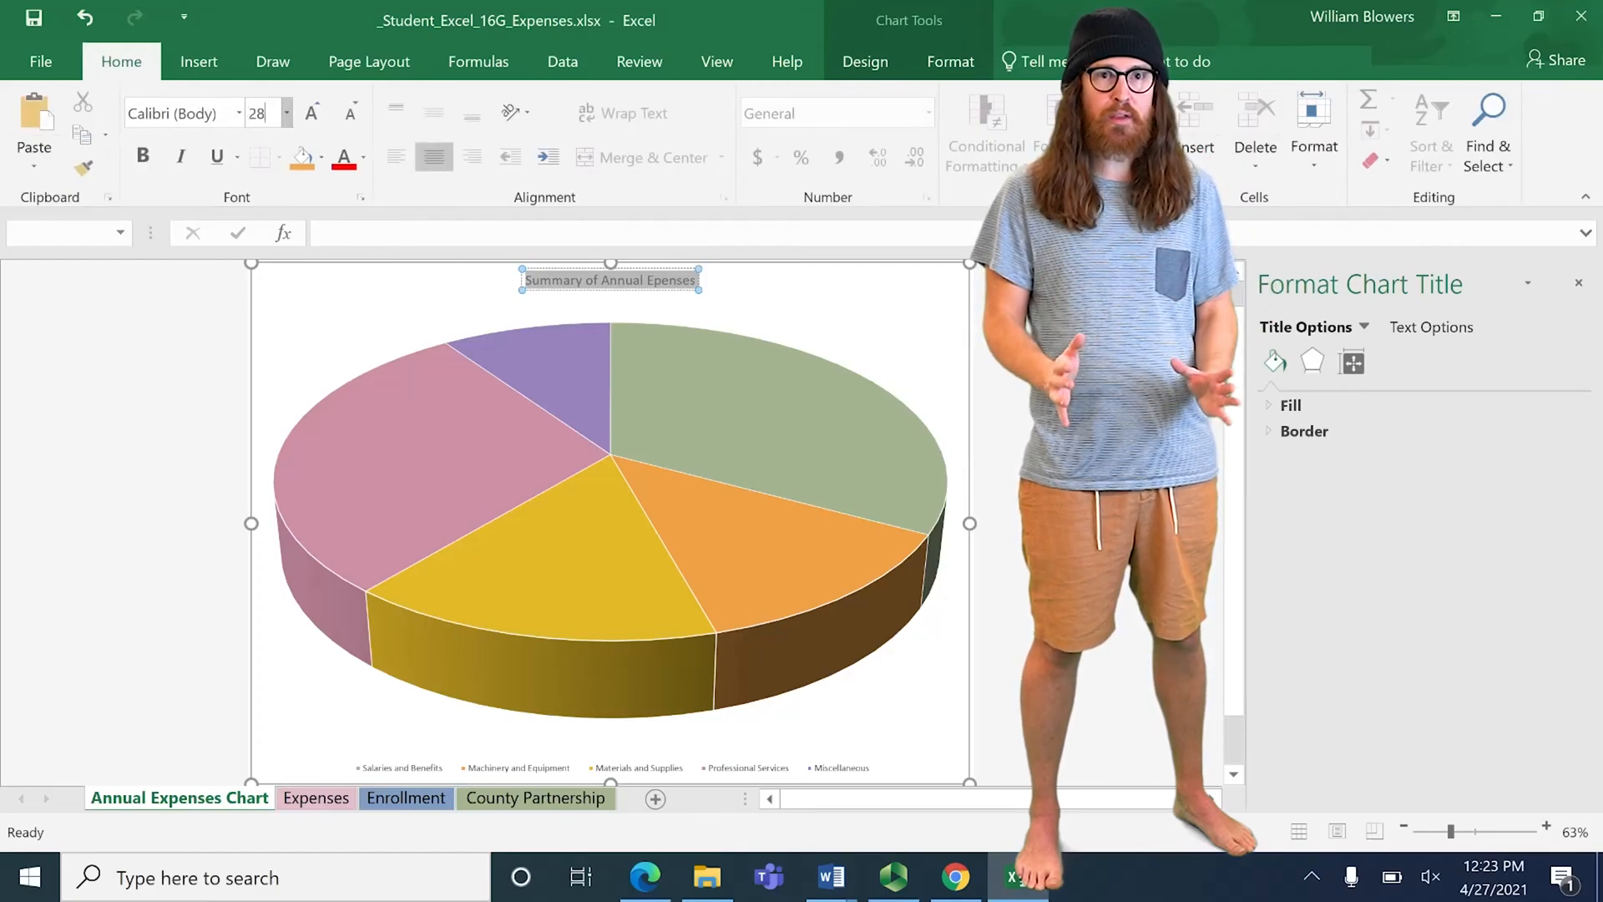
pyautogui.press('Return')
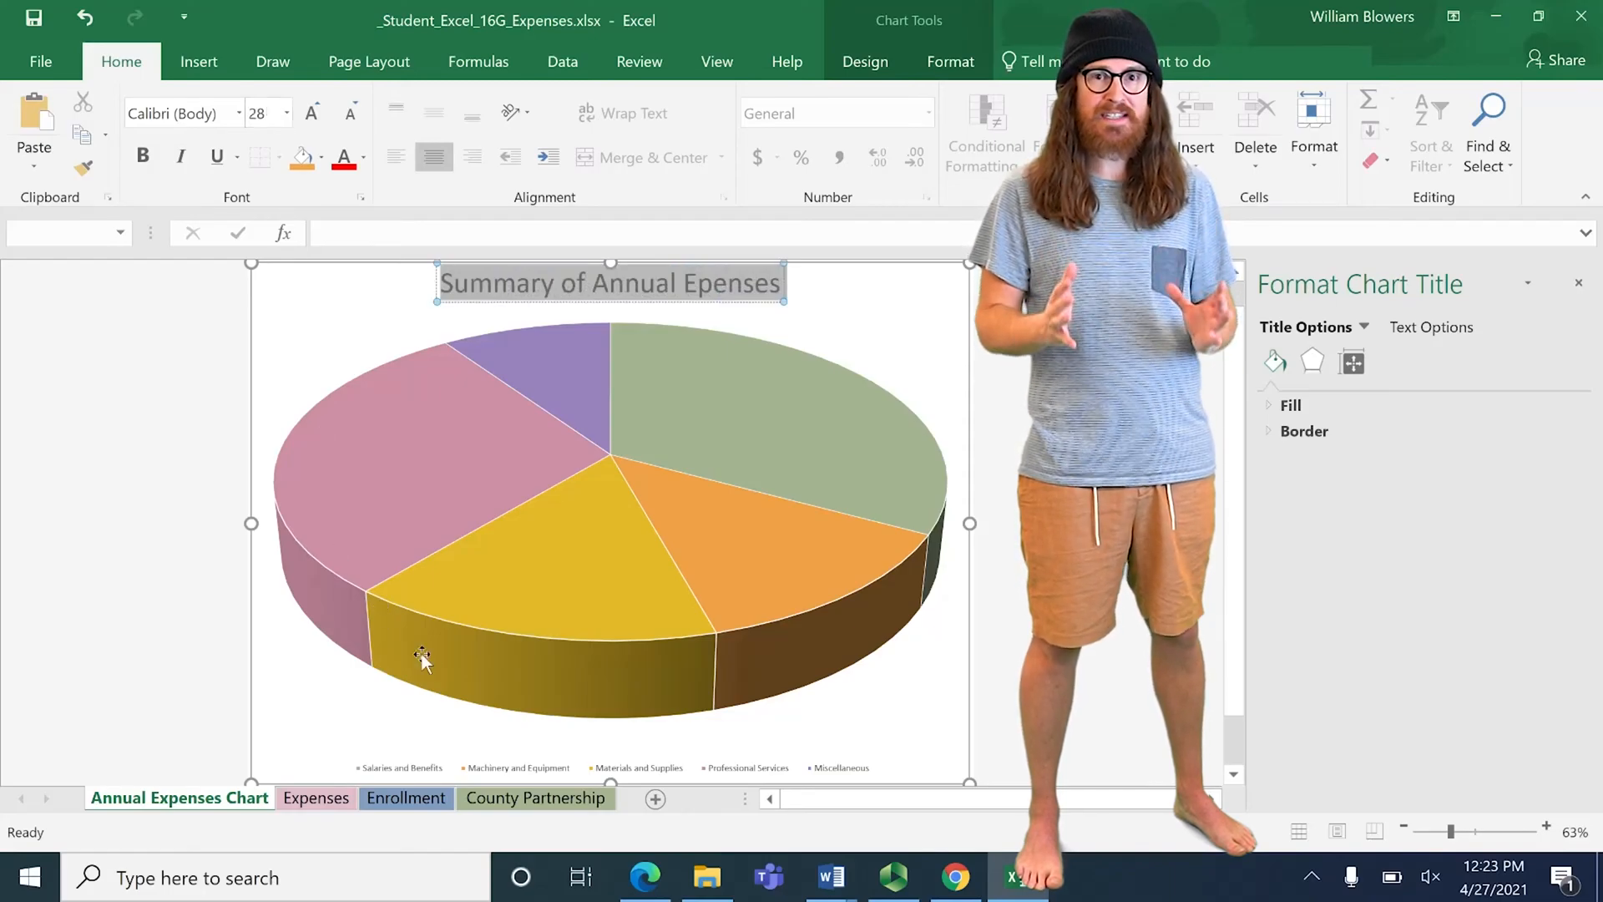
# Step: Remove the legend from the pie chart
pyautogui.click(918, 368)
pyautogui.click(944, 282)
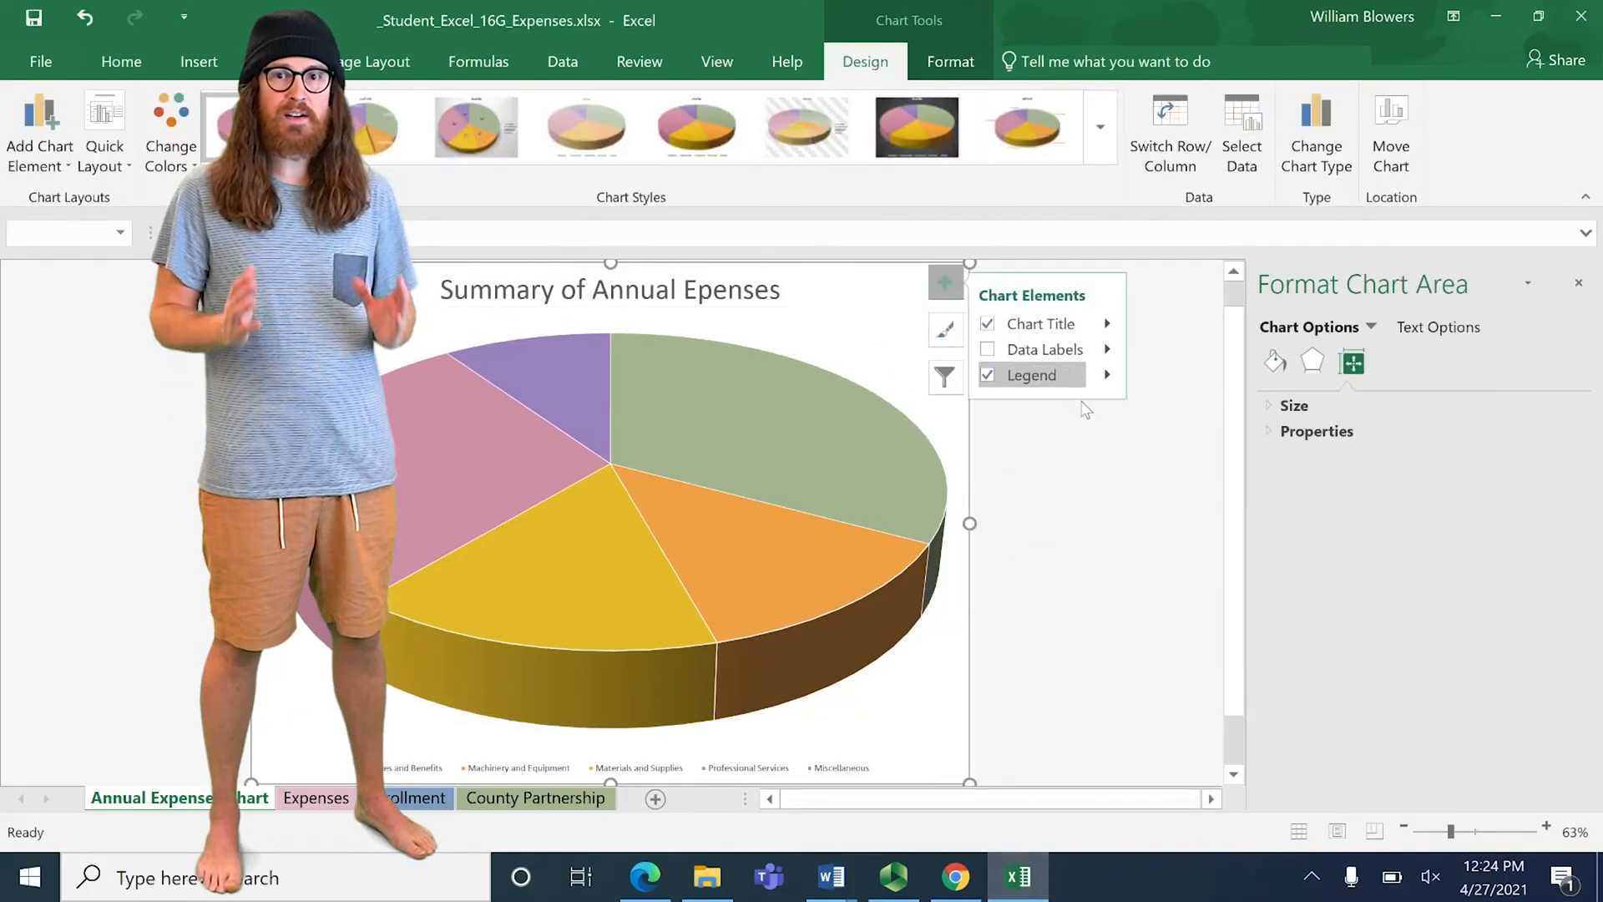
pyautogui.click(1072, 483)
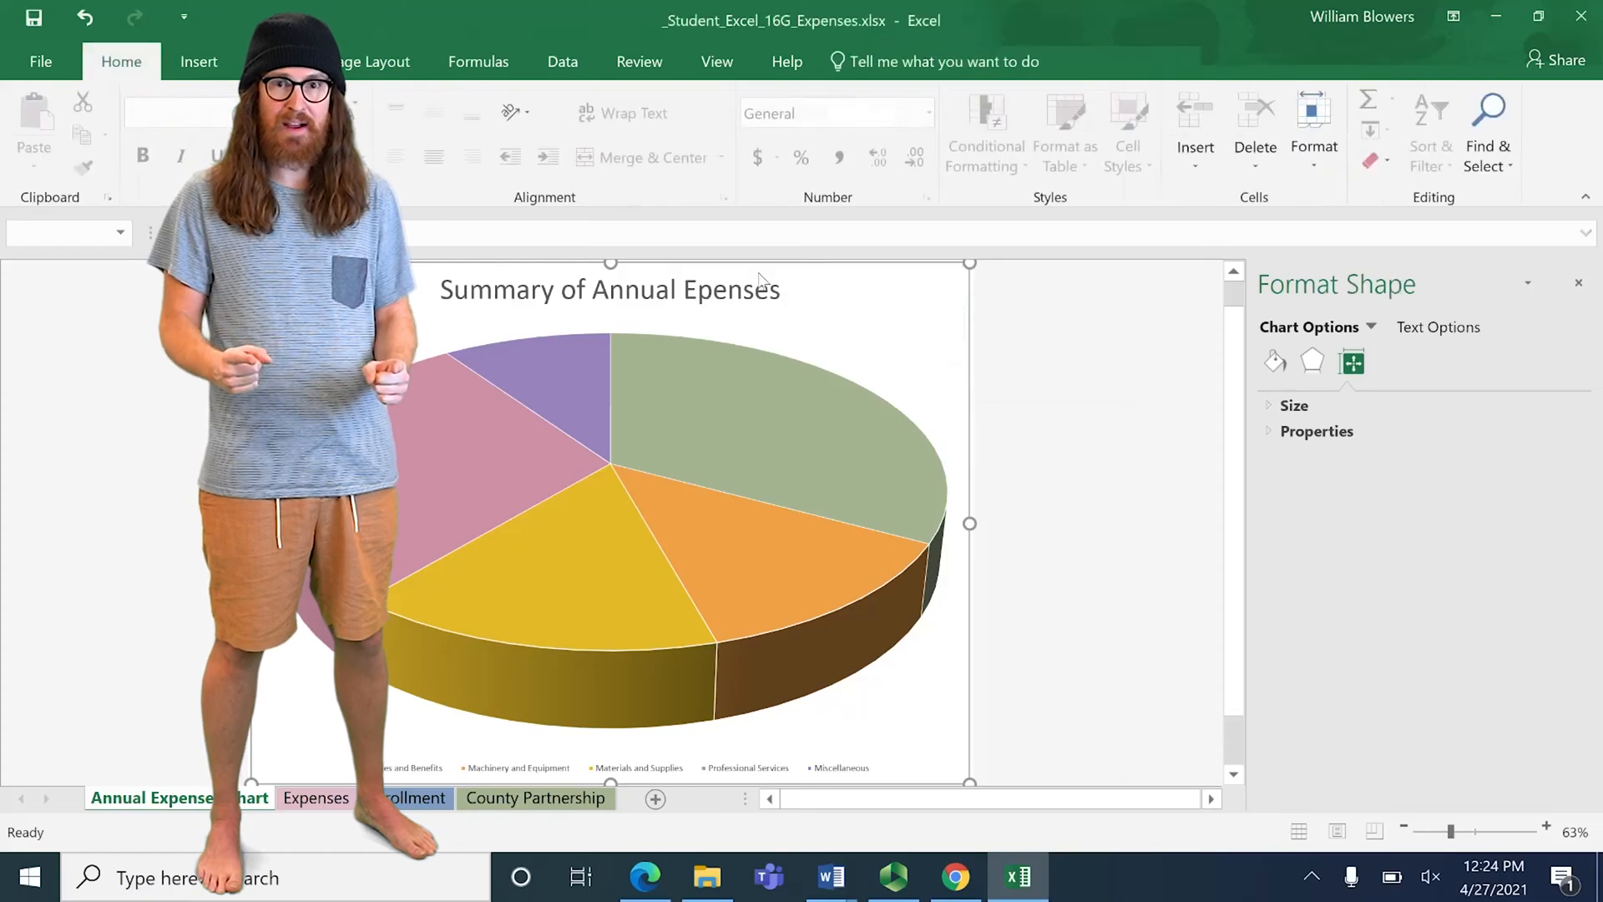
pyautogui.click(894, 288)
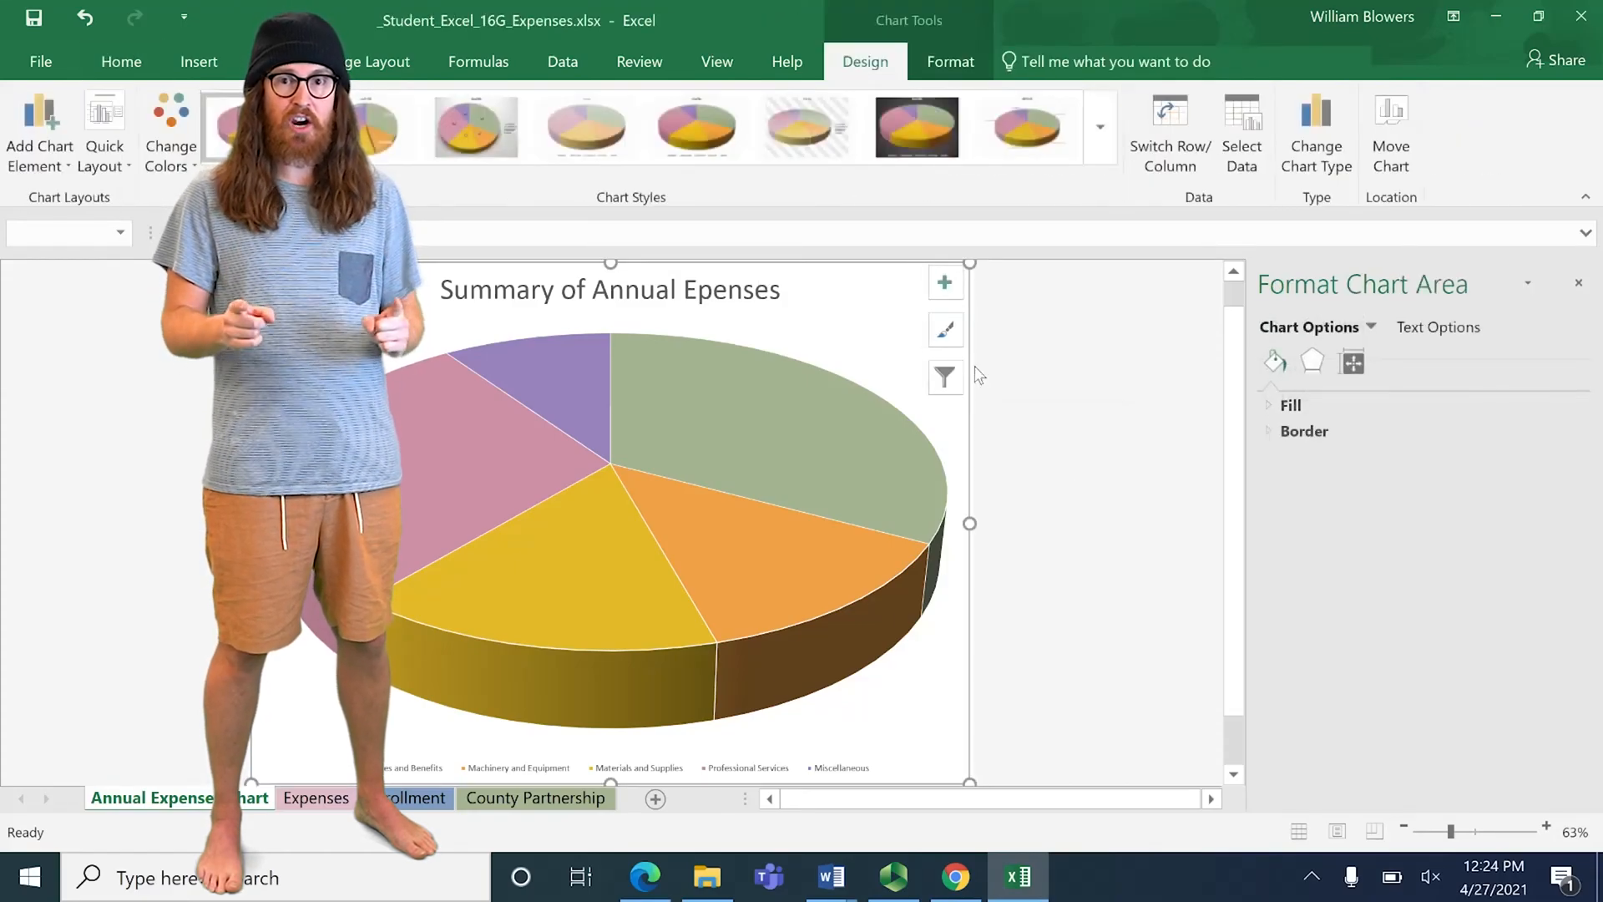
pyautogui.click(946, 383)
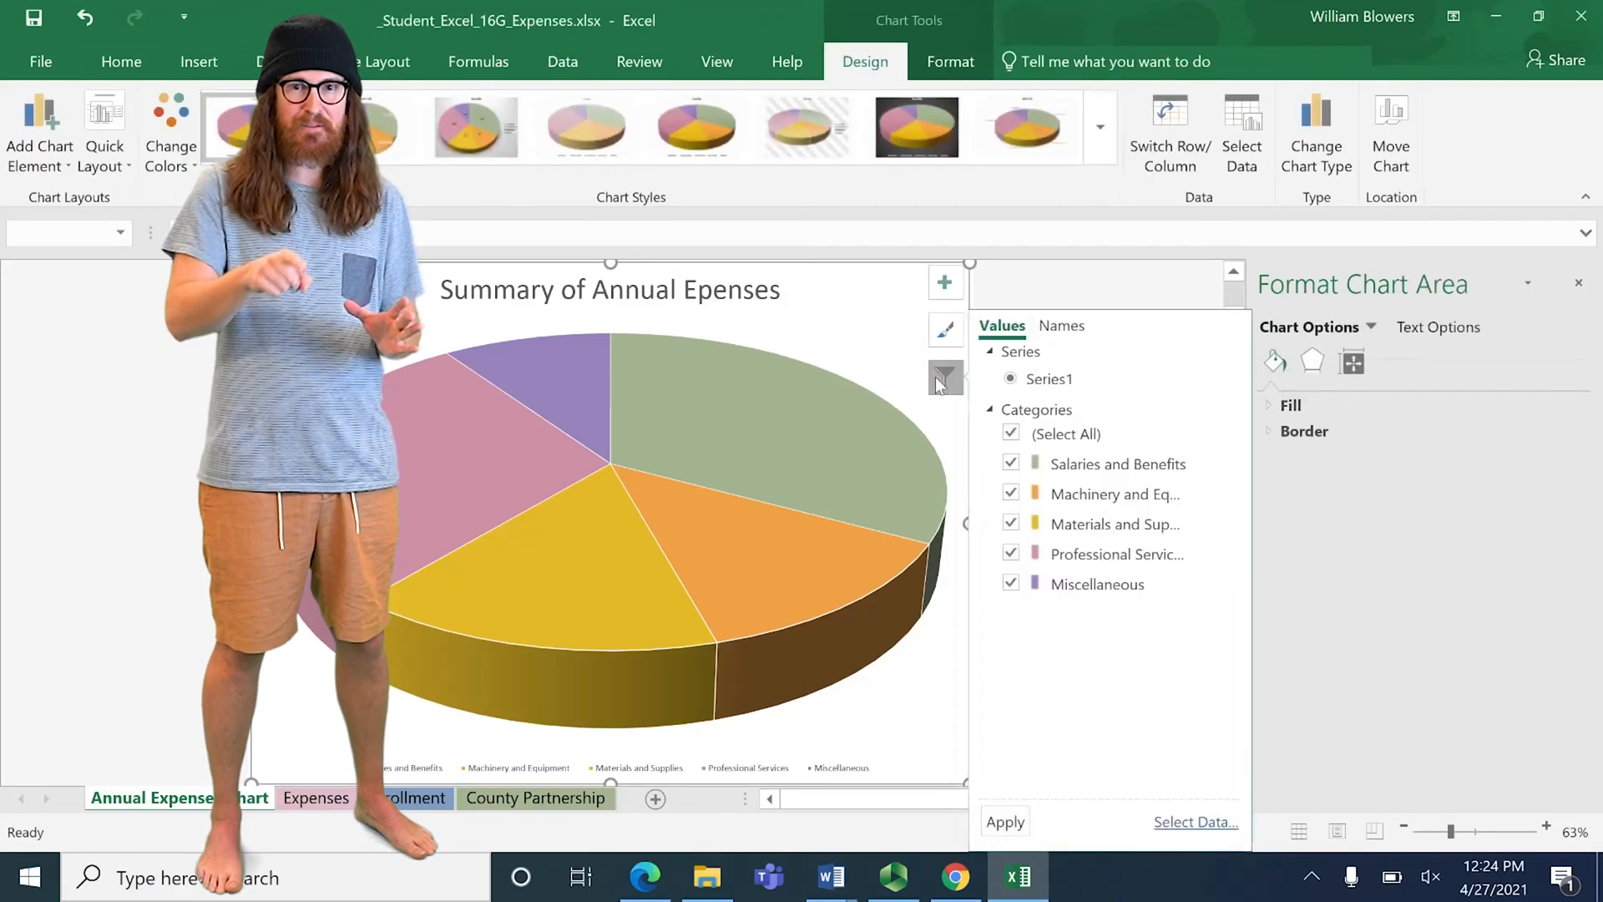
pyautogui.click(946, 292)
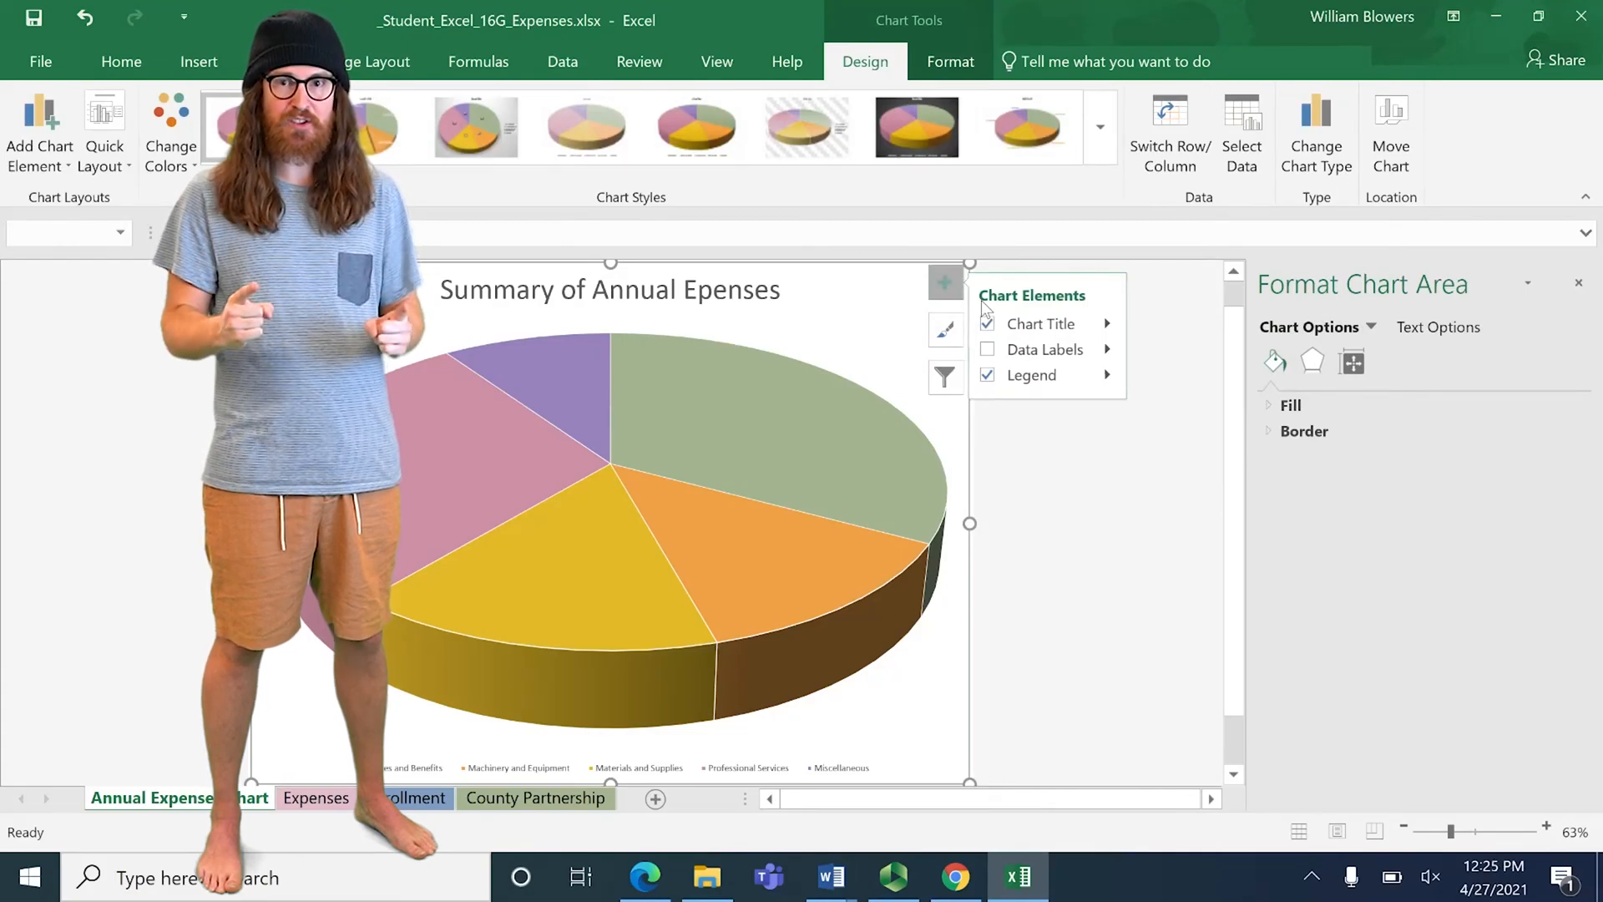
pyautogui.click(988, 375)
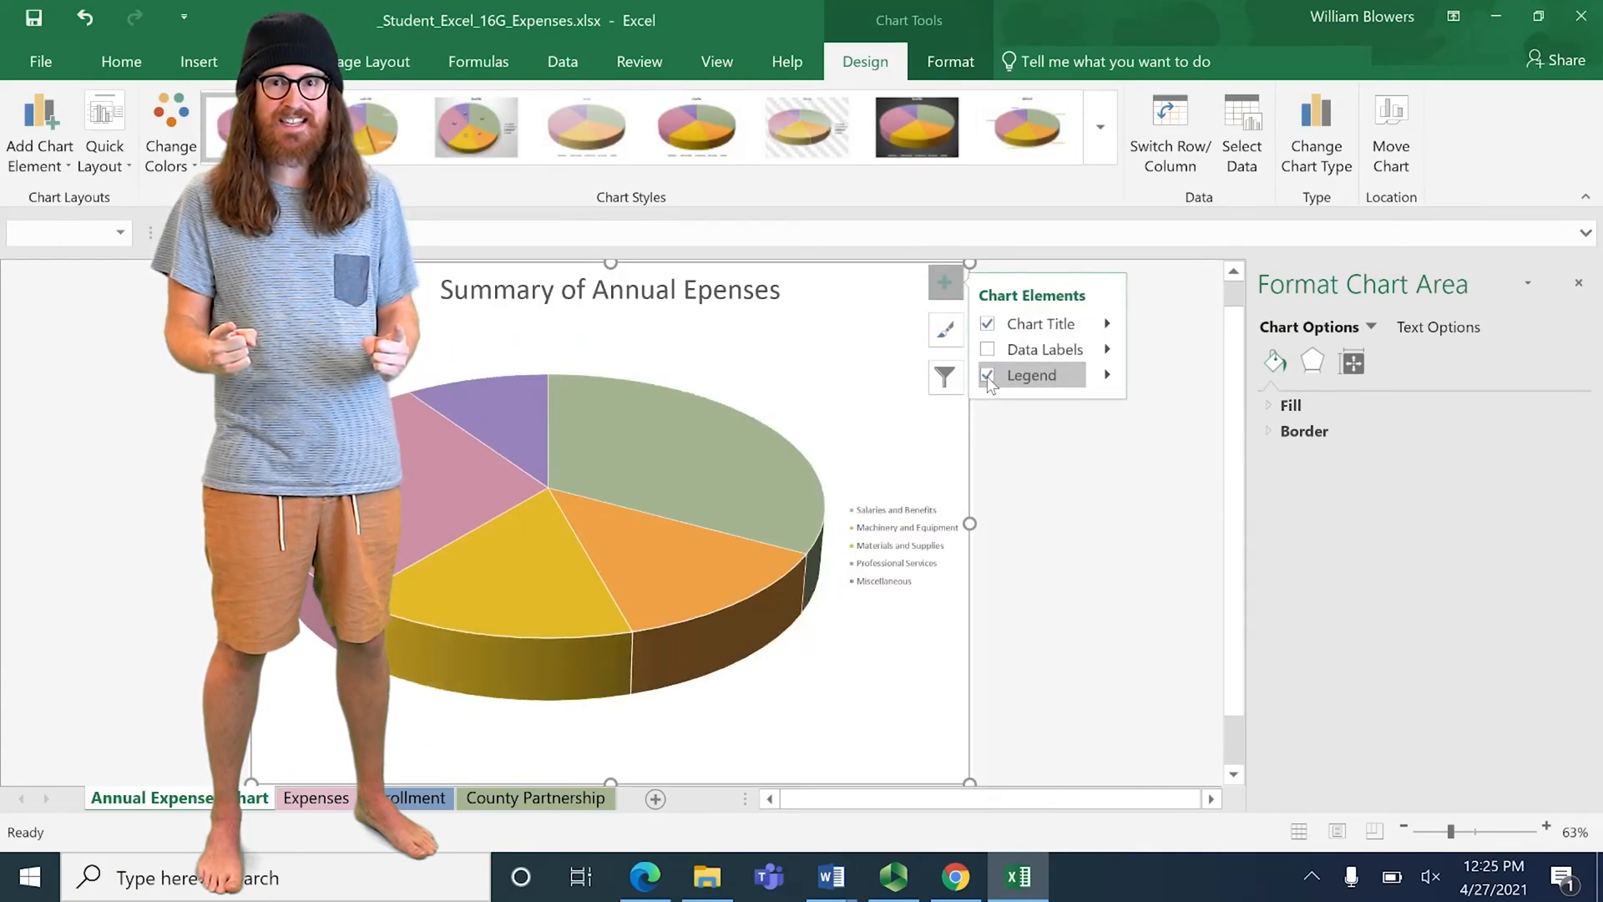
pyautogui.click(988, 377)
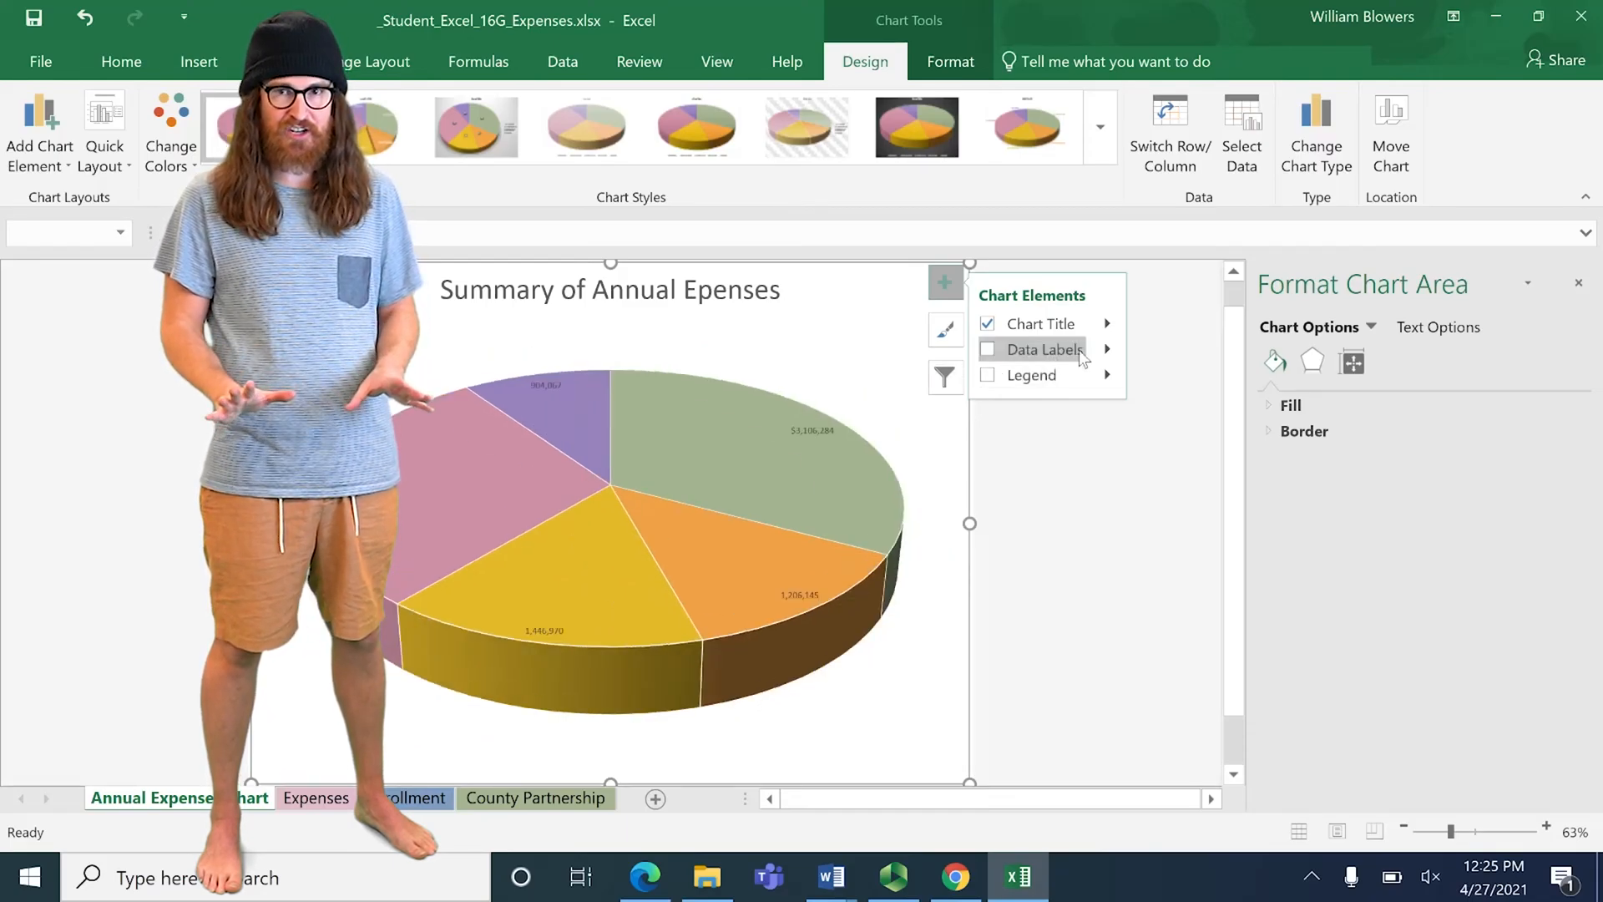
# Step: Add data labels to the pie chart's slices
pyautogui.click(1079, 349)
pyautogui.click(1108, 349)
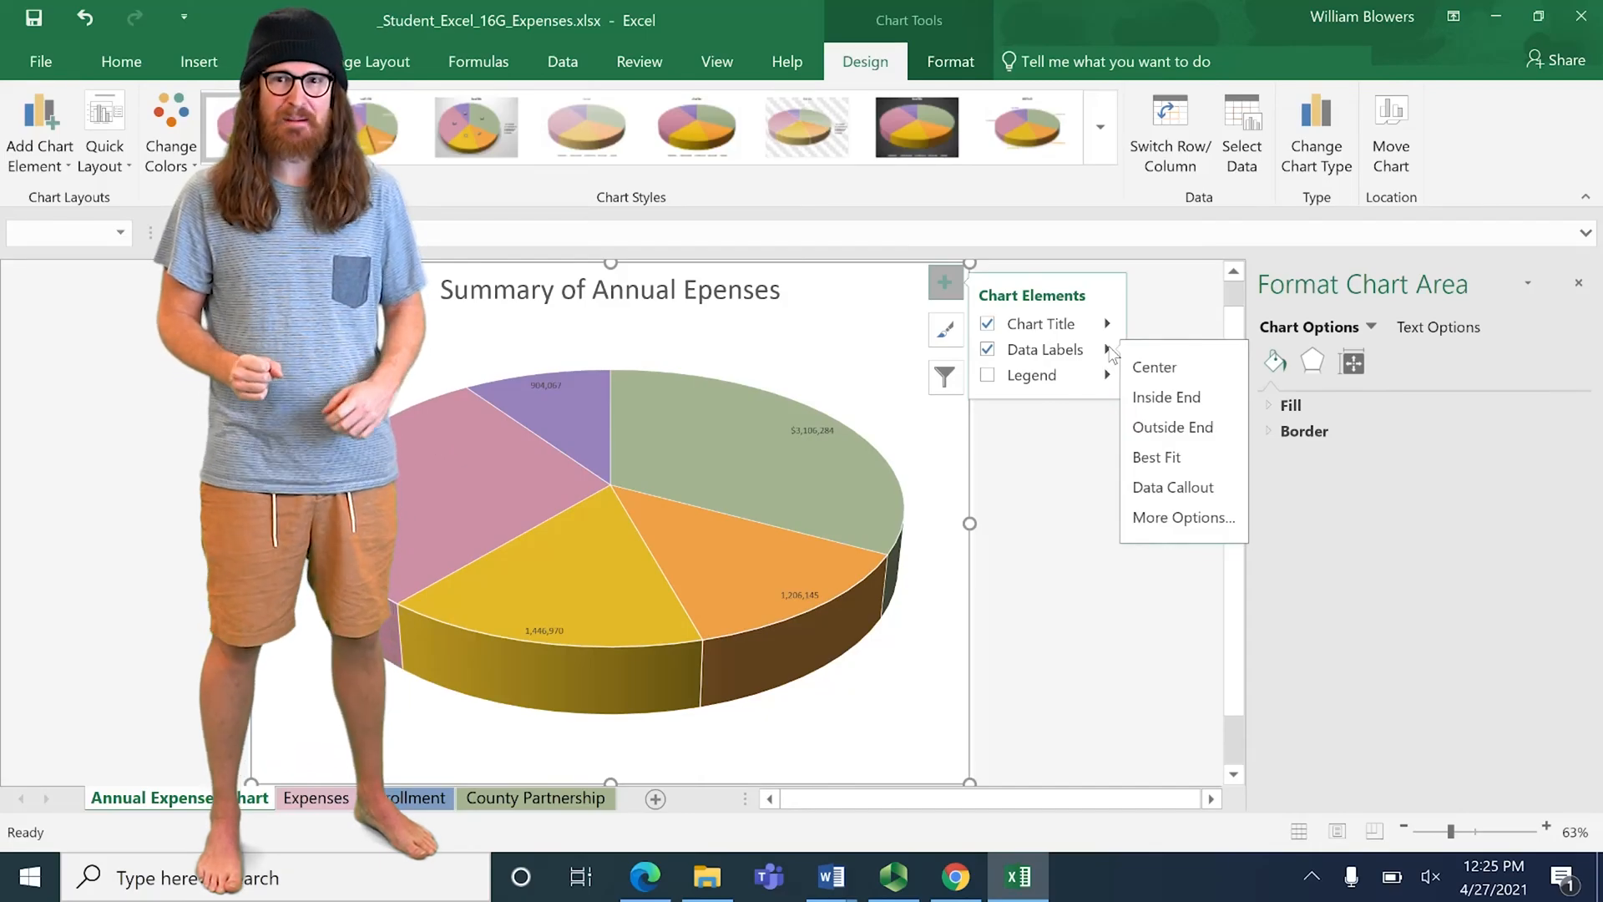
pyautogui.click(1152, 368)
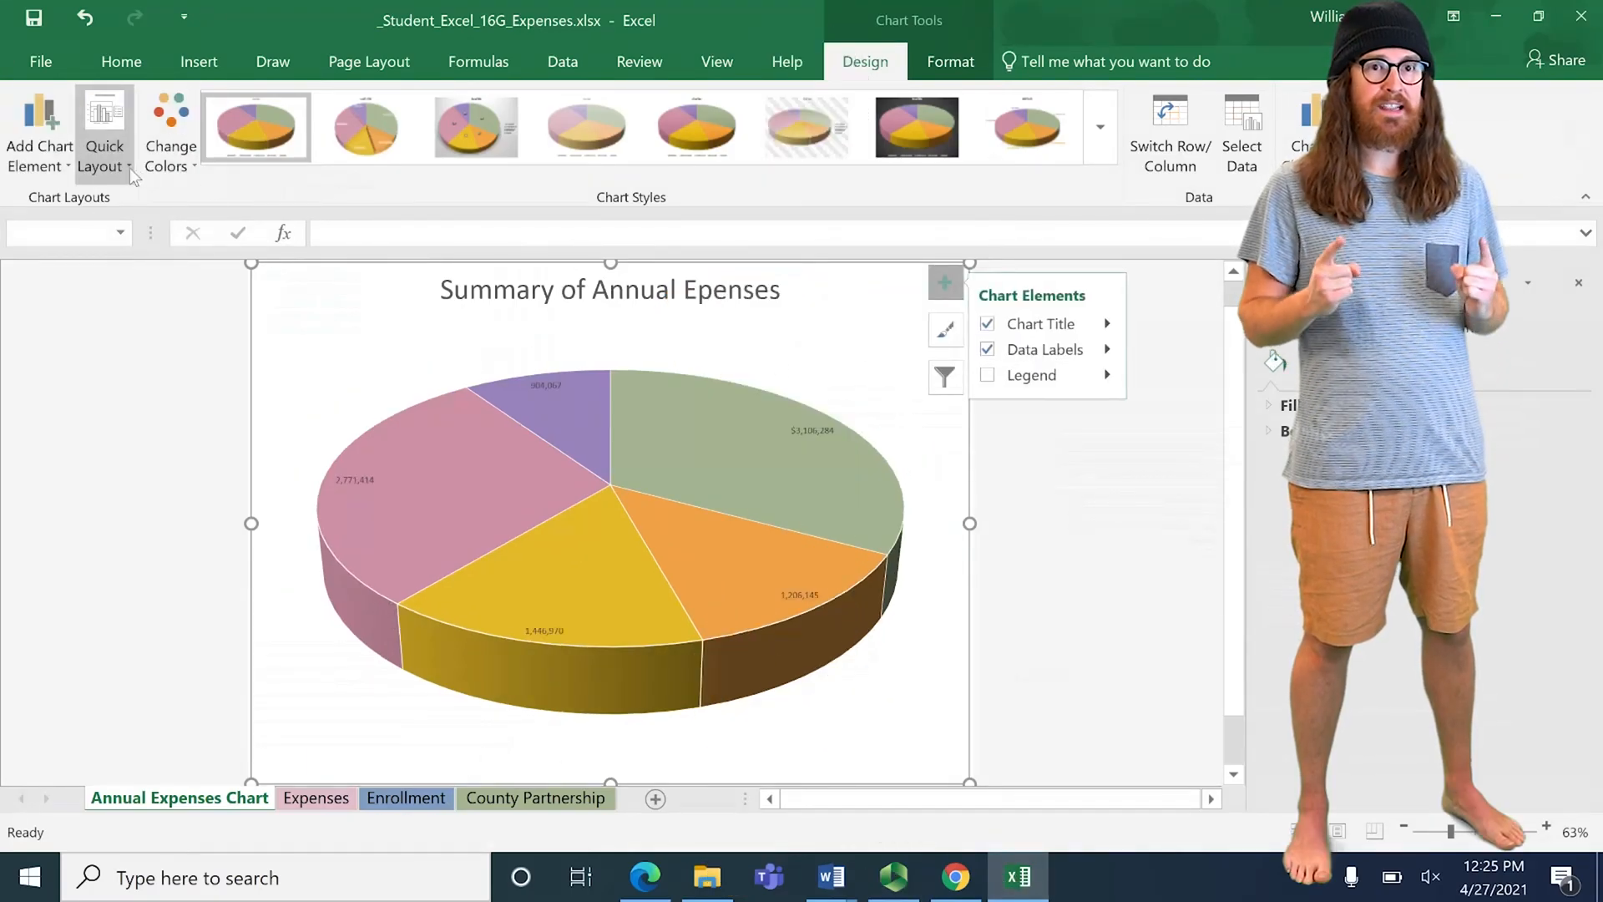
# Step: Open the data label formatting options for the pie chart, and turn the data labels off and back on
pyautogui.click(73, 167)
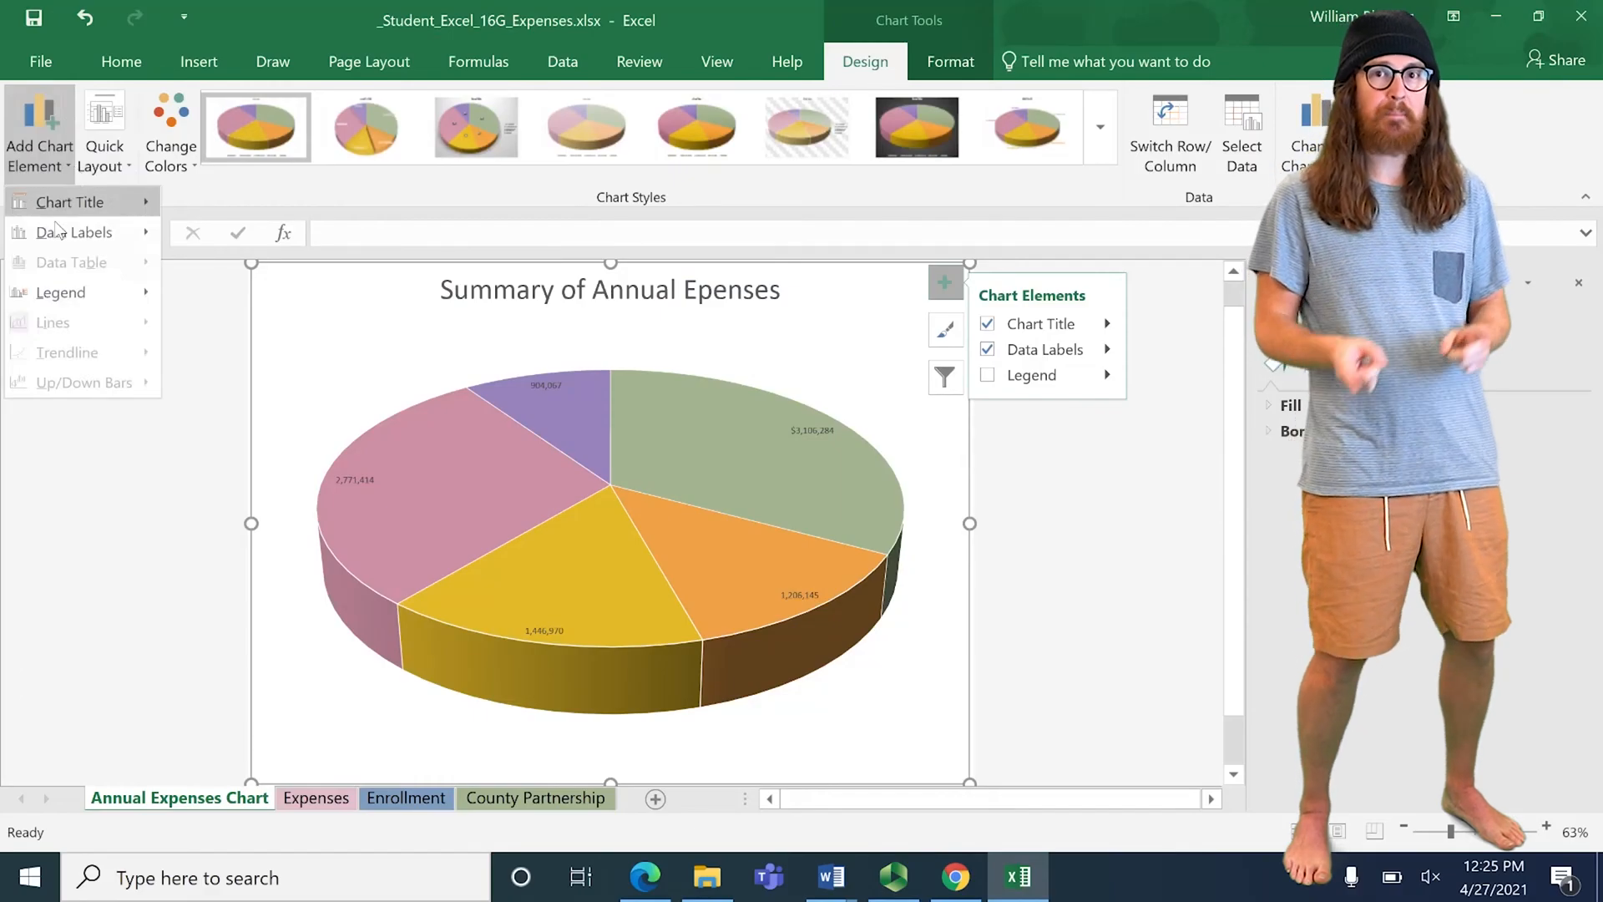
pyautogui.moveTo(53, 228)
pyautogui.click(288, 513)
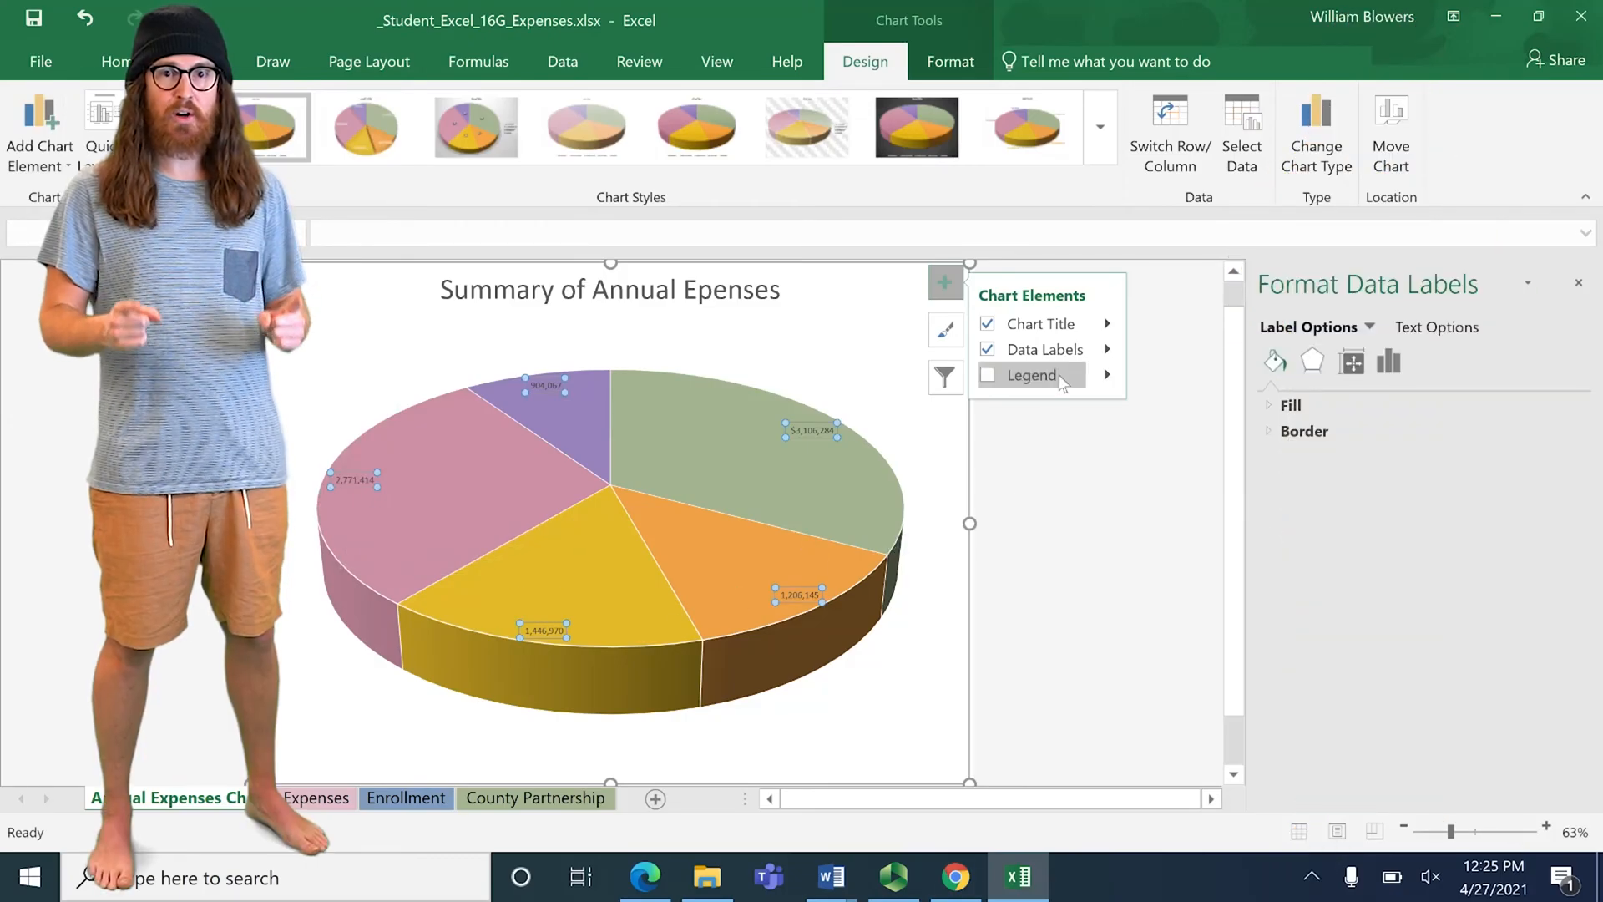
pyautogui.click(1107, 350)
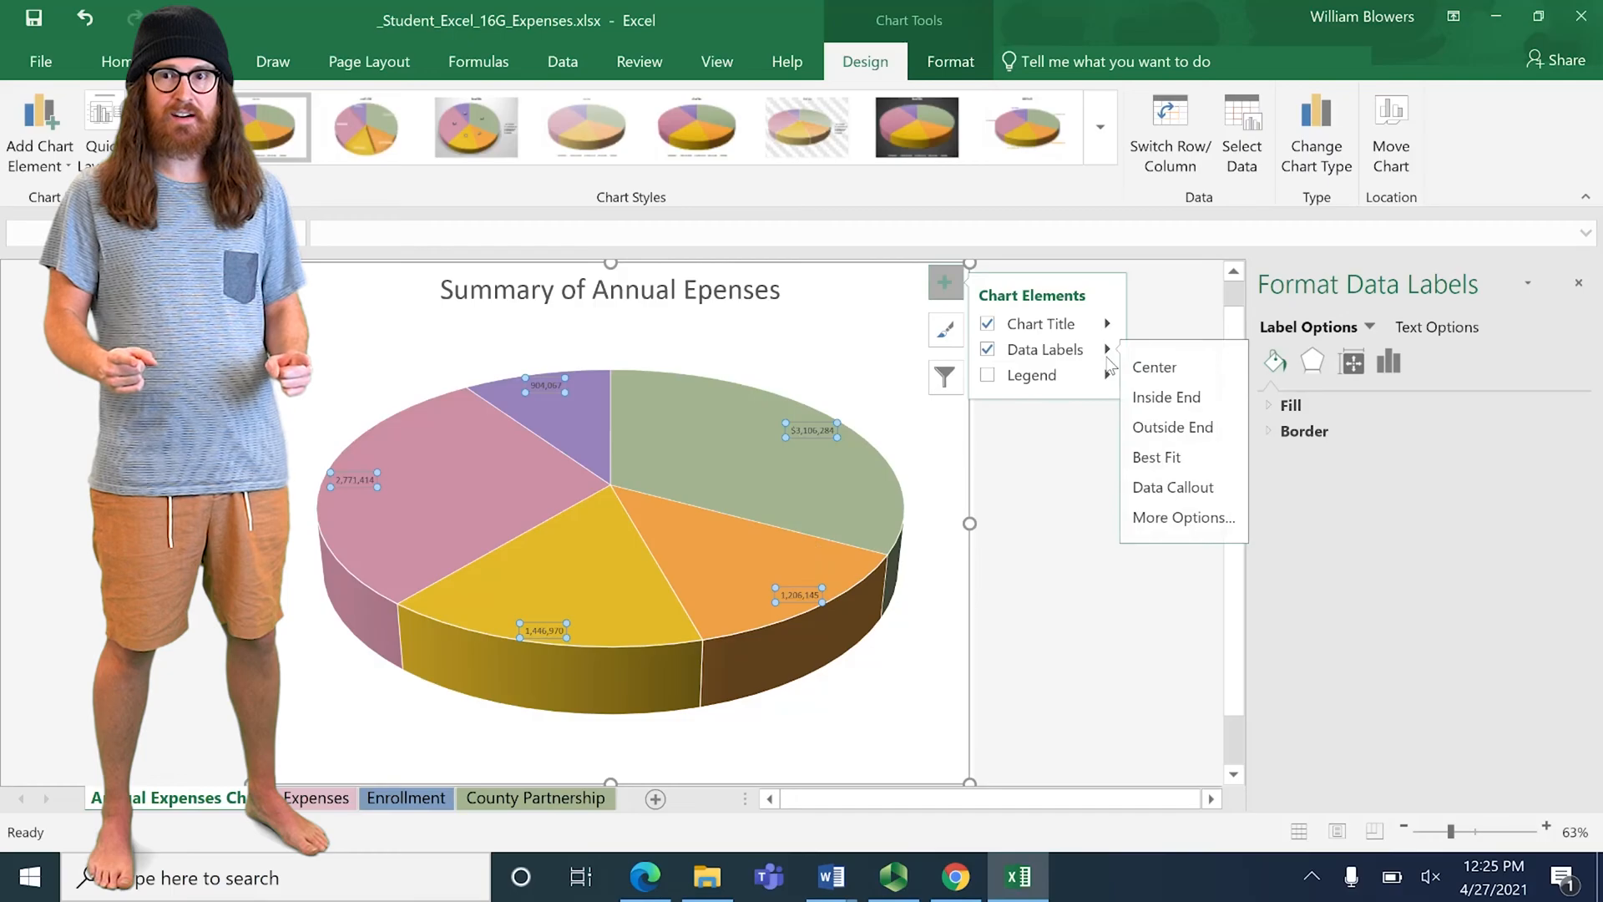
pyautogui.click(987, 350)
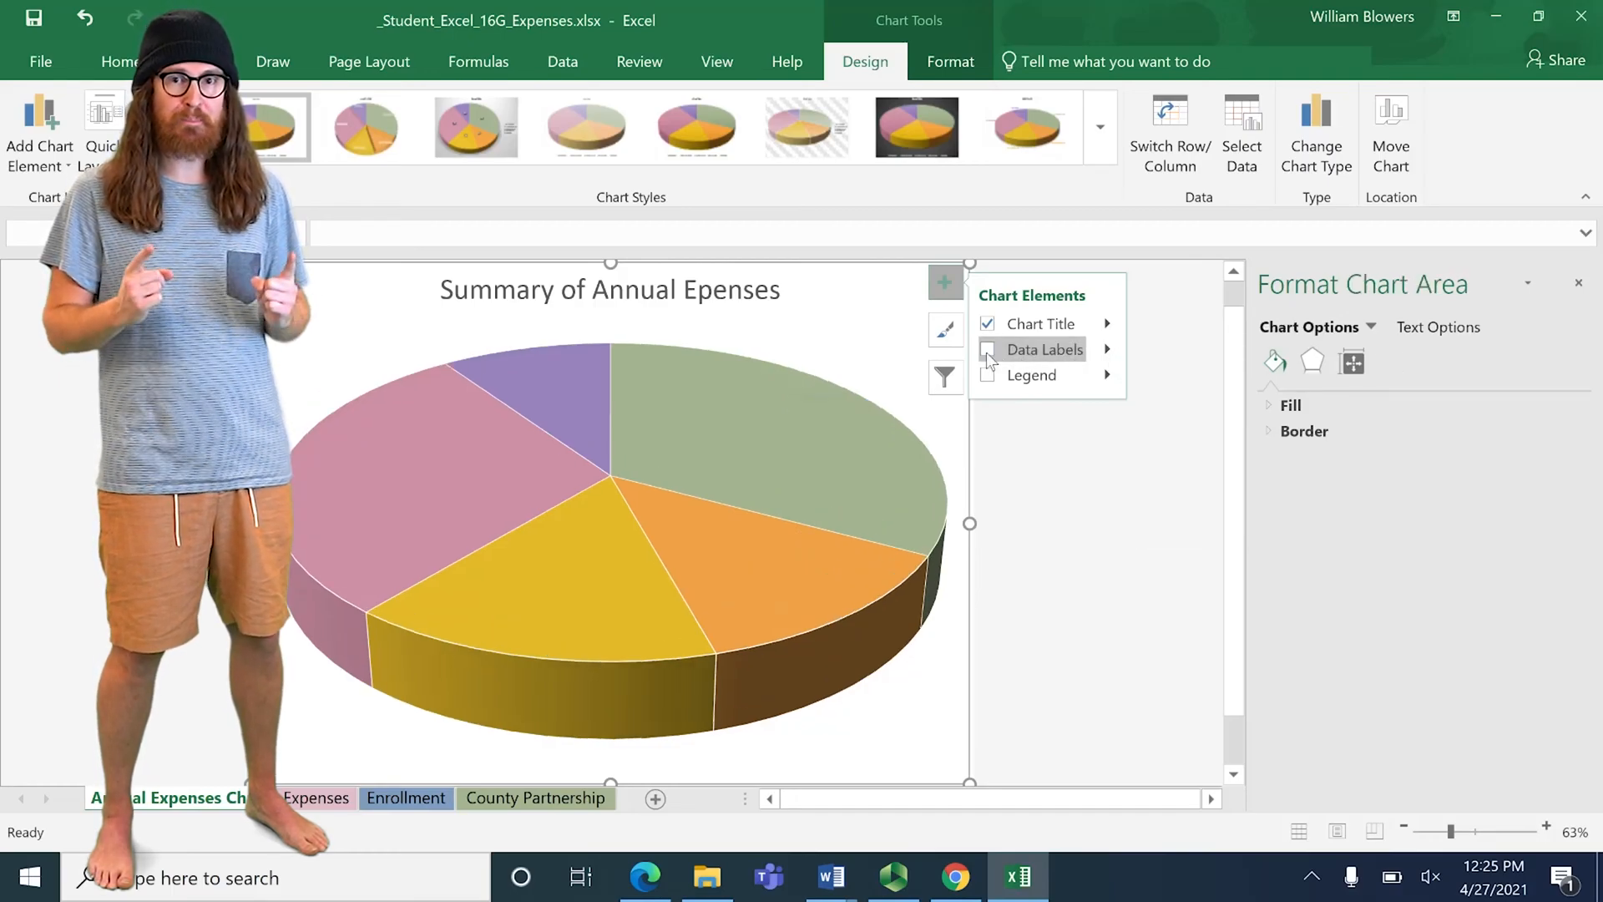
pyautogui.click(987, 351)
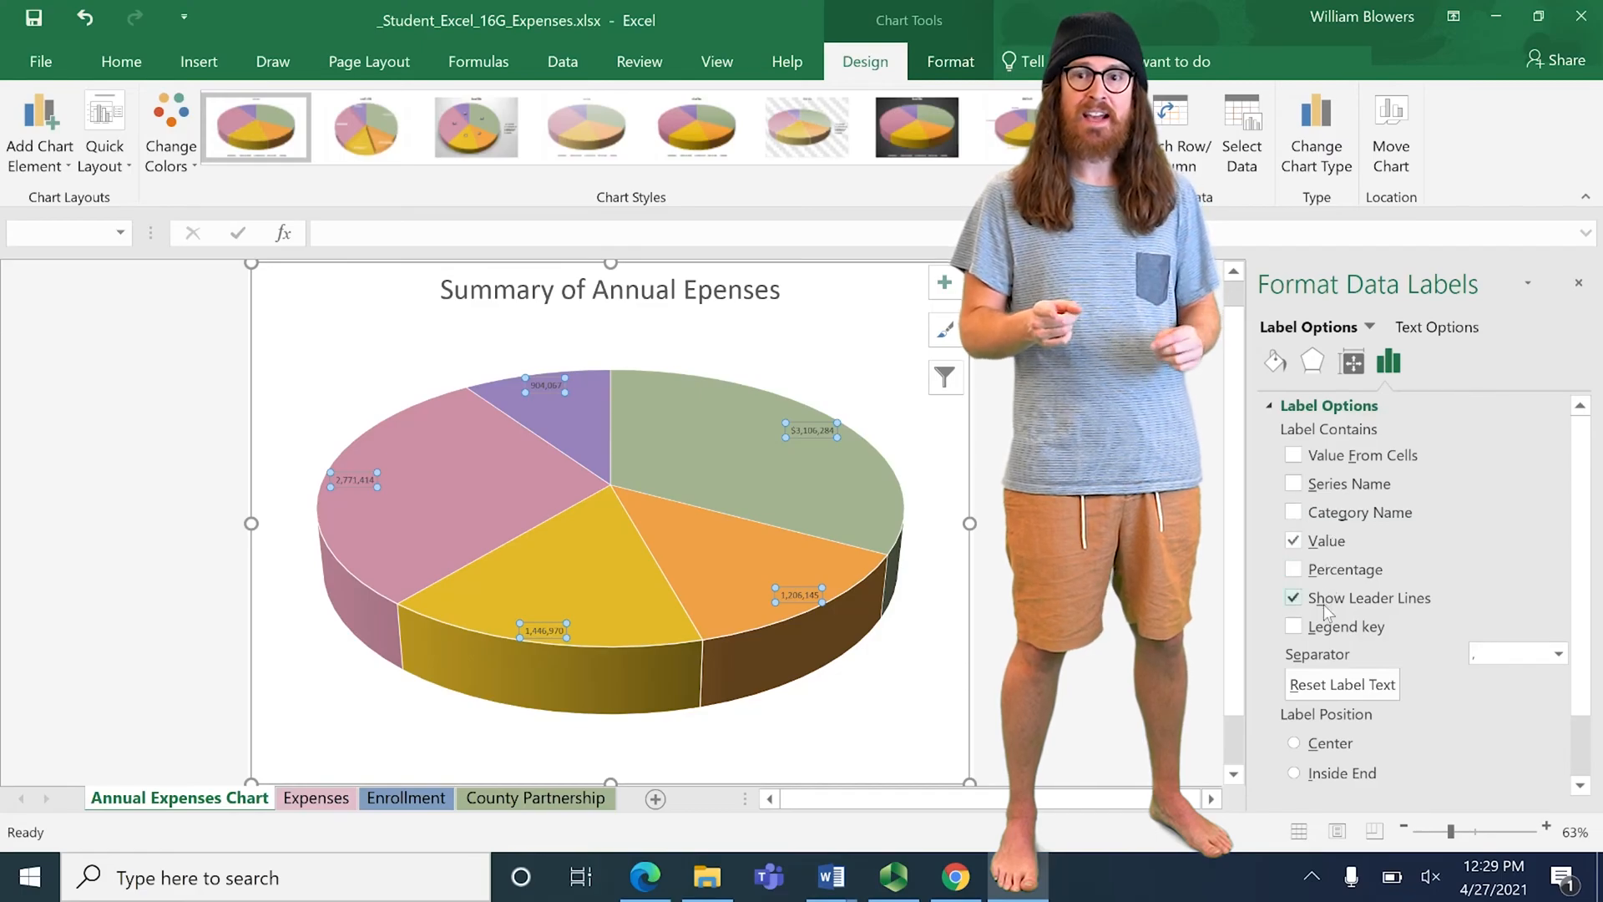
# Step: Make the data labels show only category name and percentage, without value or leader lines, and set their position to Center
pyautogui.click(1325, 607)
pyautogui.click(1325, 543)
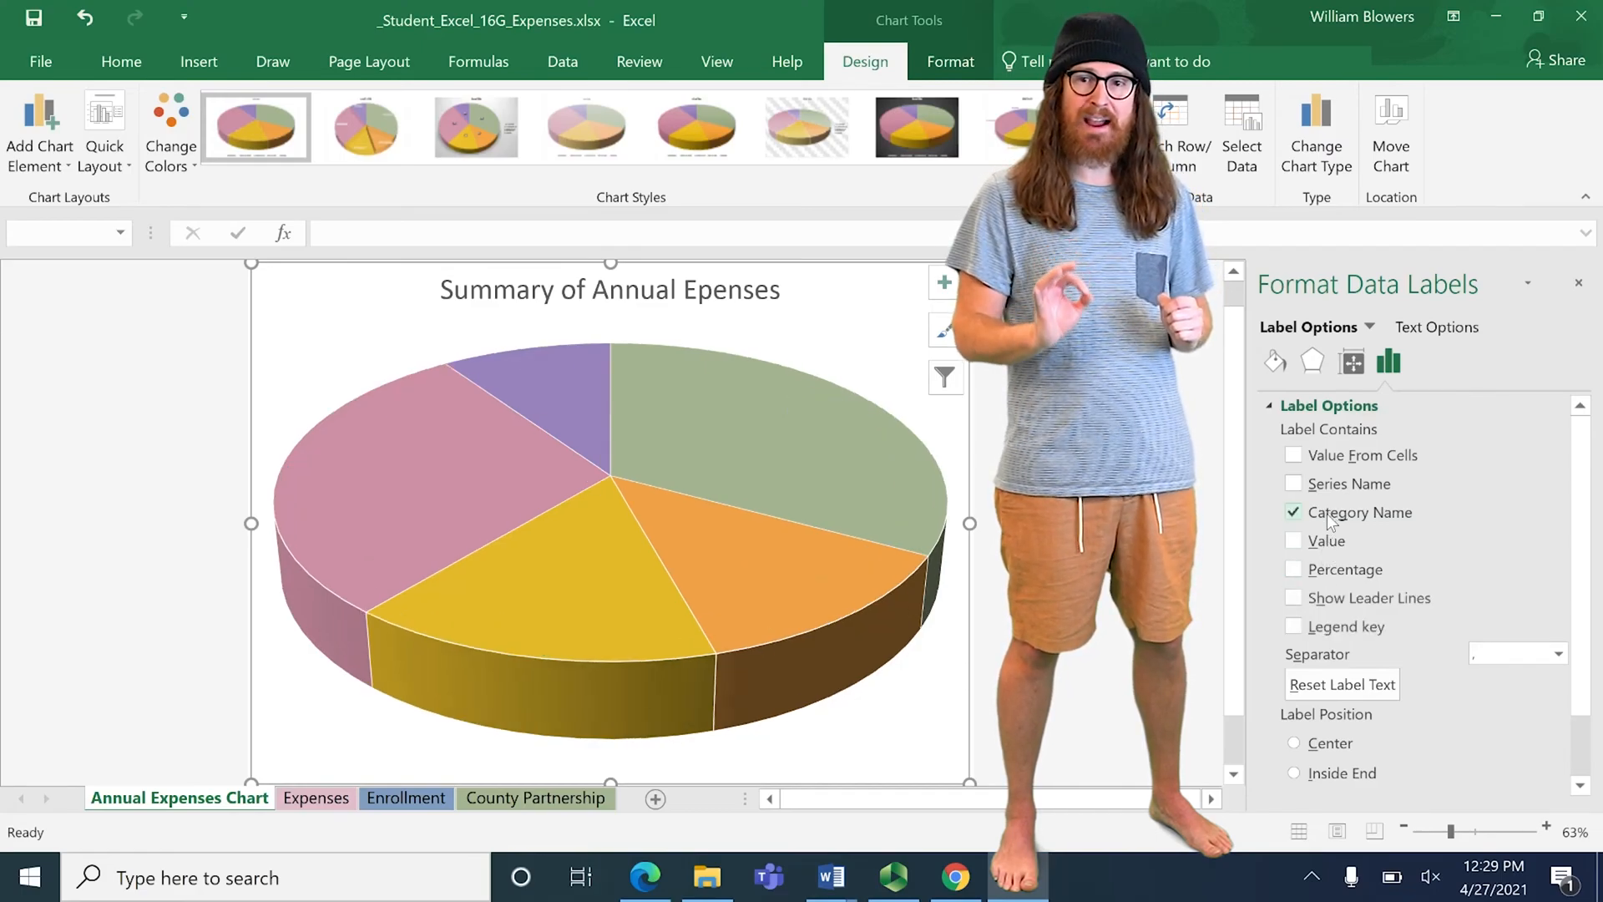
pyautogui.click(1331, 572)
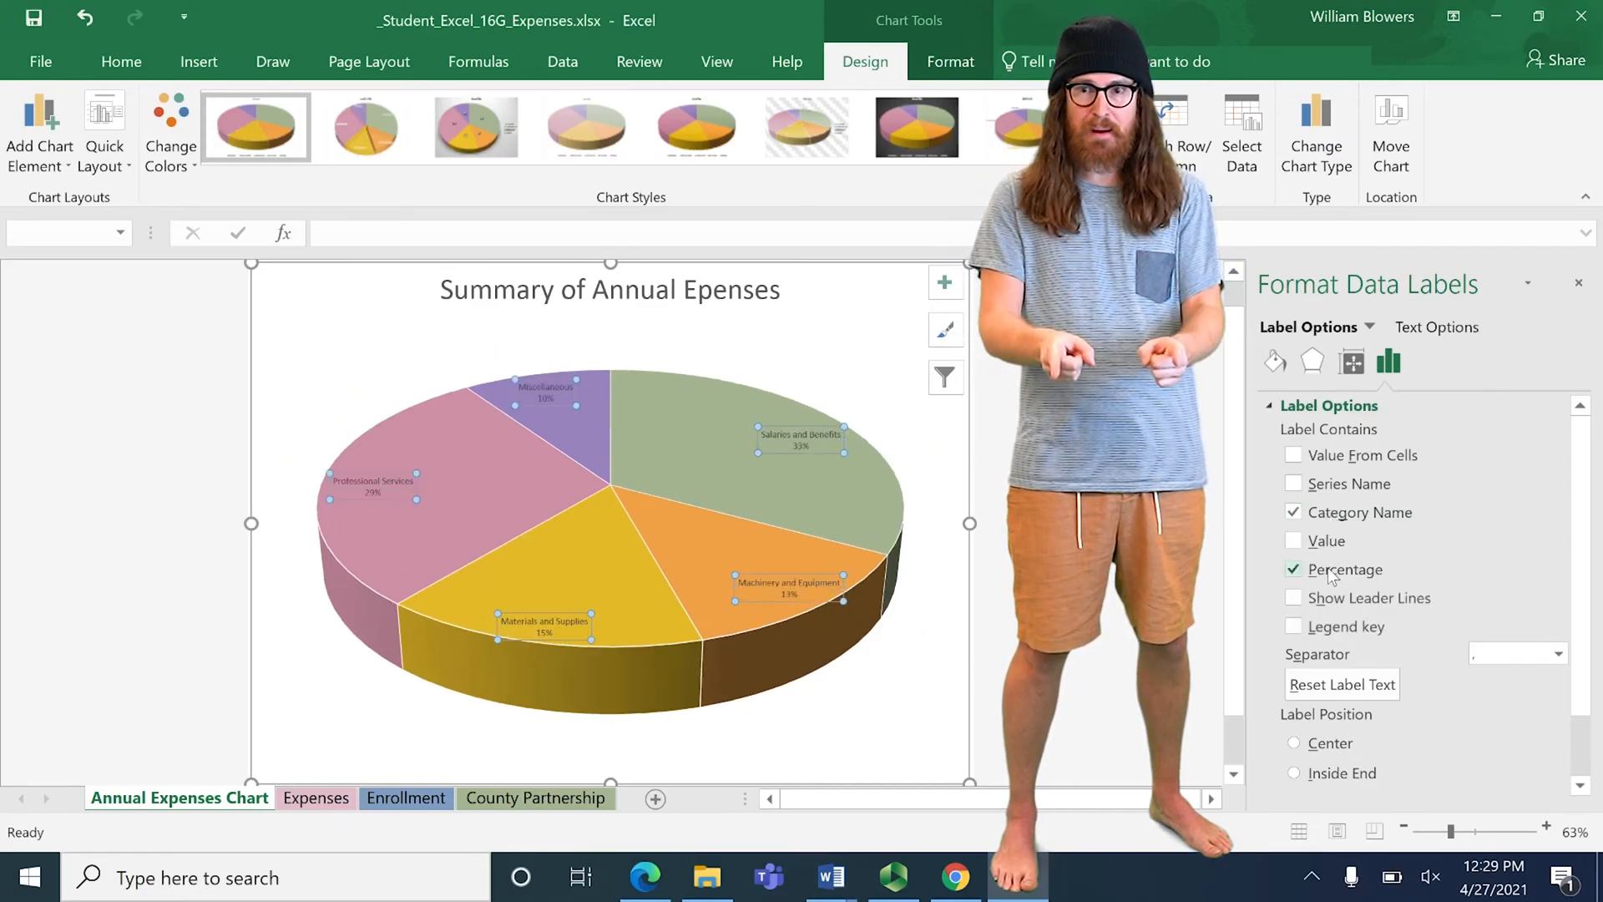
pyautogui.scroll(-1, 1331, 585)
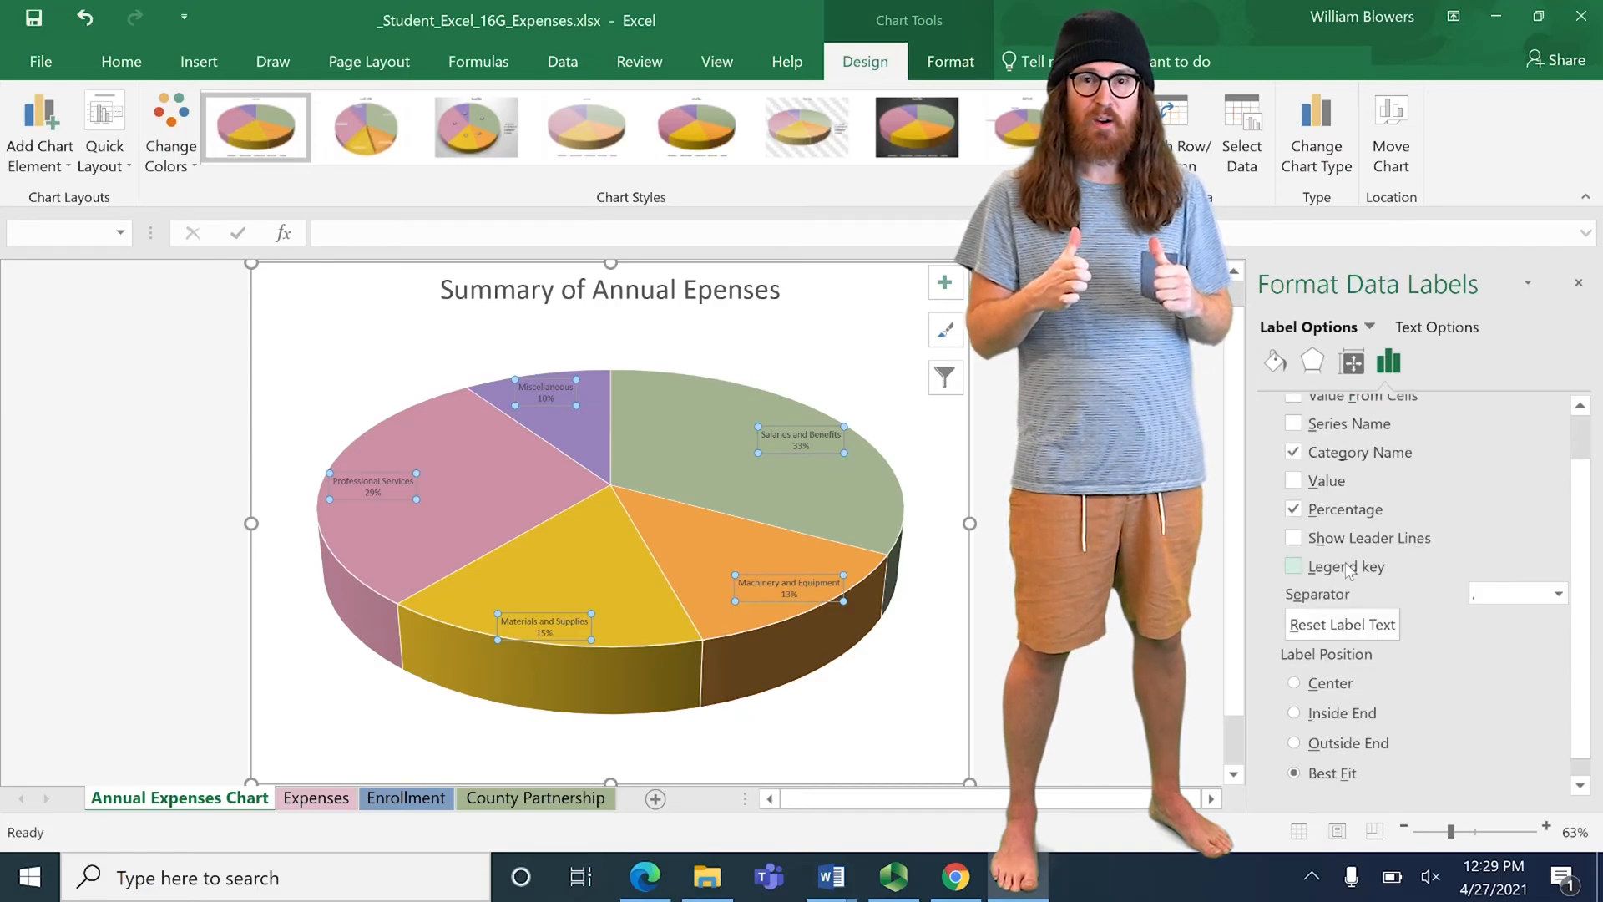
pyautogui.click(1336, 683)
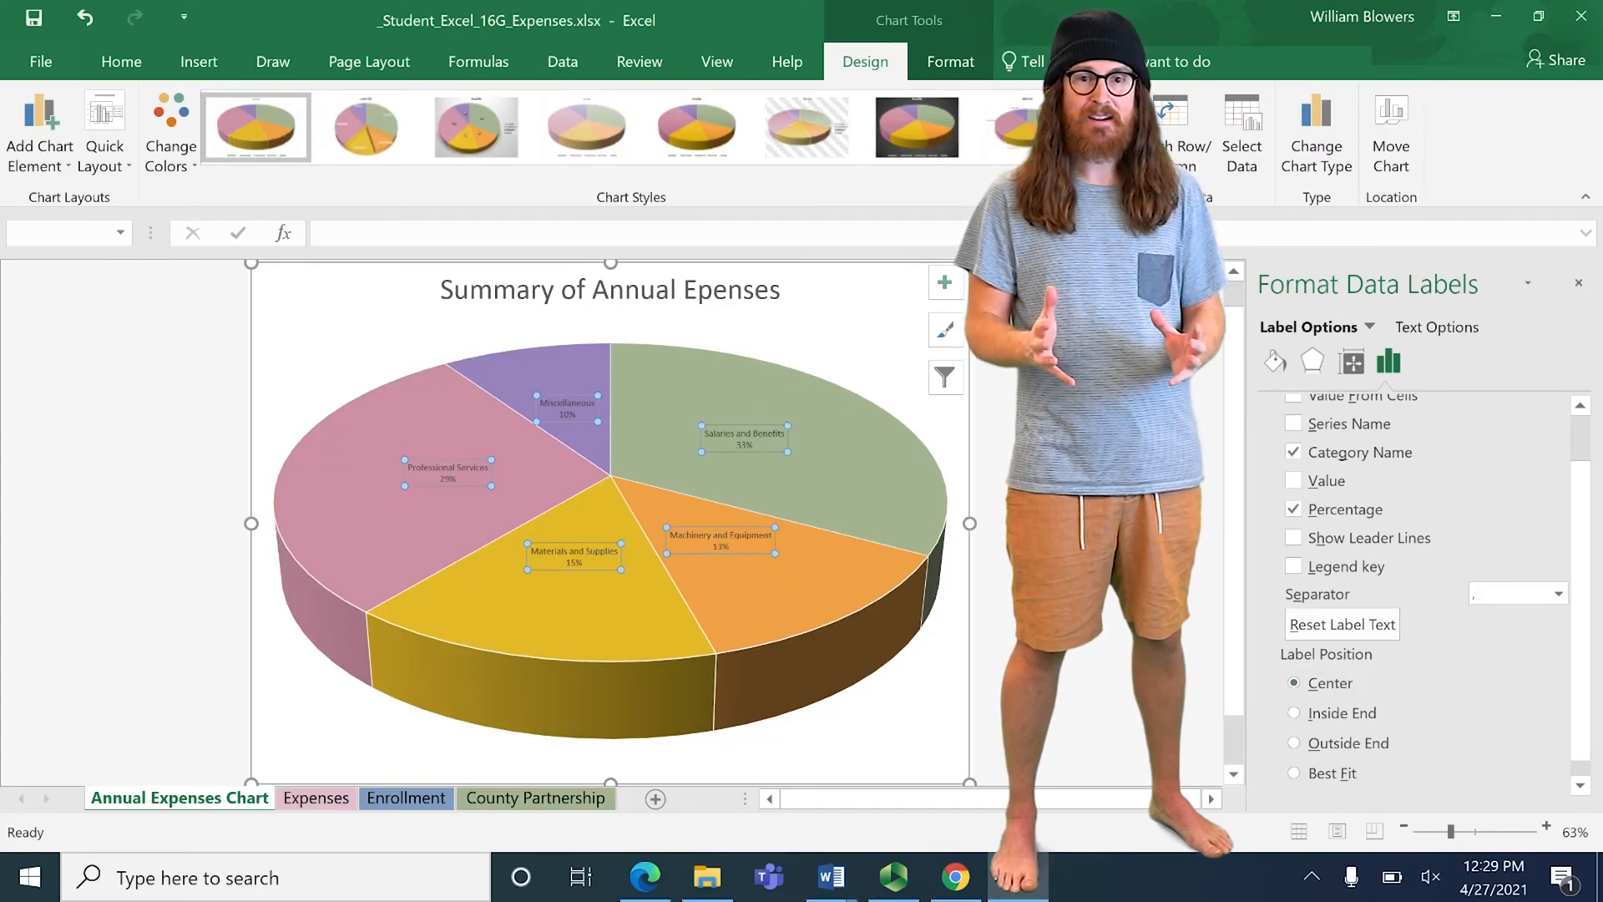
# Step: Format the pie chart's data labels as bold italic at font size 12, and deselect the chart
pyautogui.hotkey('ctrl', 'b')
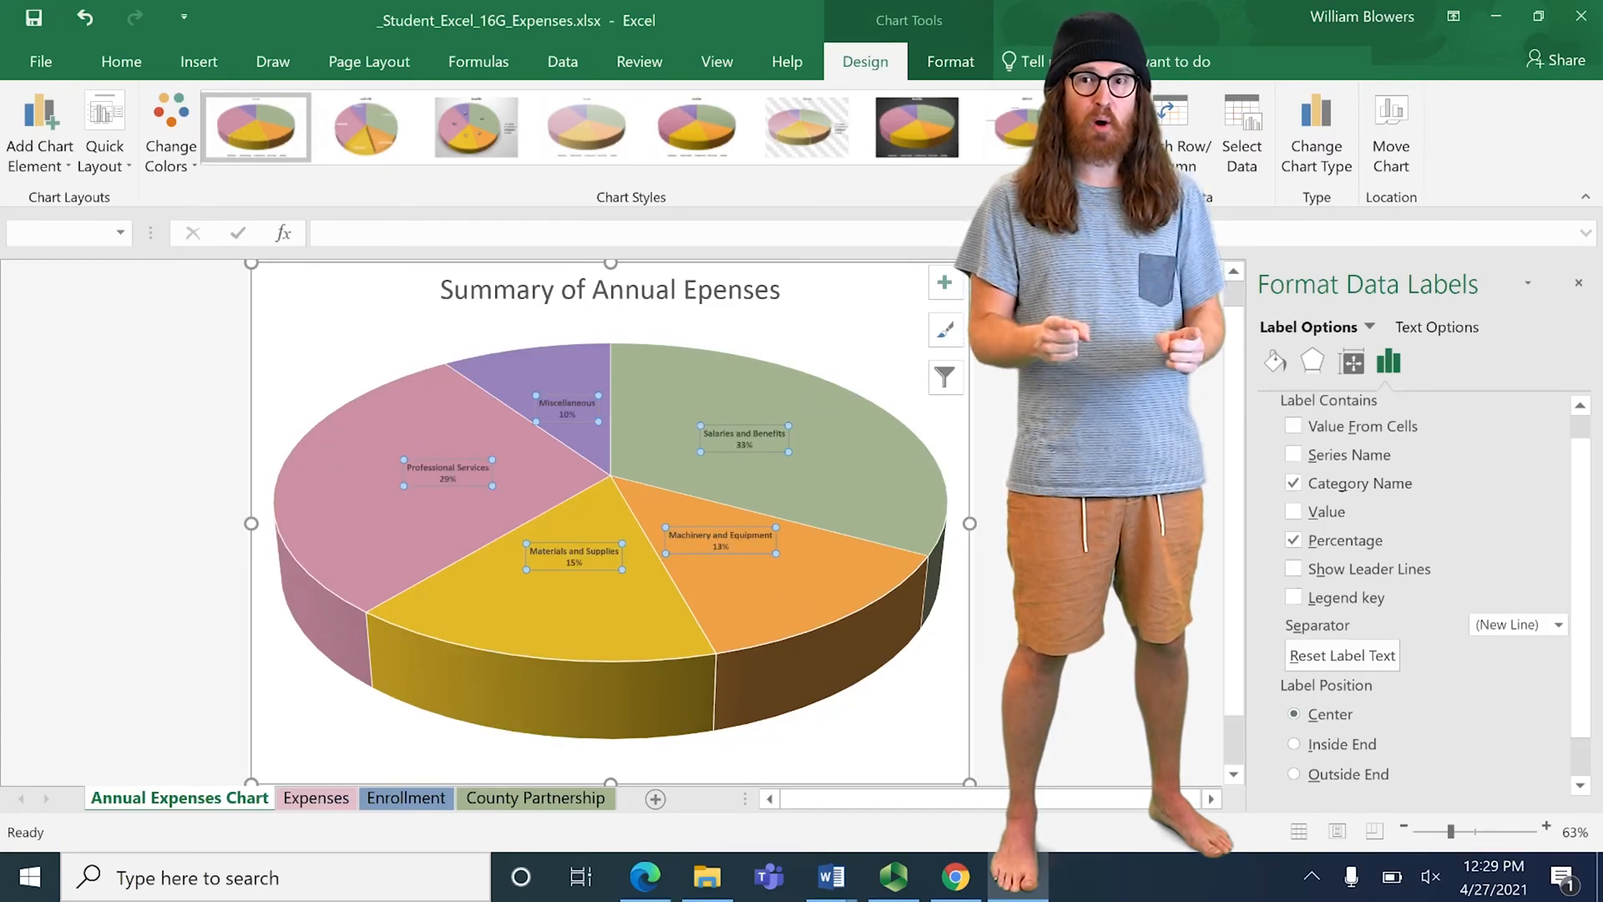
pyautogui.click(126, 72)
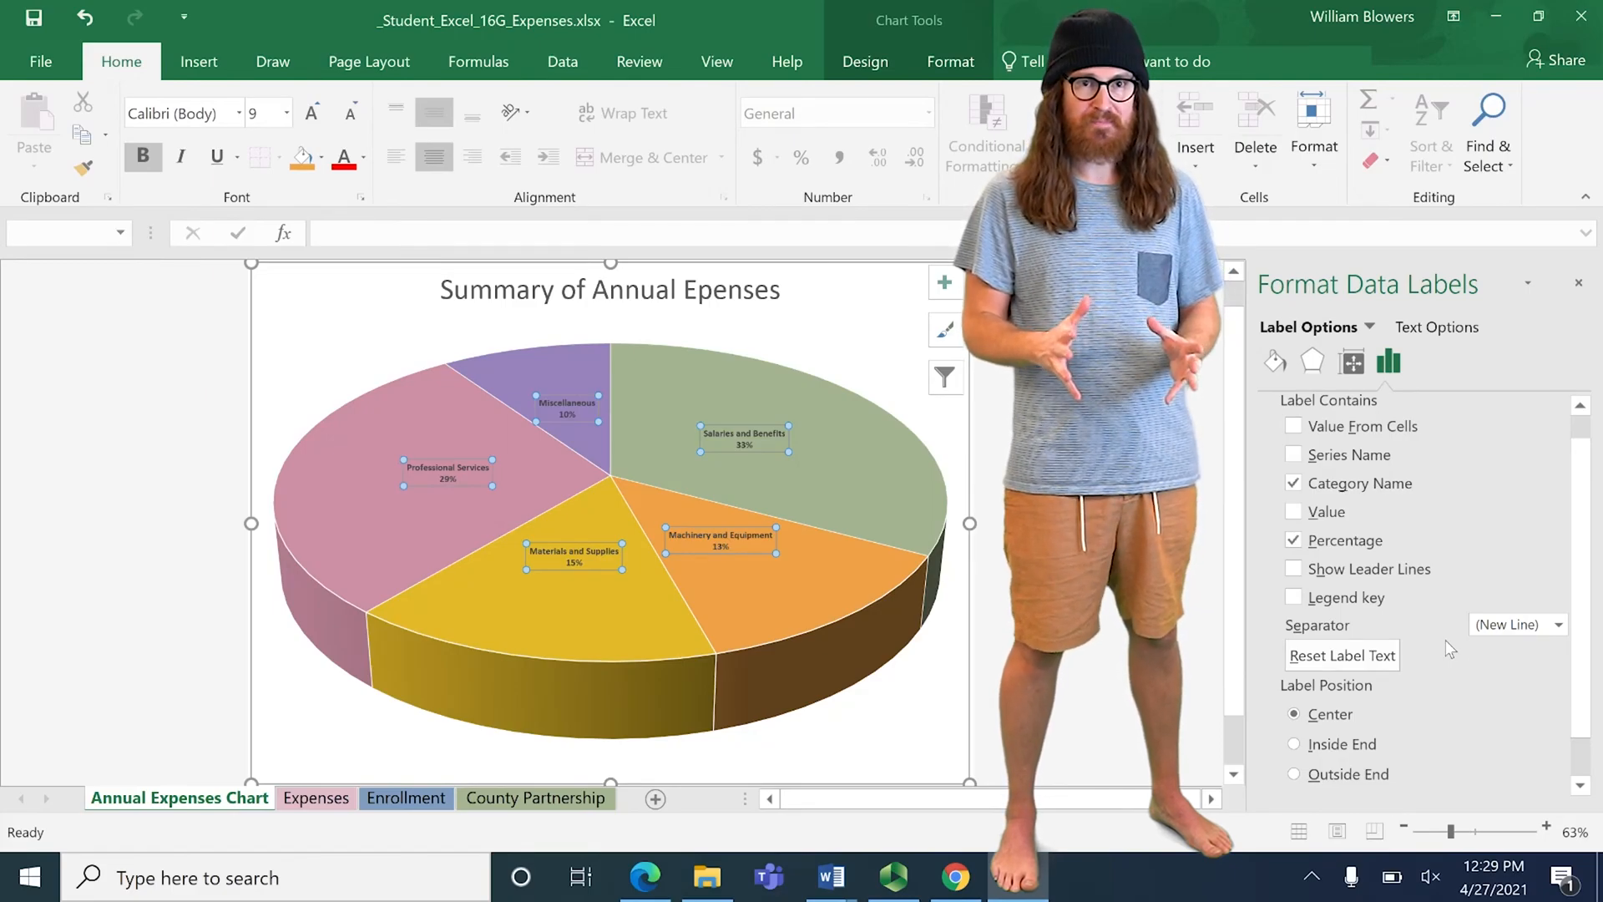
pyautogui.hotkey('ctrl', 'i')
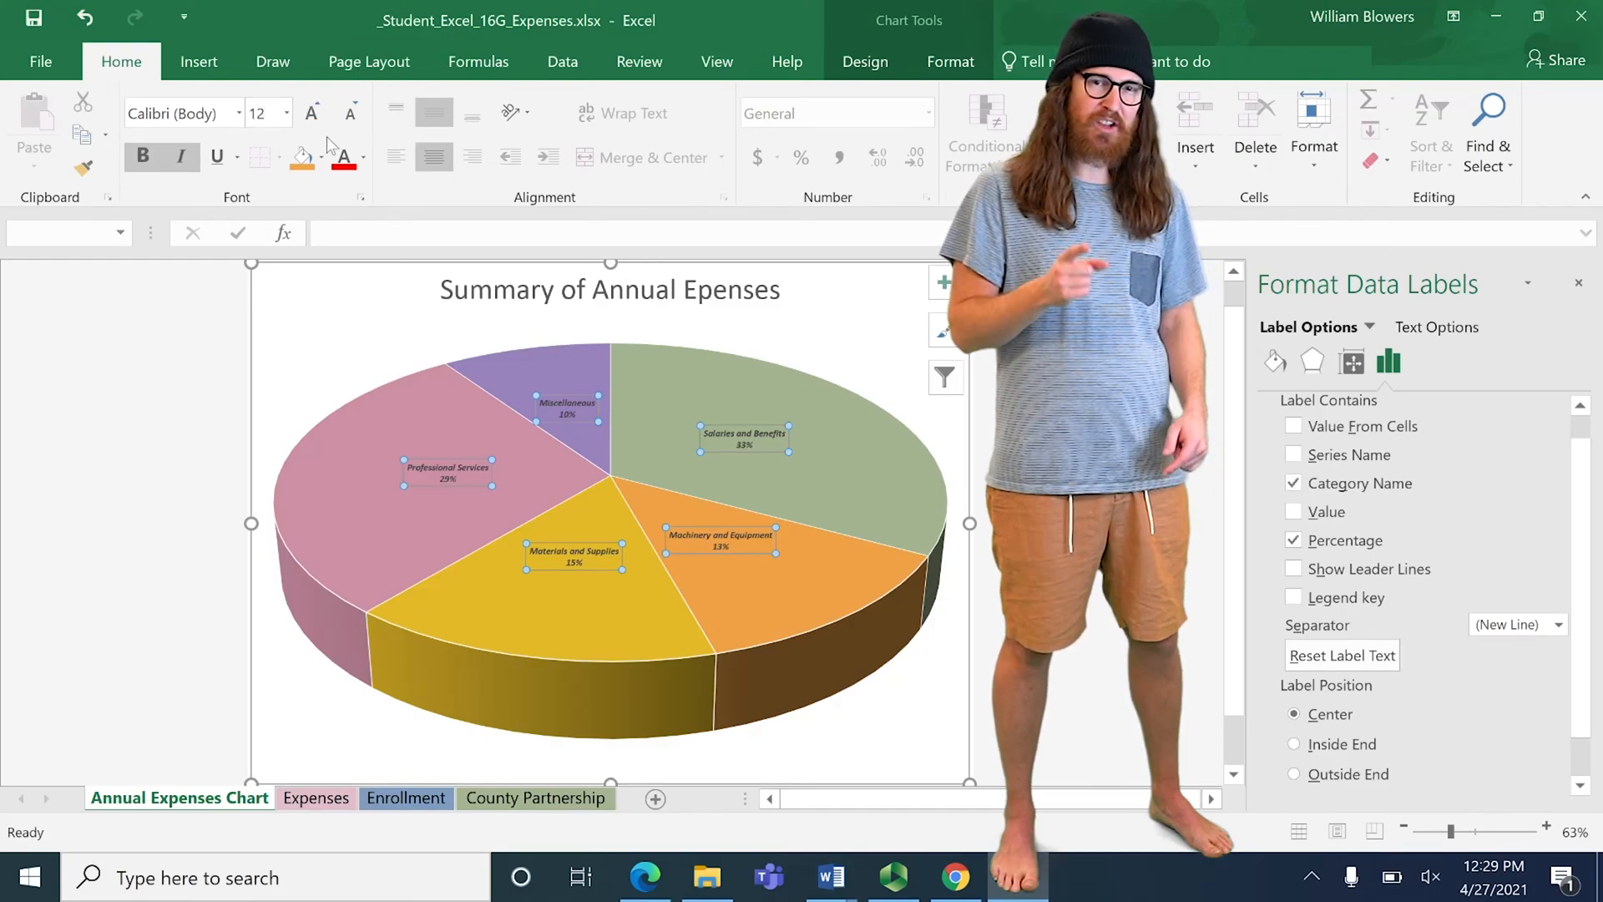
pyautogui.press('Return')
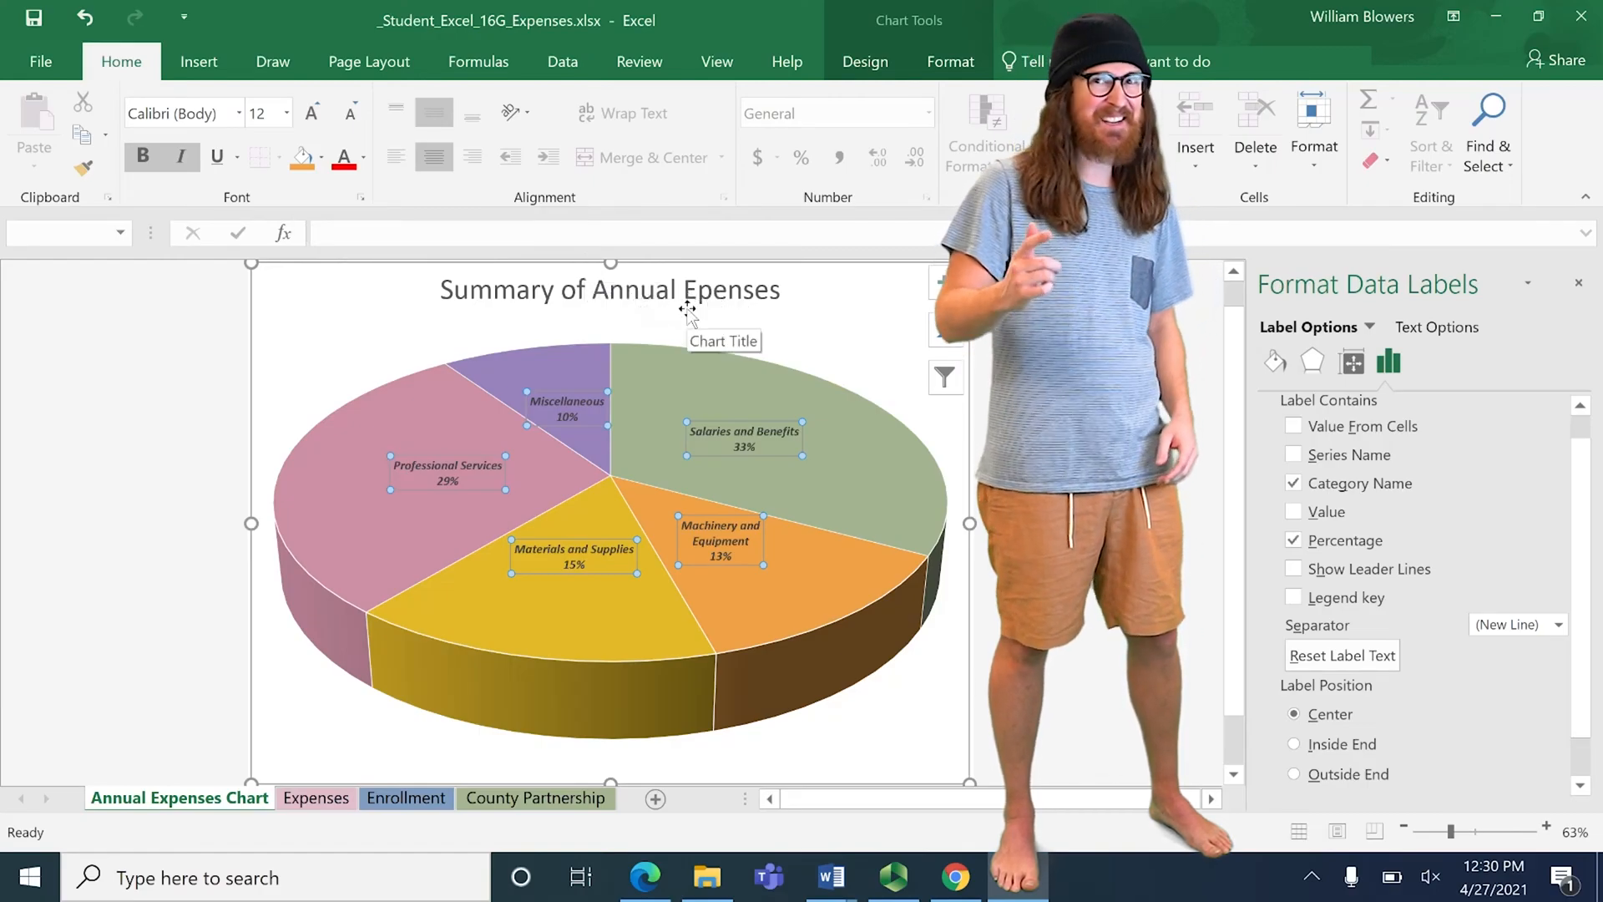
pyautogui.click(943, 495)
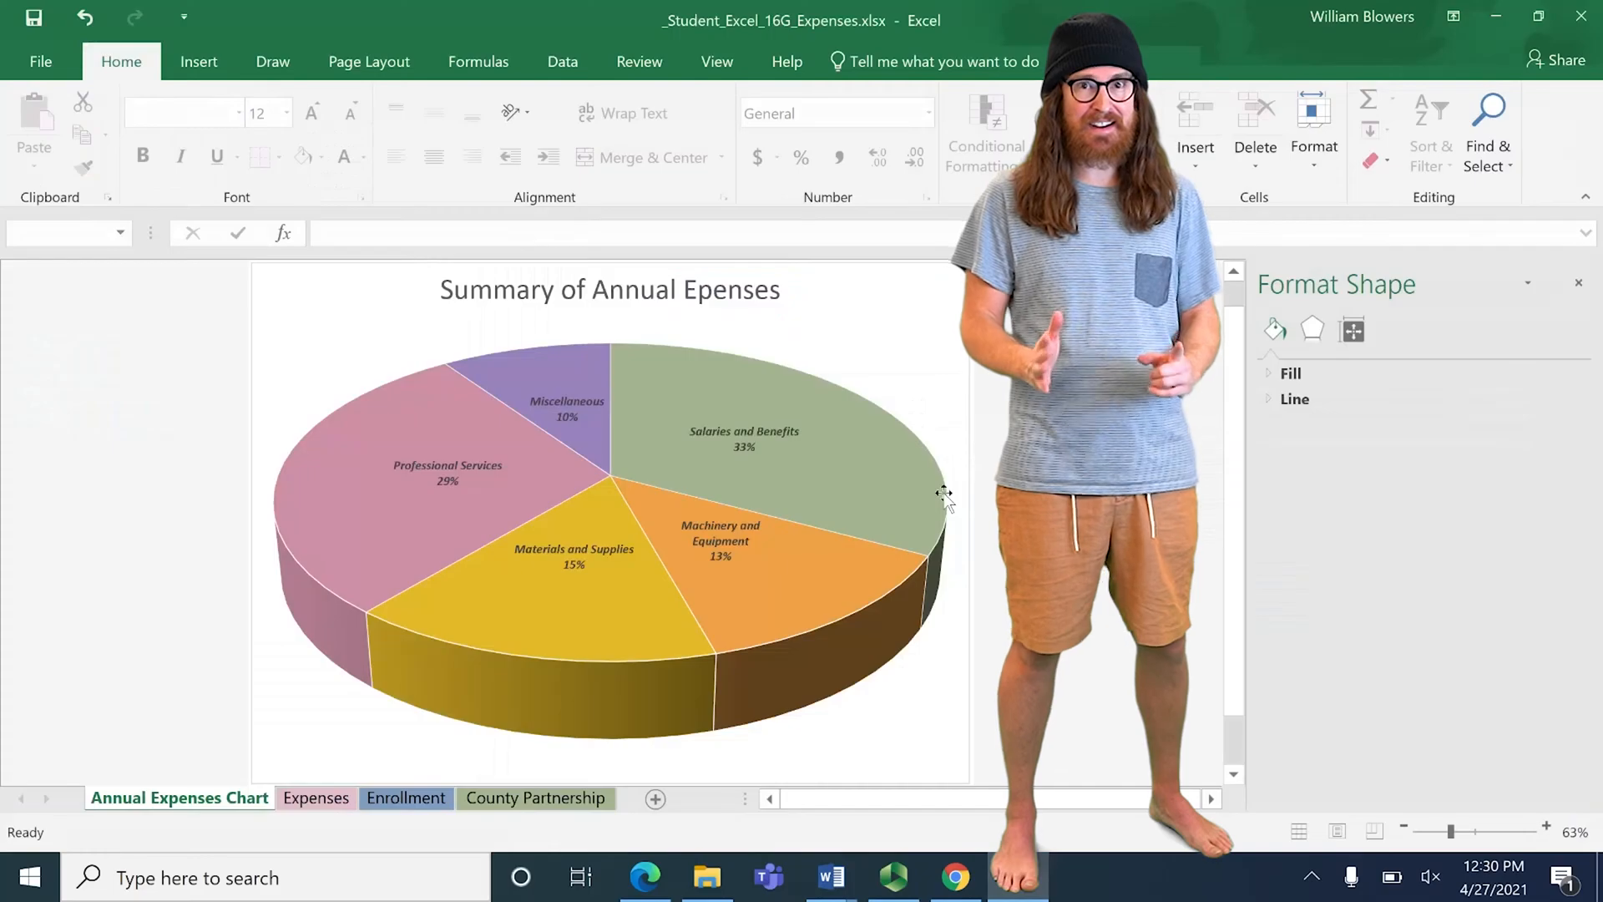
# Step: Apply a rounded bevel to both the top and bottom of the pie chart's data series in its 3-D format
pyautogui.click(882, 479)
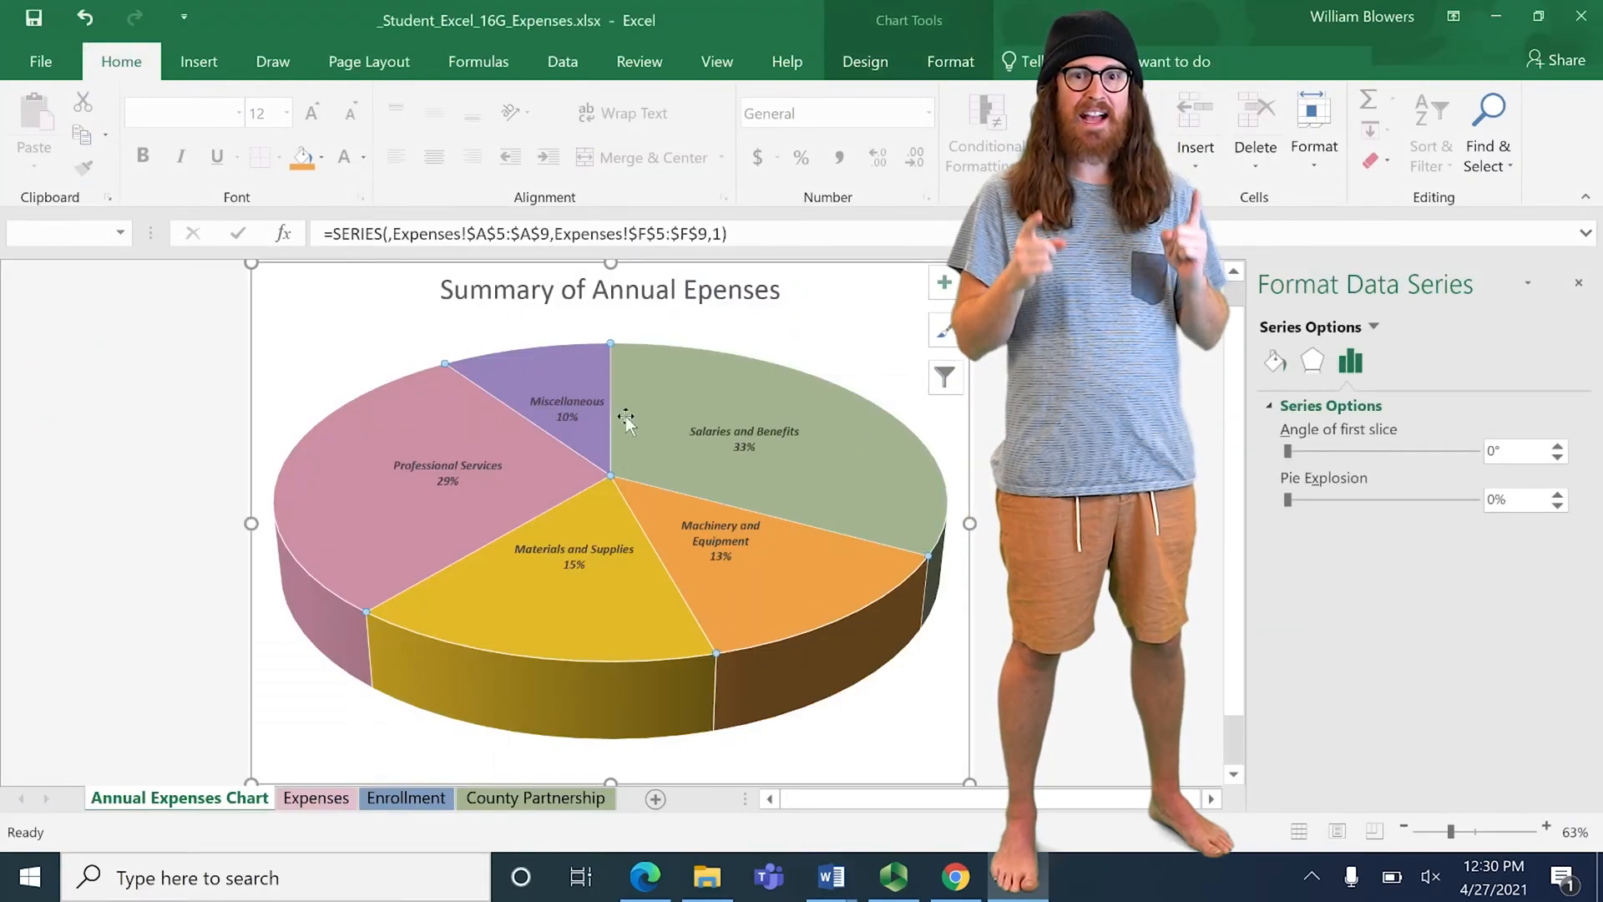
pyautogui.click(1314, 366)
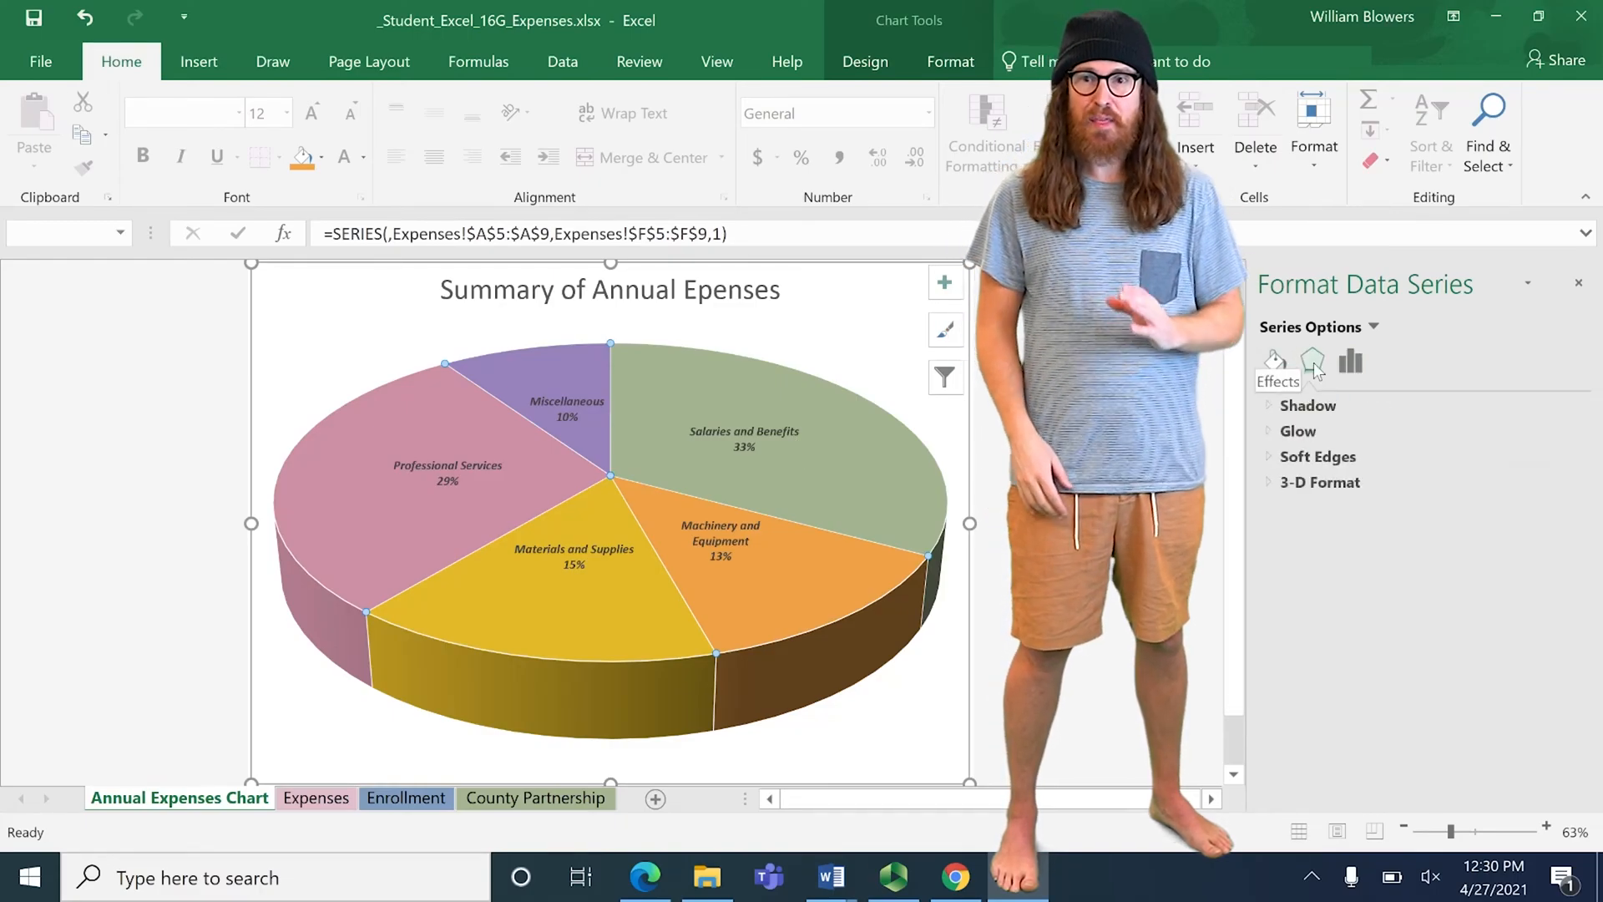
pyautogui.click(1271, 482)
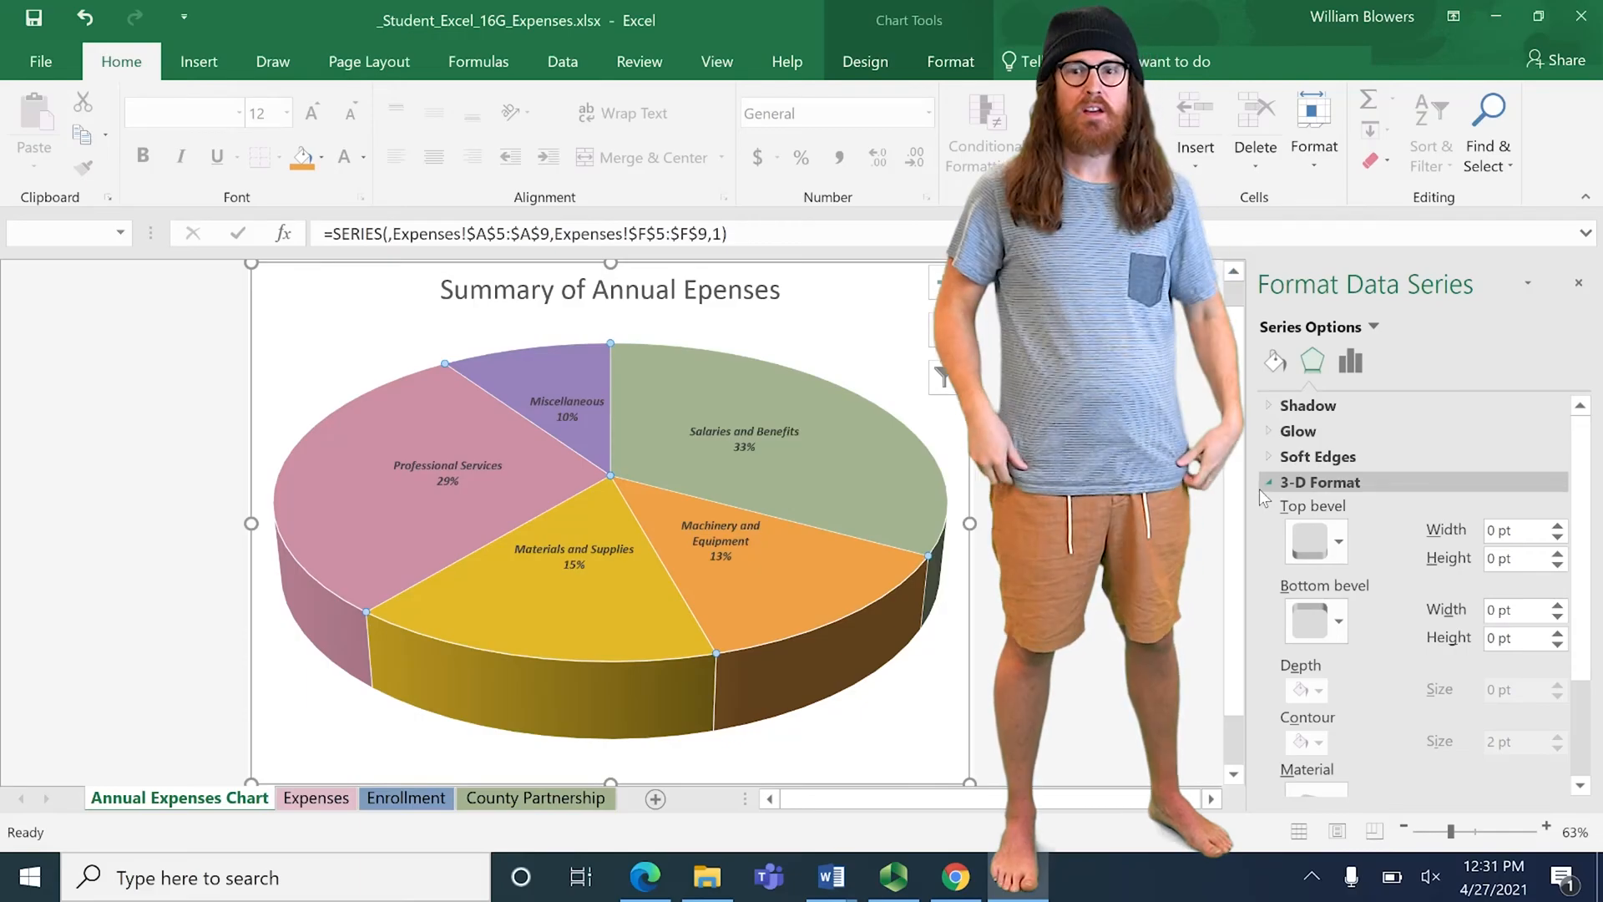
pyautogui.click(1341, 539)
pyautogui.click(1311, 512)
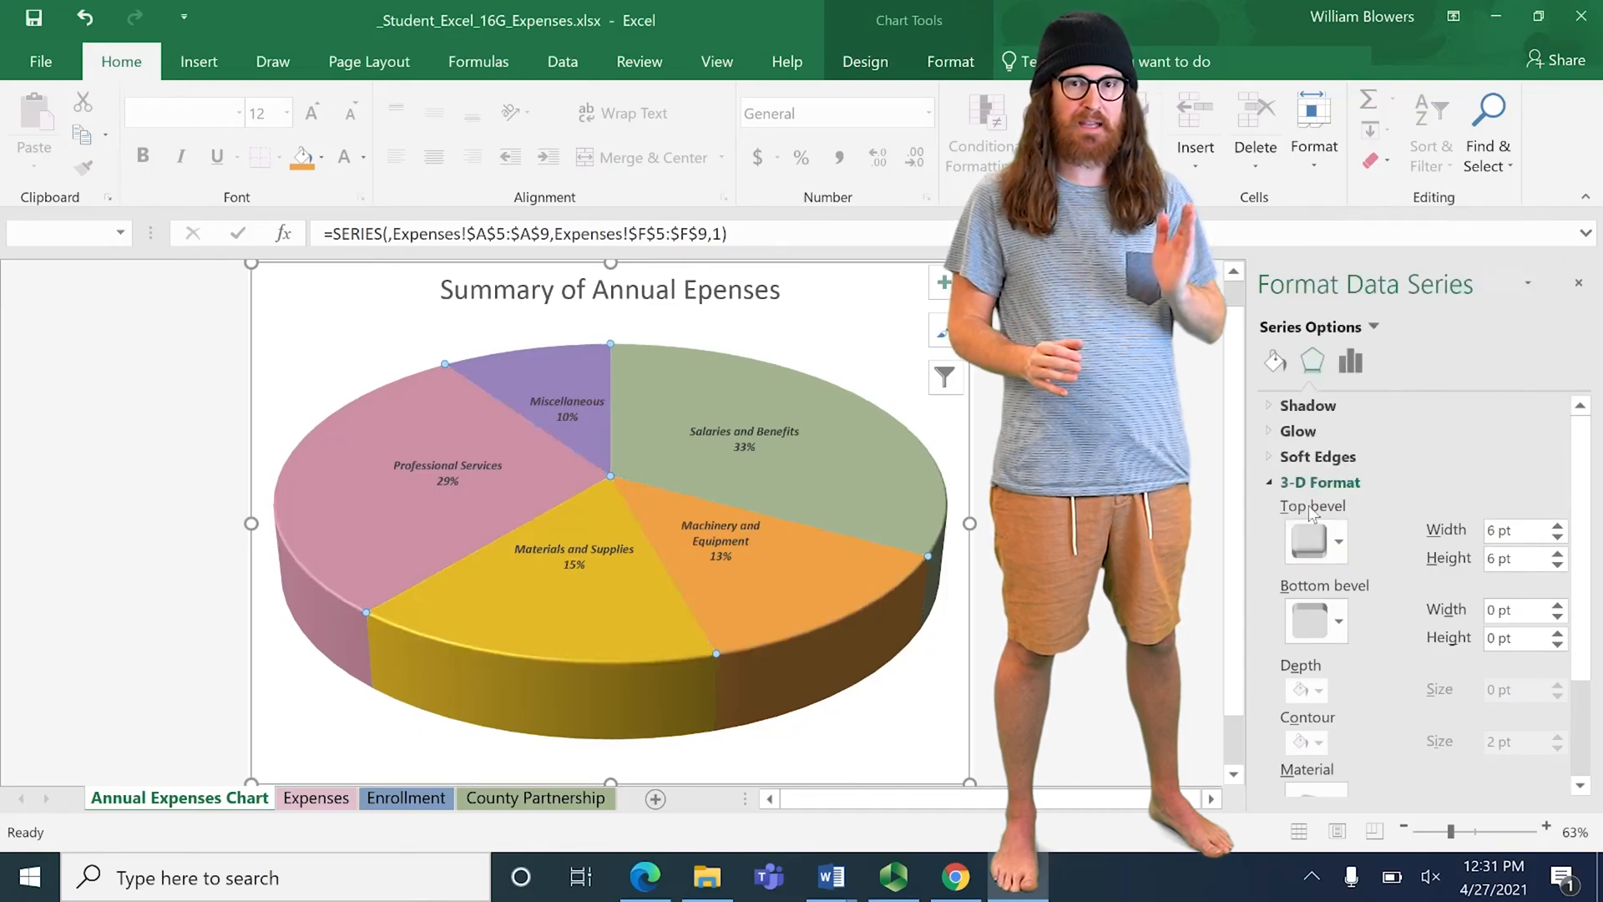
pyautogui.click(1321, 634)
pyautogui.click(1350, 422)
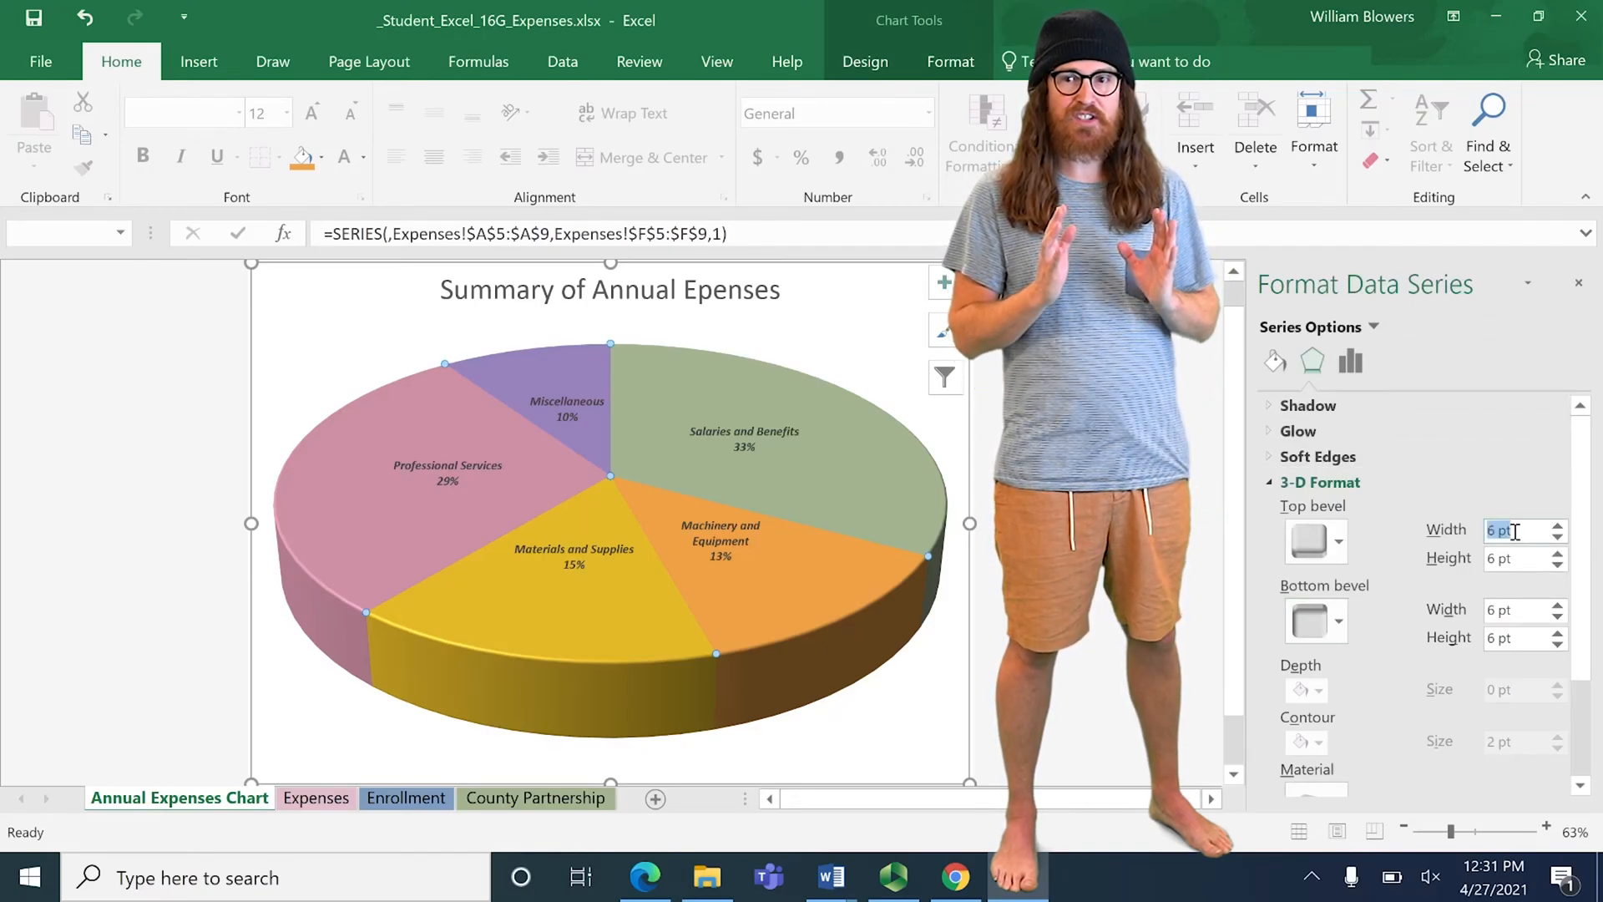
# Step: Set the pie's top bevel width and height to 50 pt and its bottom bevel width and height to 256 pt
pyautogui.write('0')
pyautogui.press('Tab')
pyautogui.write('50')
pyautogui.press('Tab')
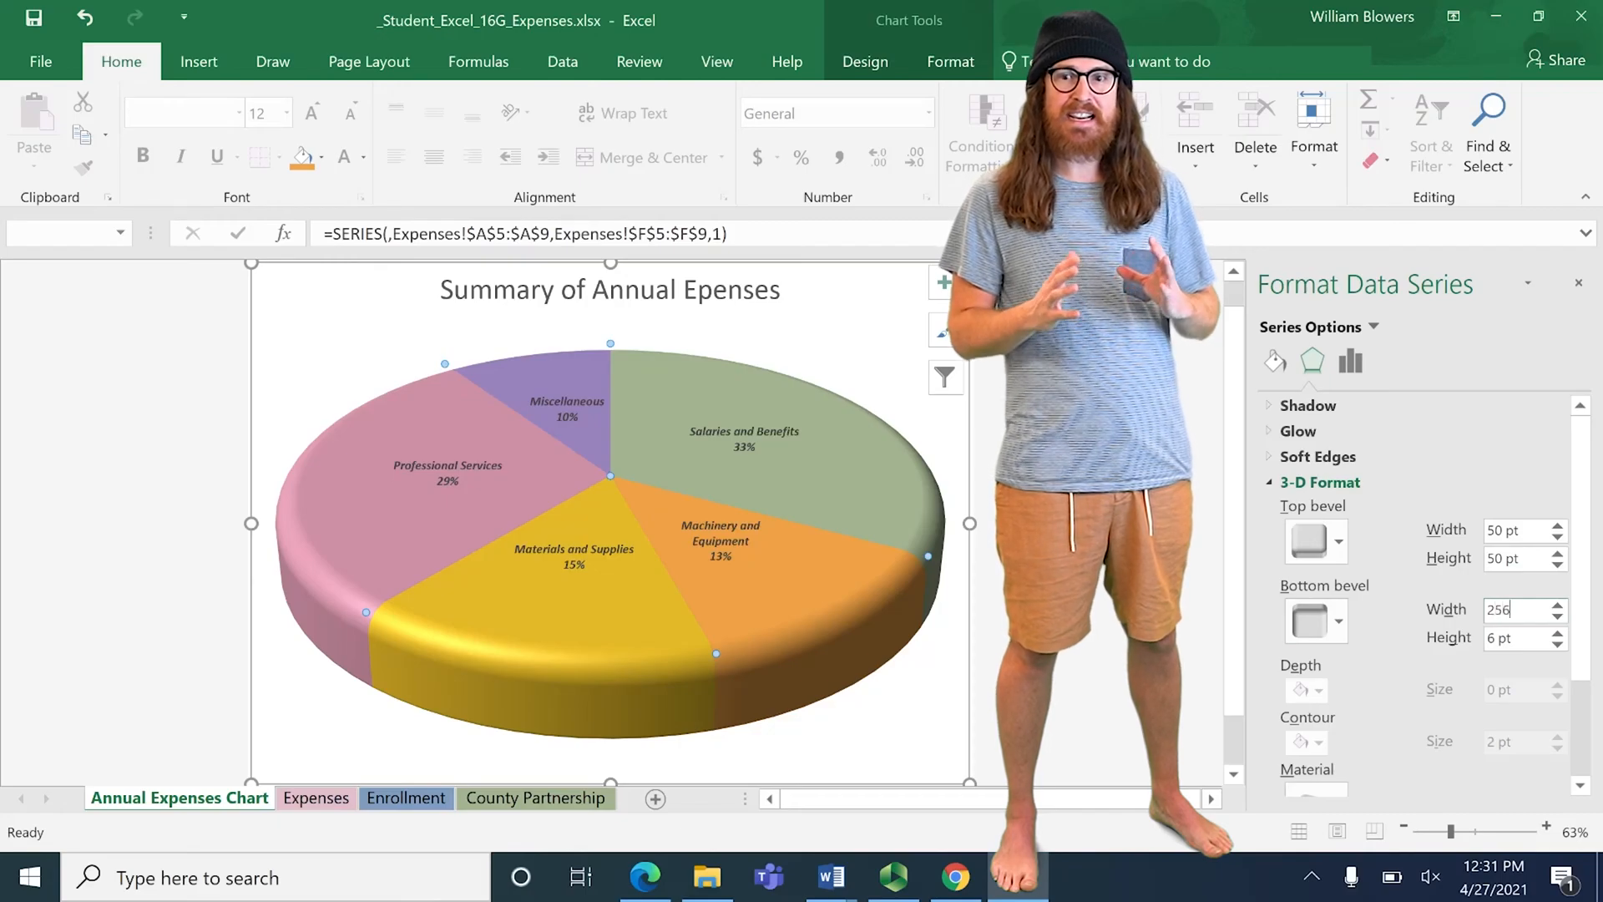
pyautogui.write('256')
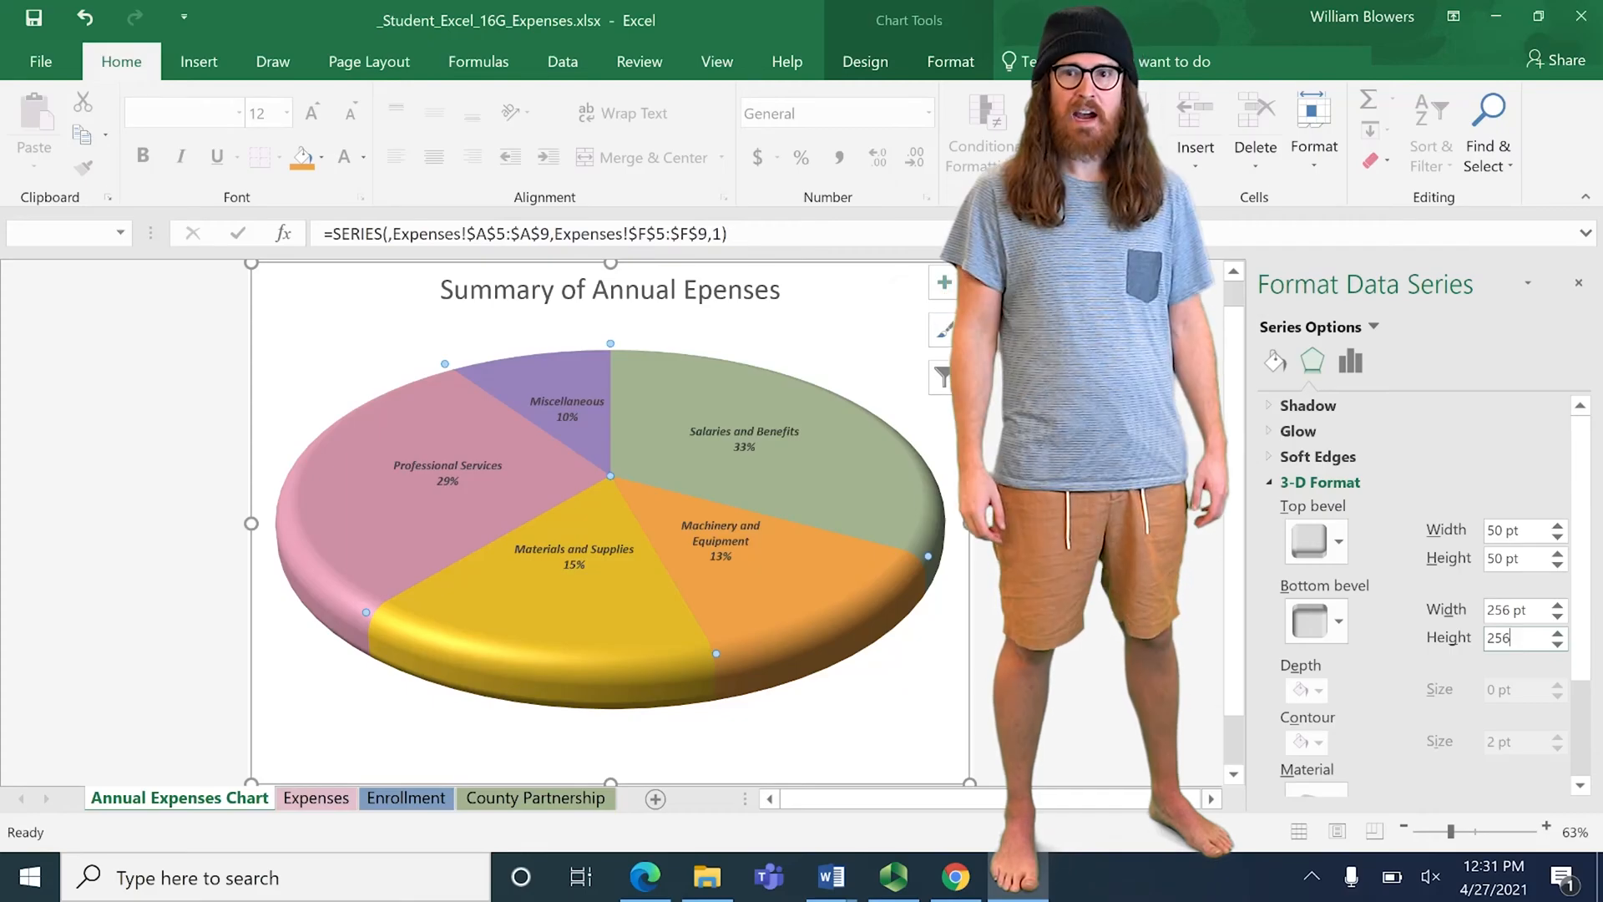
# Step: Set the pie's angle of first slice to 125° and explode the Salaries and Benefits slice by 10%
pyautogui.click(1344, 368)
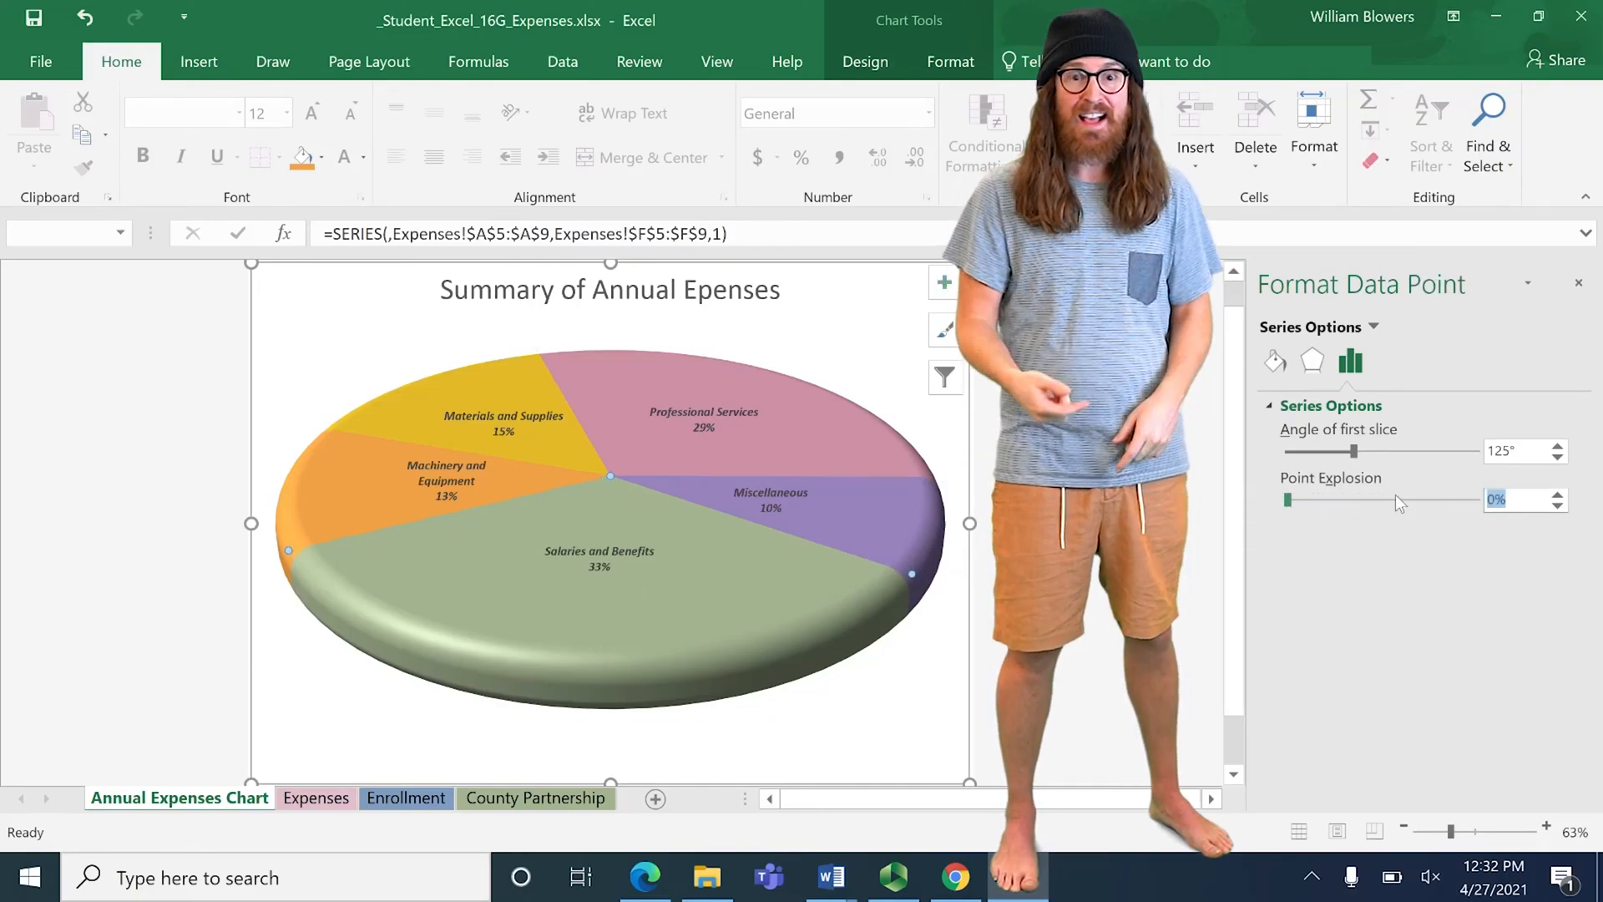
pyautogui.write('10')
pyautogui.press('Return')
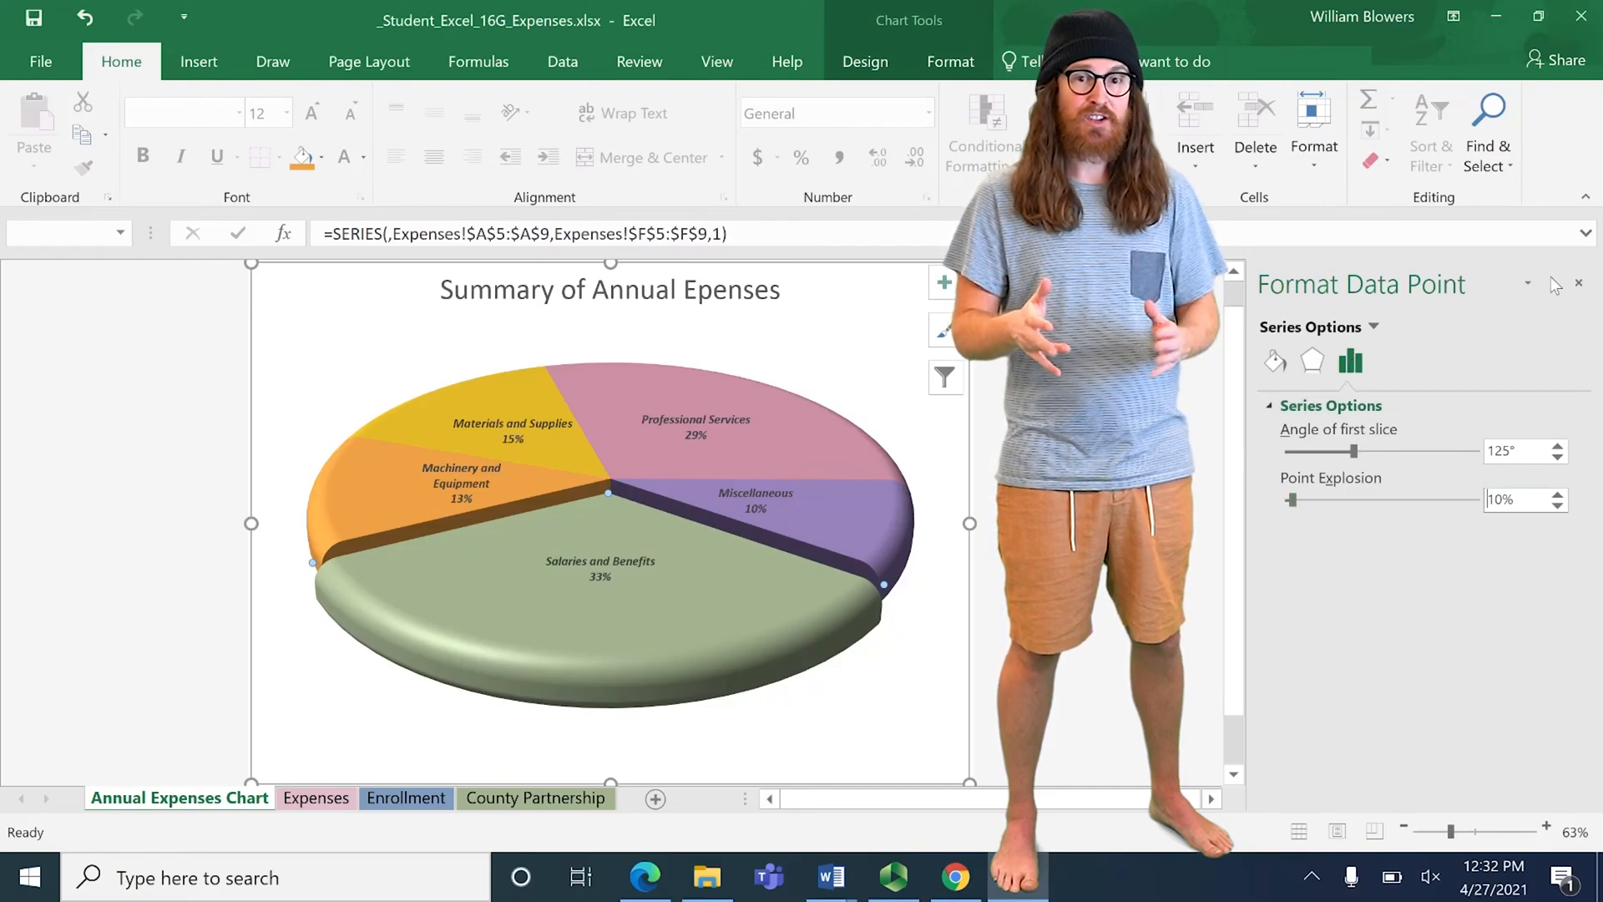
# Step: Try a gradient fill on the Salaries and Benefits slice
pyautogui.click(1279, 371)
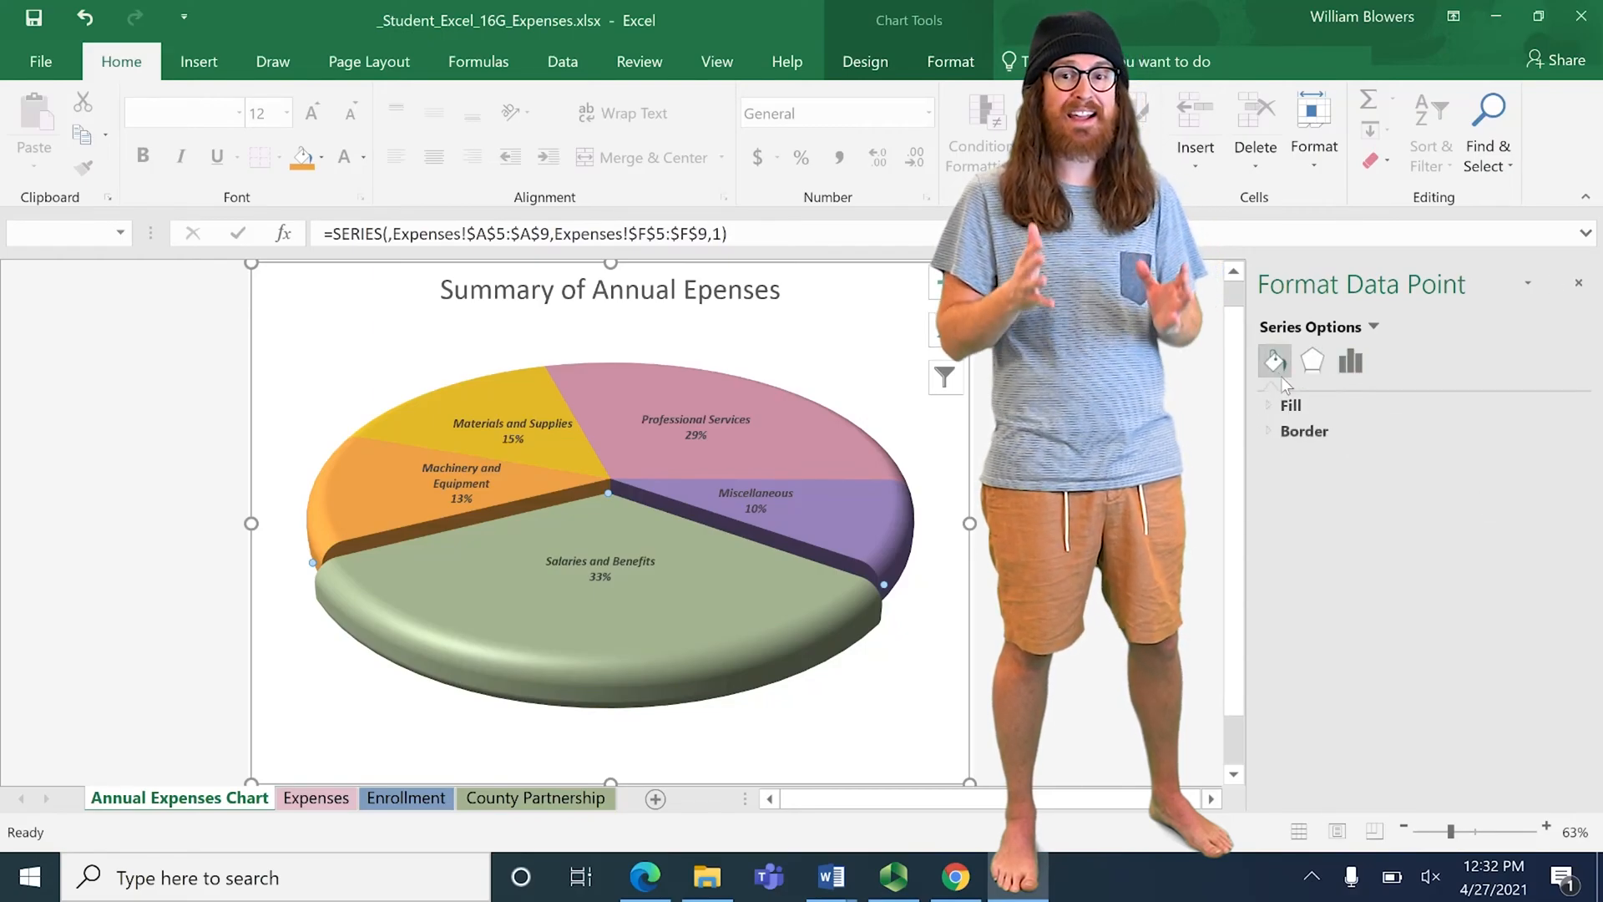
pyautogui.click(1283, 407)
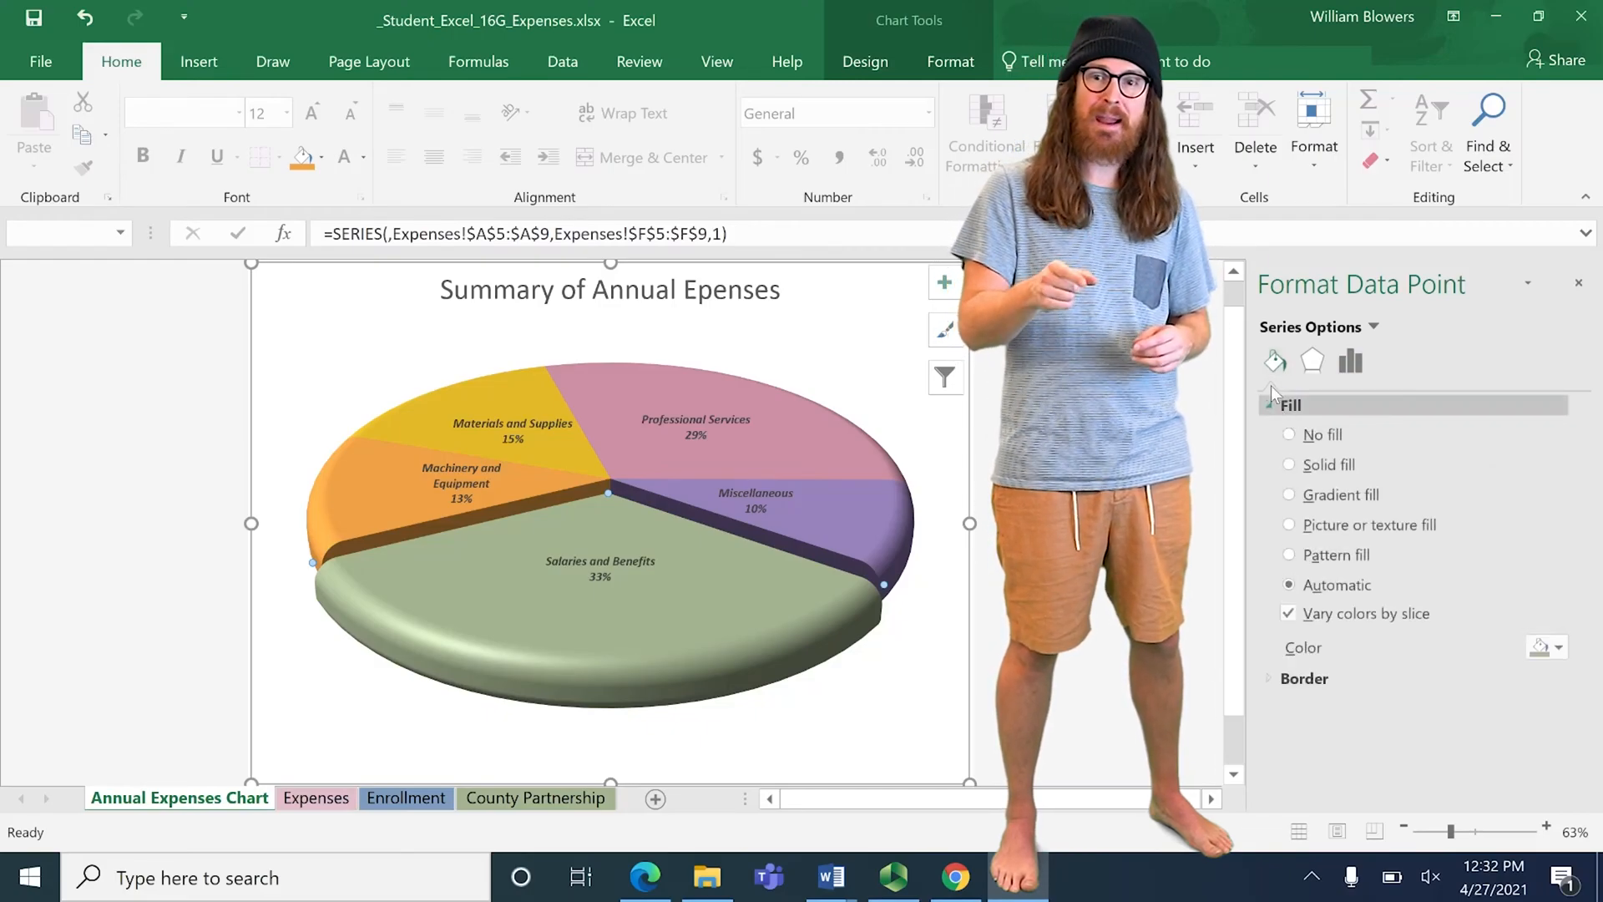
pyautogui.click(1347, 495)
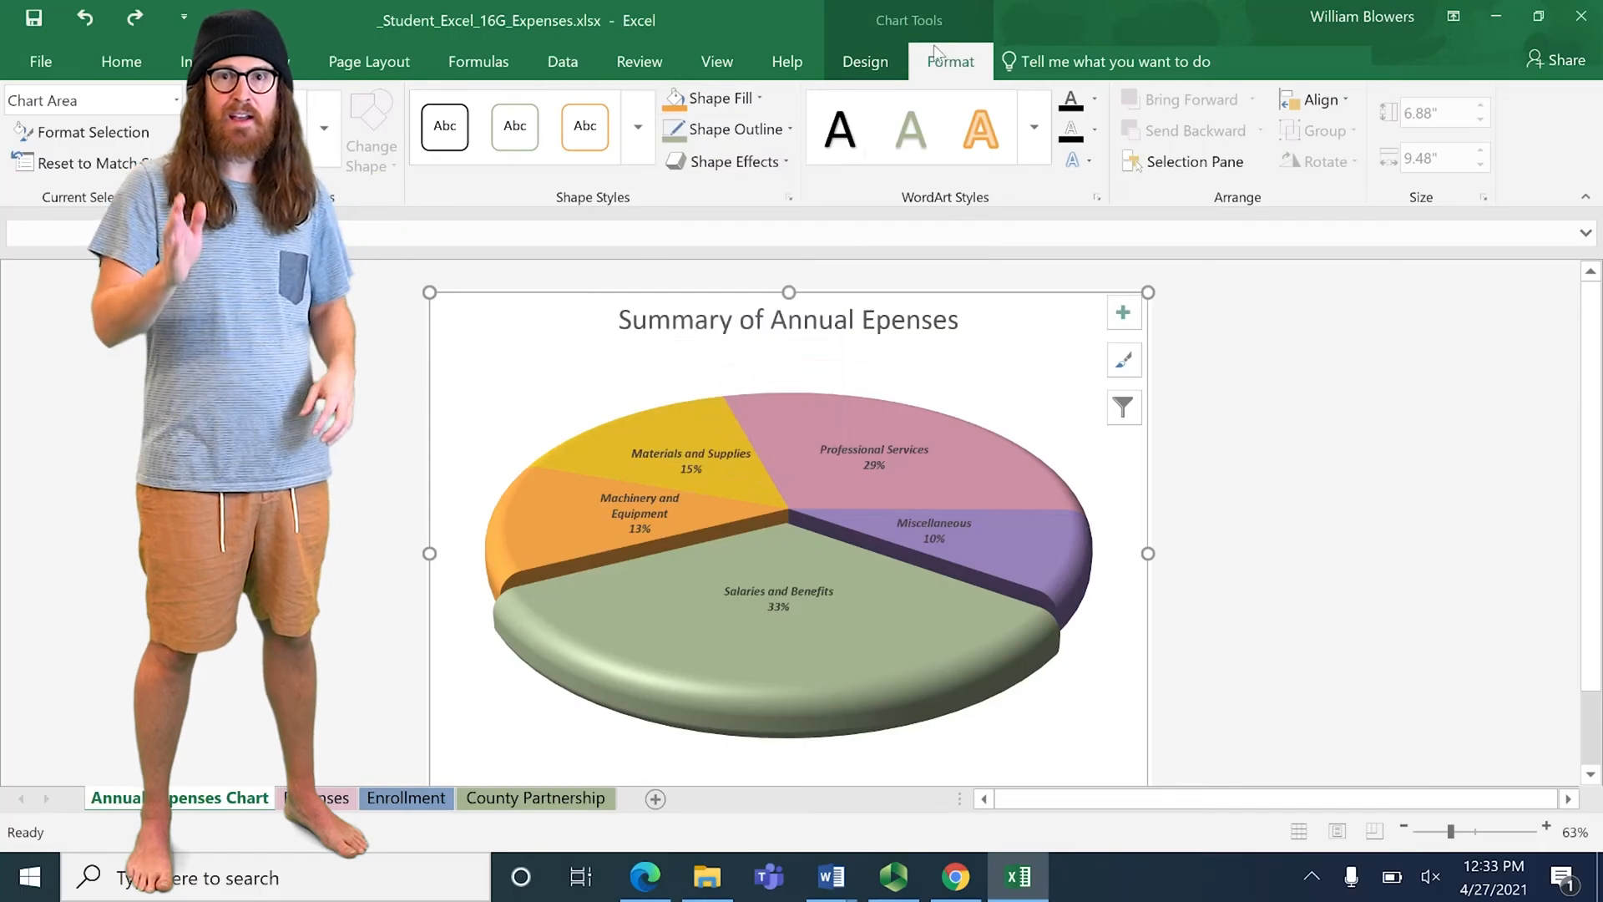
# Step: Fill the chart area with a light left-to-right linear gradient and set its outline weight to 3 pt
pyautogui.click(742, 96)
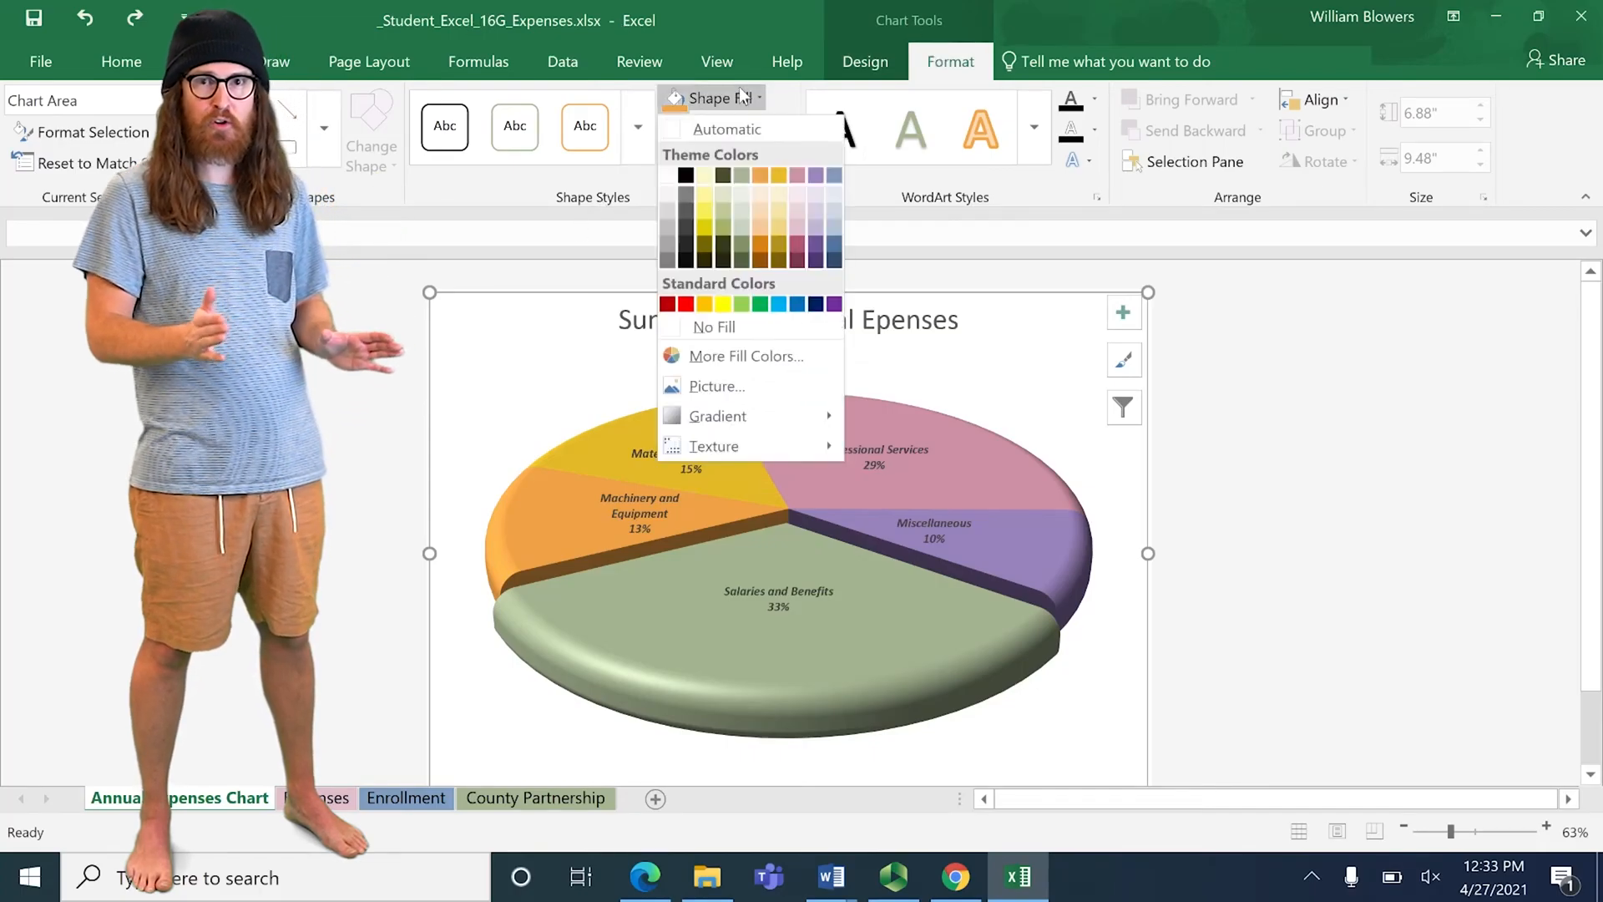
pyautogui.moveTo(731, 417)
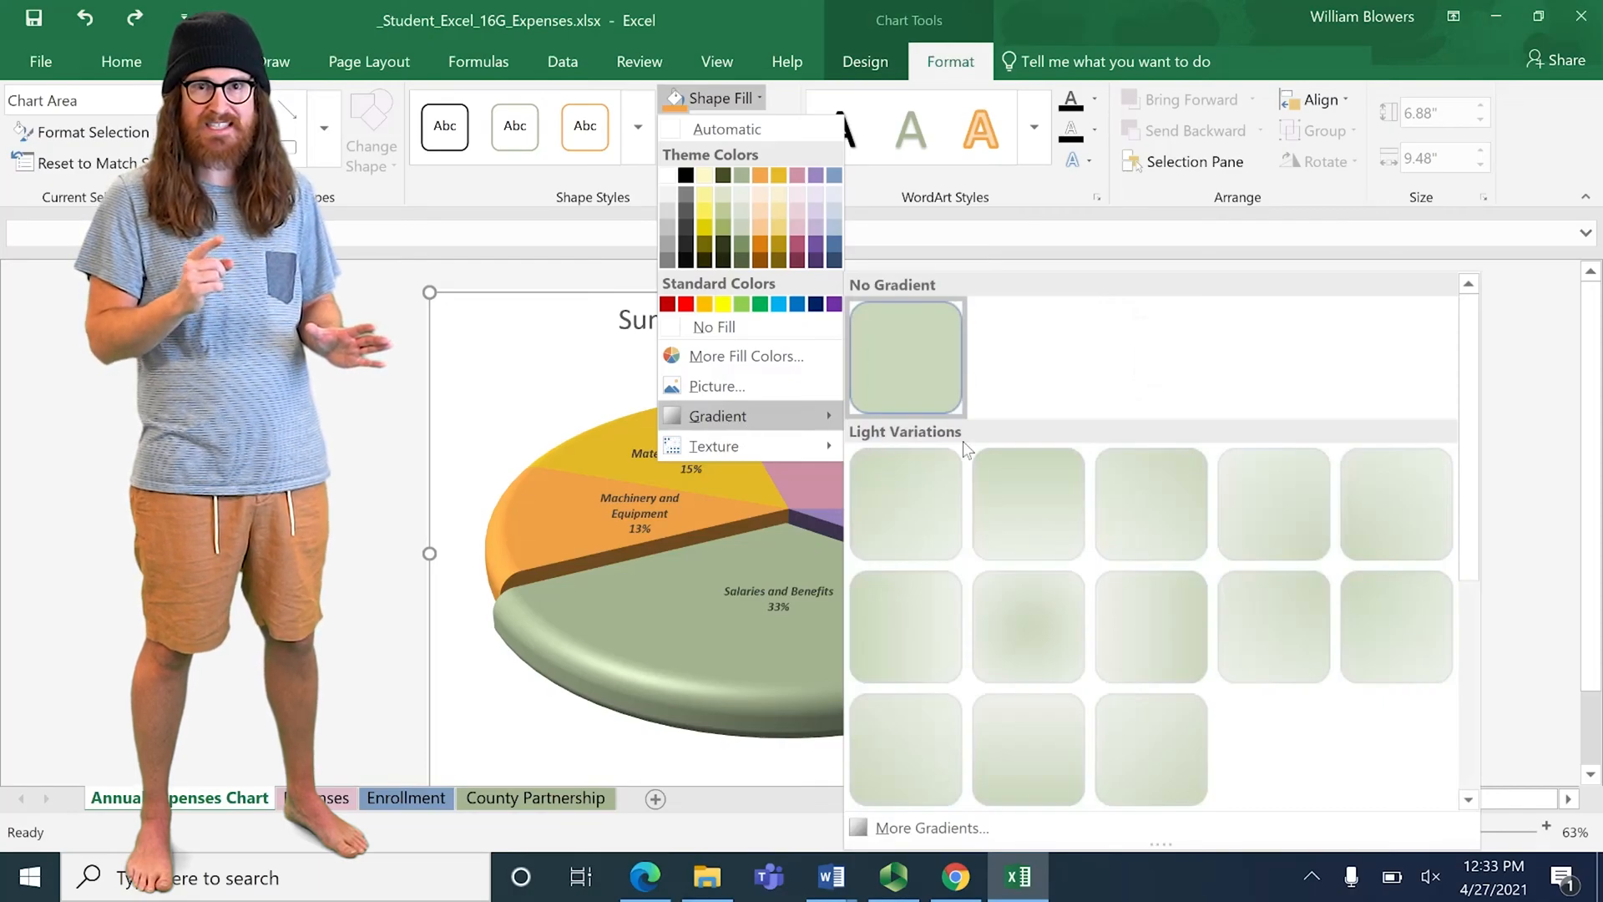
pyautogui.click(935, 614)
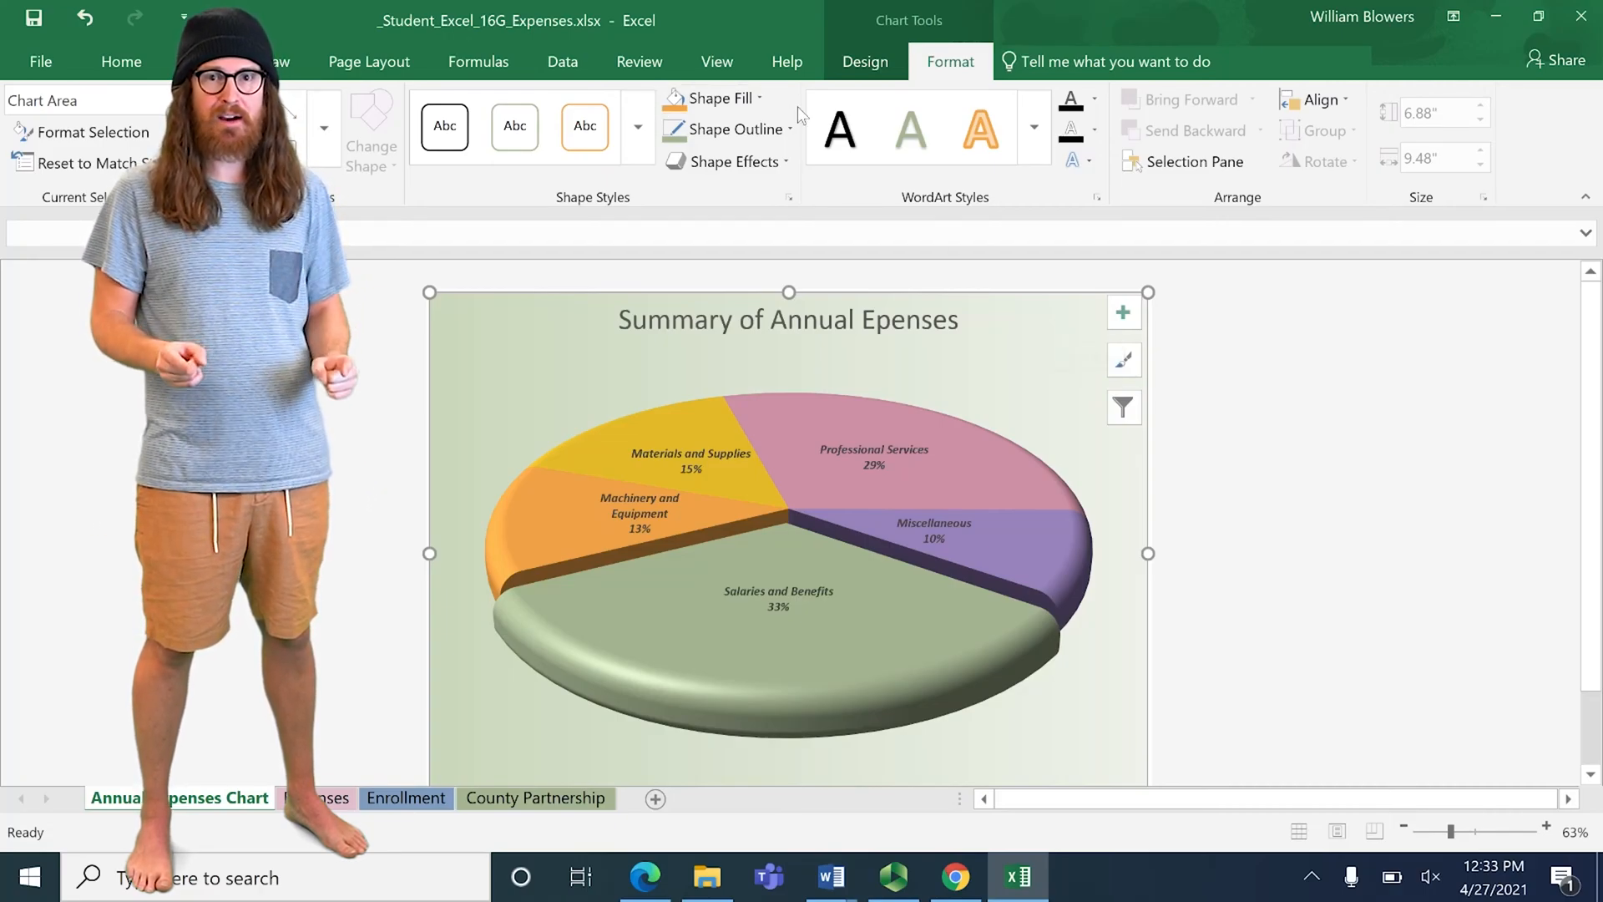
pyautogui.click(789, 129)
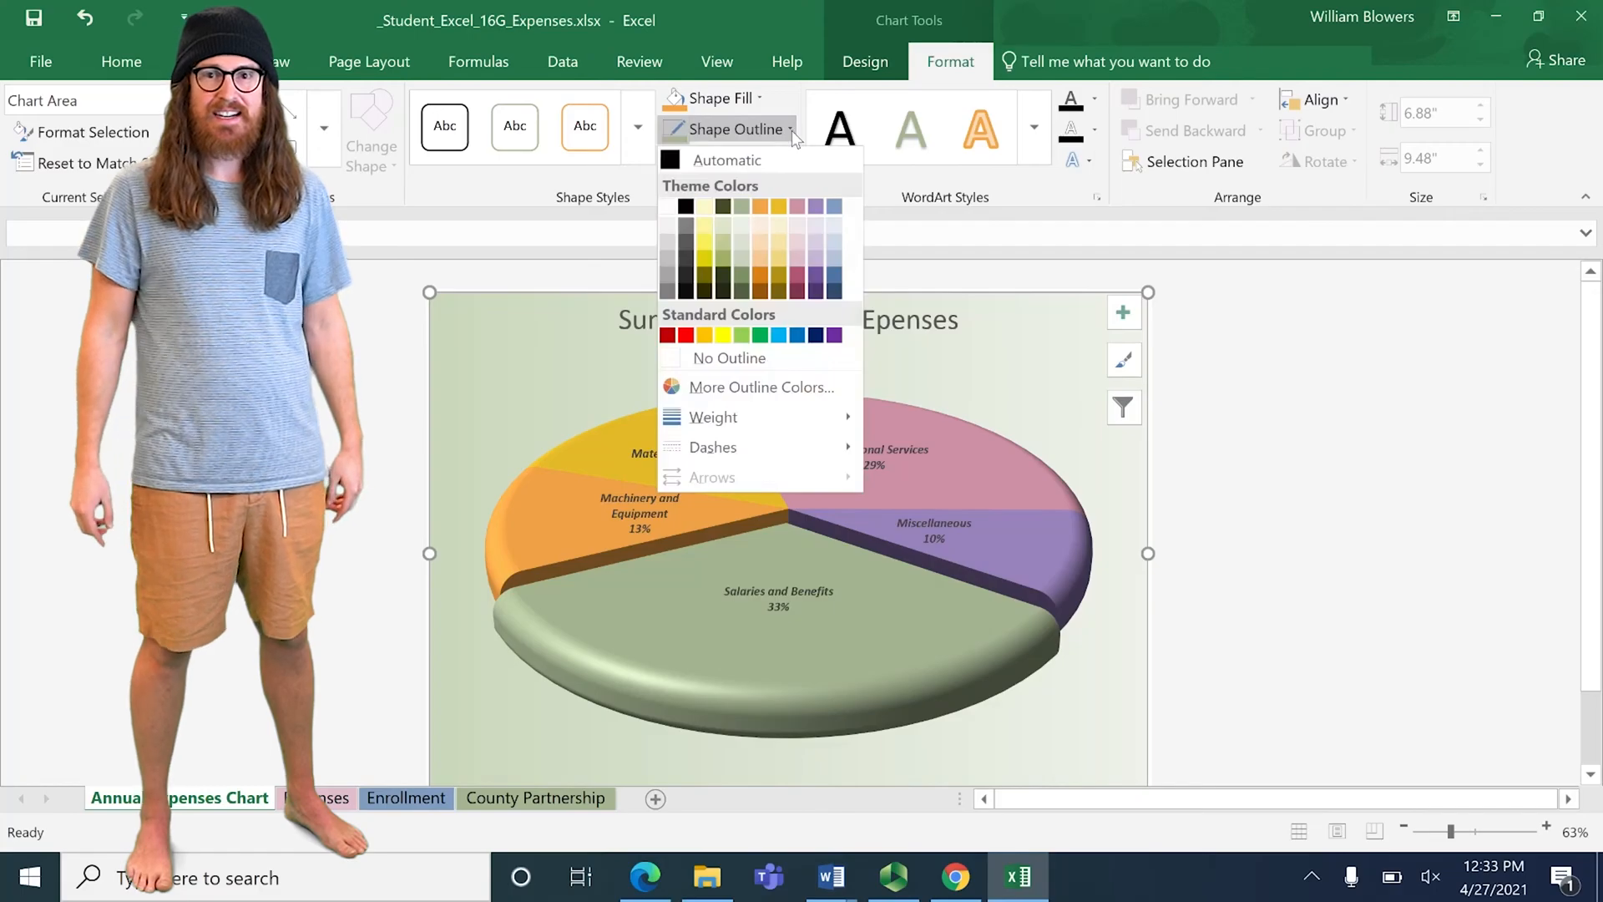
pyautogui.moveTo(793, 416)
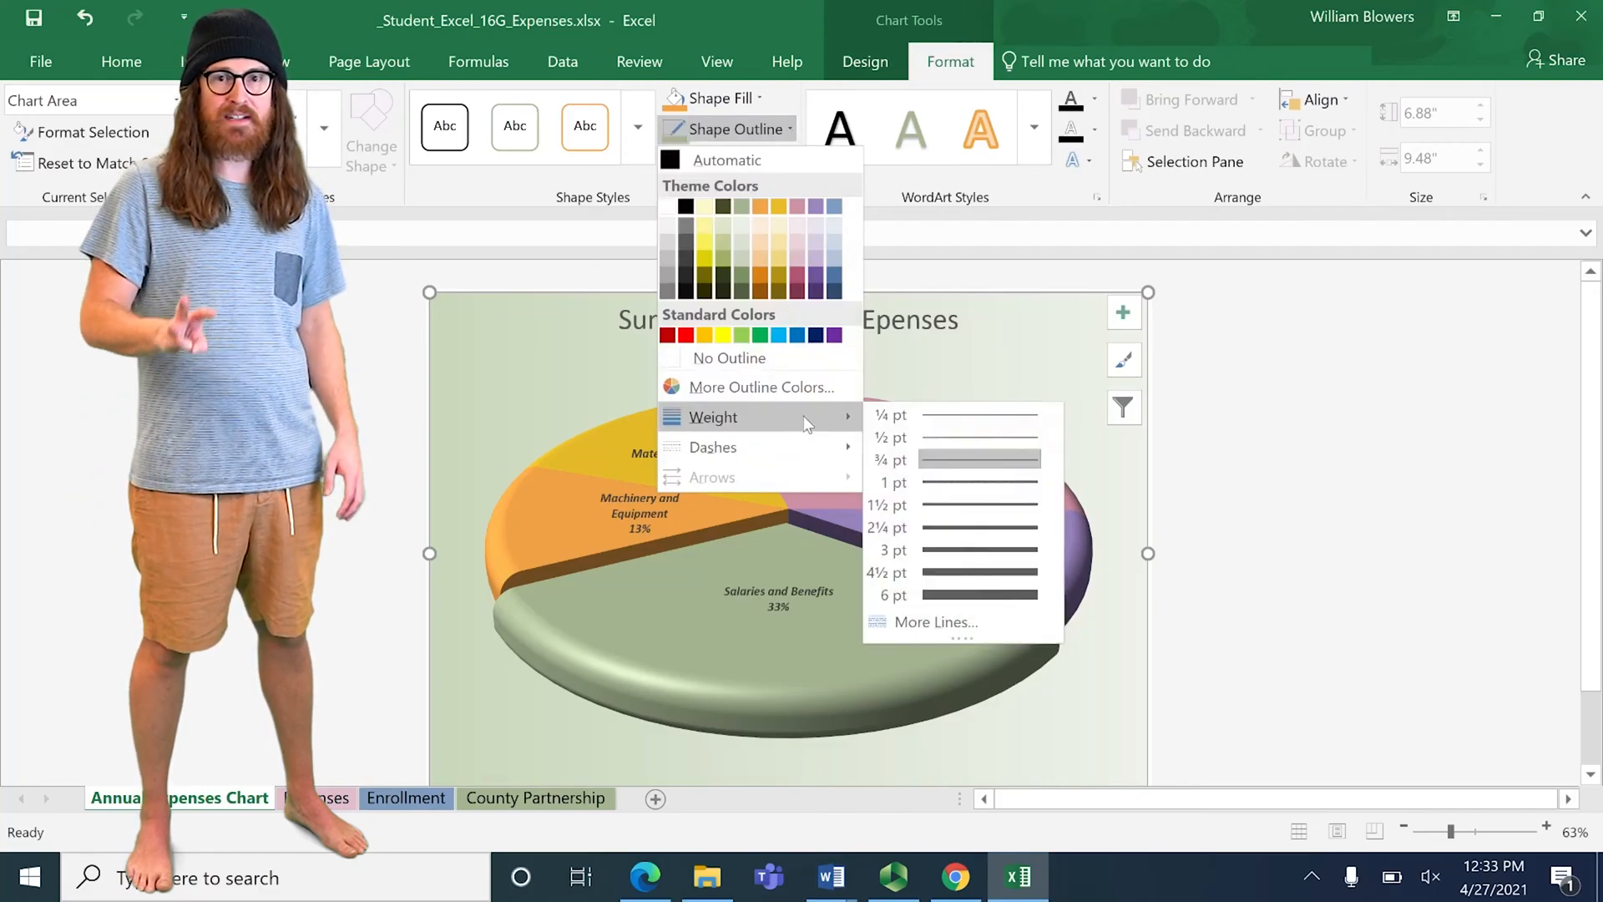
pyautogui.click(968, 535)
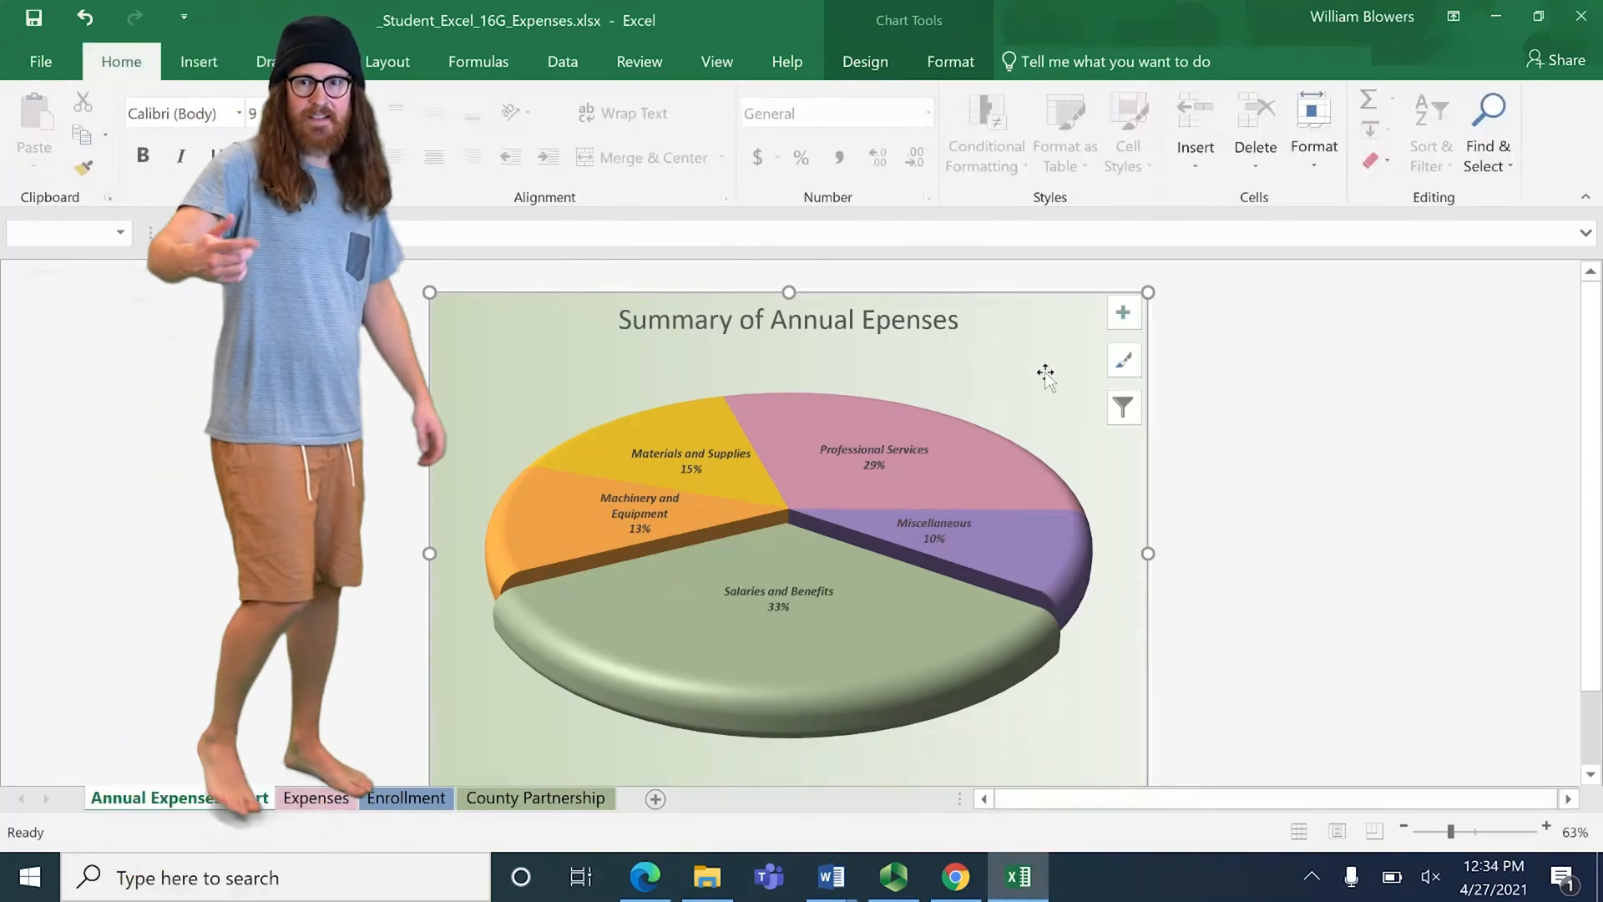
# Step: Open the chart area's border formatting and set the solid border color to the dark green theme color
pyautogui.rightClick(1045, 376)
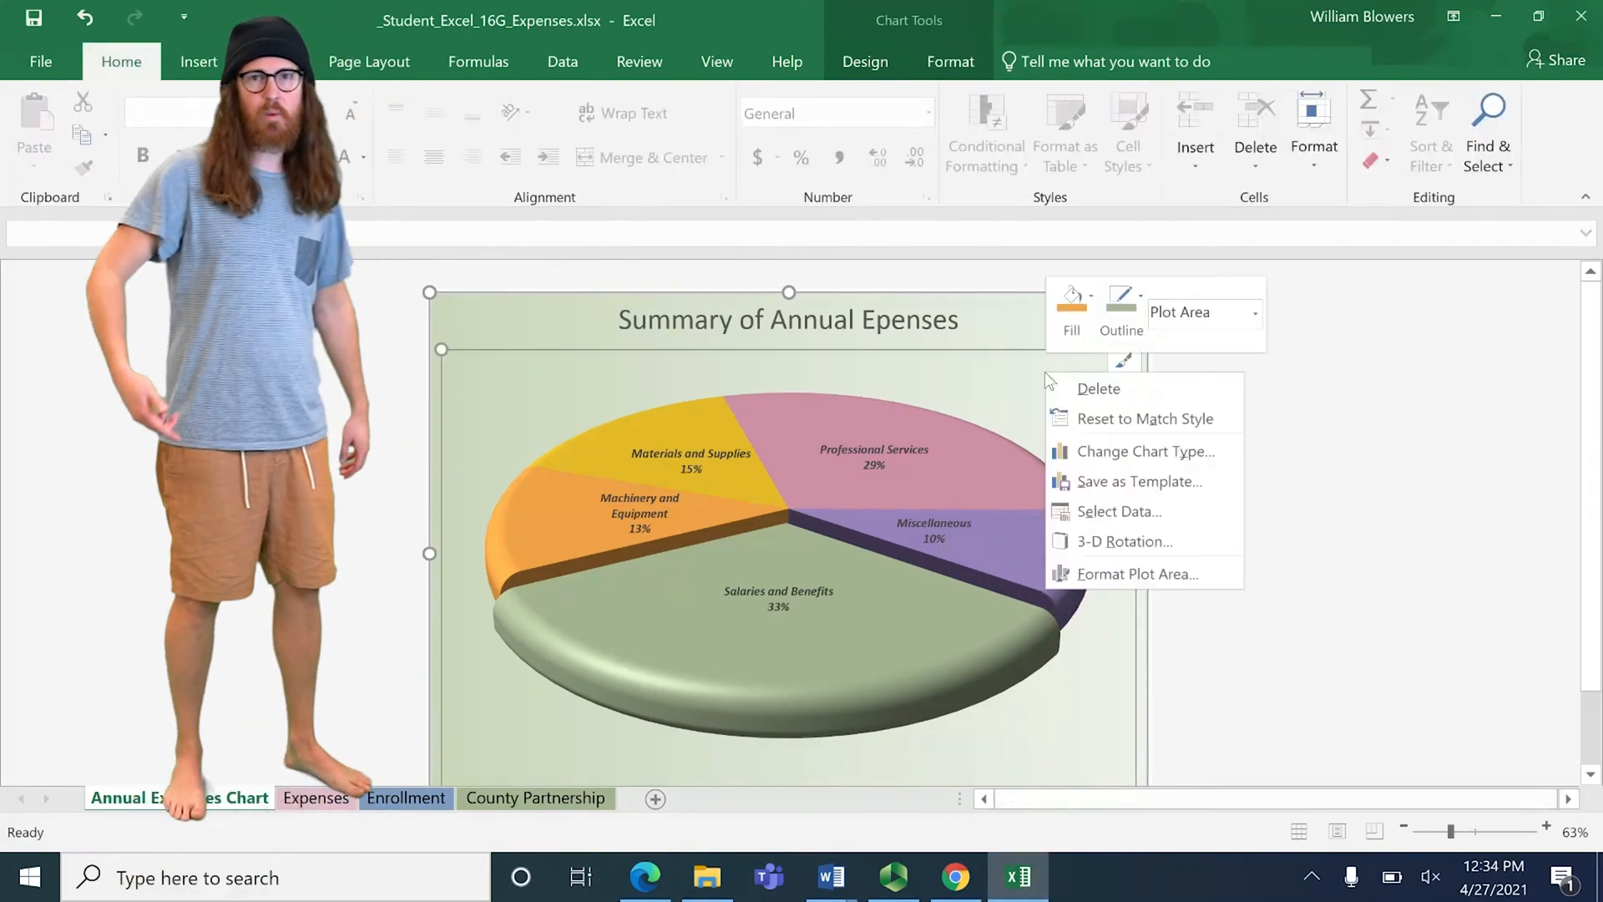
pyautogui.press('Escape')
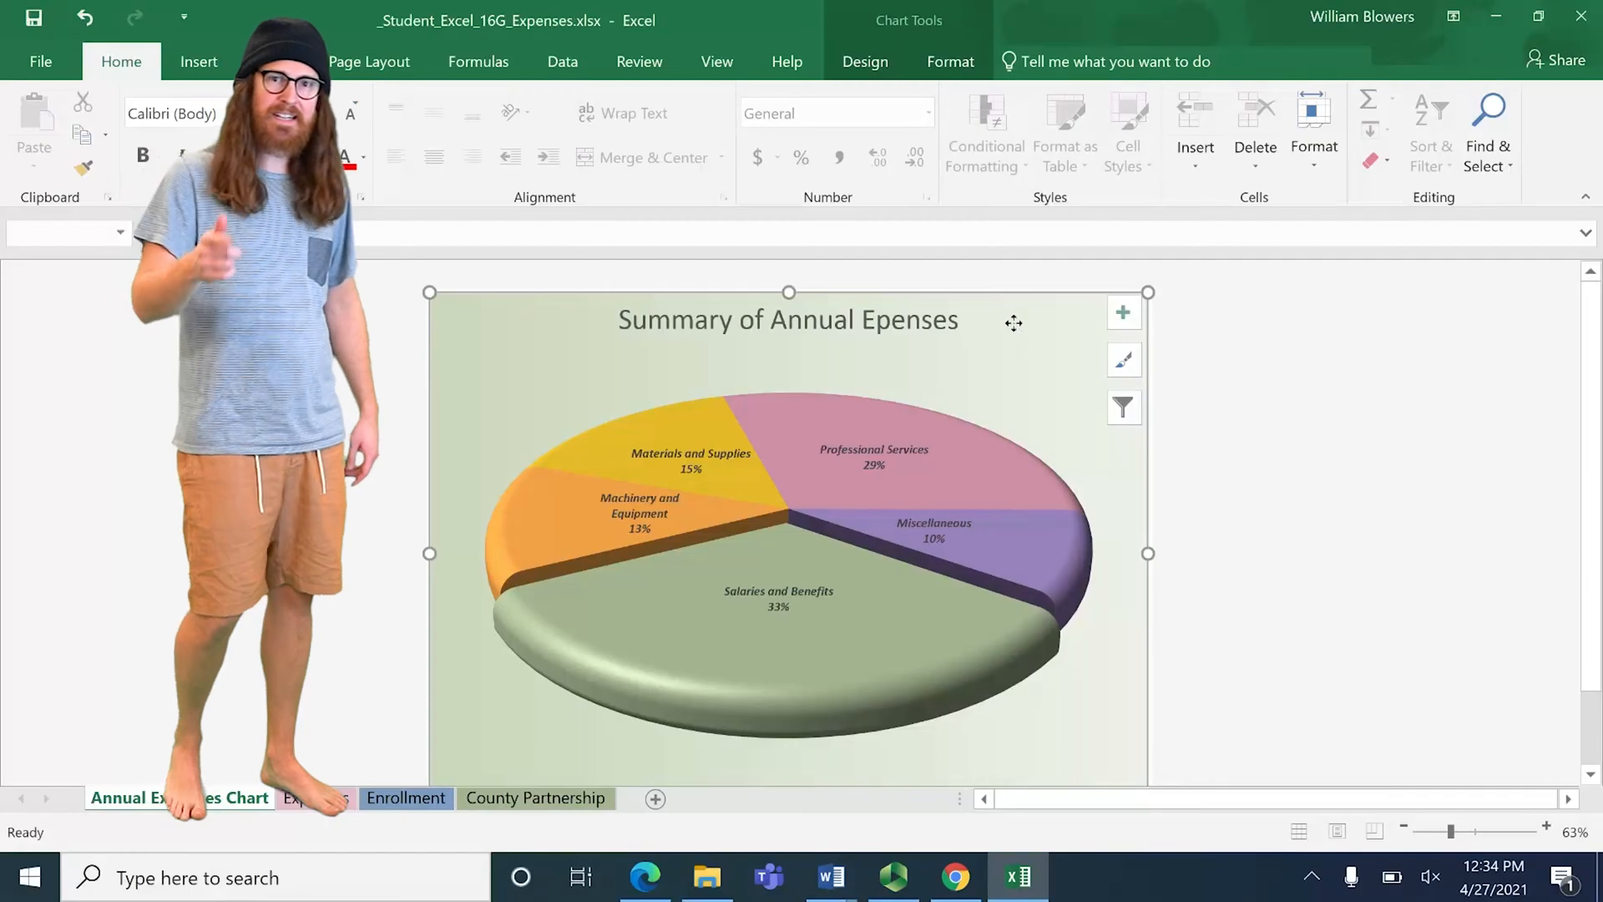
pyautogui.rightClick(1014, 323)
pyautogui.click(1104, 799)
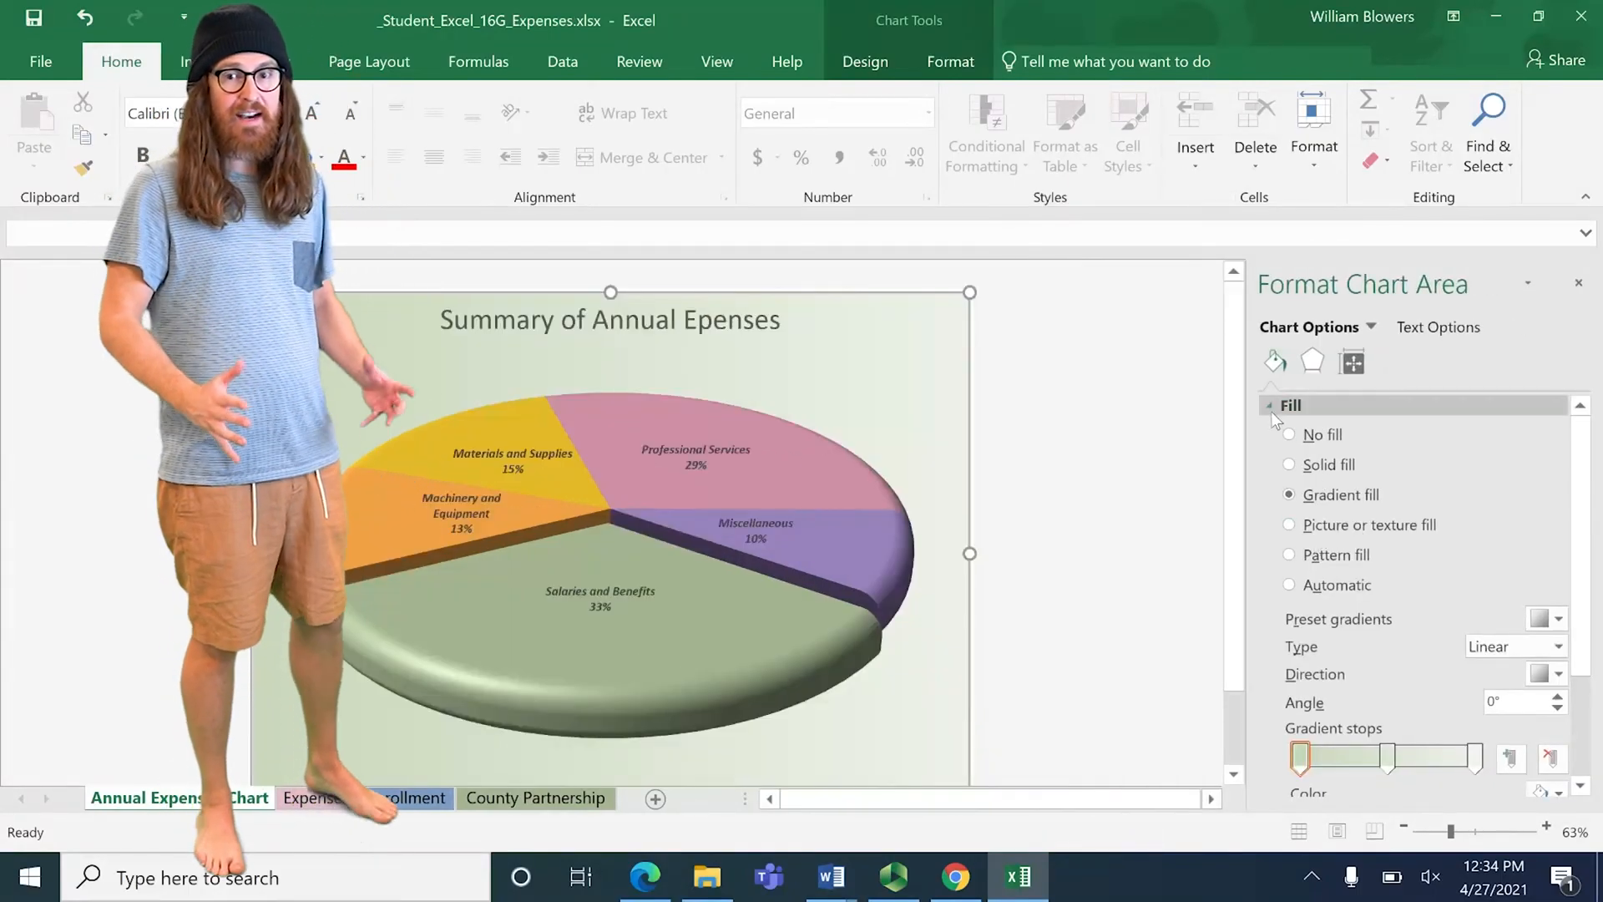
pyautogui.click(1269, 408)
pyautogui.click(1266, 433)
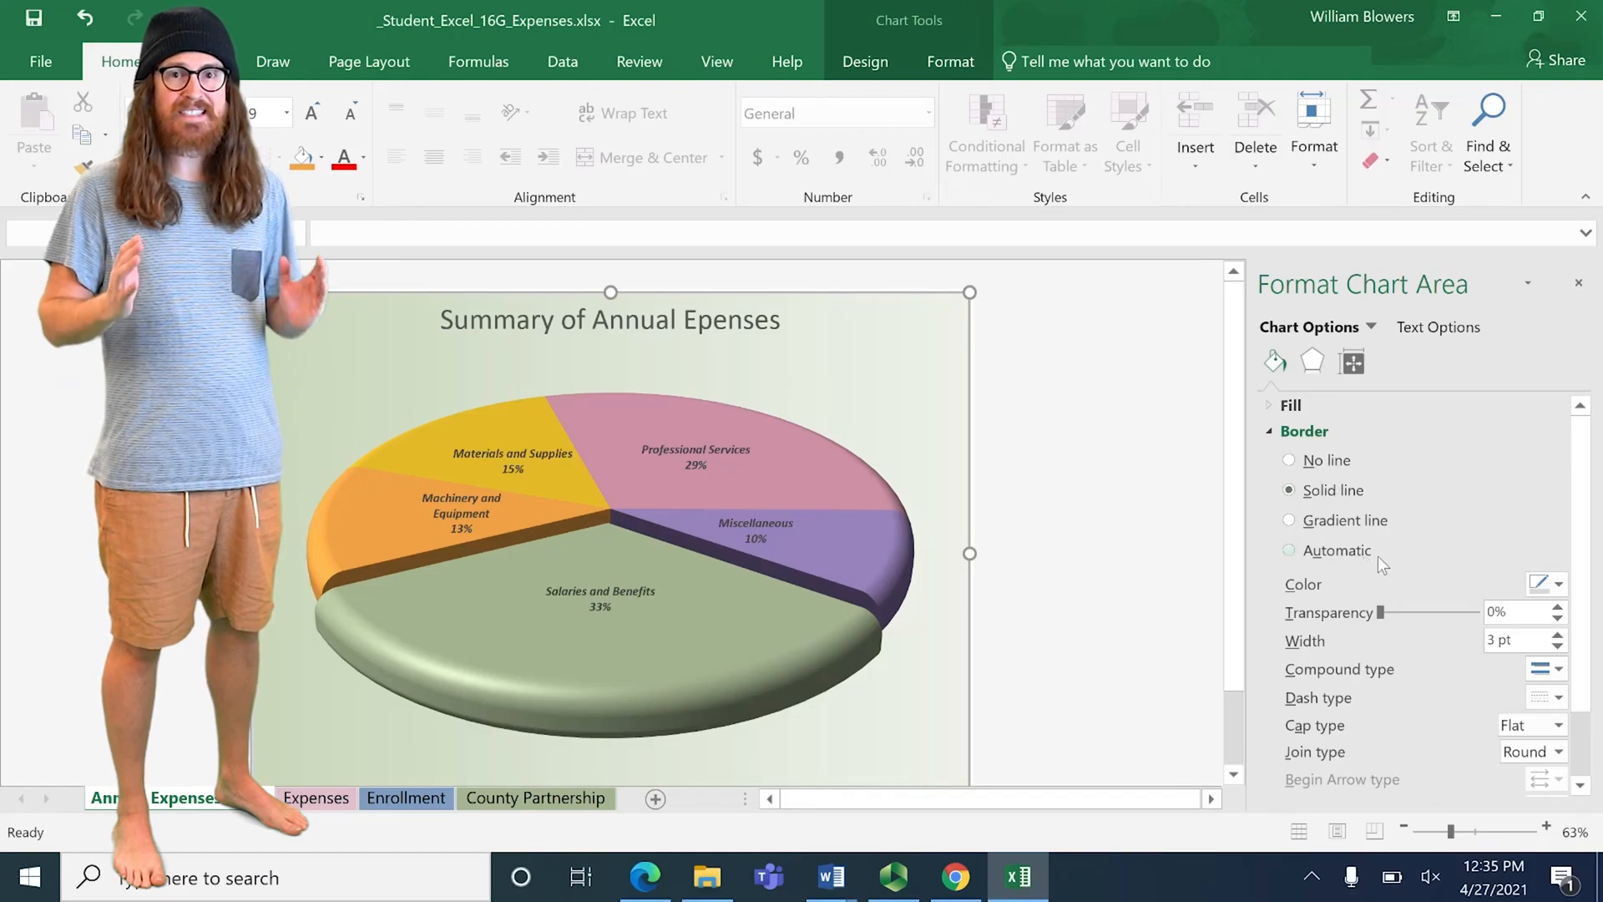
pyautogui.click(1558, 585)
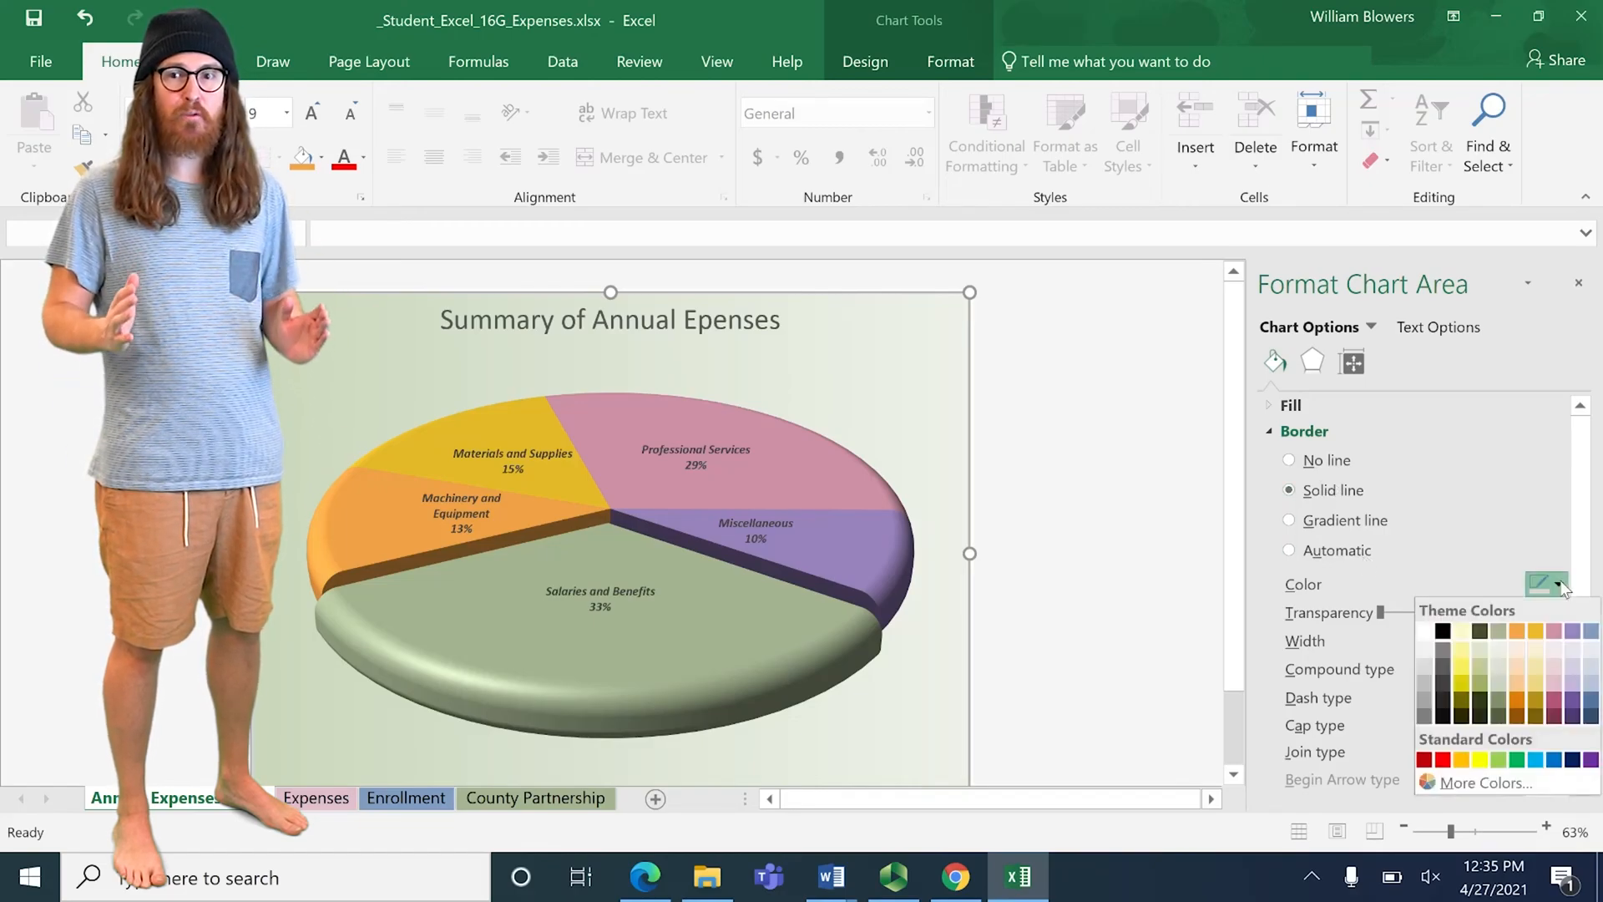
pyautogui.click(1480, 632)
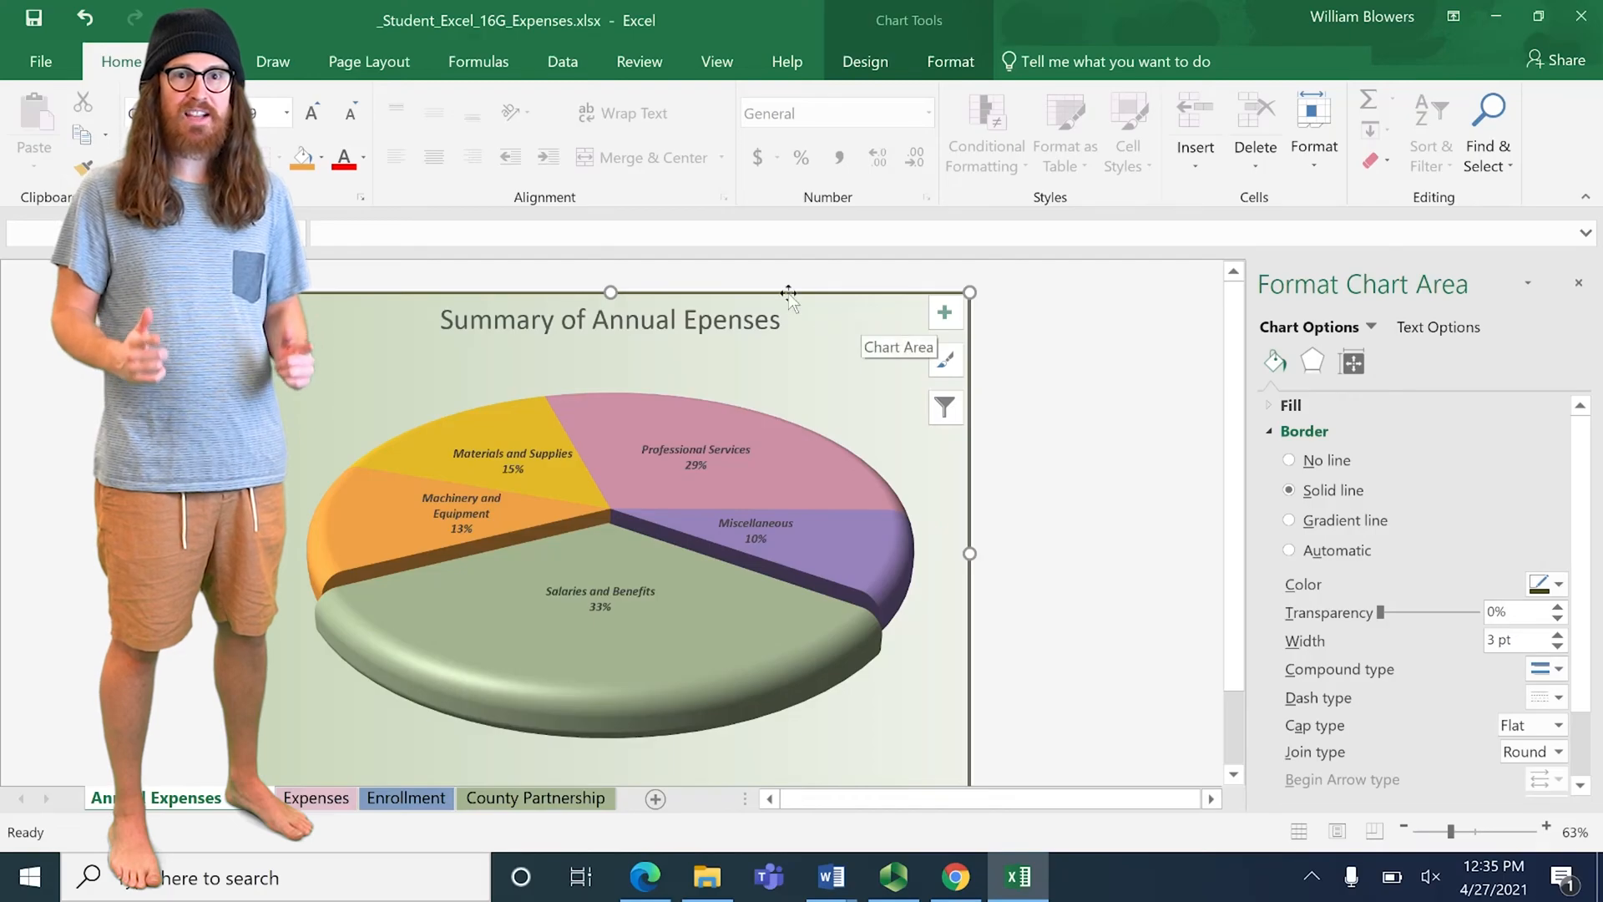
# Step: Add a custom footer to the chart sheet with the file name in its left section
pyautogui.click(392, 63)
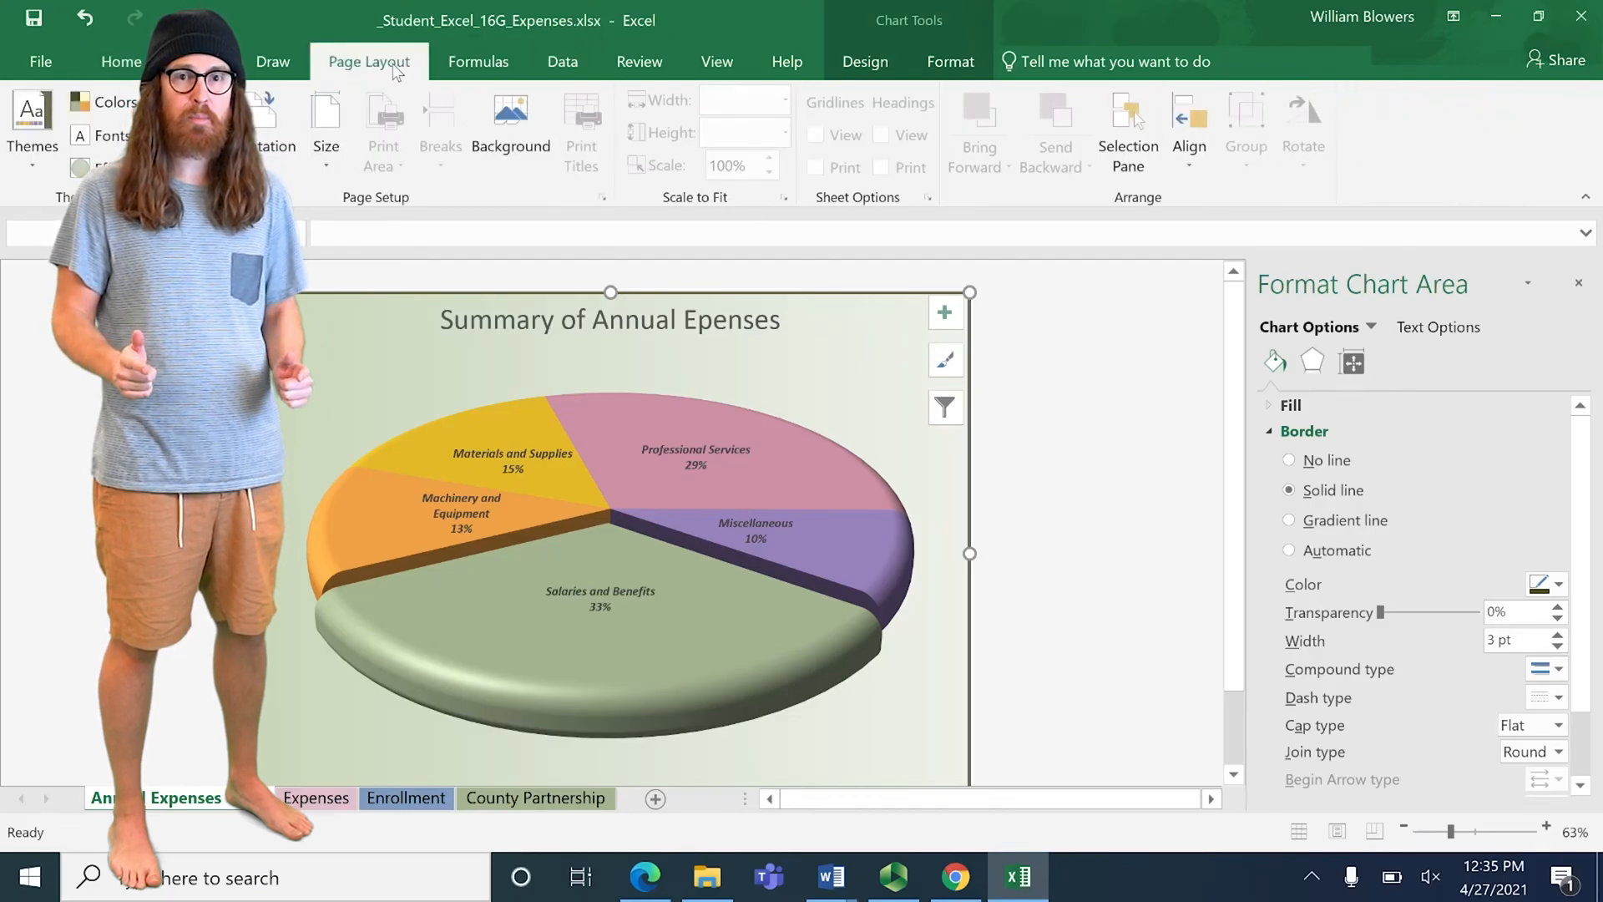
pyautogui.click(601, 198)
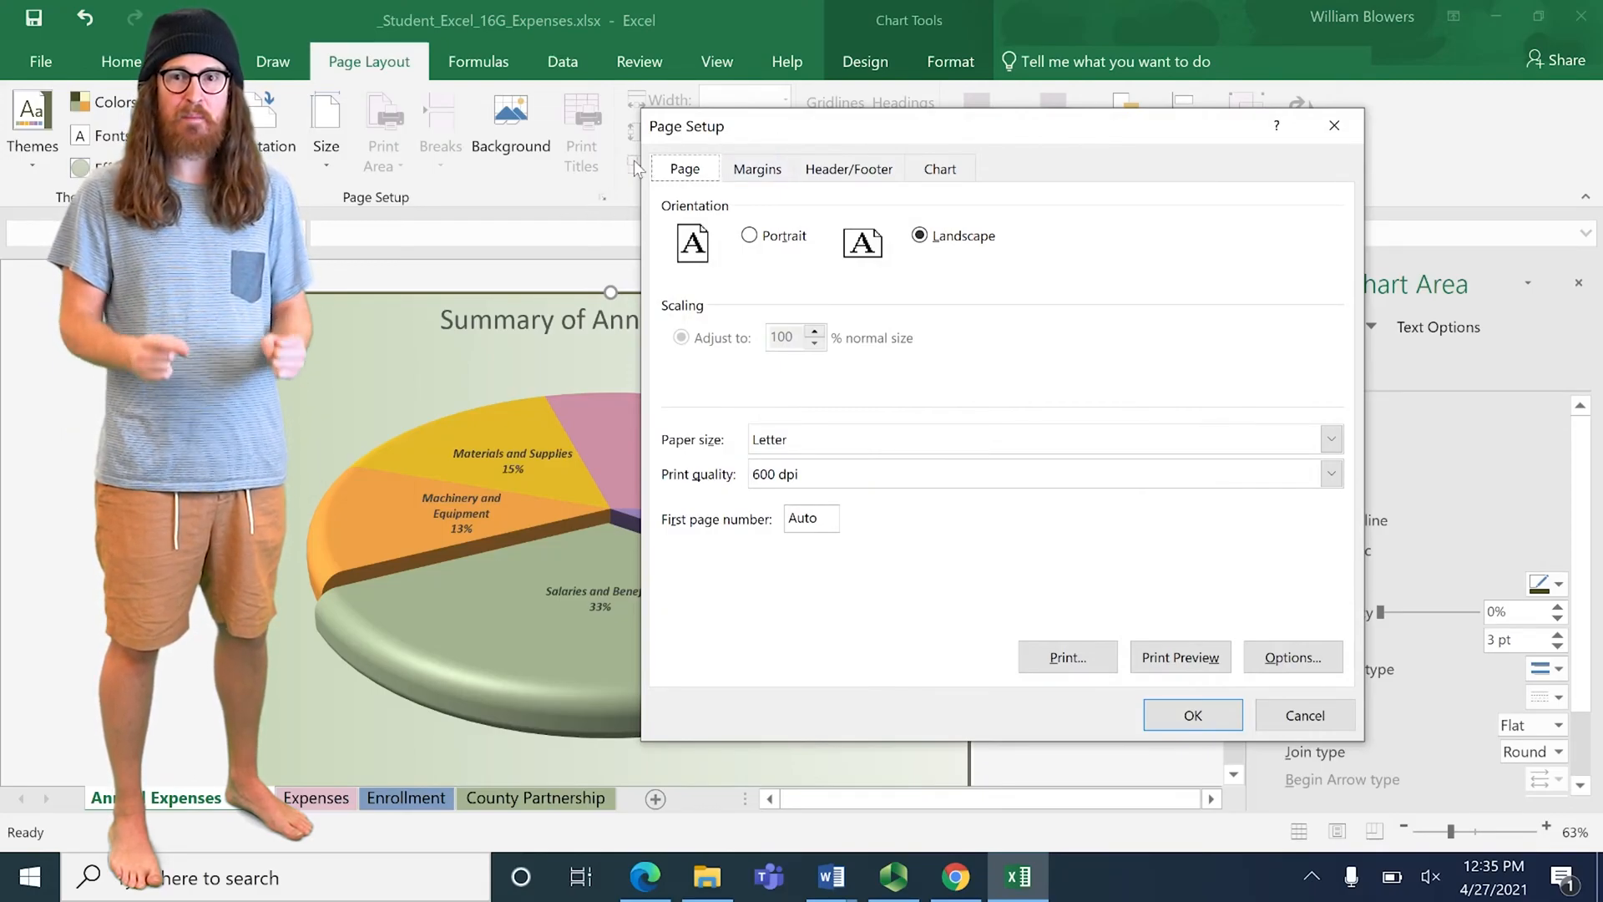
pyautogui.click(847, 170)
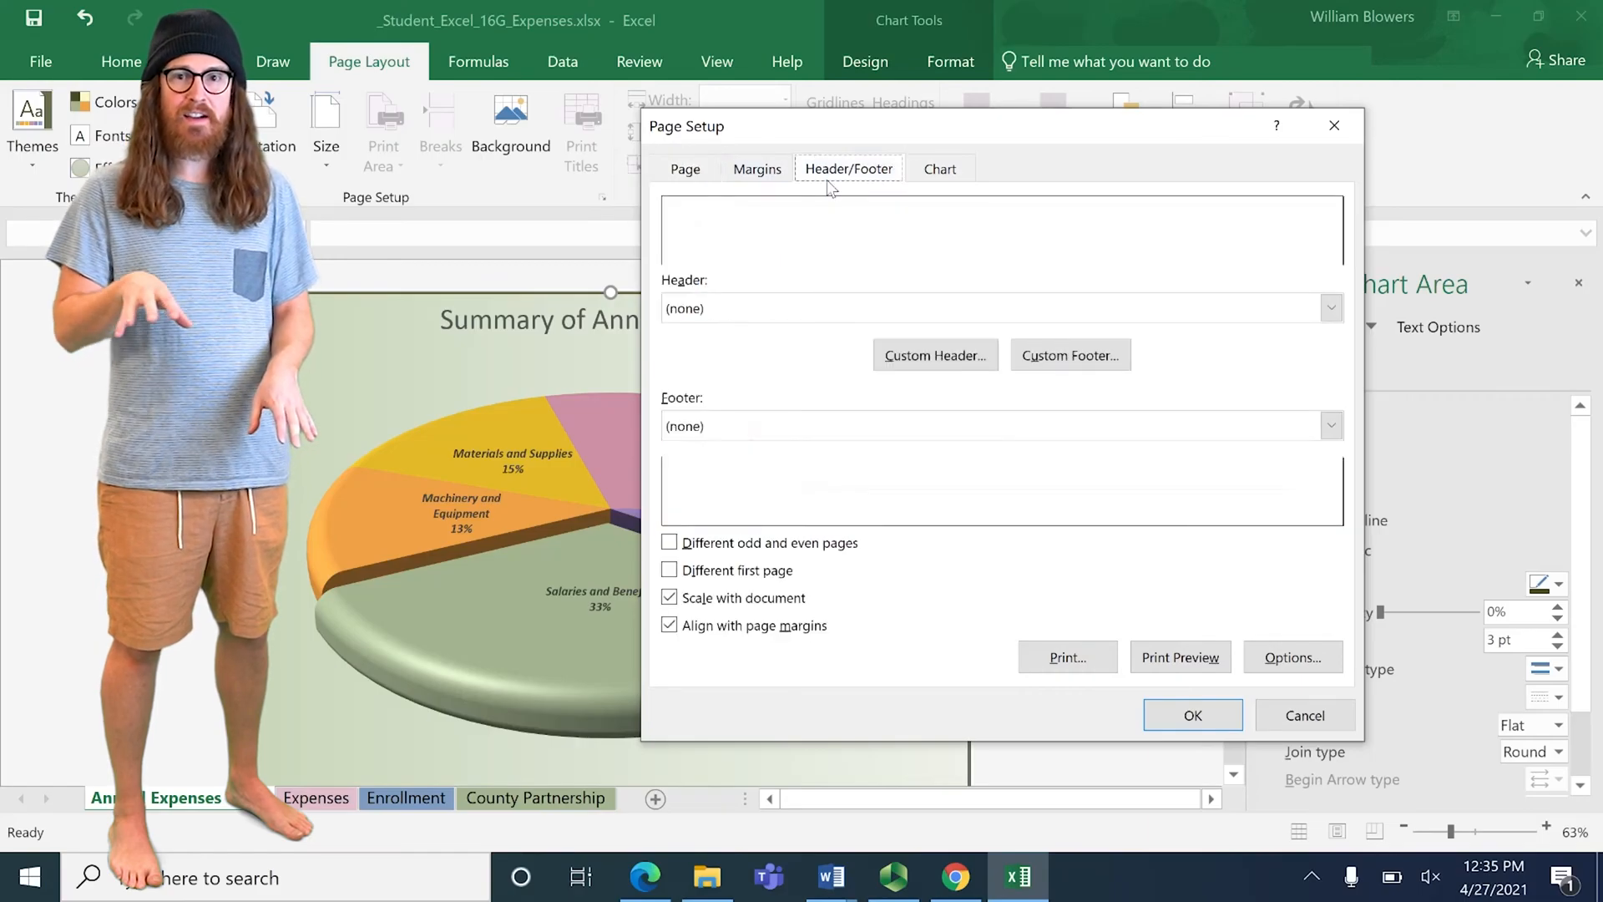
pyautogui.click(1072, 355)
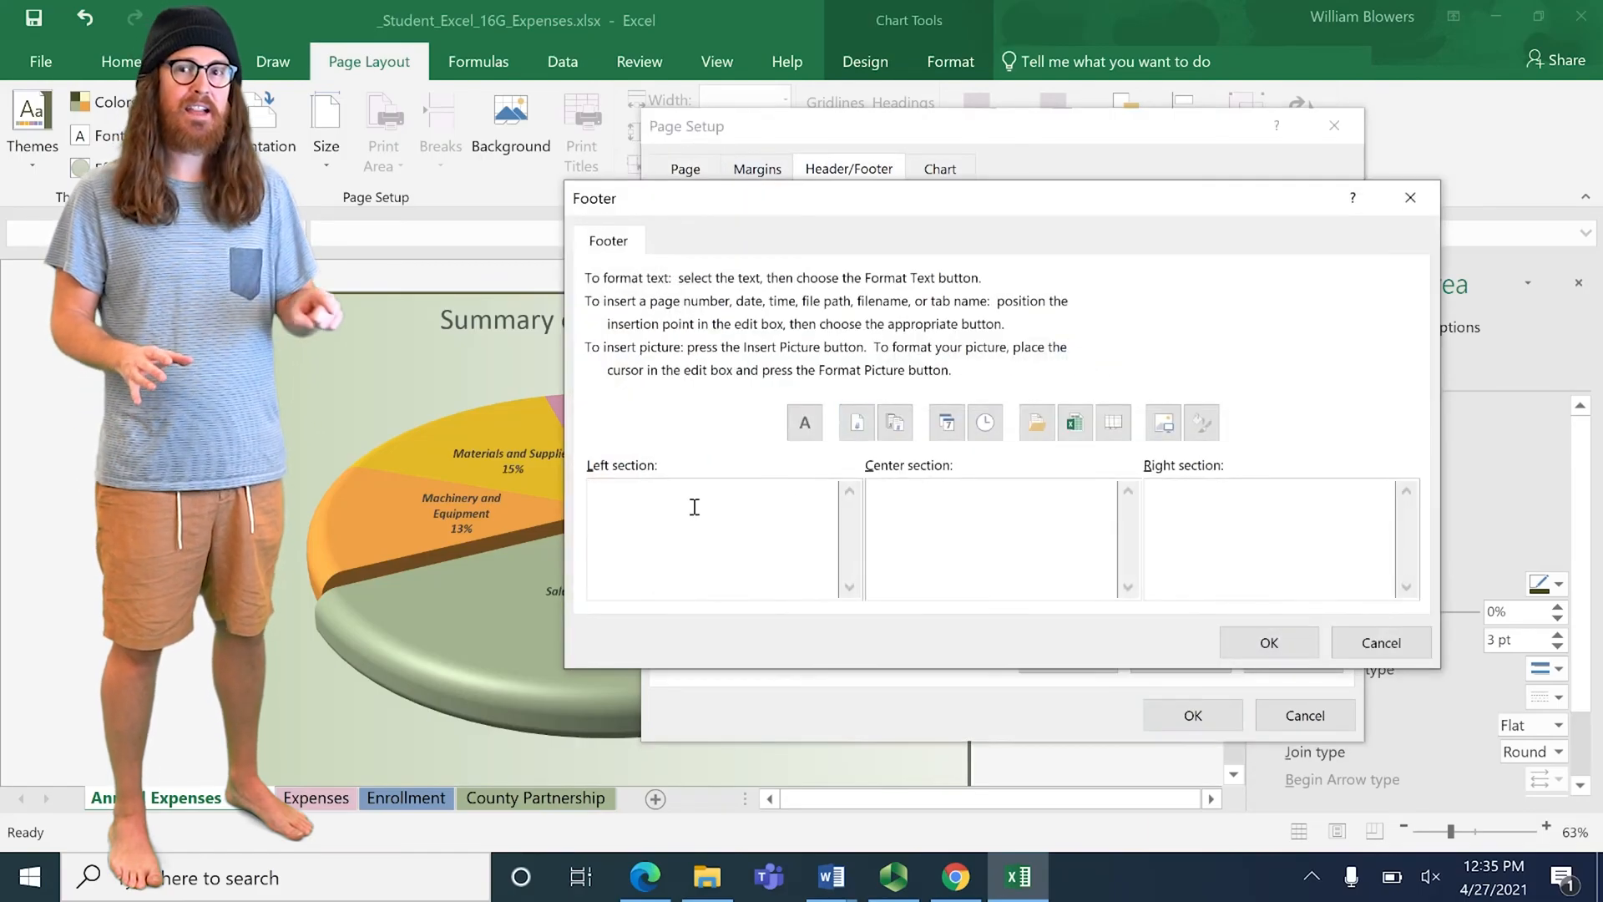
pyautogui.click(1074, 422)
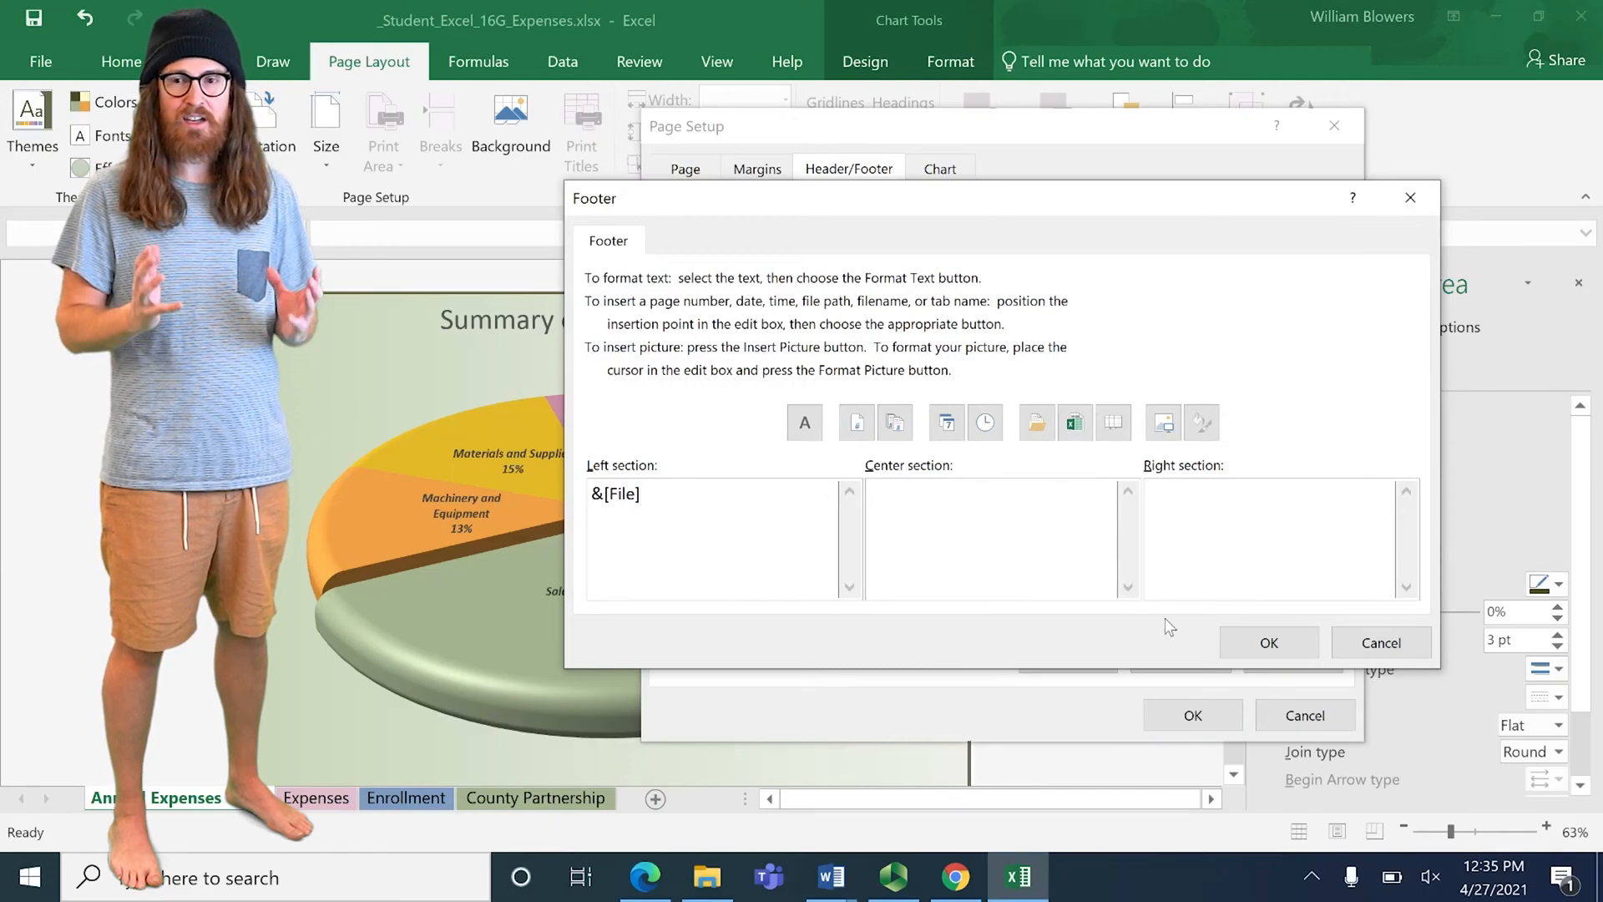
pyautogui.click(1261, 642)
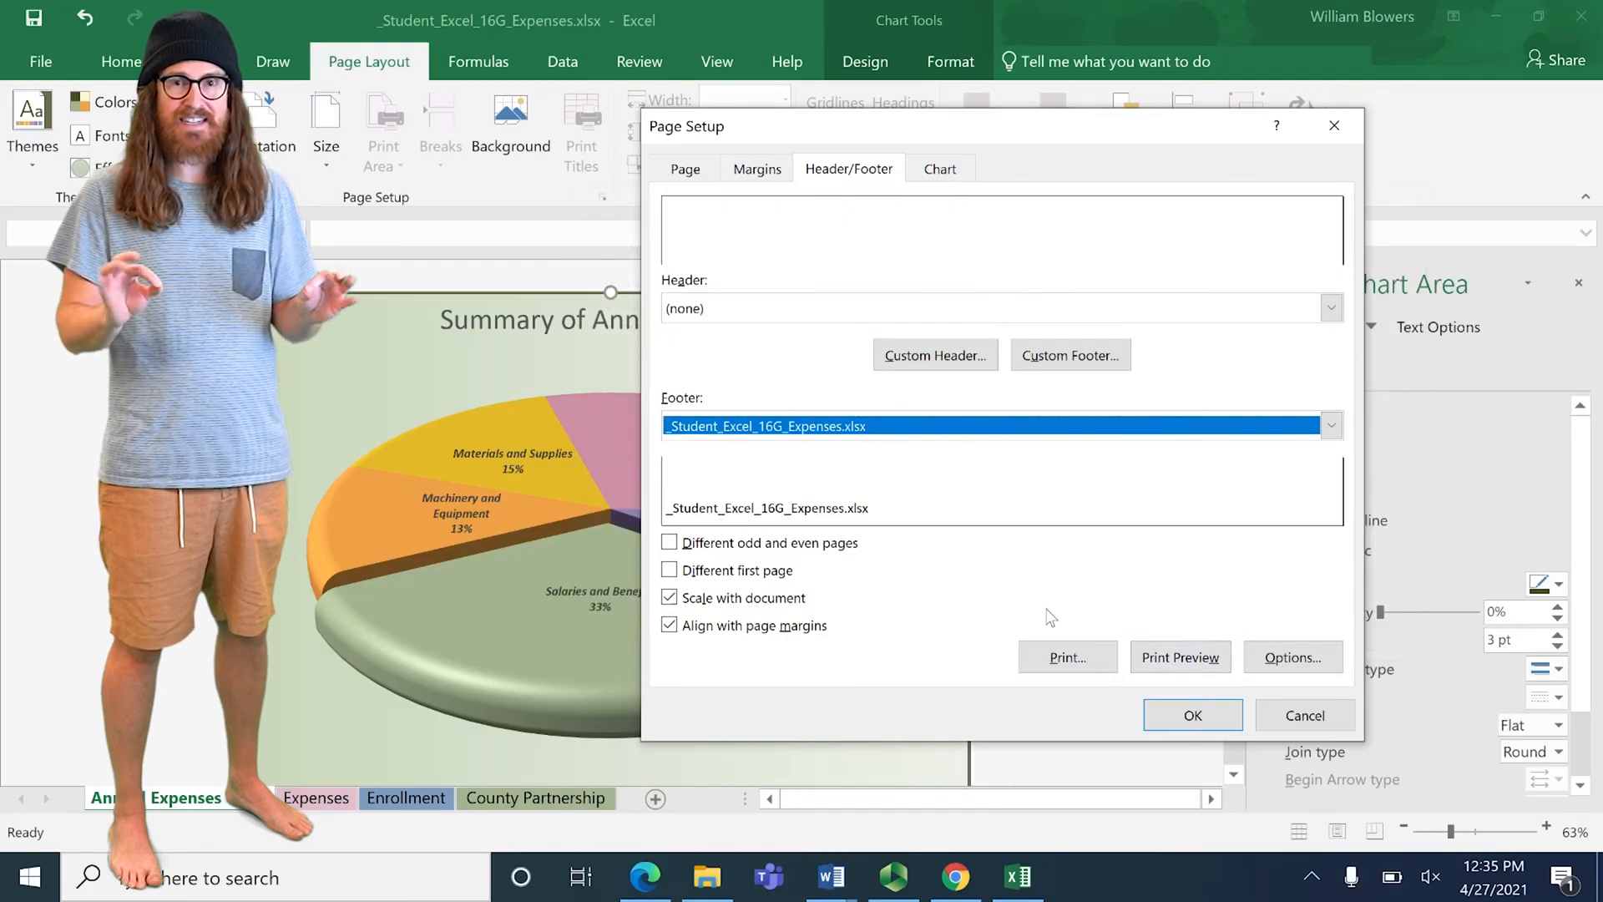
pyautogui.click(1180, 712)
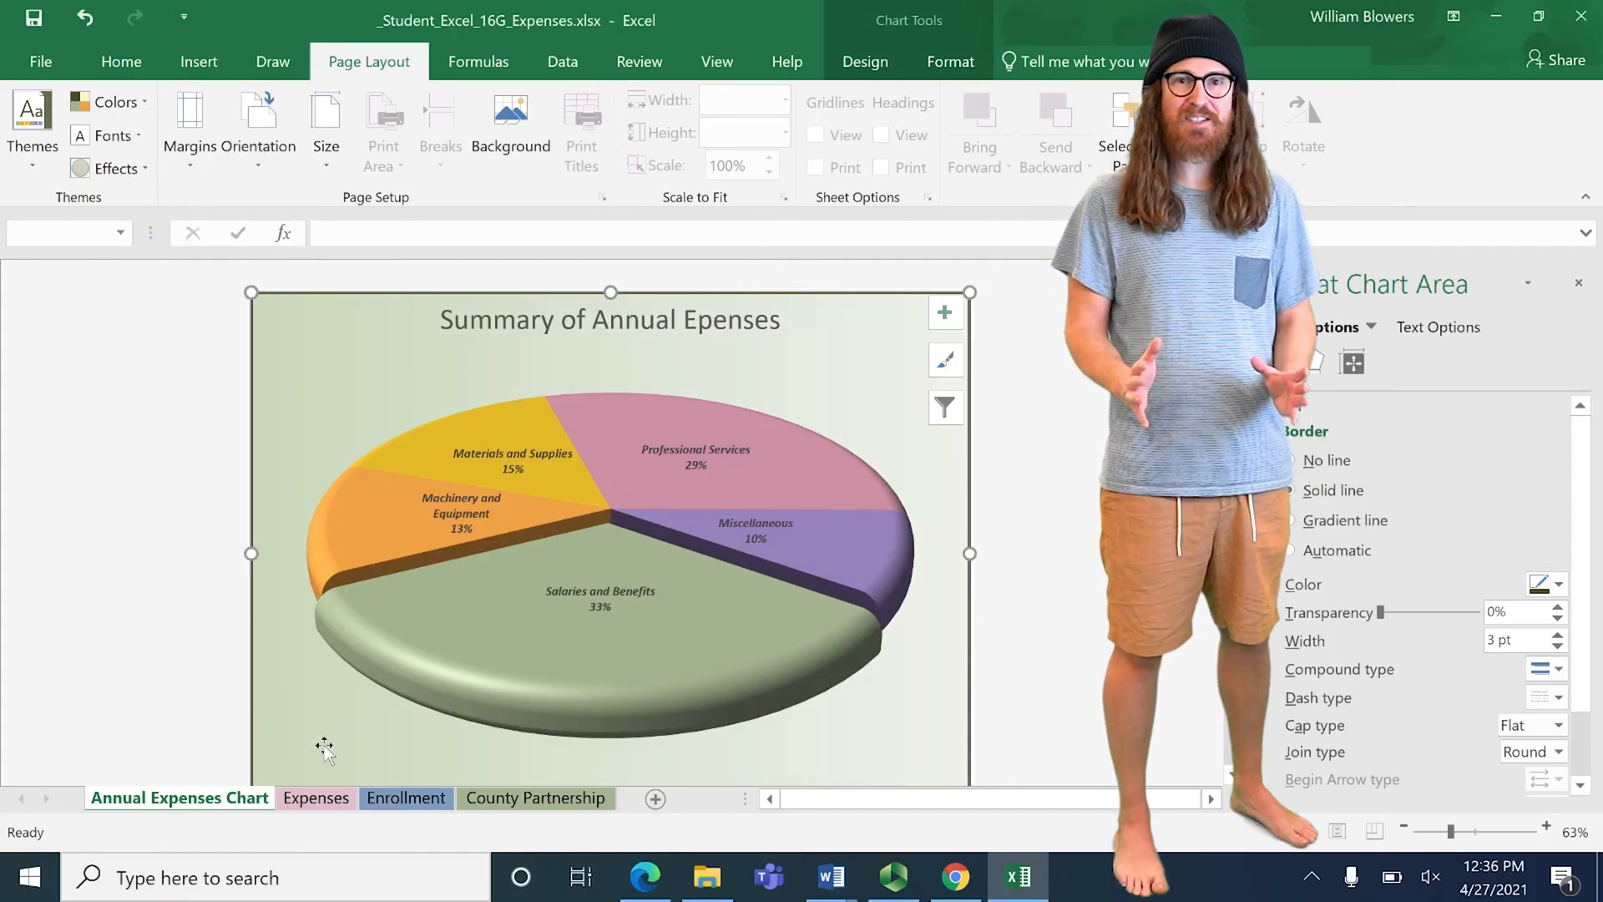
# Step: Switch to the Expenses worksheet and clear the selection of the chart's source data, leaving empty cell E12 selected
pyautogui.click(309, 799)
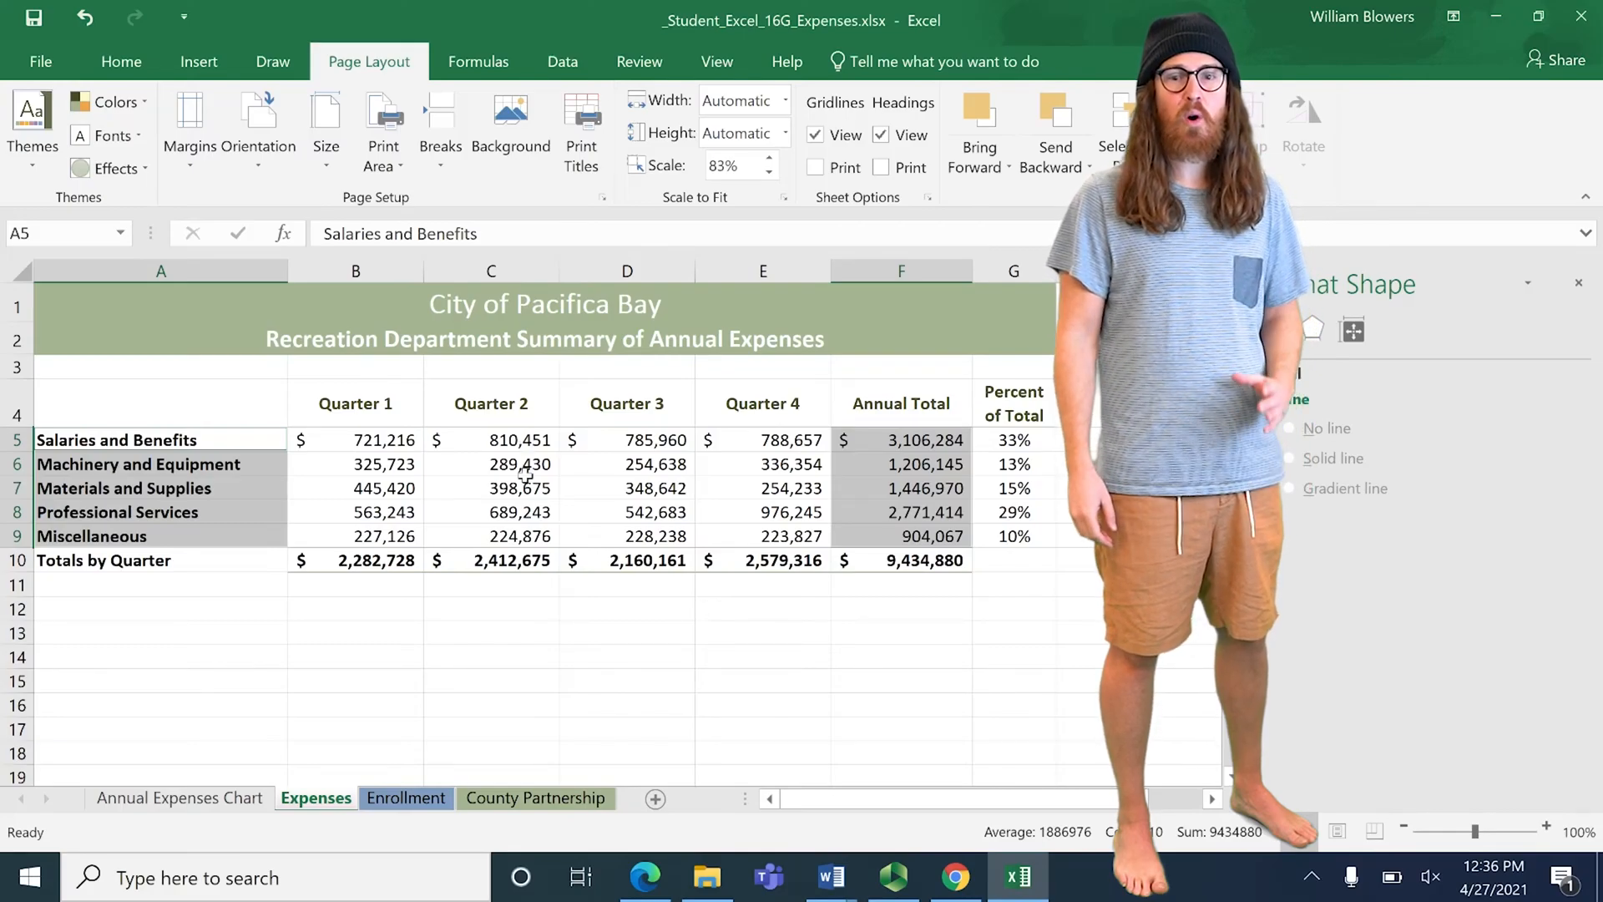
pyautogui.click(420, 676)
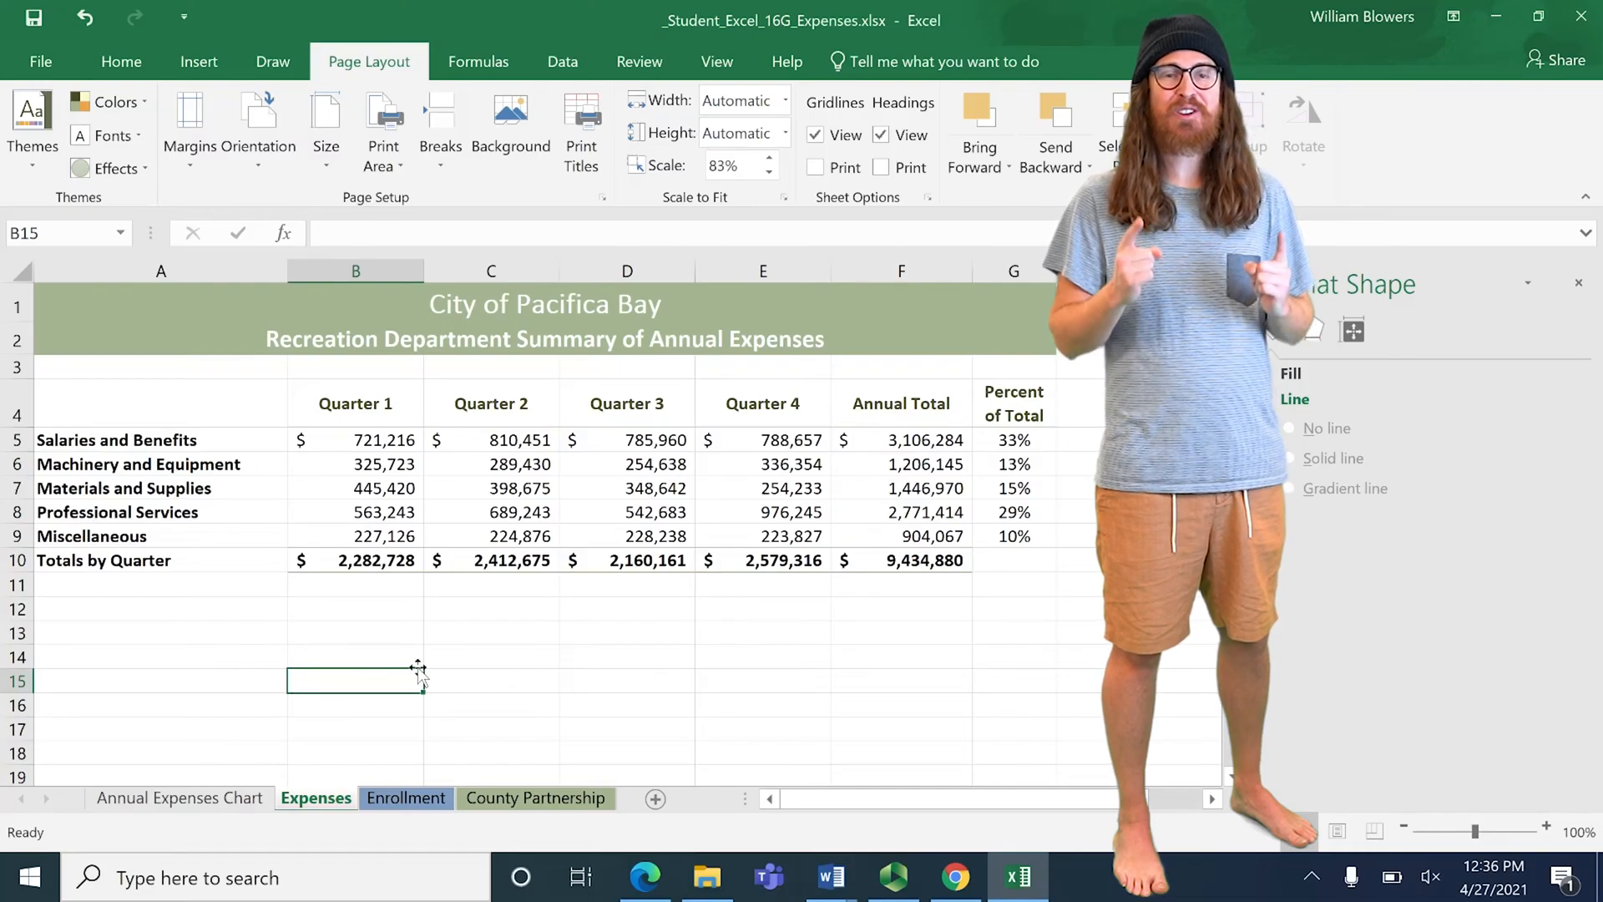
pyautogui.click(173, 443)
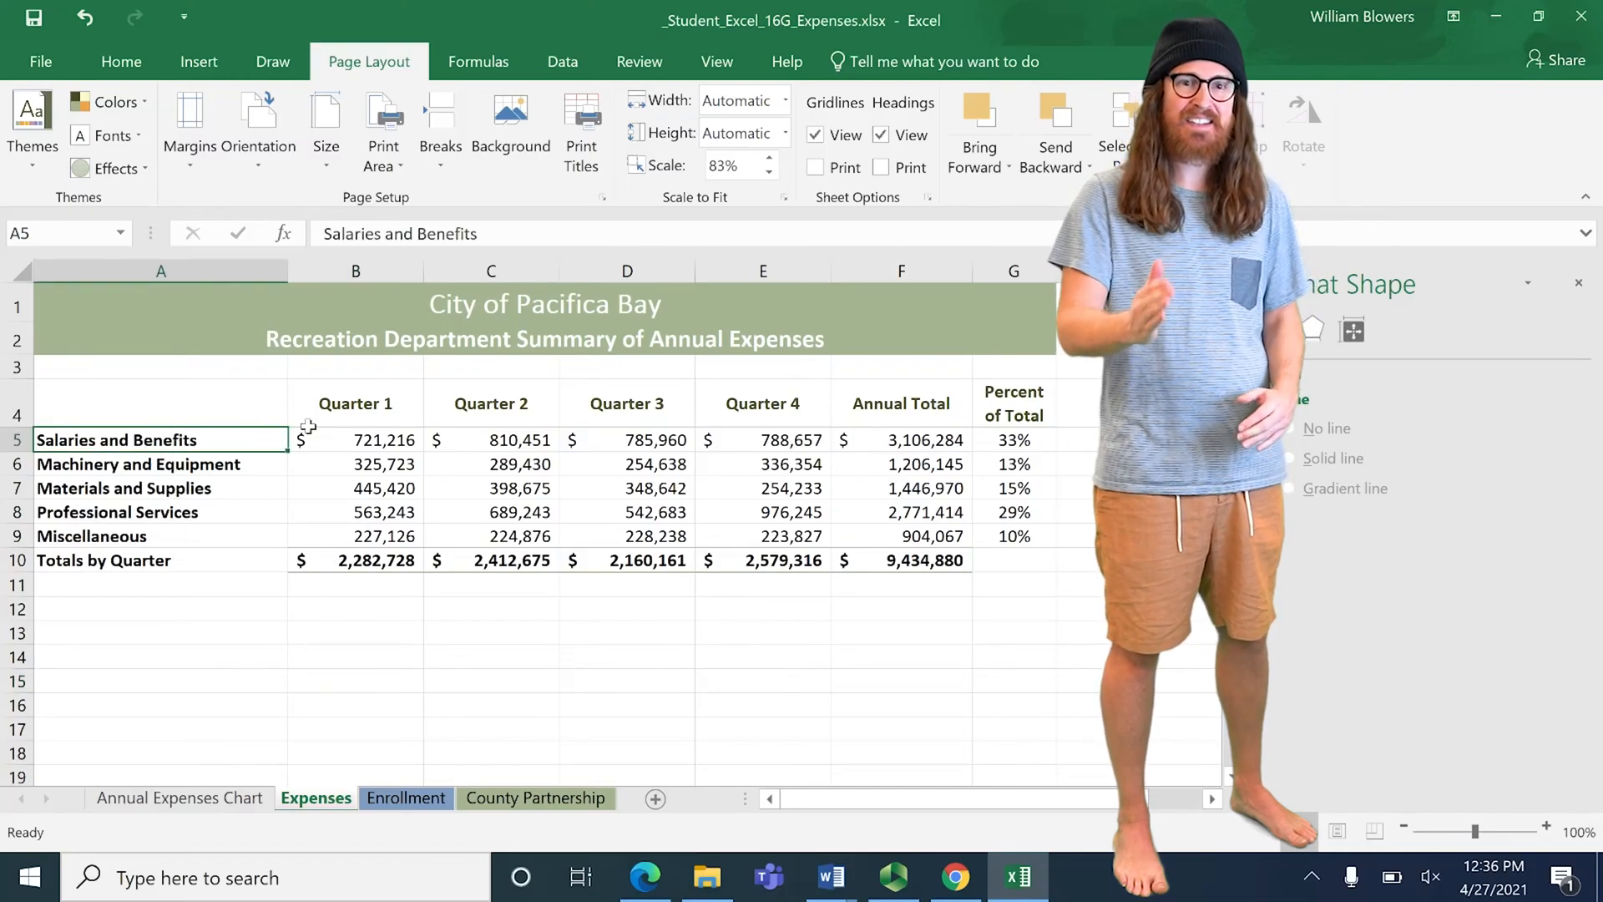
pyautogui.click(762, 609)
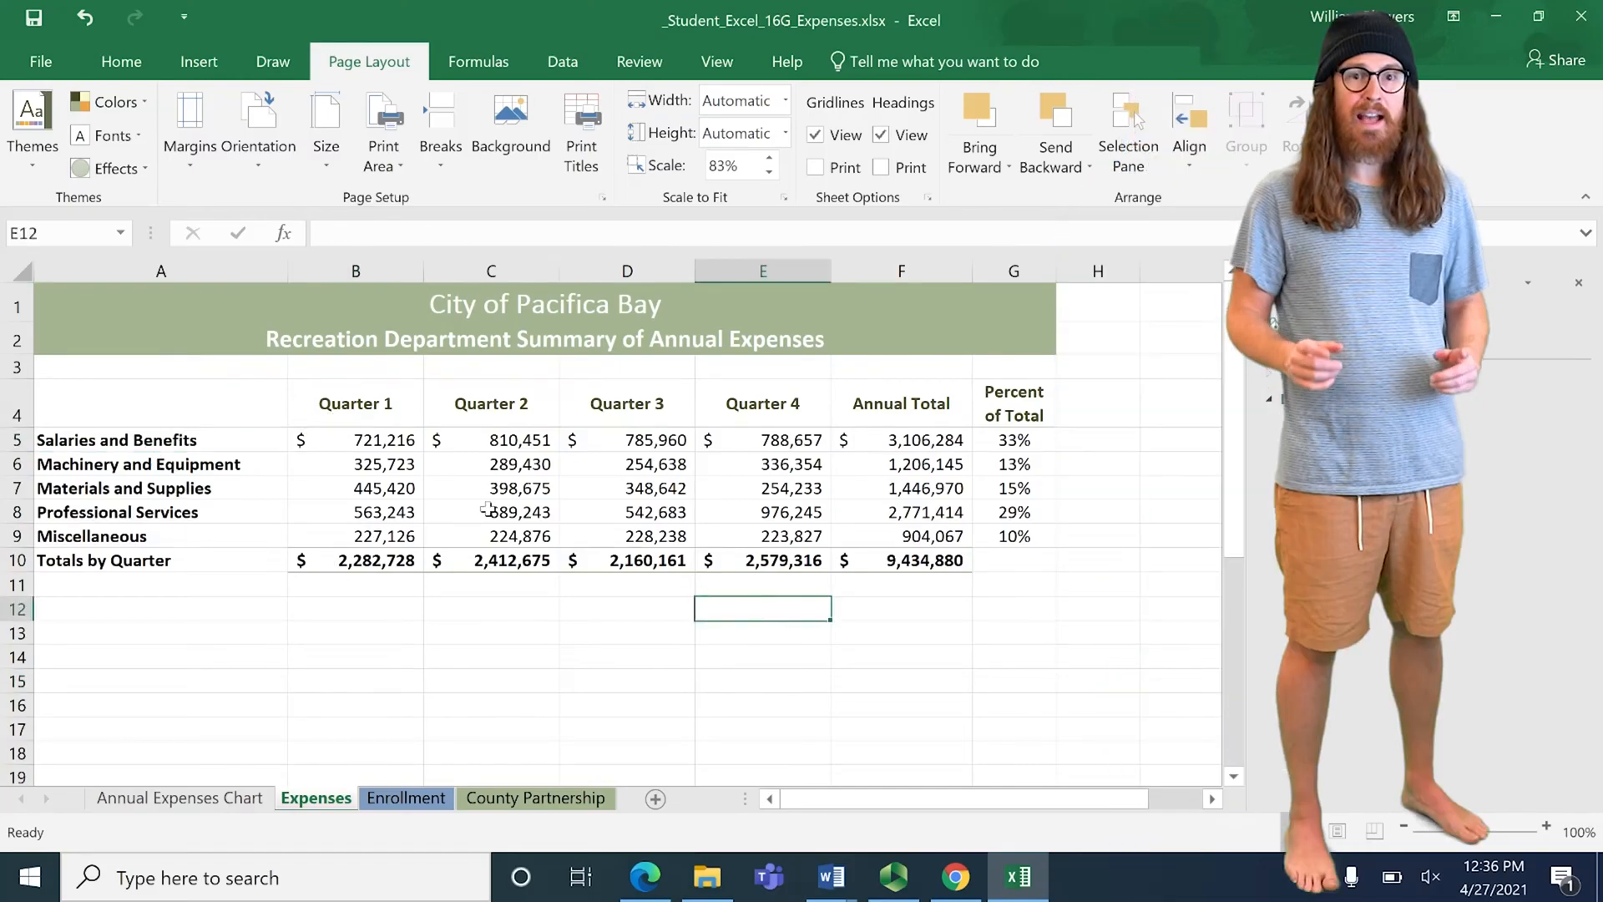
# Step: Insert a Line with Markers chart from the quarter headings B4:E4 and the quarterly totals B10:E10
pyautogui.moveTo(359, 405); pyautogui.dragTo(725, 401)
pyautogui.moveTo(365, 555); pyautogui.dragTo(752, 557)
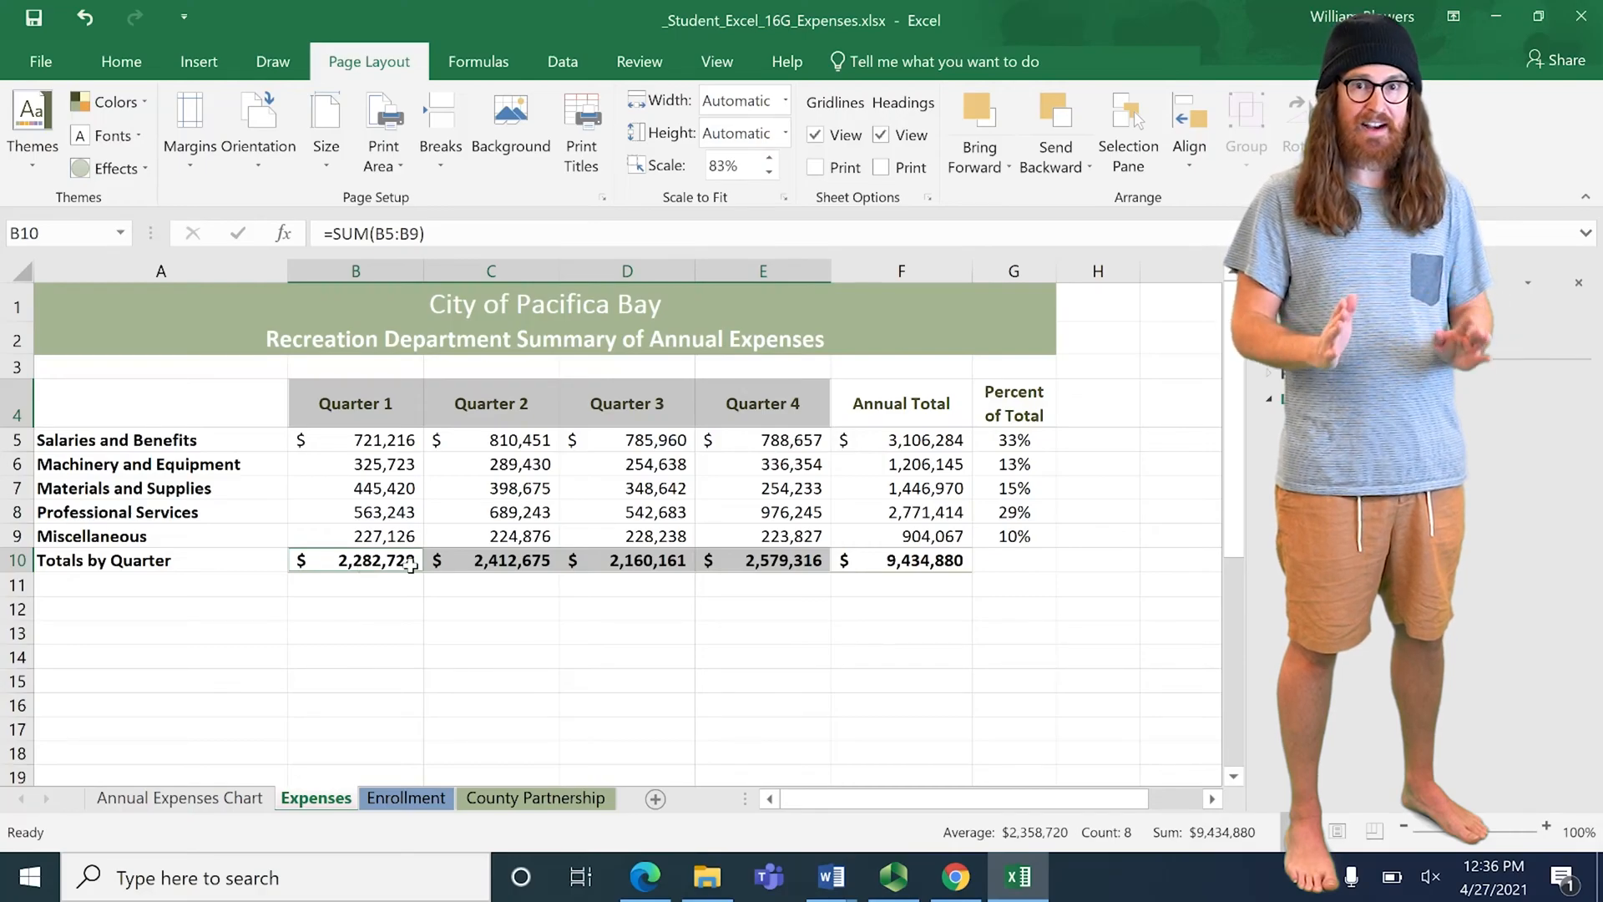
pyautogui.click(221, 60)
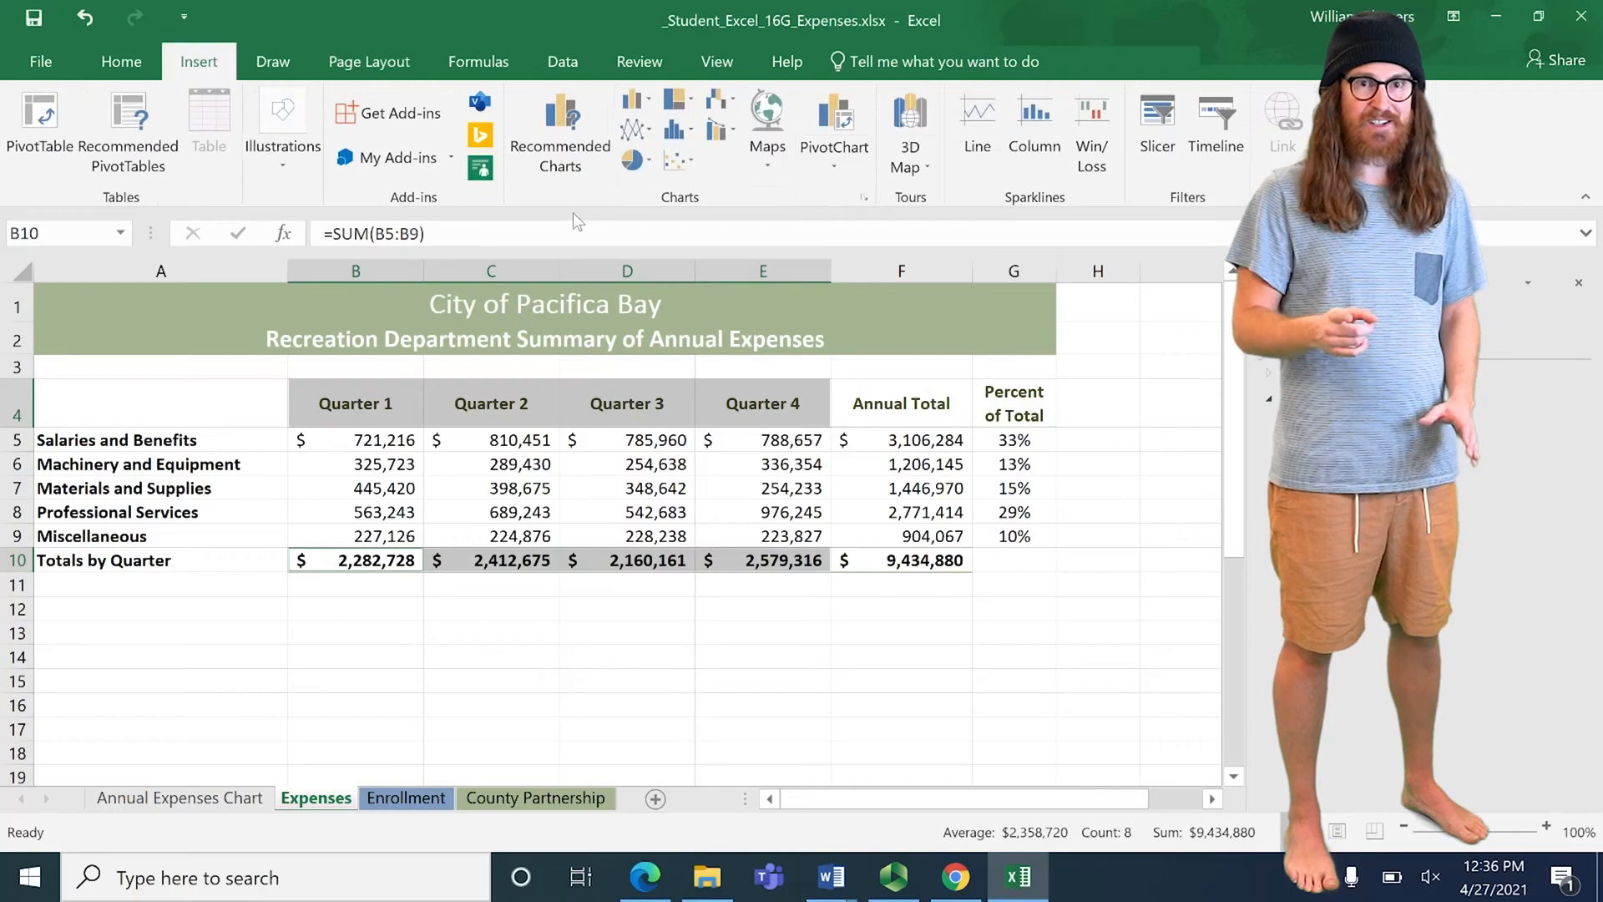
pyautogui.click(864, 199)
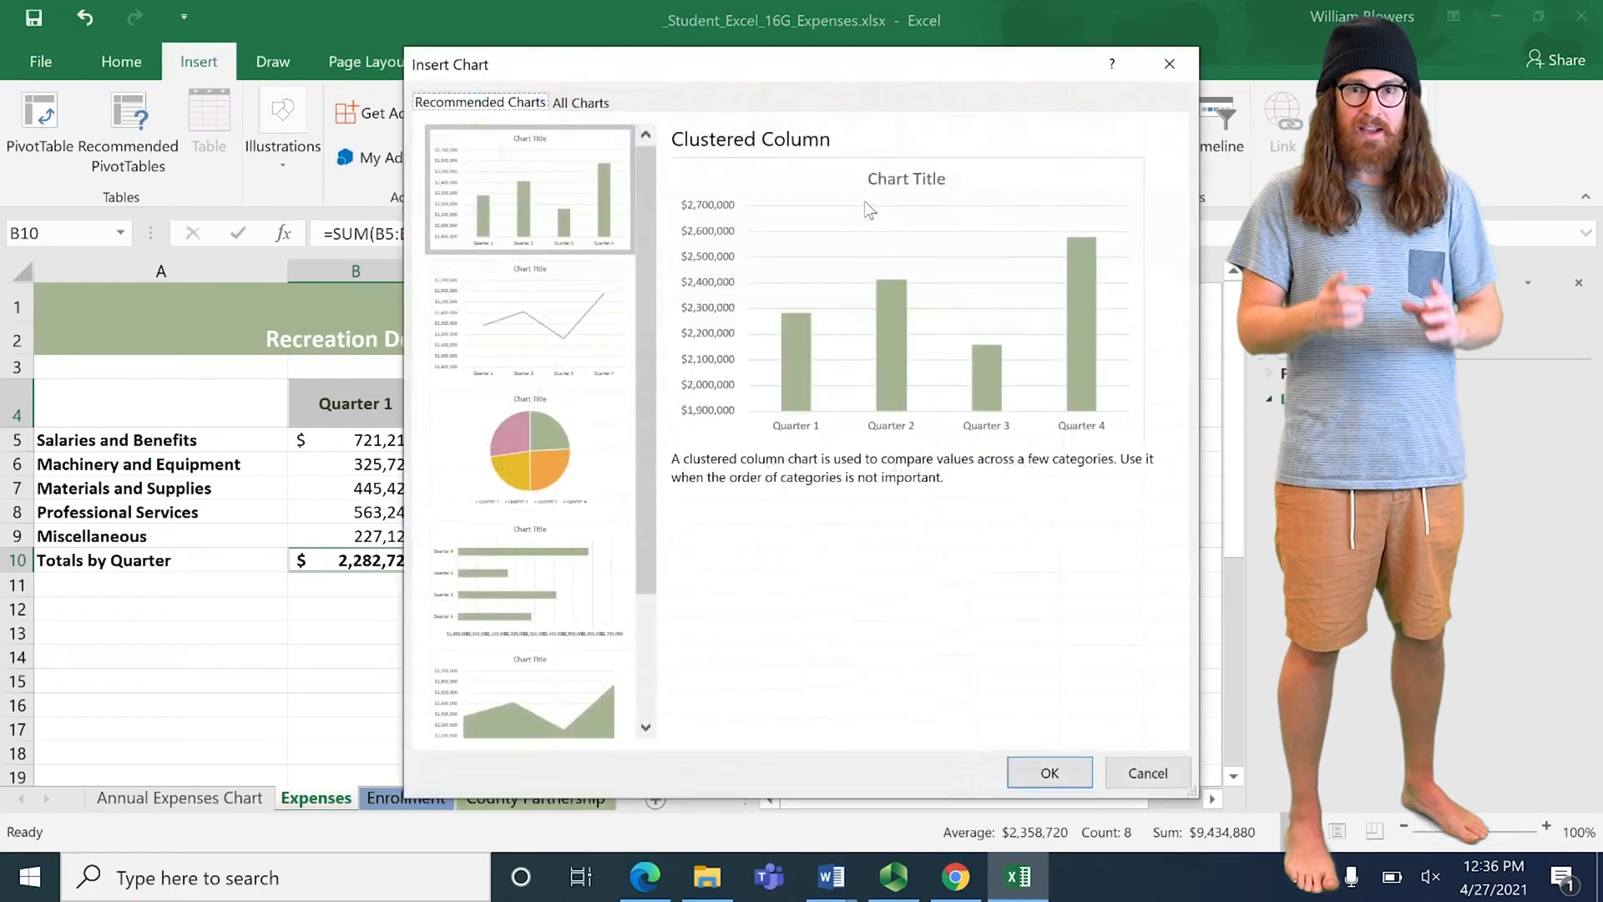
pyautogui.click(579, 102)
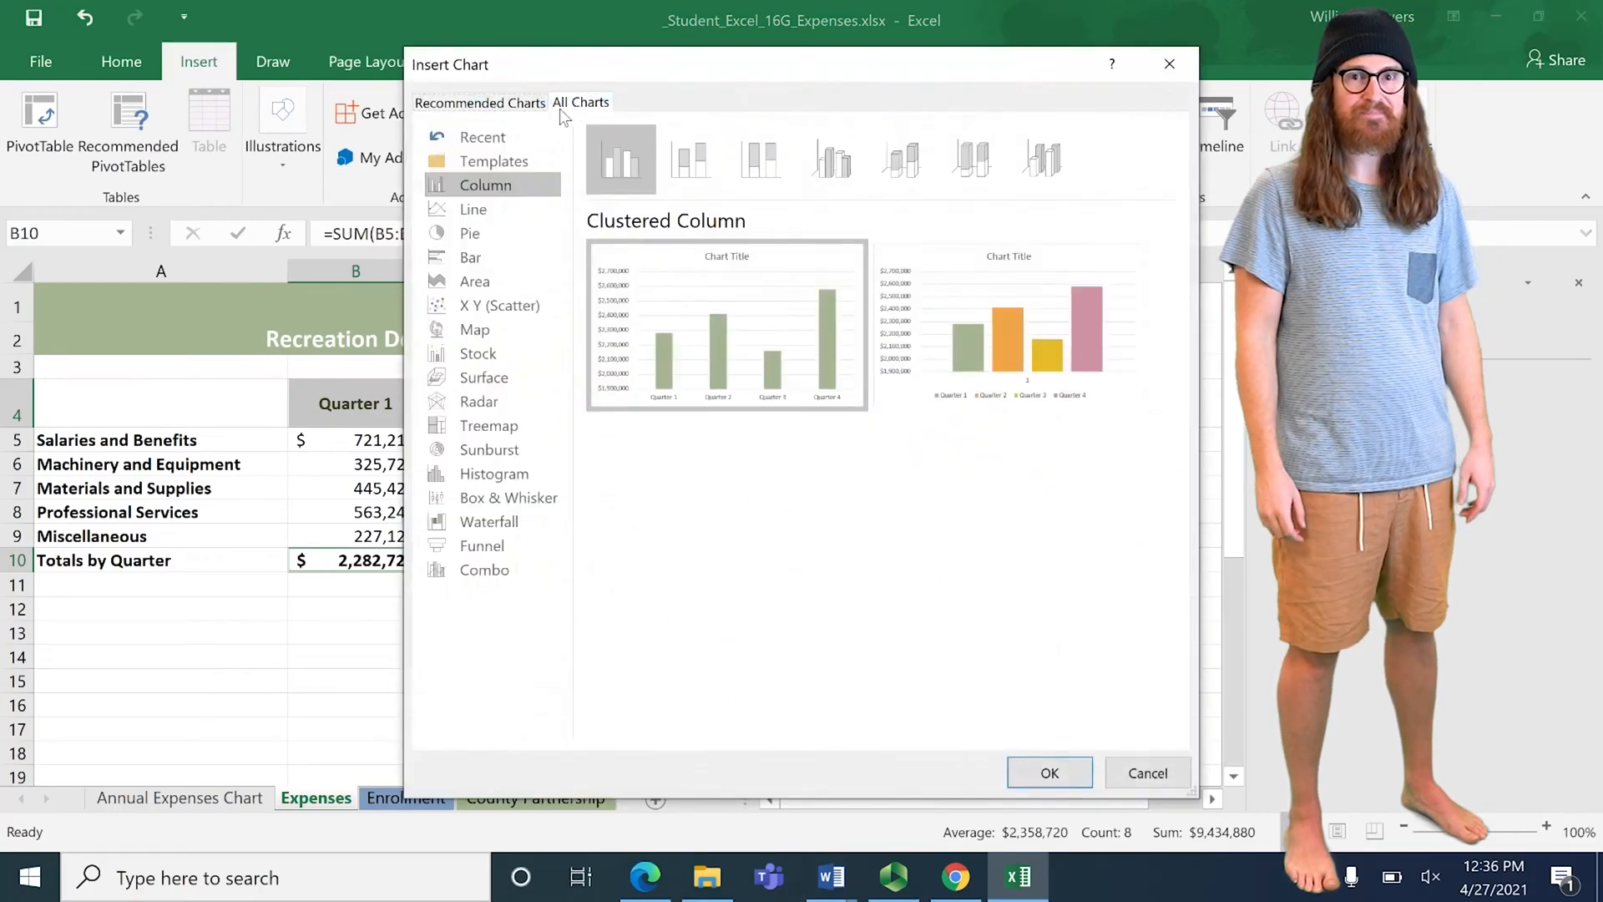
pyautogui.click(451, 209)
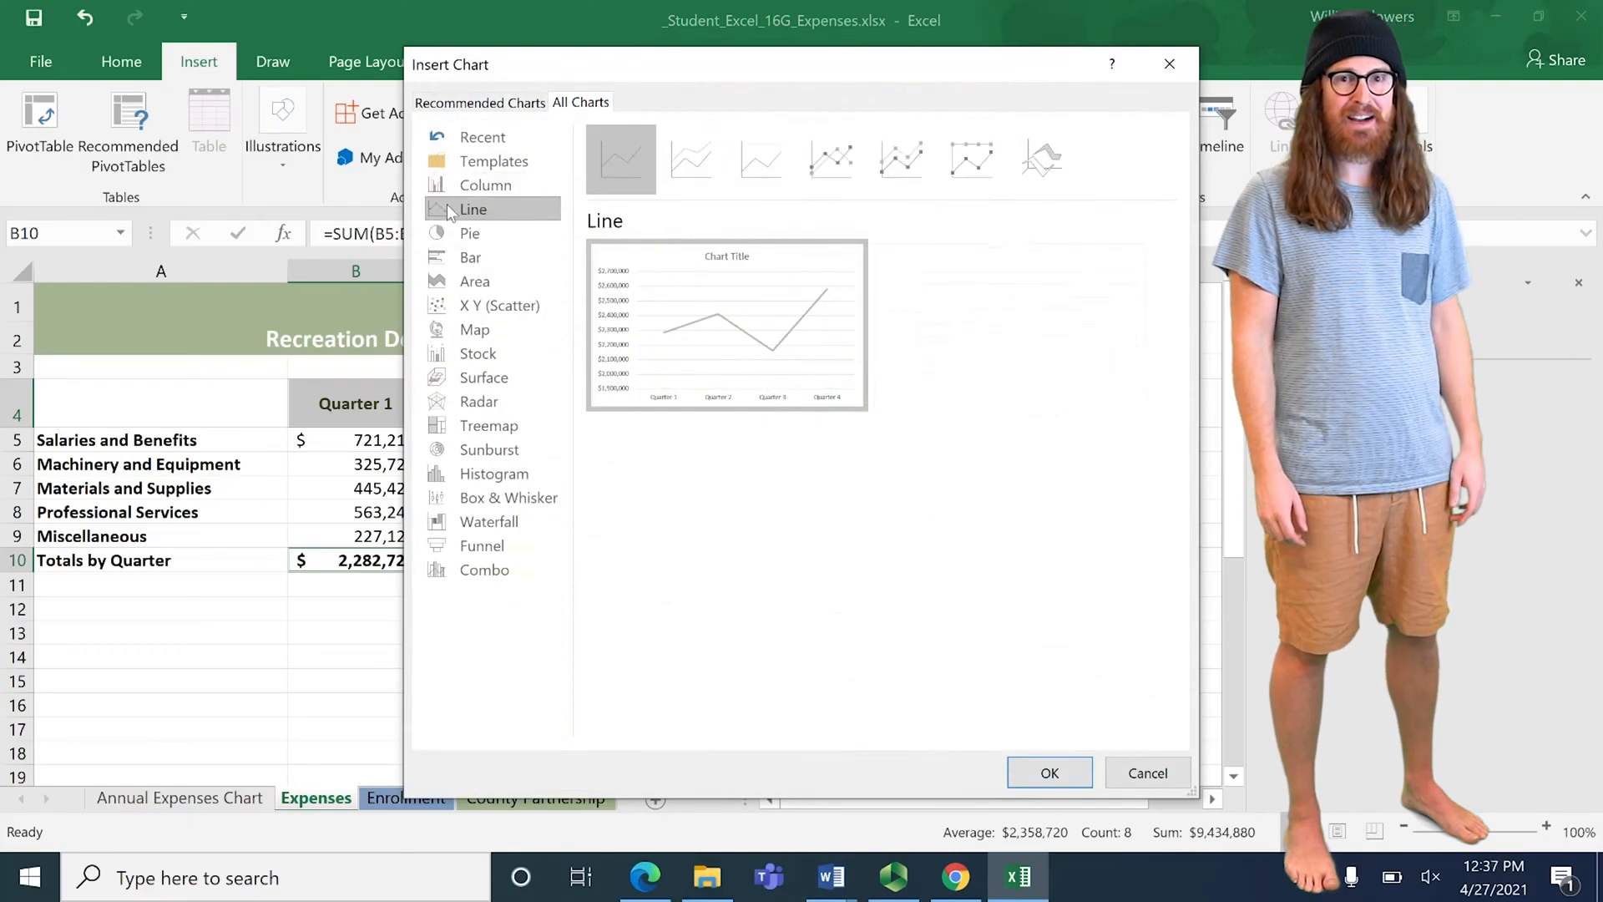
pyautogui.click(824, 167)
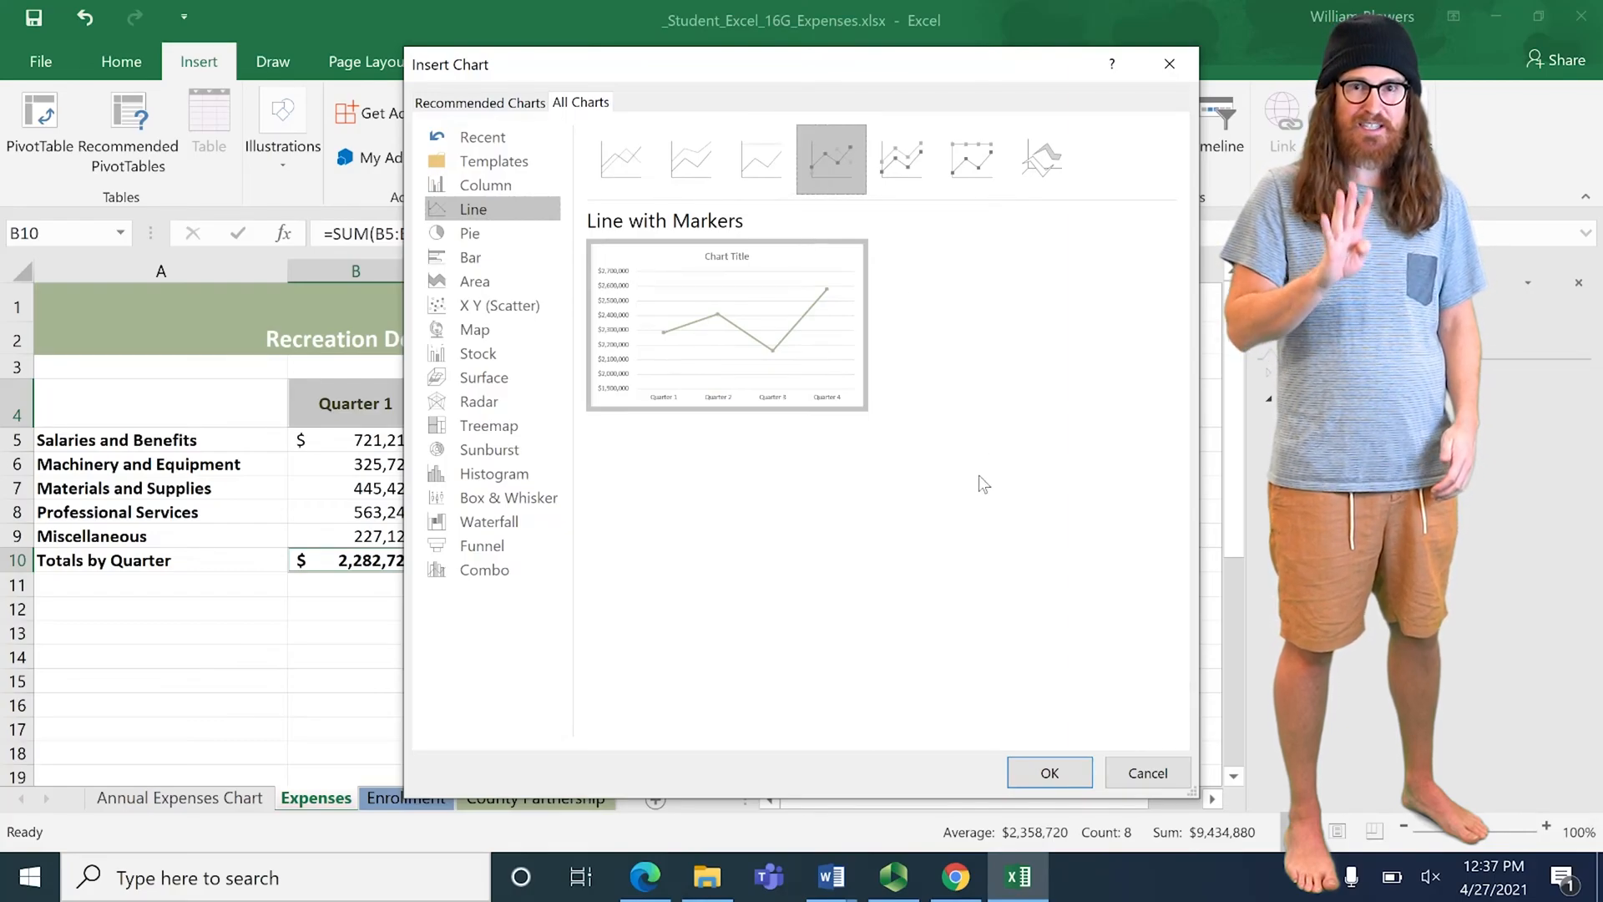
pyautogui.click(1050, 773)
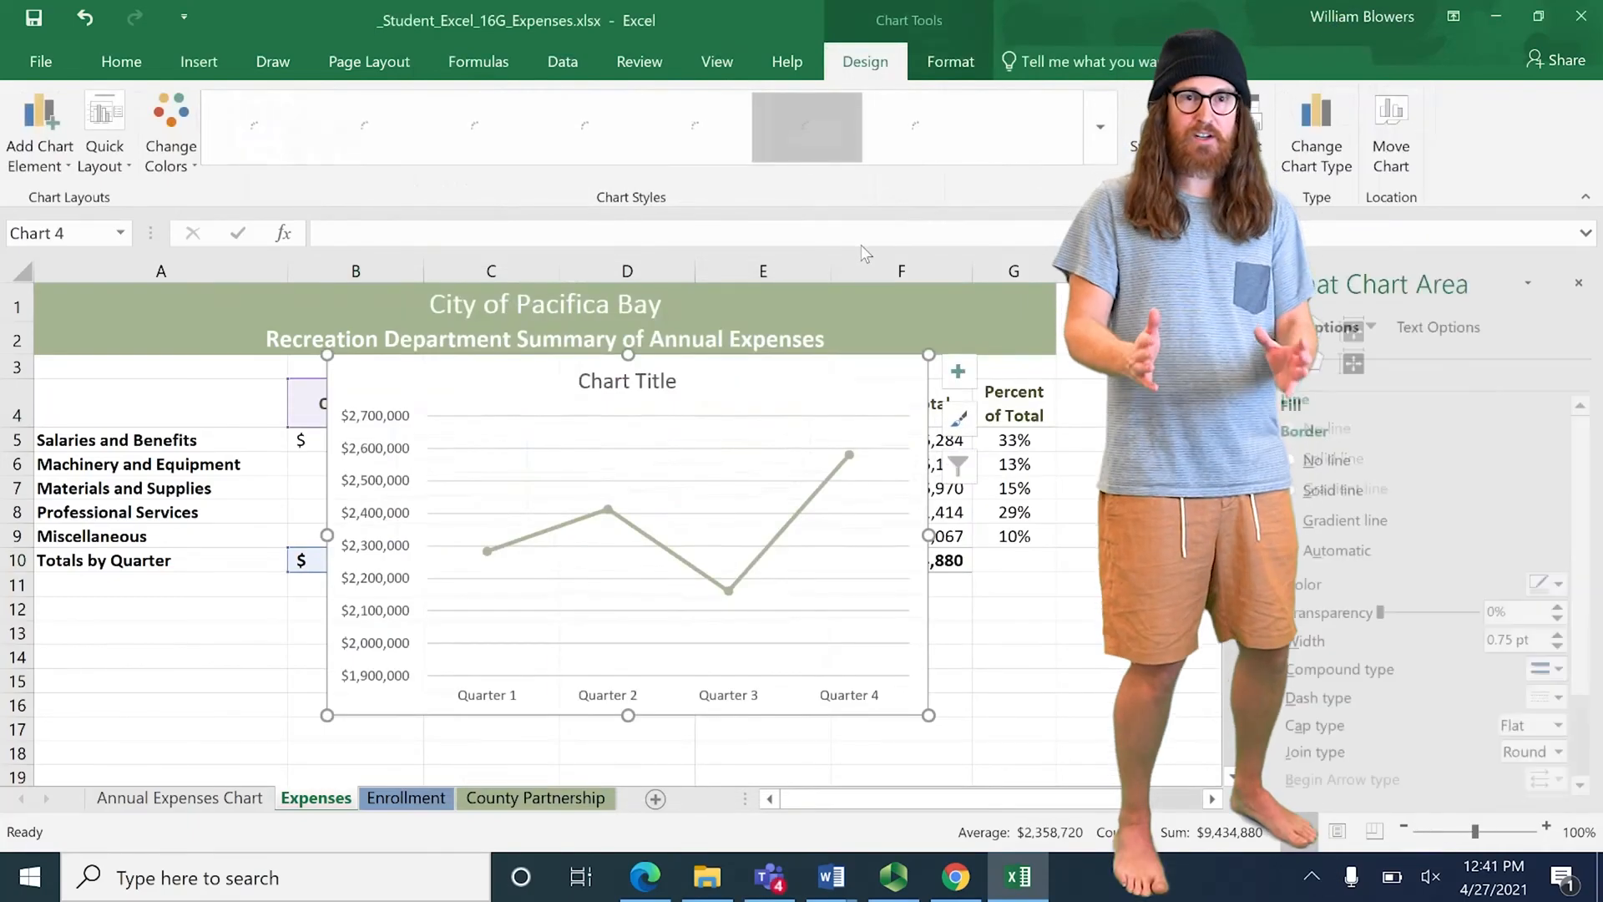
# Step: Undo the accidental shift of the chart's source range and move the line chart below the data to start at cell A12
pyautogui.moveTo(303, 549); pyautogui.dragTo(200, 549)
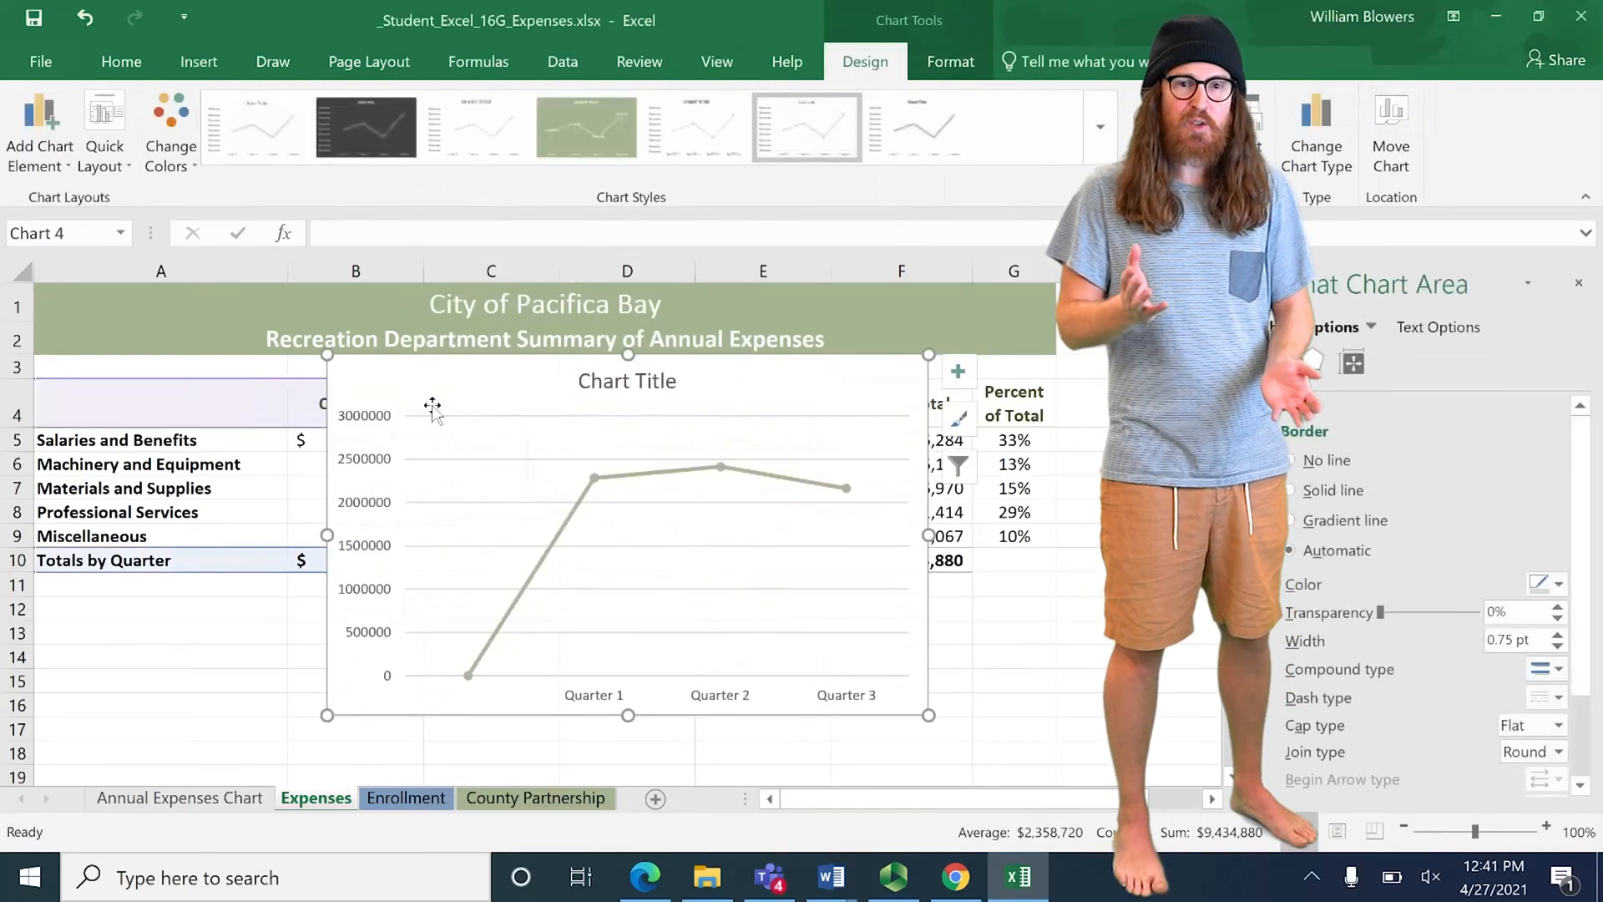
pyautogui.hotkey('ctrl', 'z')
pyautogui.moveTo(431, 373); pyautogui.dragTo(108, 616)
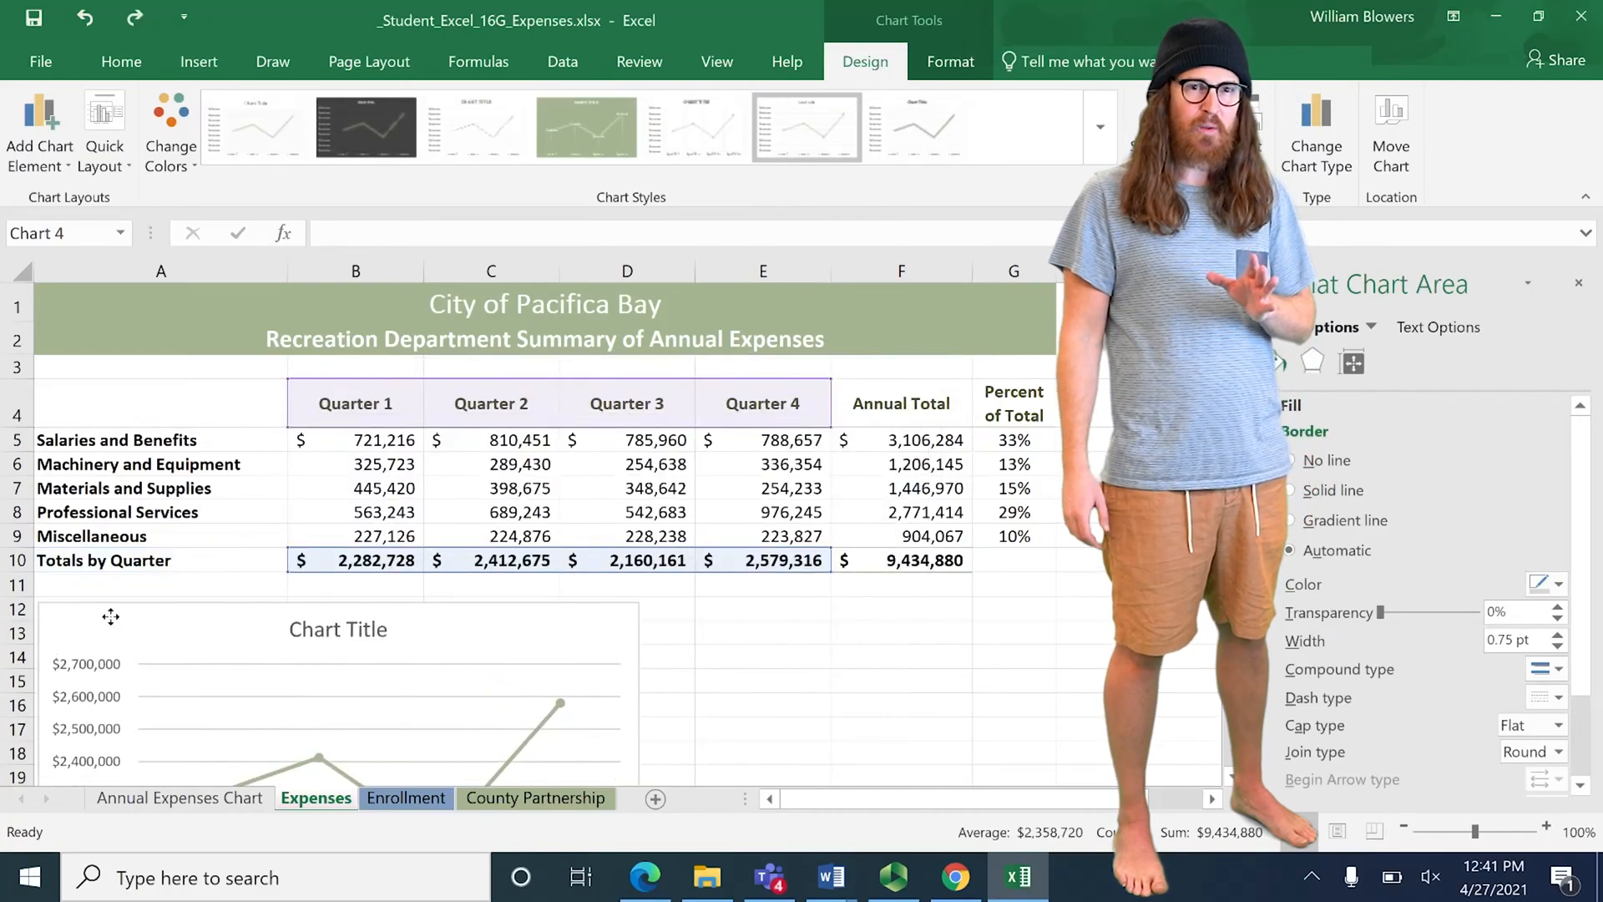
# Step: Change the line chart's title to Recreation Department Expense Summary
pyautogui.click(297, 628)
pyautogui.doubleClick(323, 633)
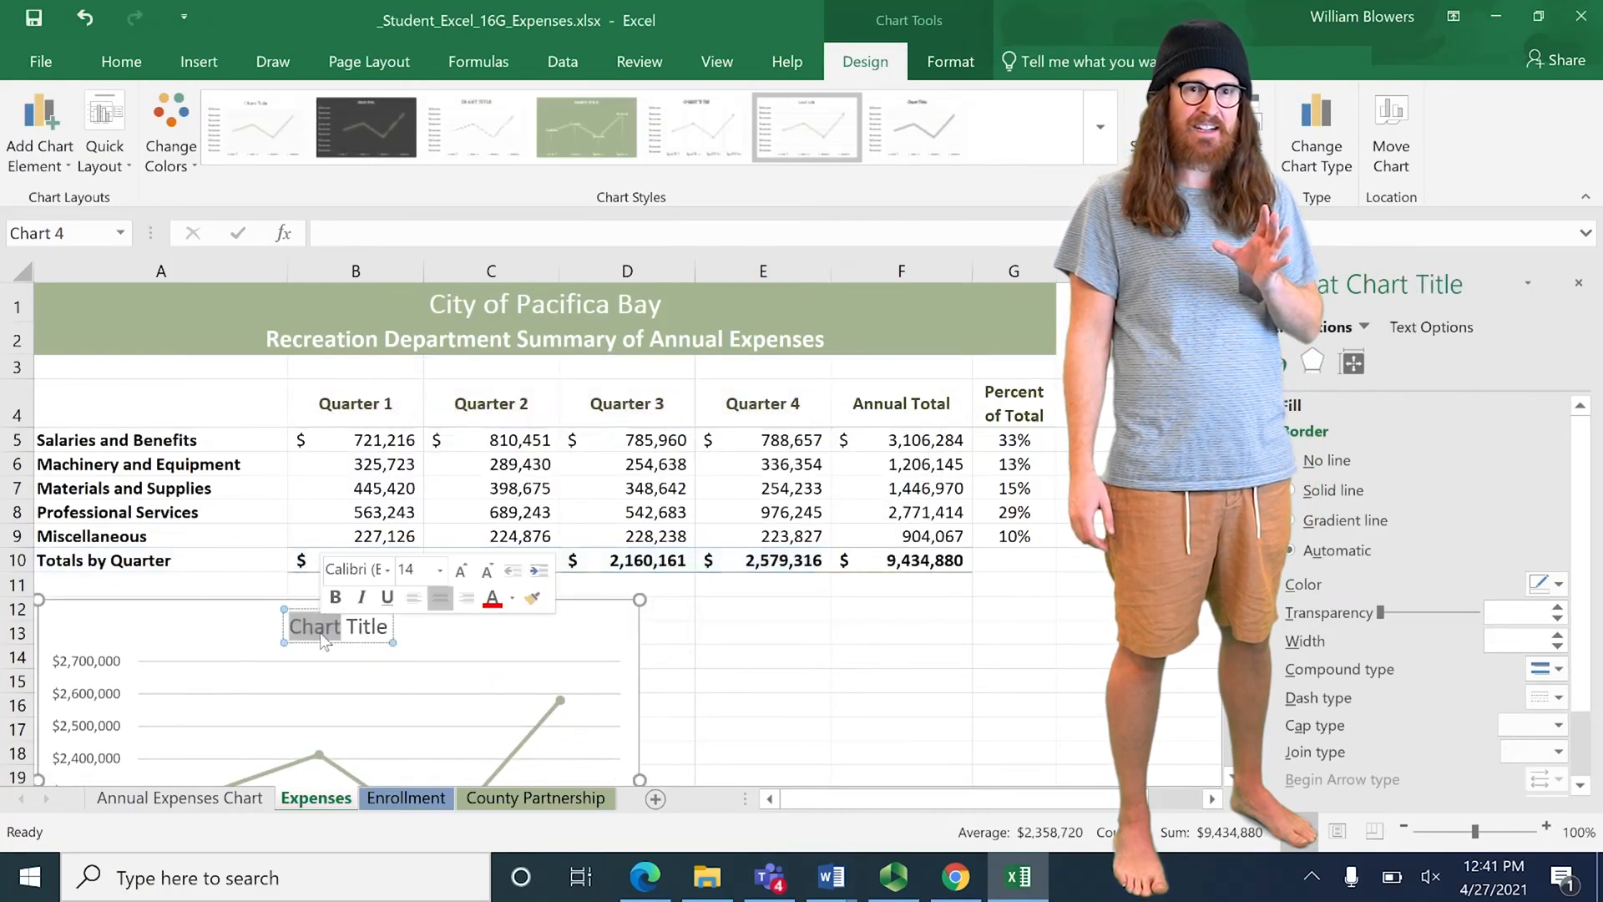
pyautogui.tripleClick(321, 641)
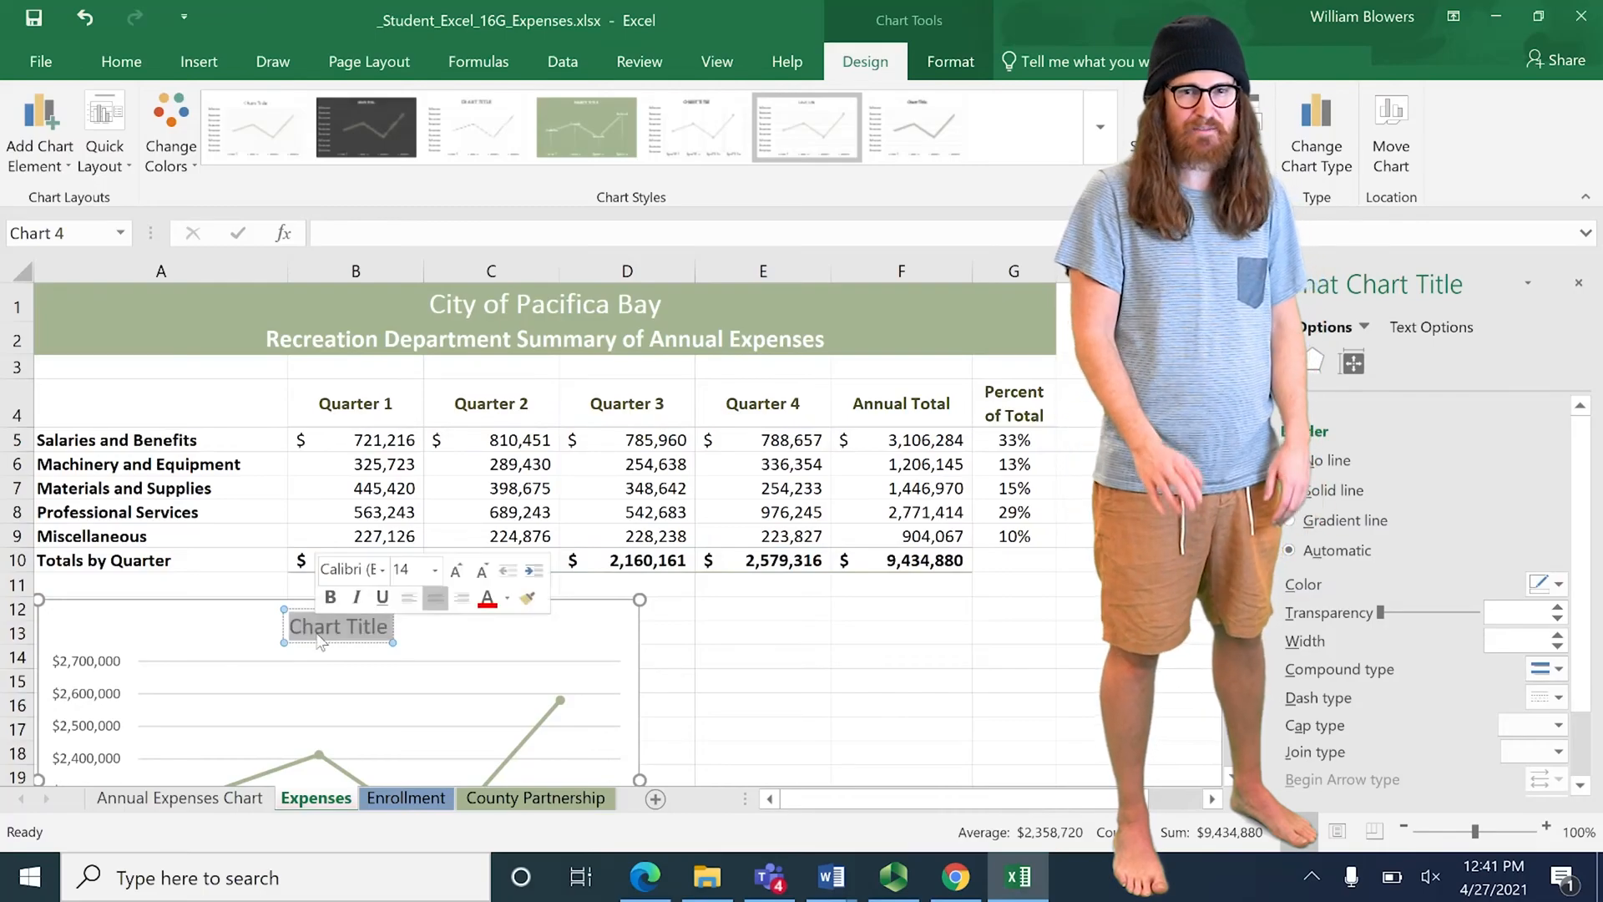
pyautogui.write('Recreation E')
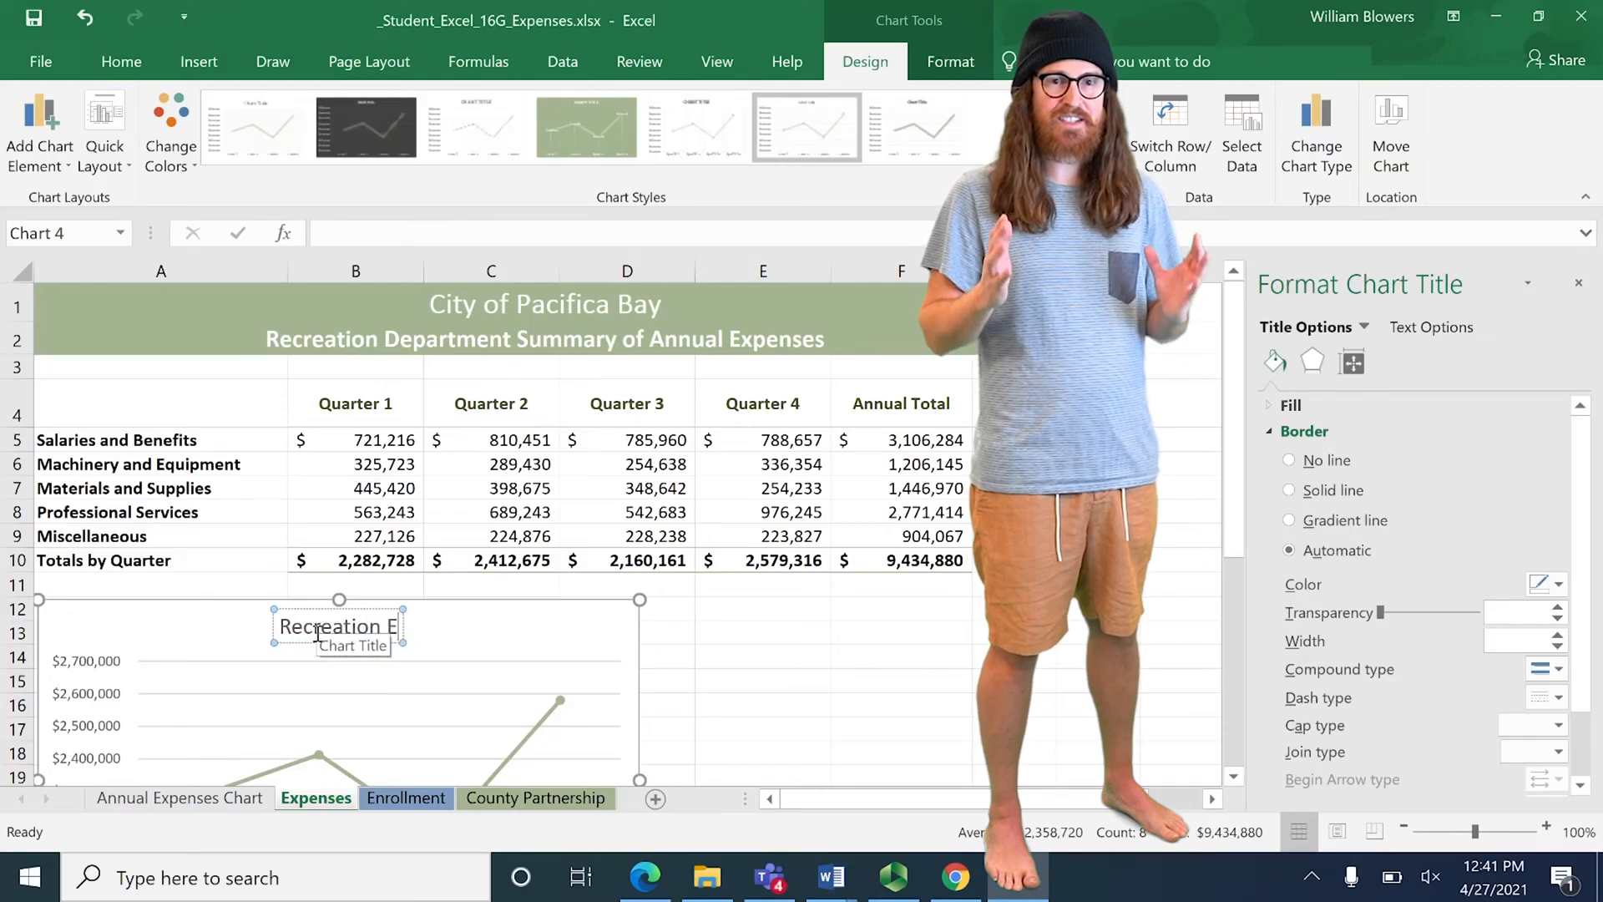
pyautogui.press('BackSpace')
pyautogui.write('De')
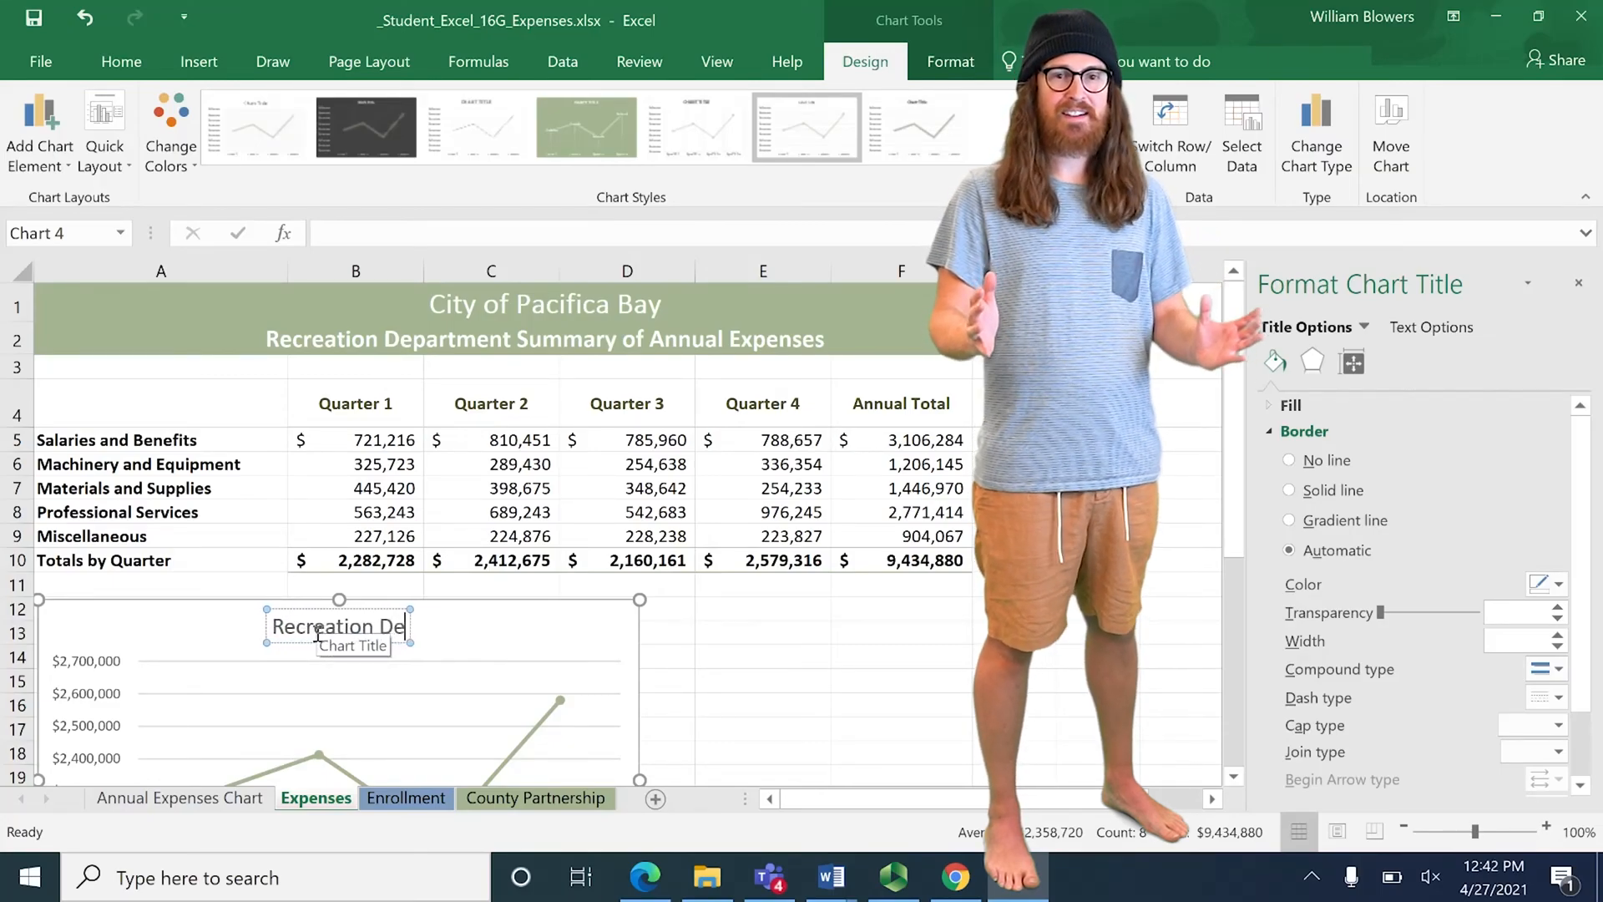
pyautogui.write('partment Expense S')
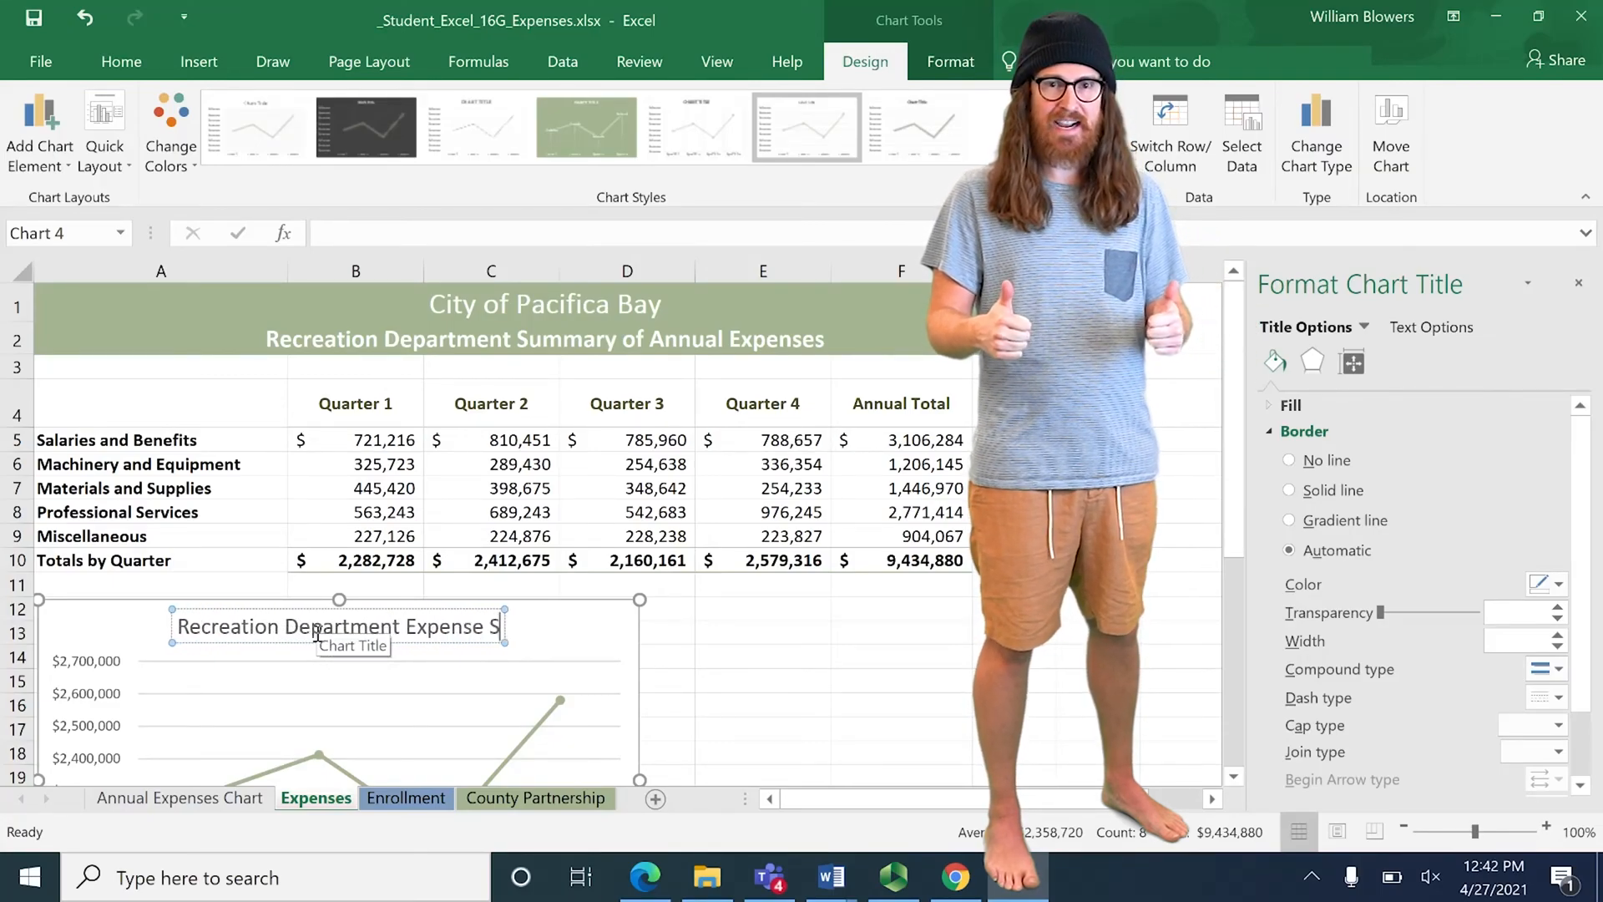
pyautogui.write('ummary')
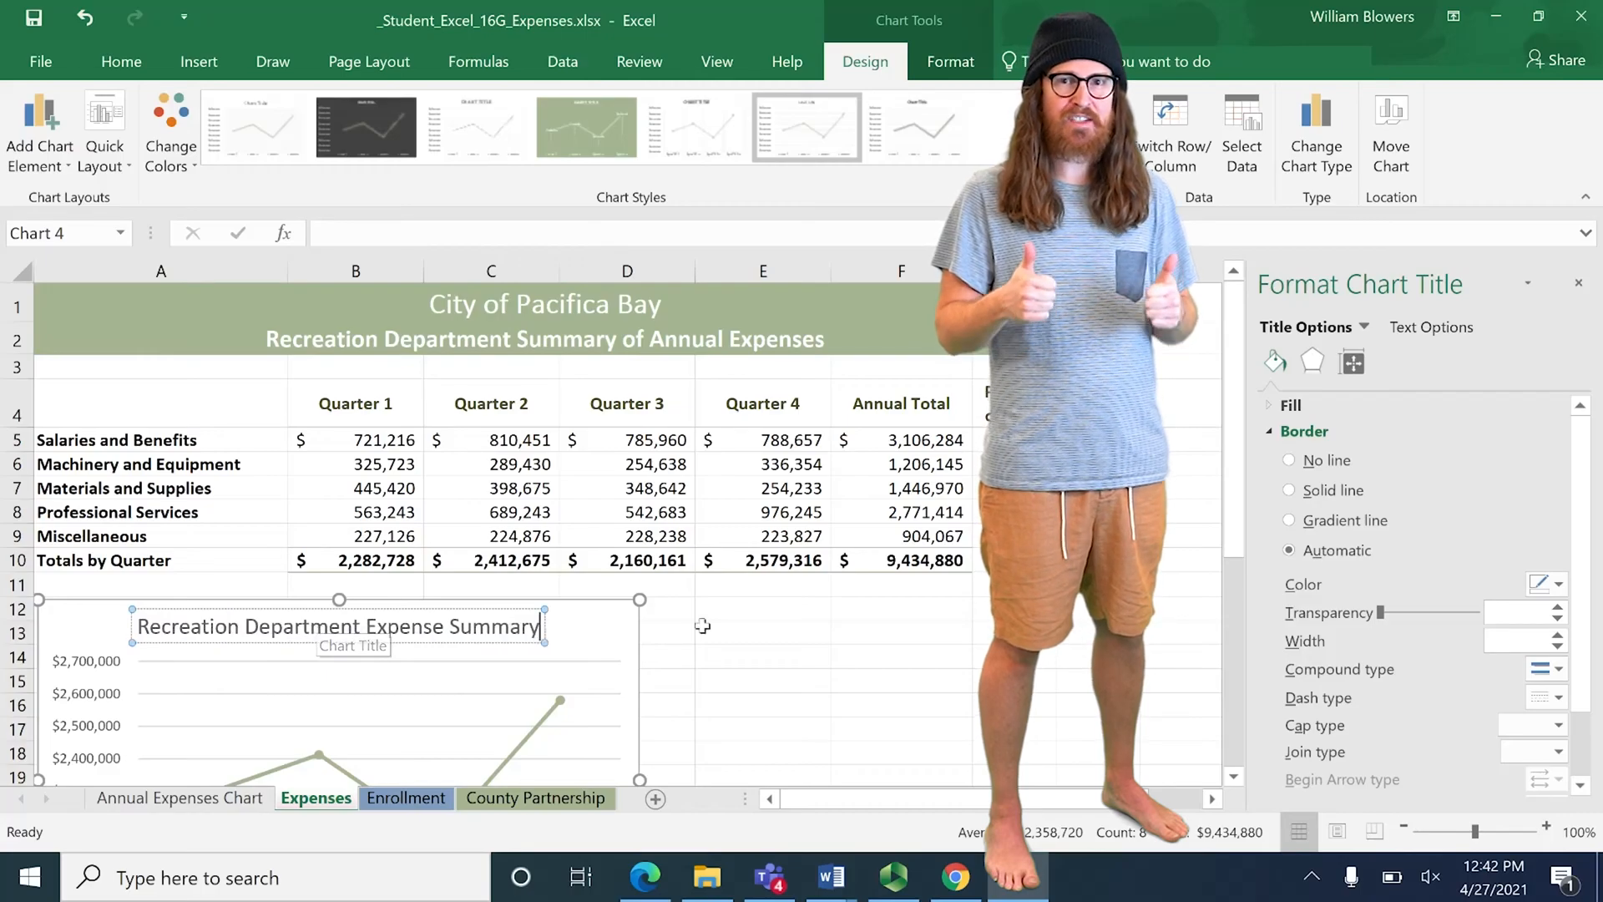
pyautogui.click(702, 625)
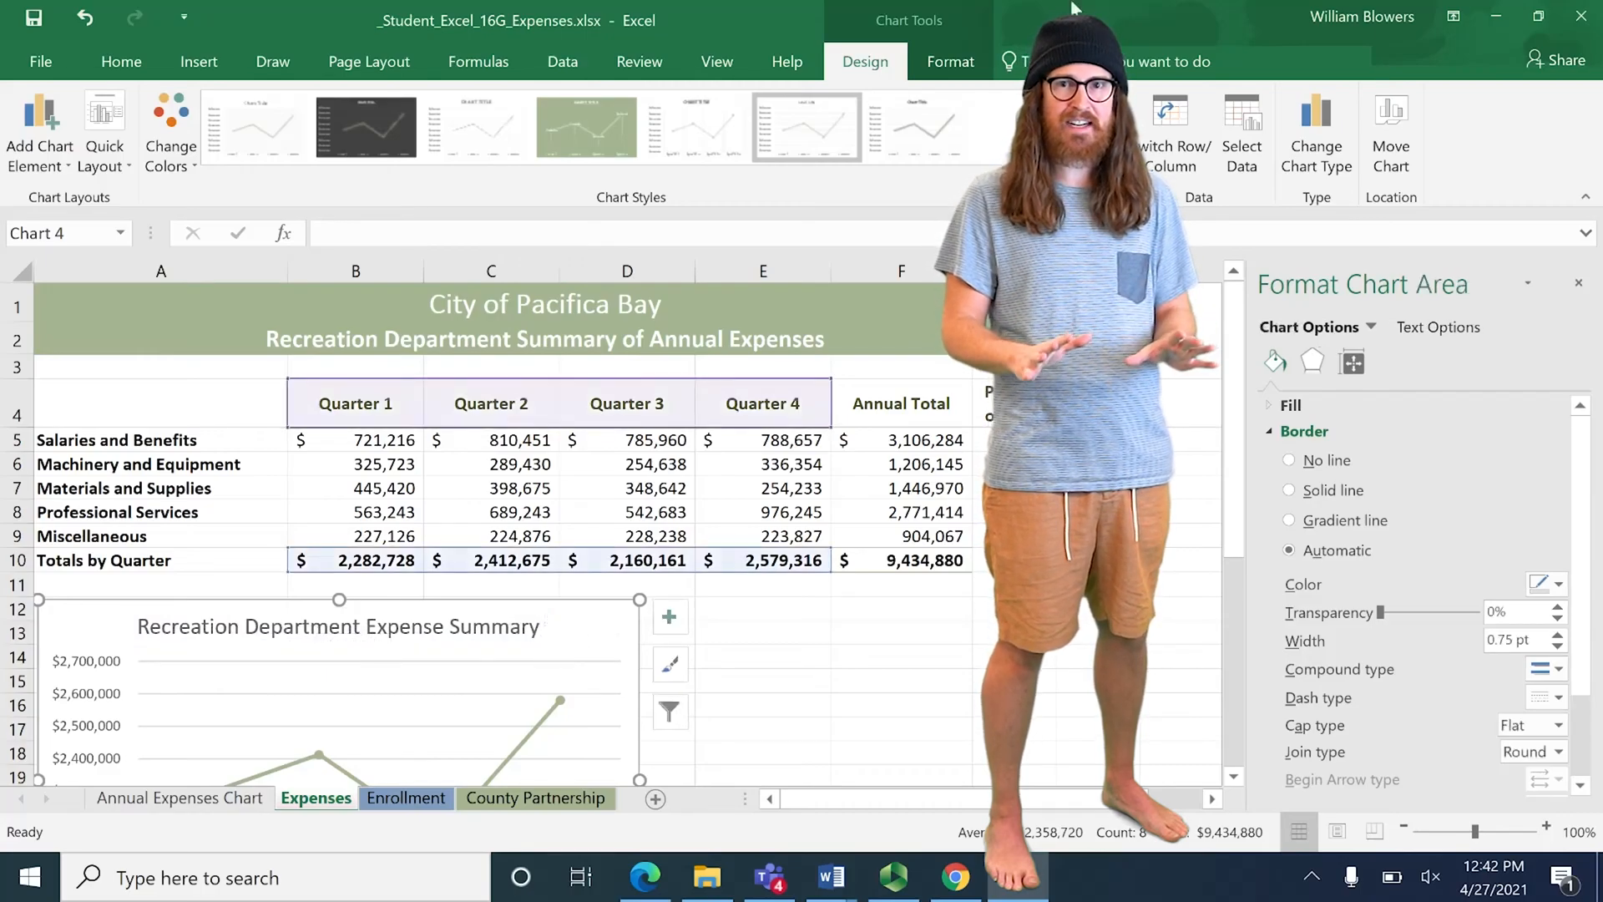
# Step: Set the line chart's width to 7.5 inches
pyautogui.click(951, 61)
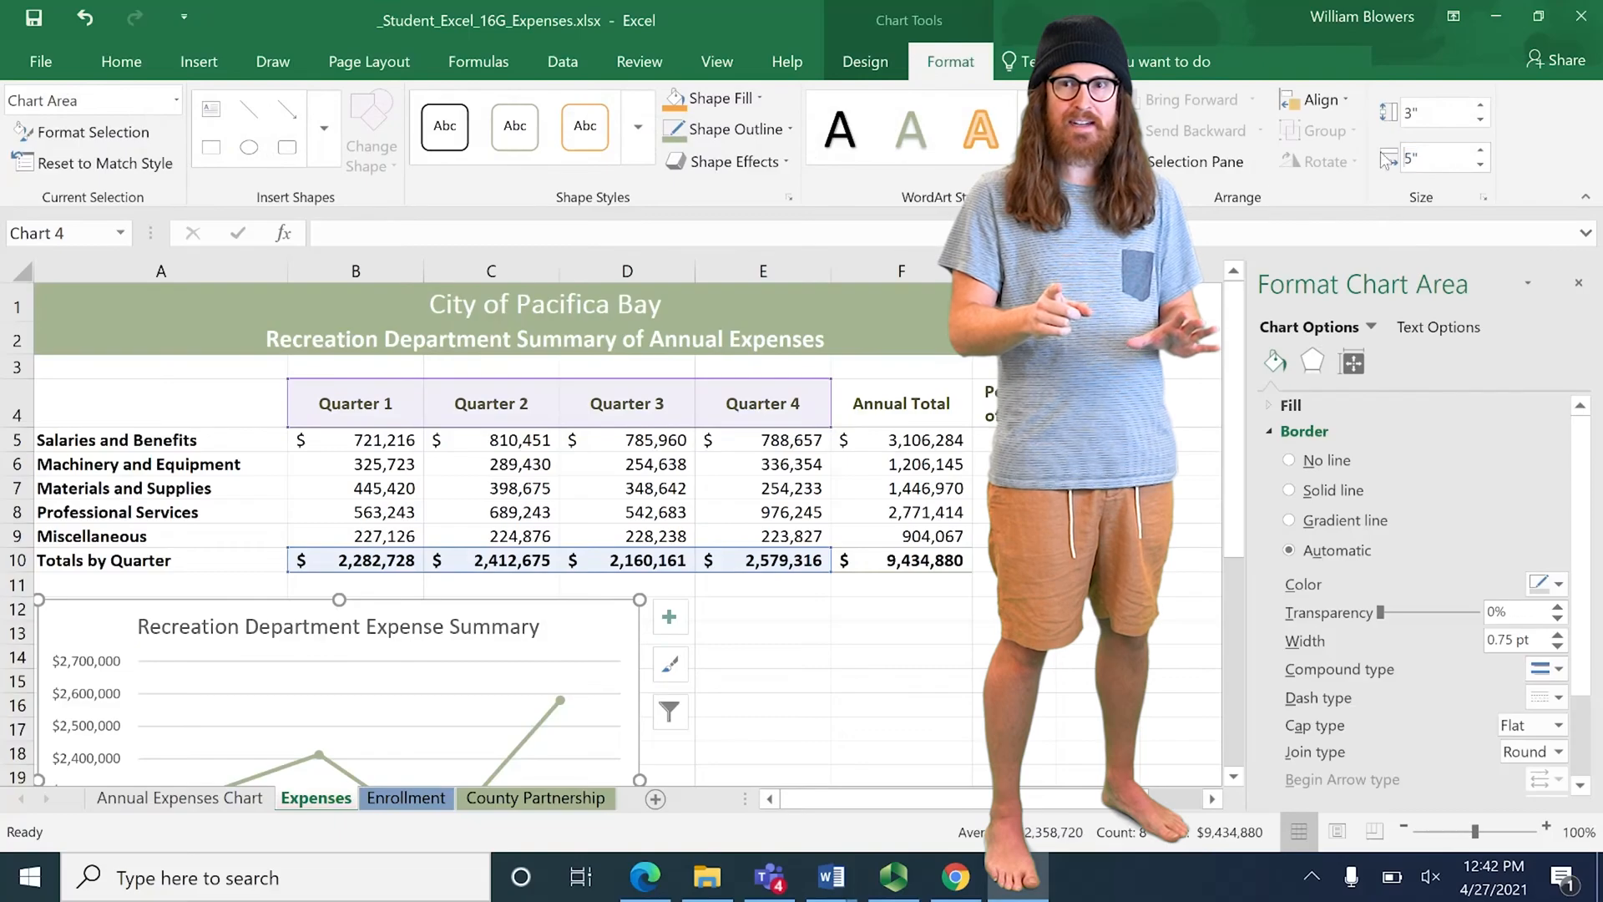
pyautogui.write('7.5')
pyautogui.press('Return')
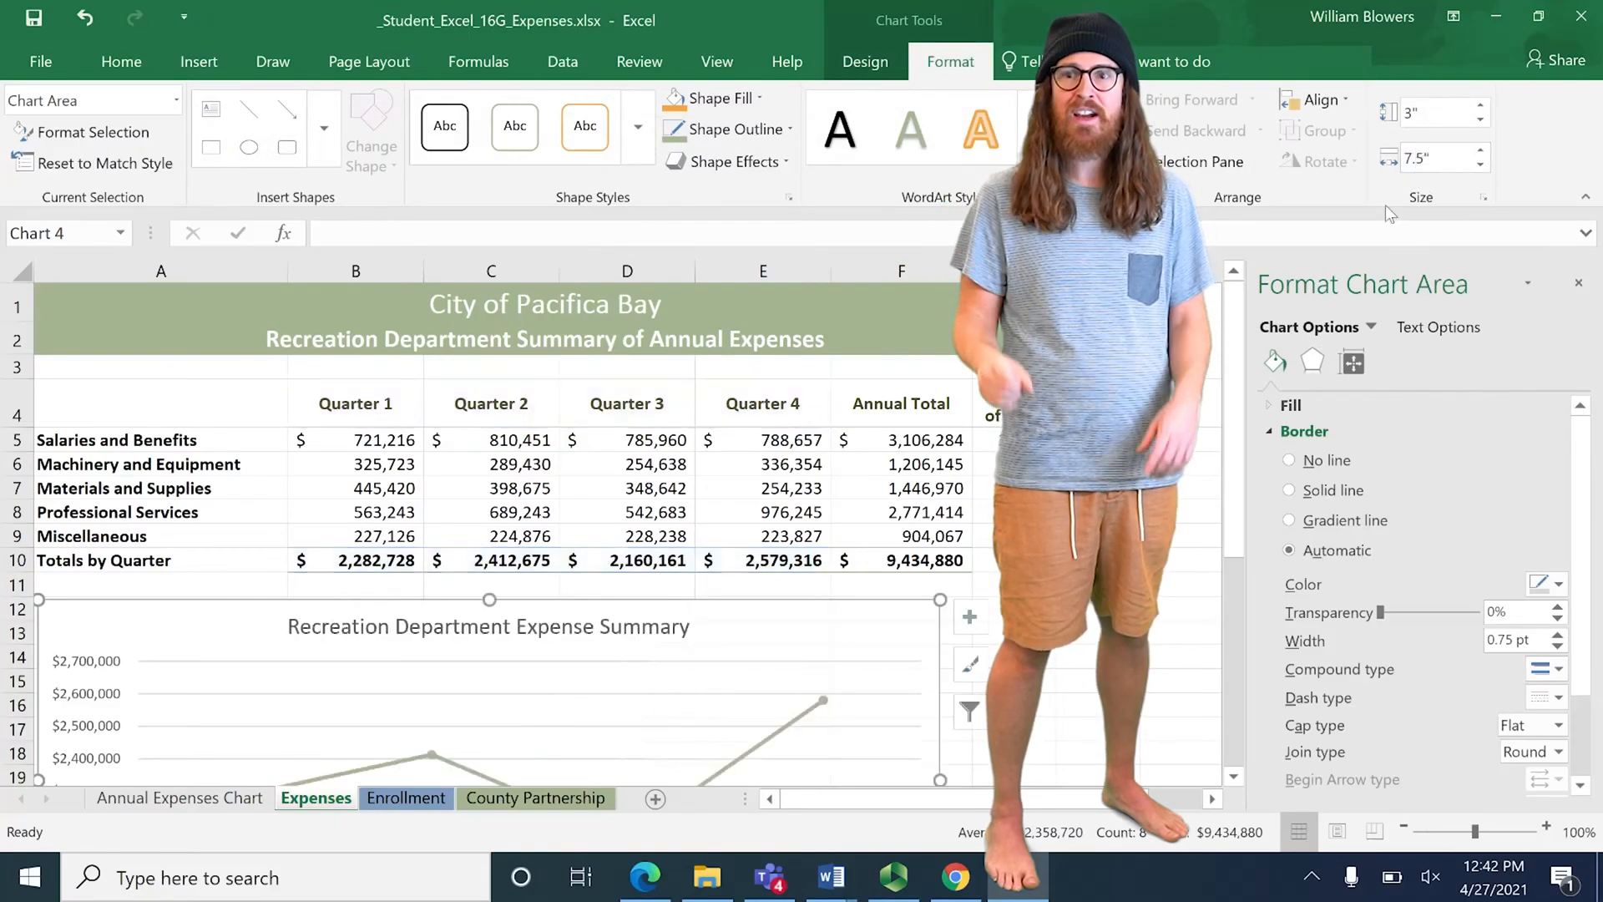
# Step: Open the vertical axis options of the line chart and set the minimum bound to 2.1E6
pyautogui.scroll(-2, 484, 534)
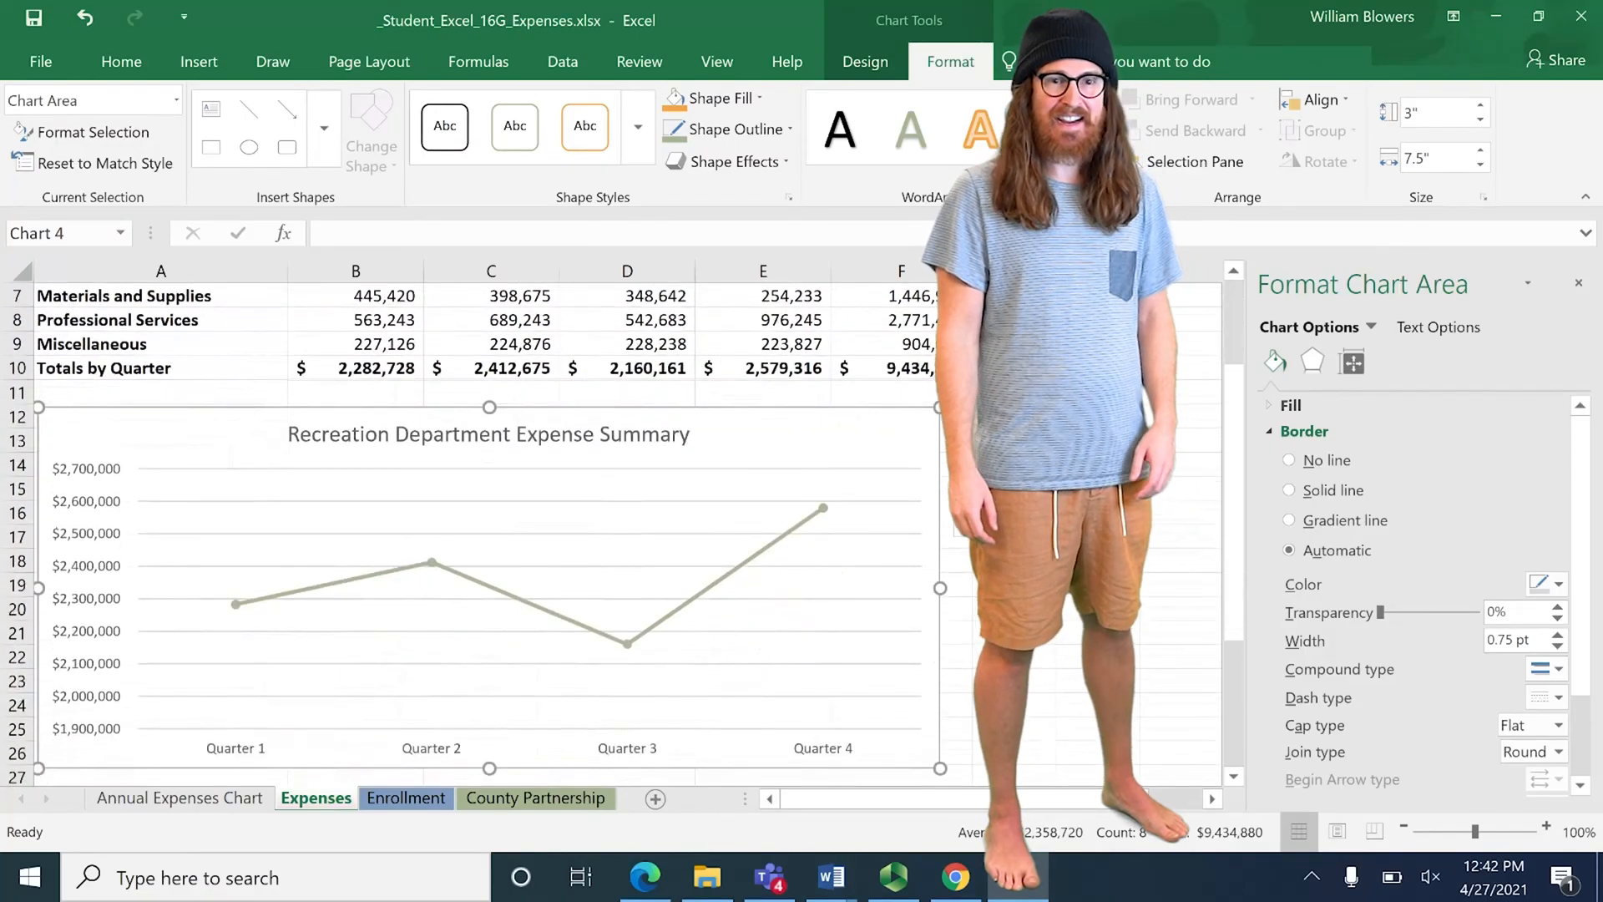
pyautogui.click(104, 477)
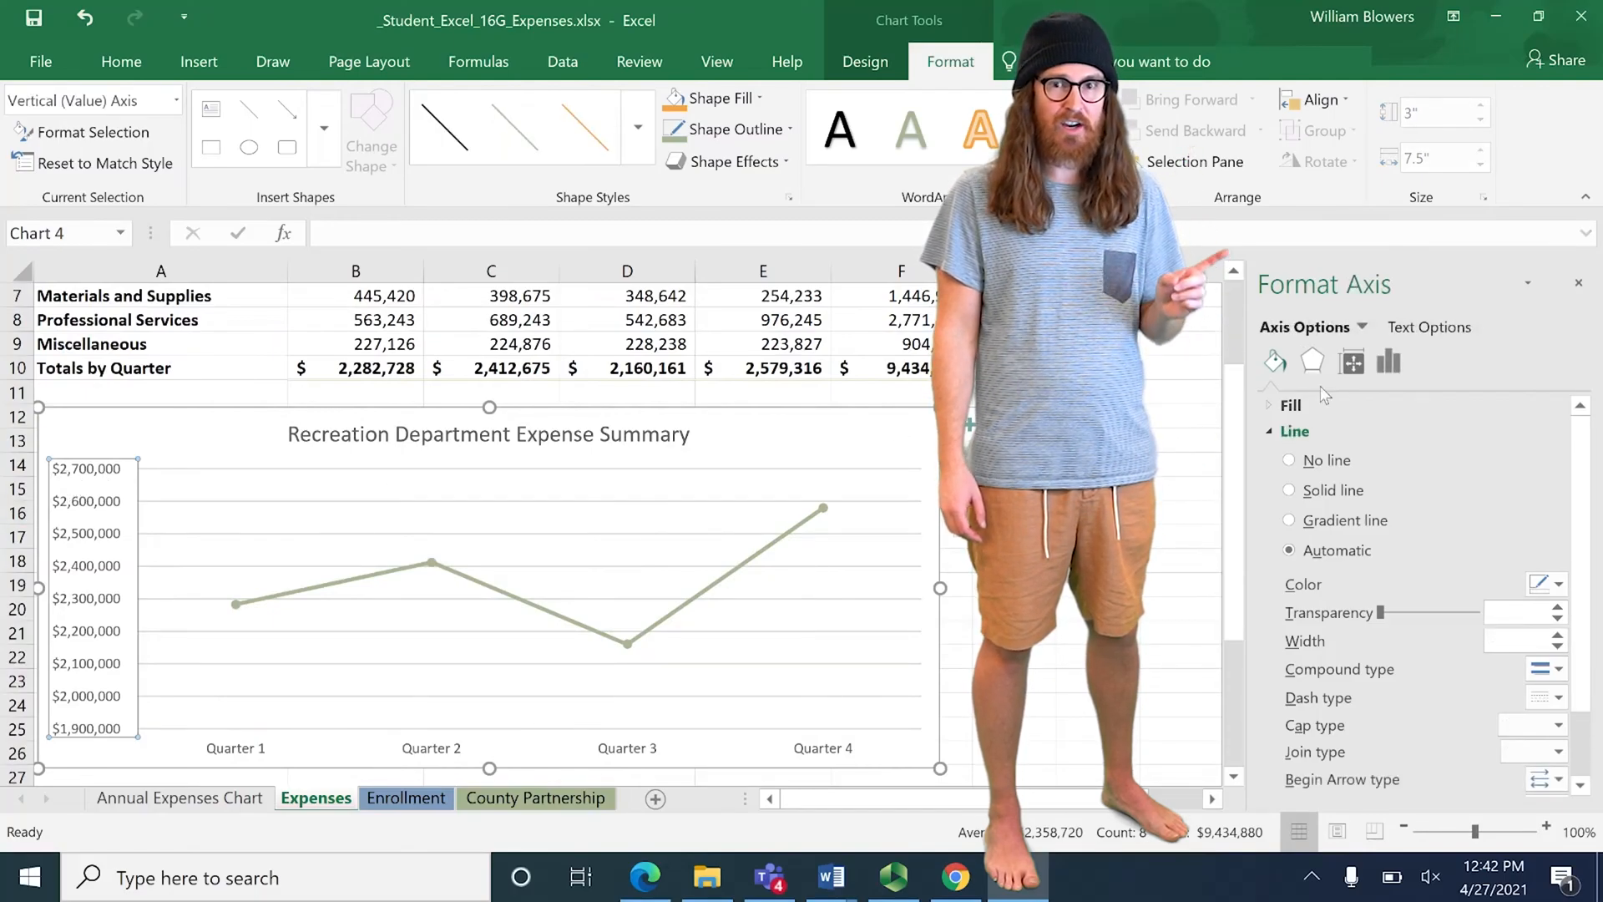
pyautogui.click(1319, 361)
pyautogui.click(1278, 361)
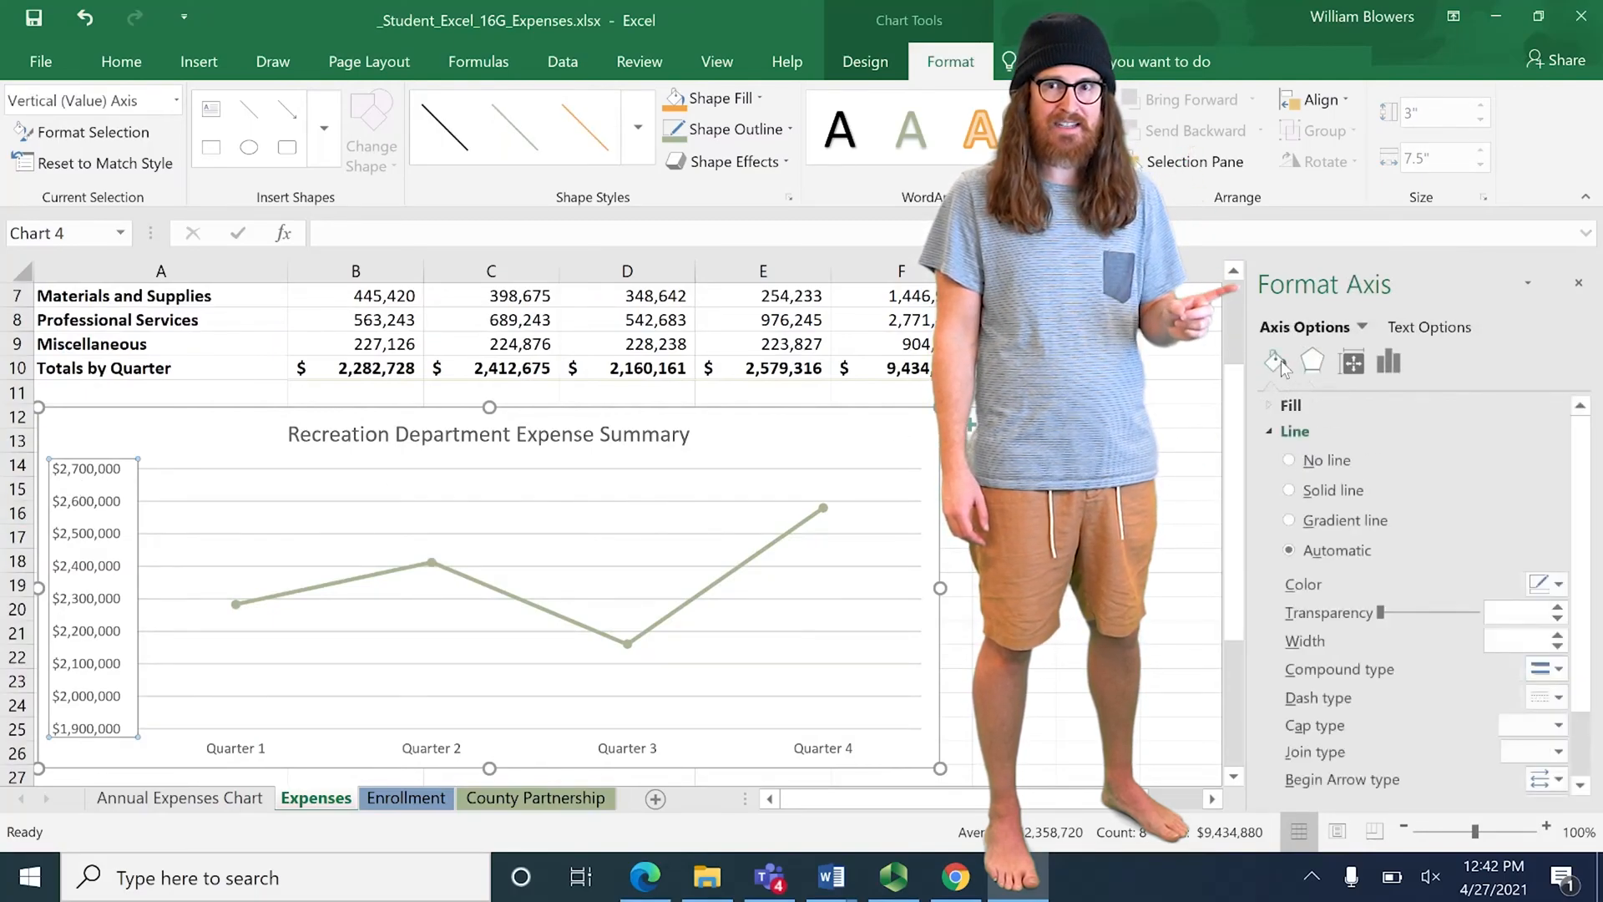
pyautogui.click(1352, 362)
pyautogui.click(1387, 364)
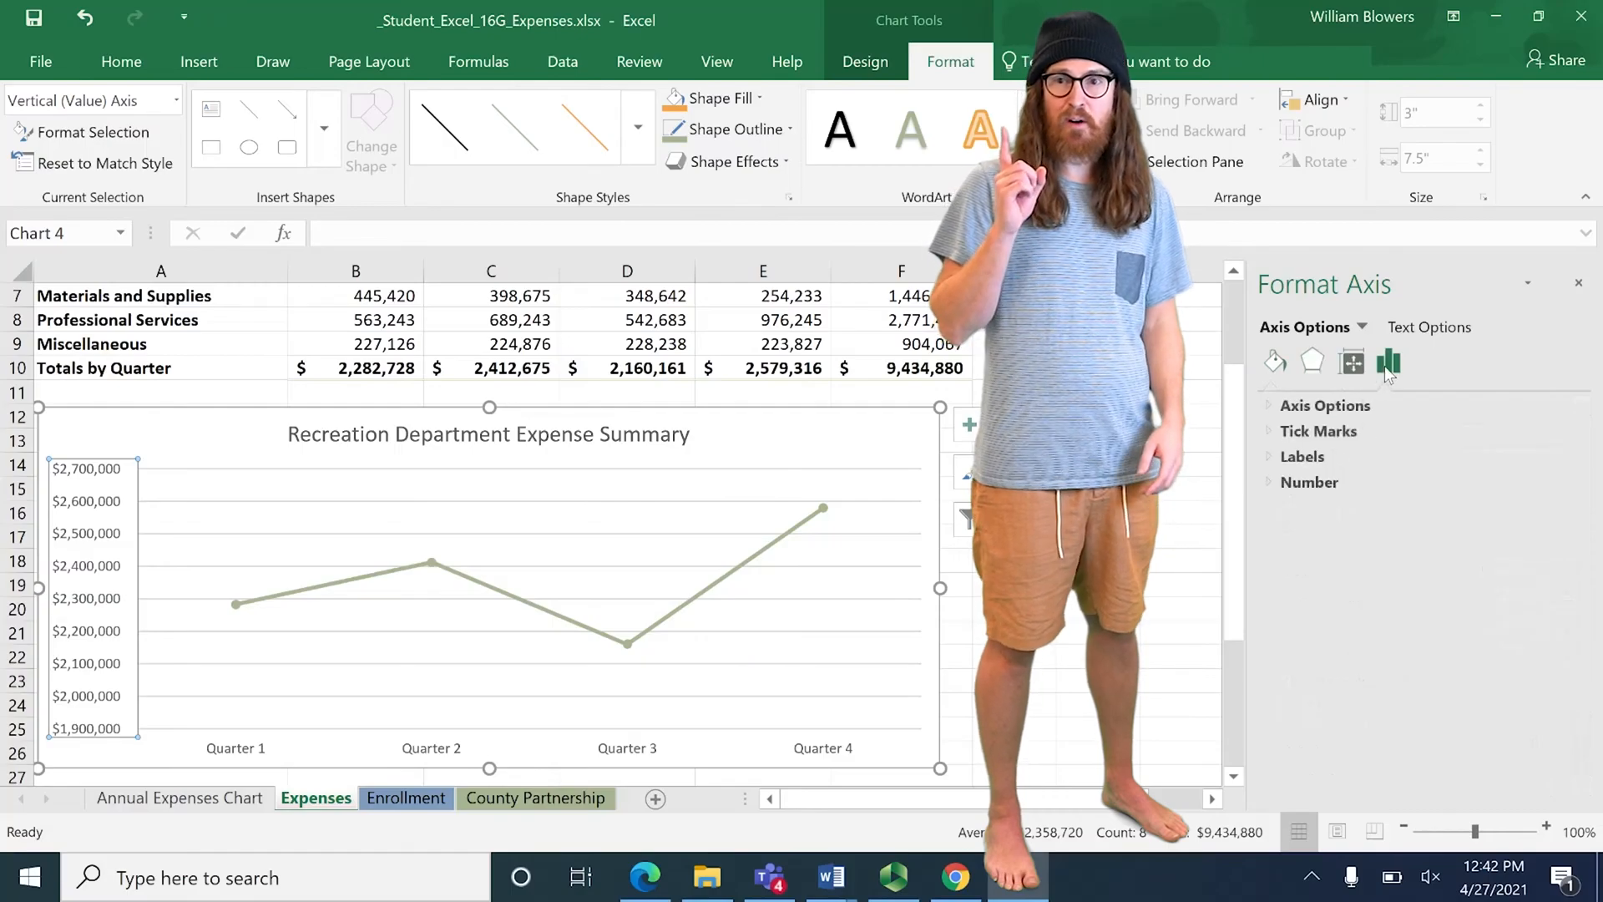
pyautogui.click(1326, 405)
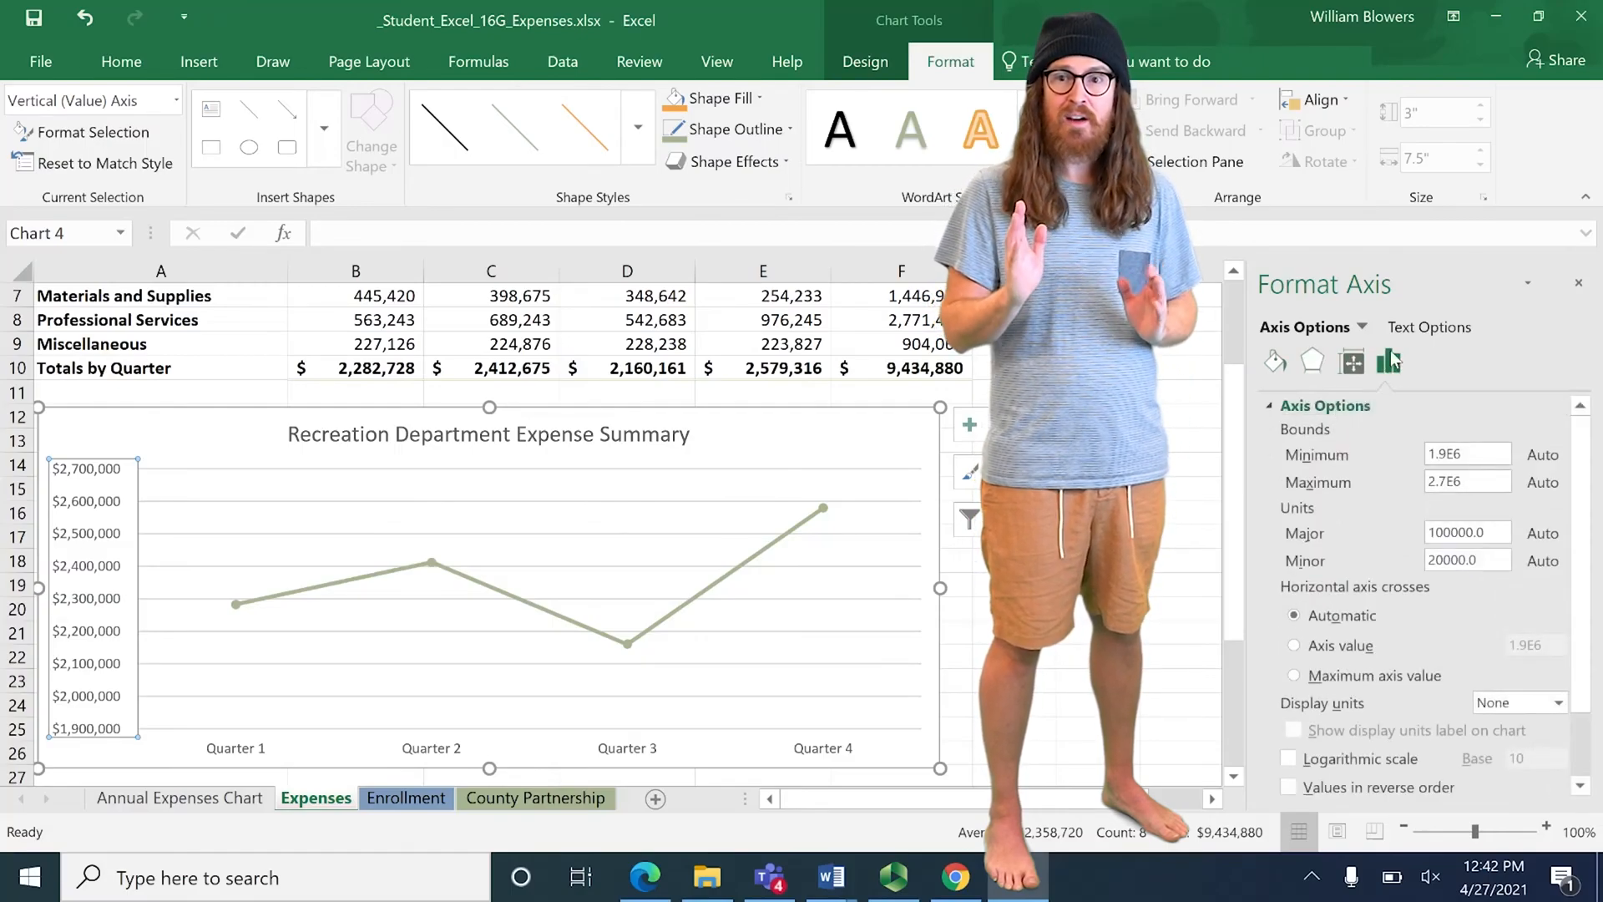
pyautogui.doubleClick(1474, 455)
pyautogui.write('2.1E6')
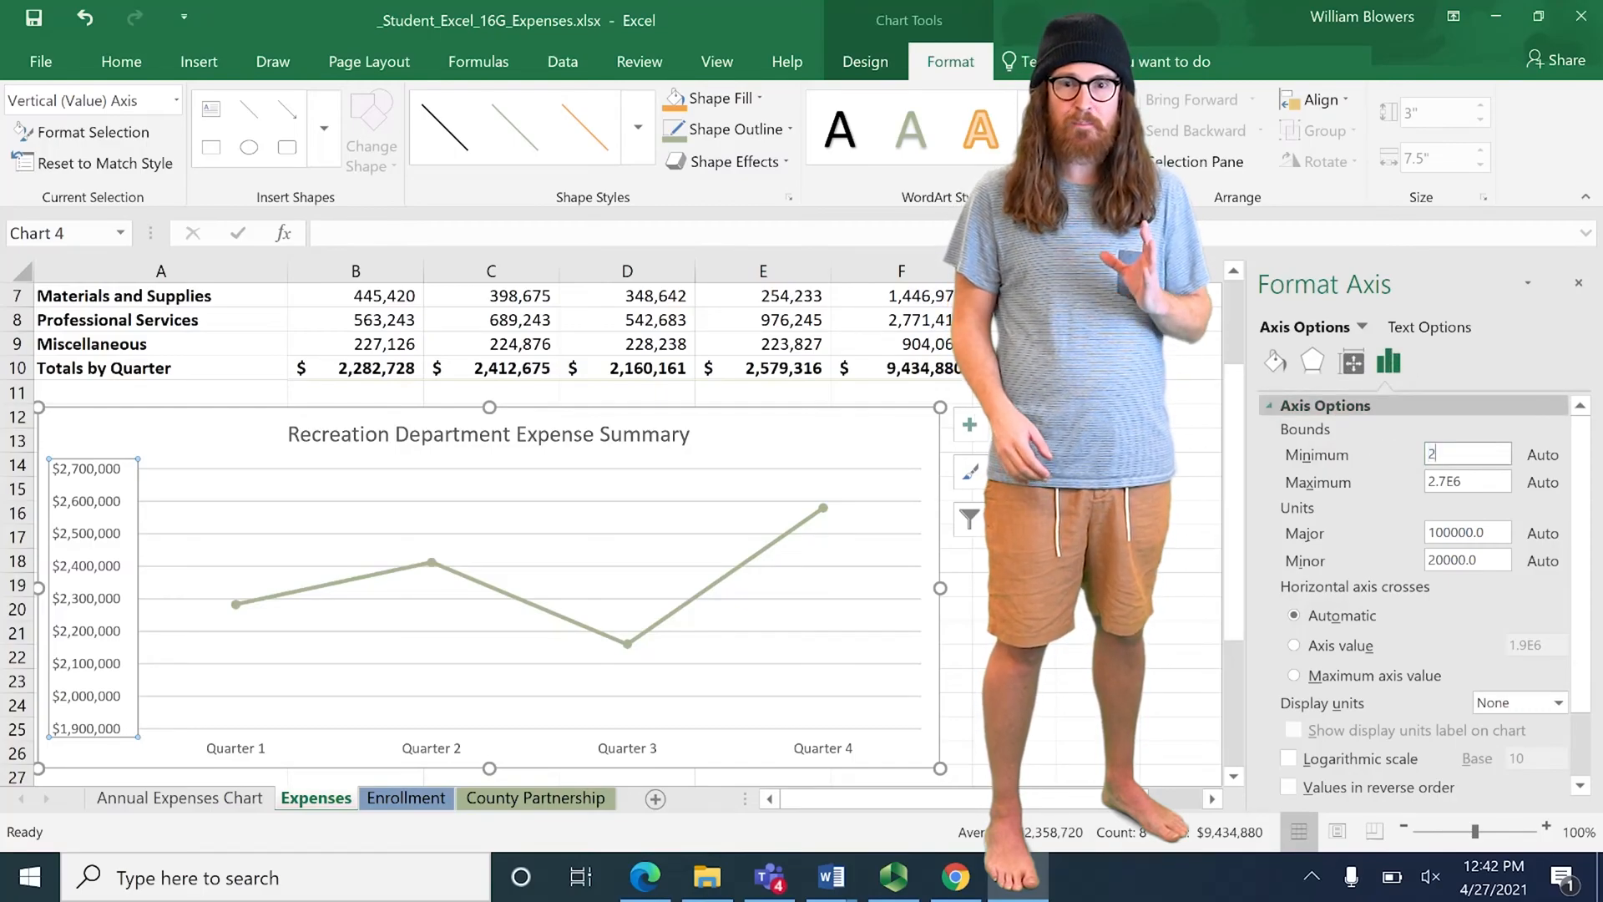
pyautogui.press('Return')
# Step: Set the vertical axis's major unit to 50000 and close the axis formatting
pyautogui.press('Tab')
pyautogui.press('Tab')
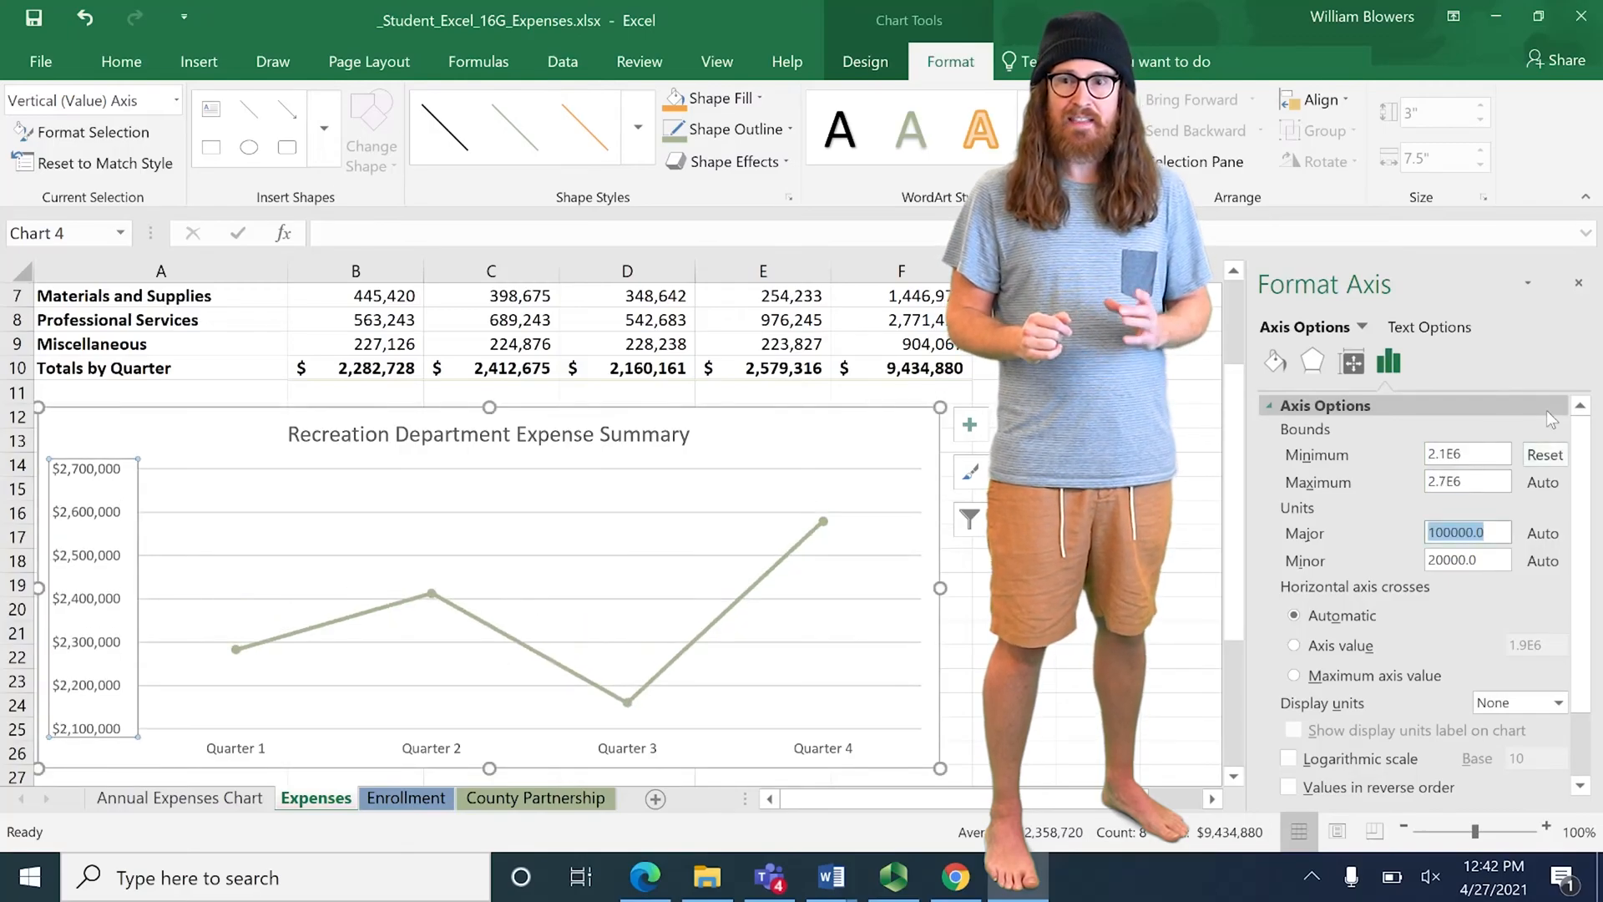
pyautogui.write('50000')
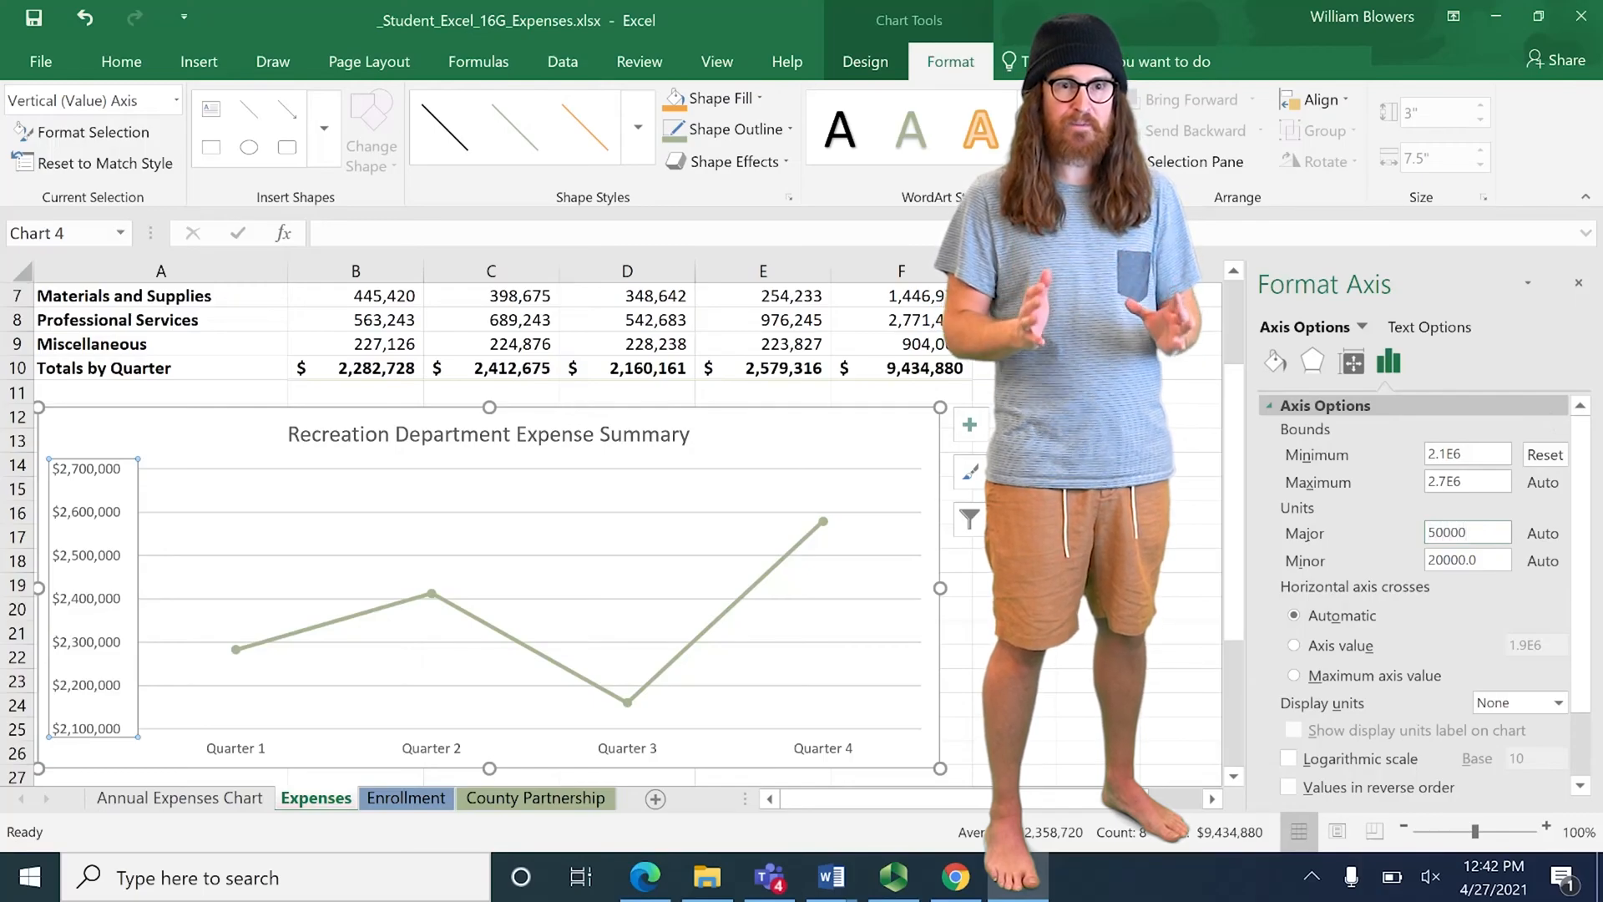
pyautogui.press('Return')
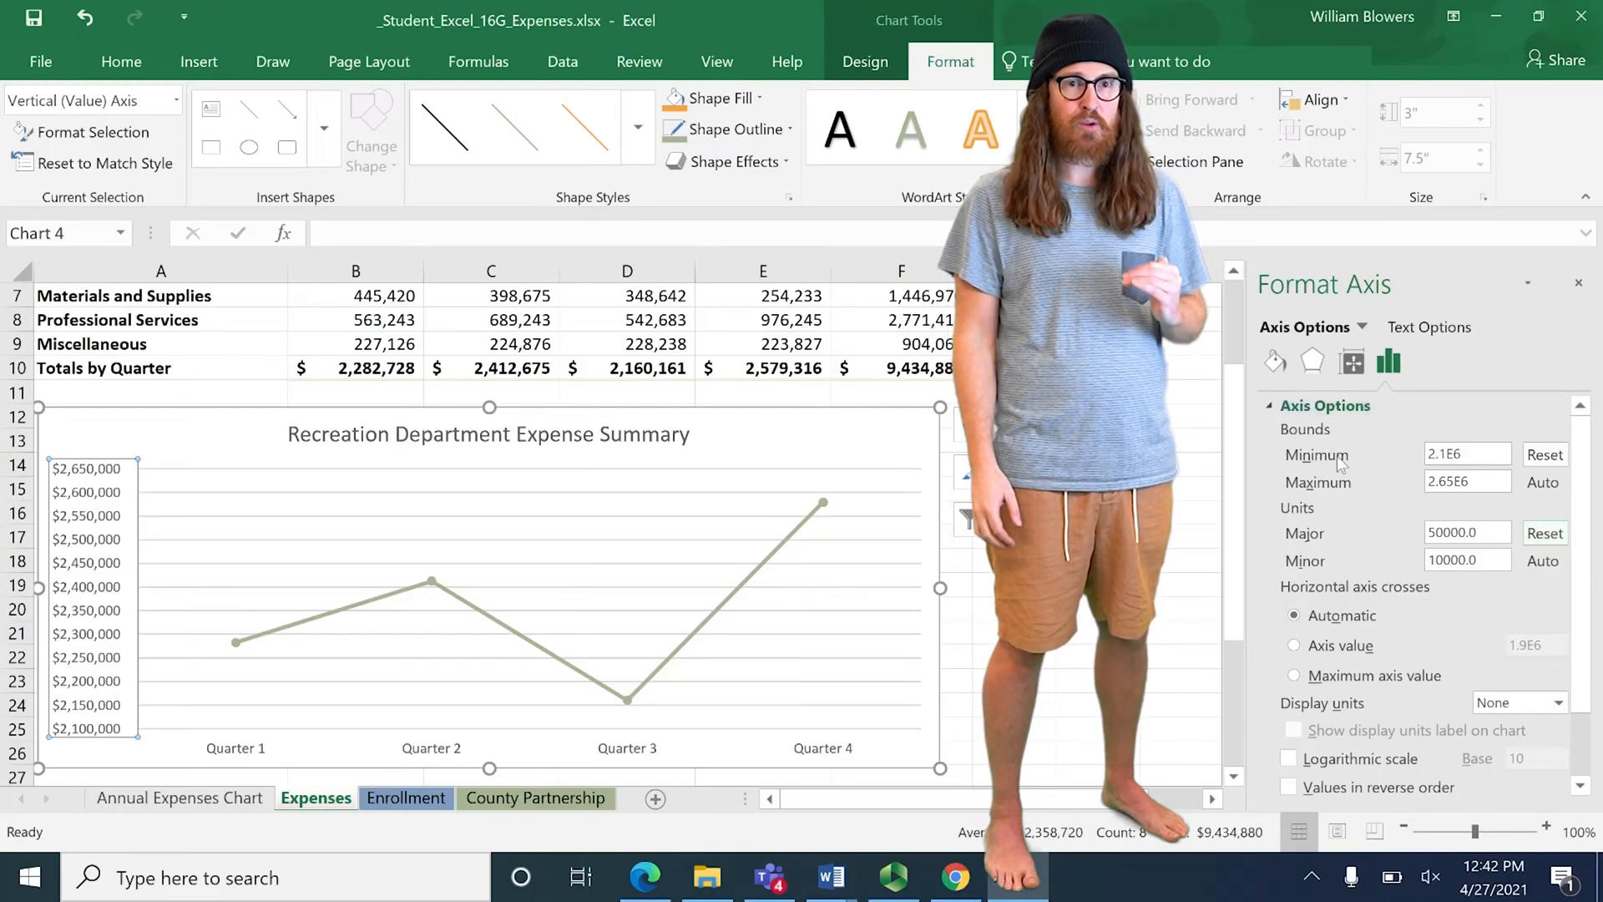
pyautogui.click(1580, 284)
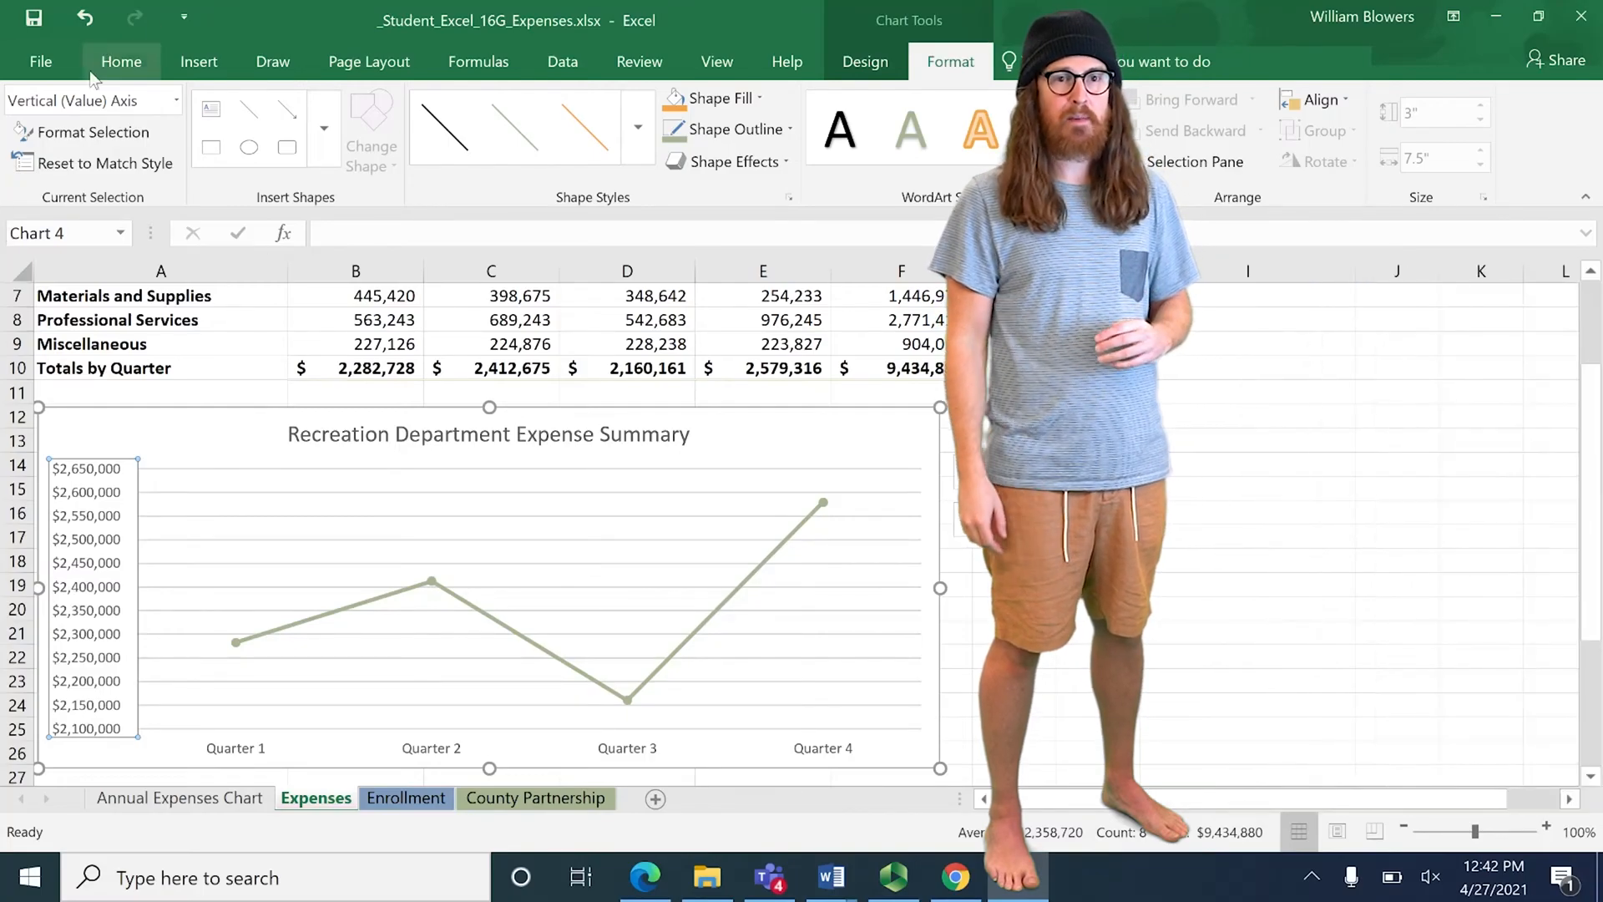
# Step: Make the labels of both the vertical and horizontal chart axes bold, and deselect the chart
pyautogui.click(122, 62)
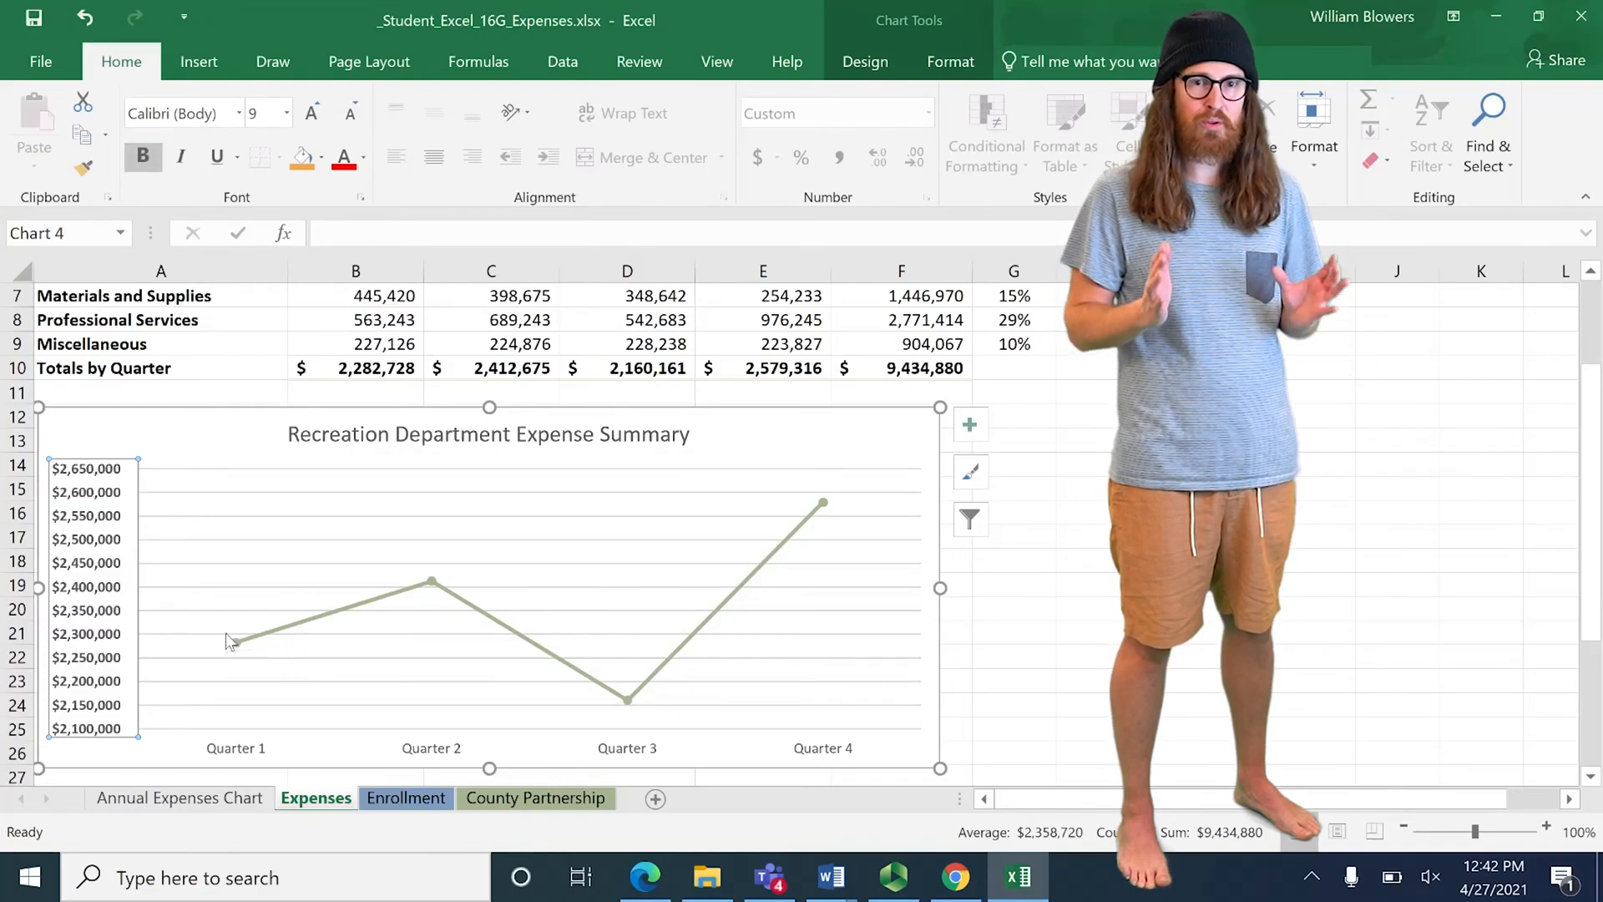
pyautogui.click(259, 746)
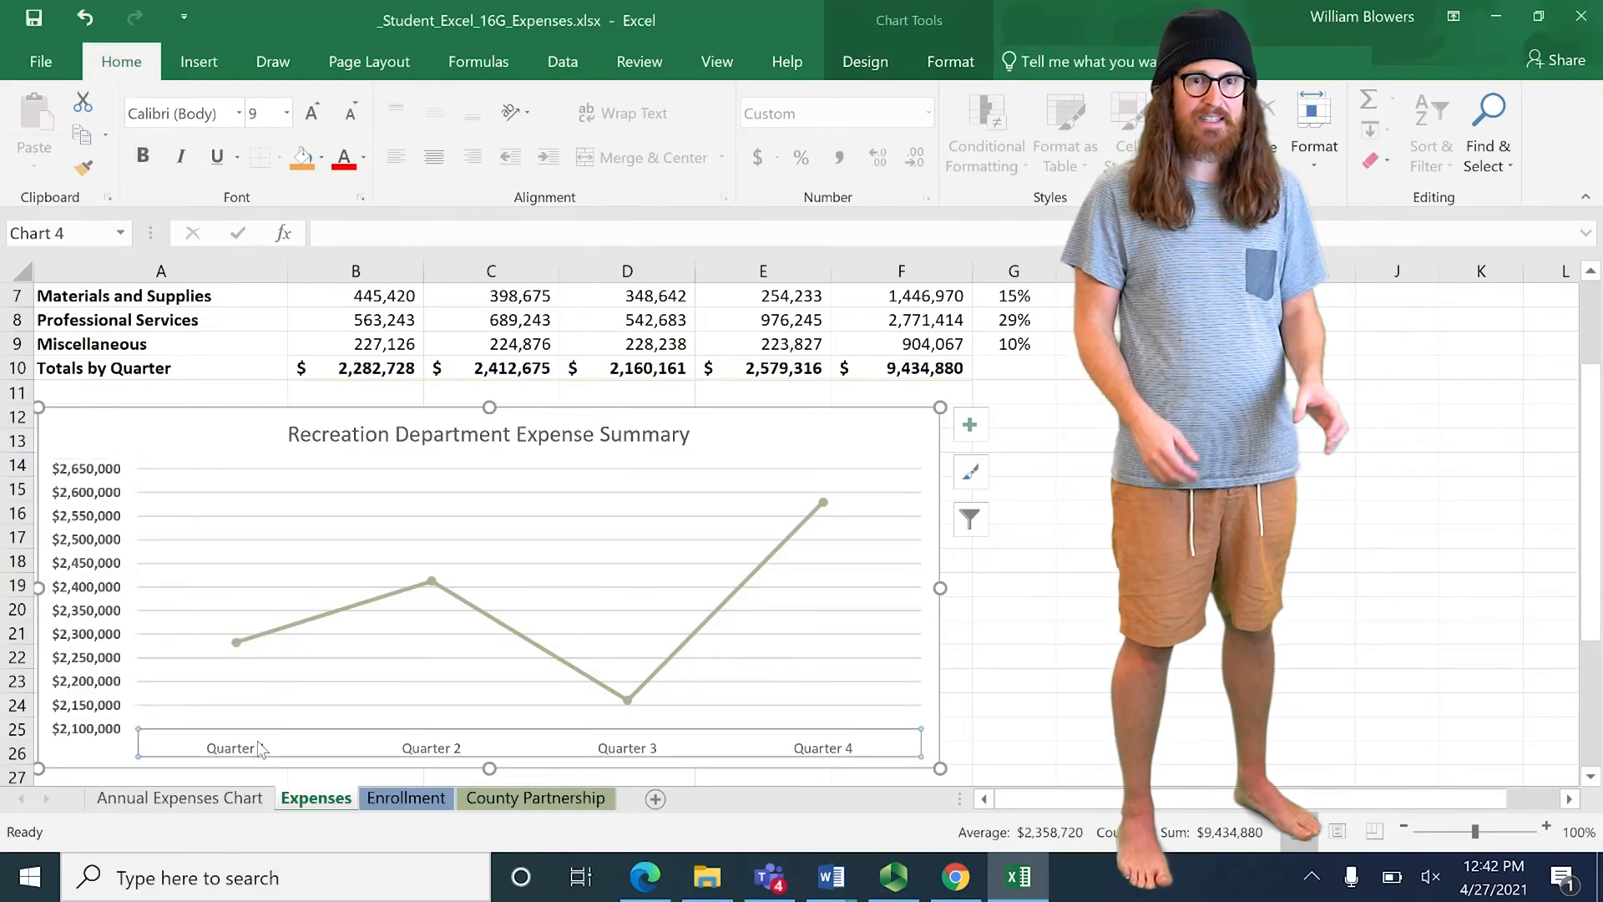
pyautogui.hotkey('ctrl', 'b')
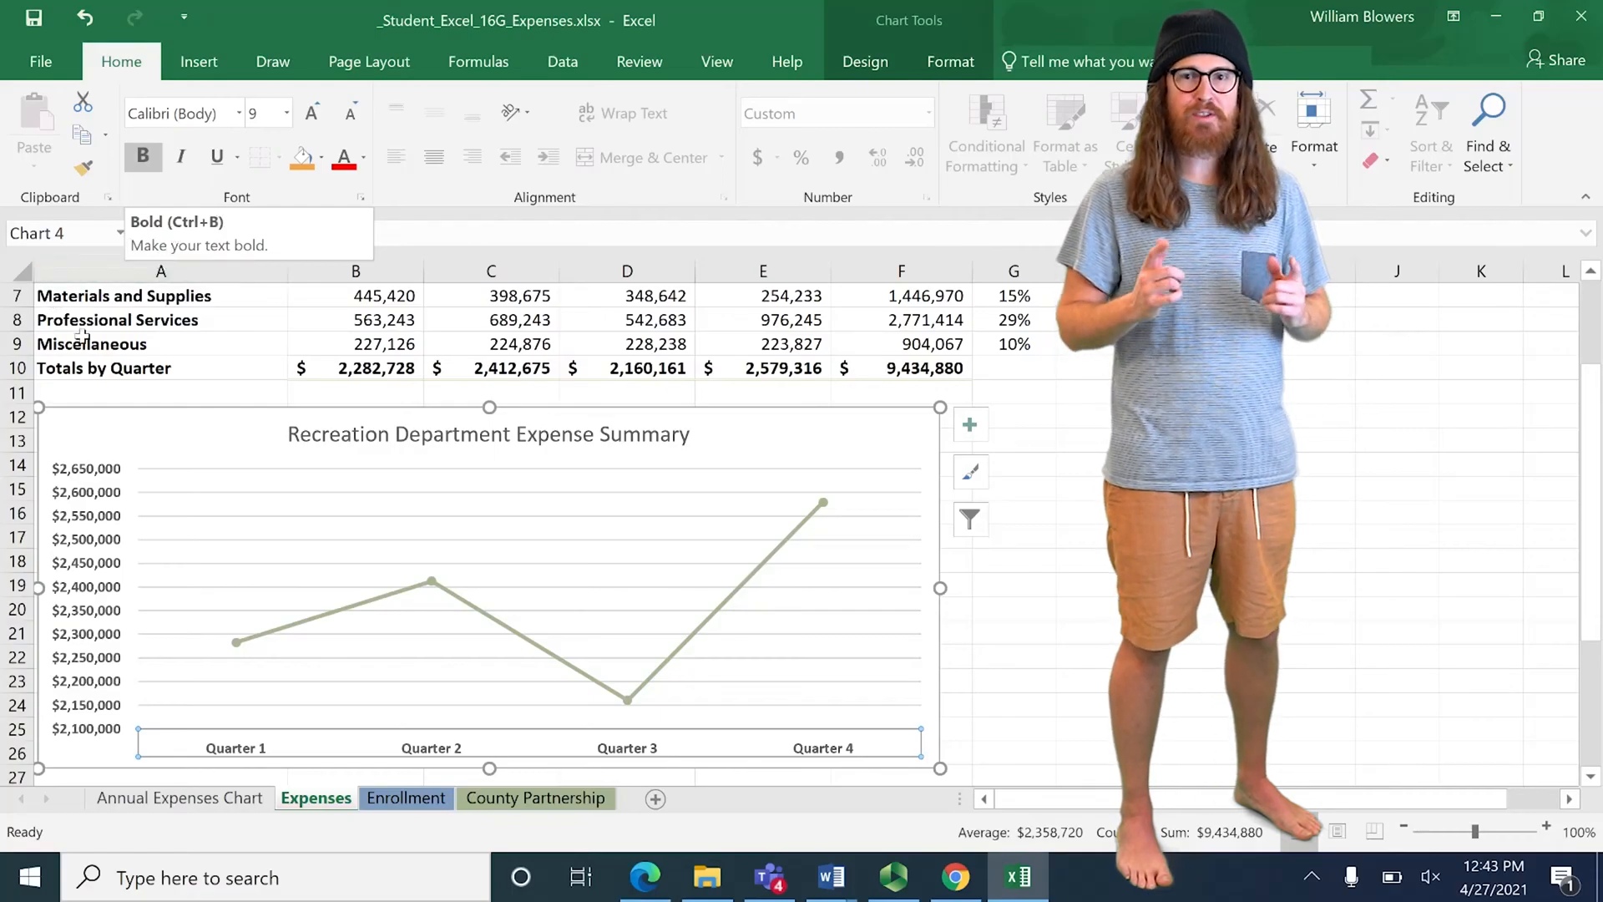
pyautogui.scroll(2, 82, 337)
pyautogui.click(137, 330)
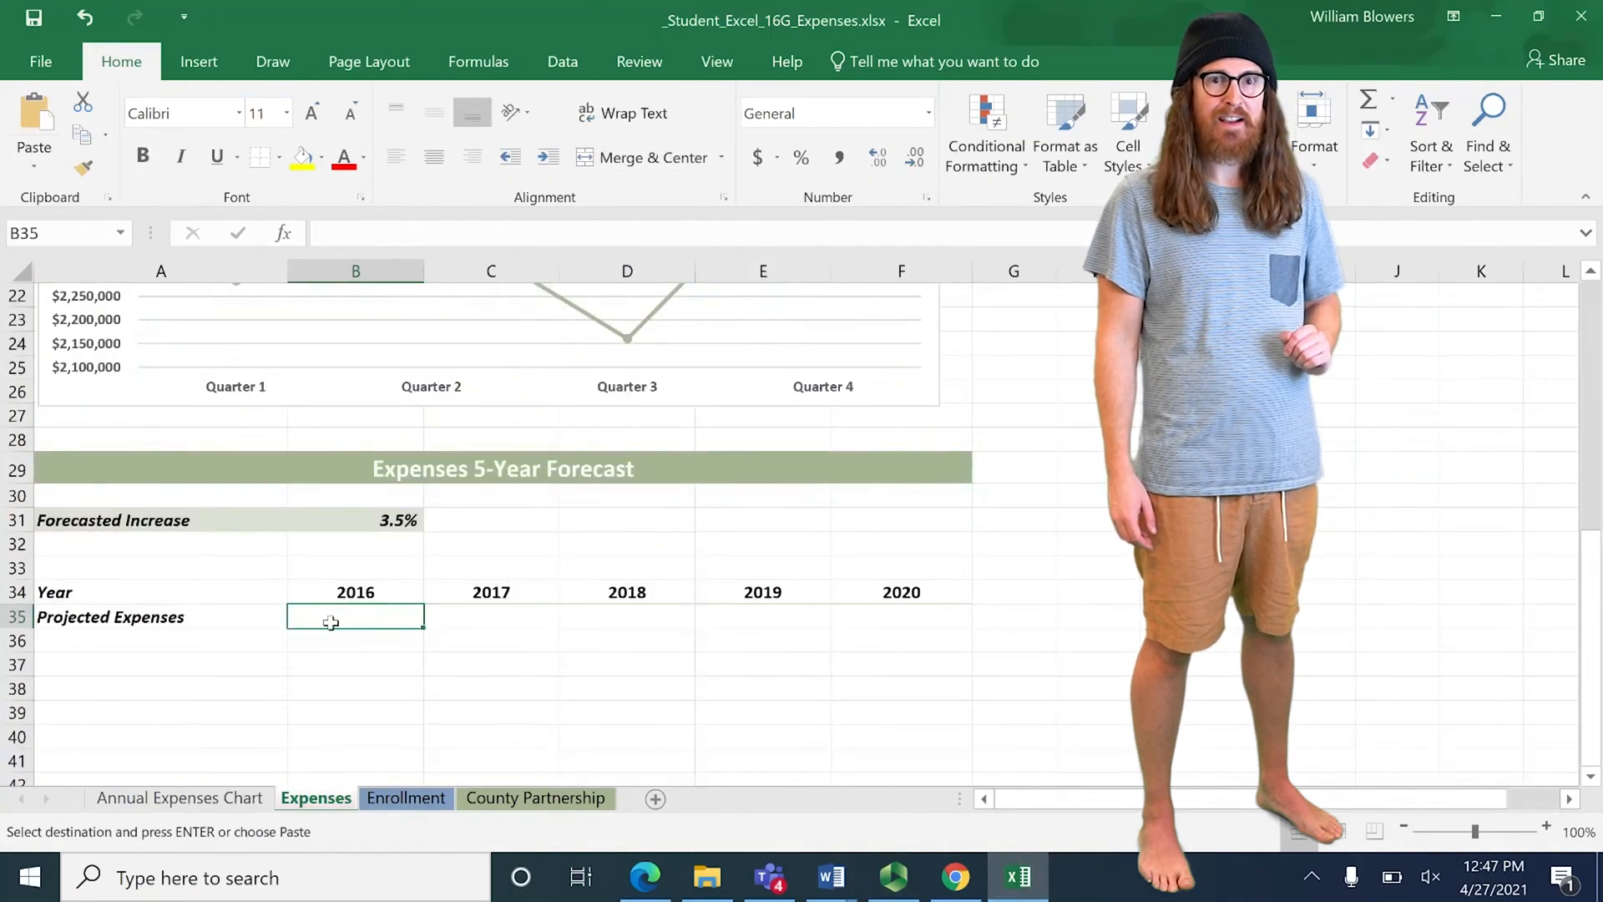
# Step: Paste the copied annual expenses total into cell B35, the 2016 projected expenses, as values and number formatting
pyautogui.rightClick(332, 626)
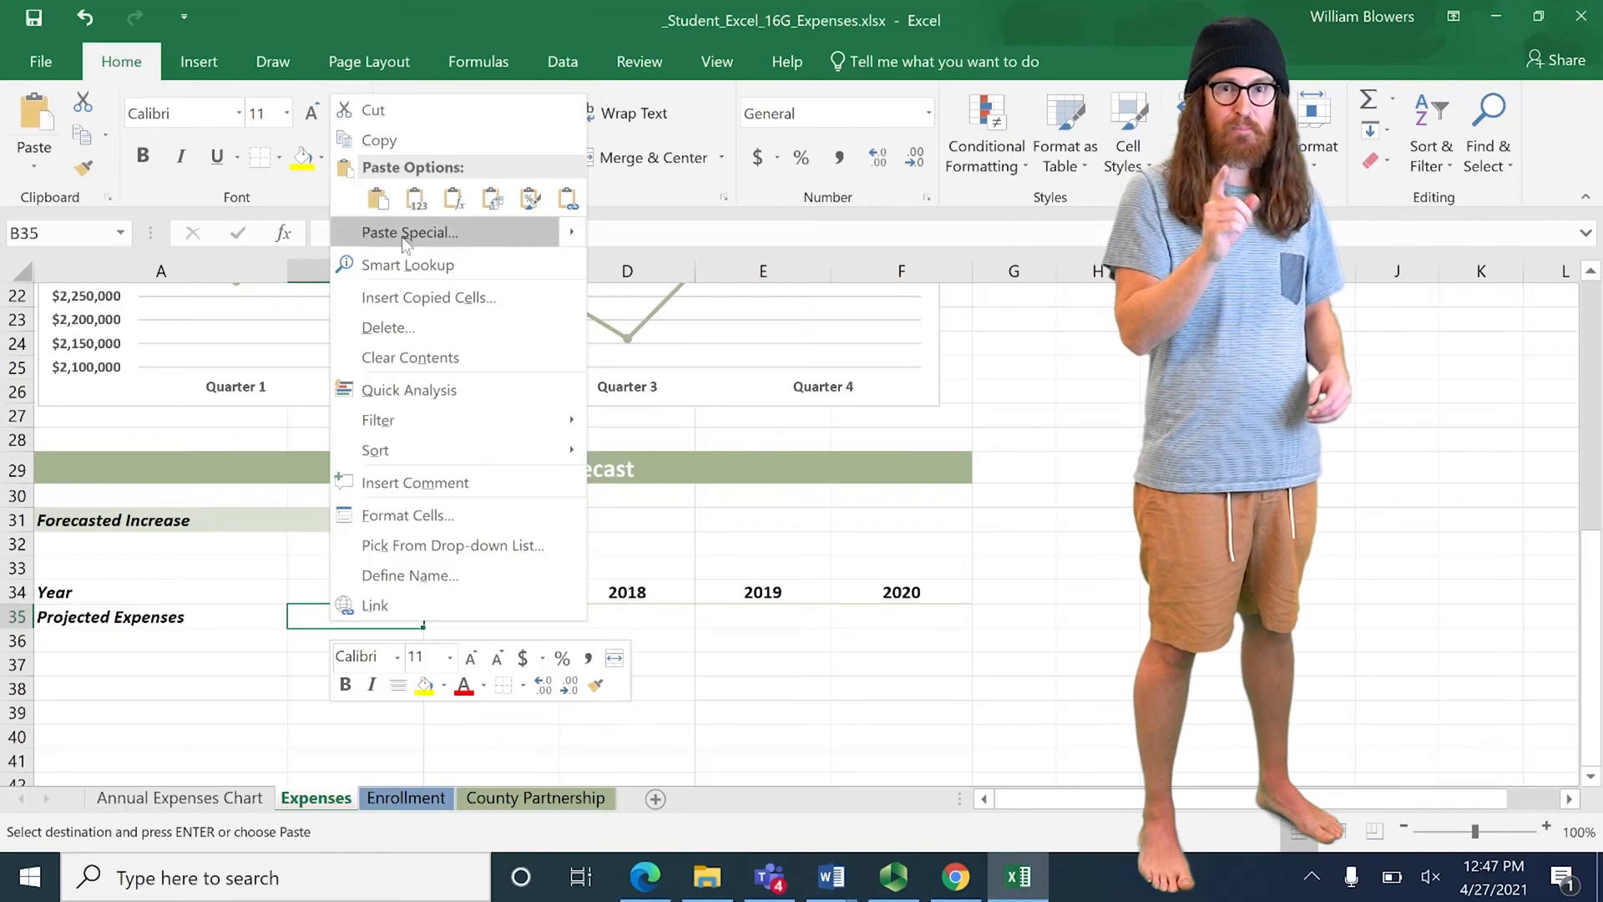
pyautogui.moveTo(576, 229)
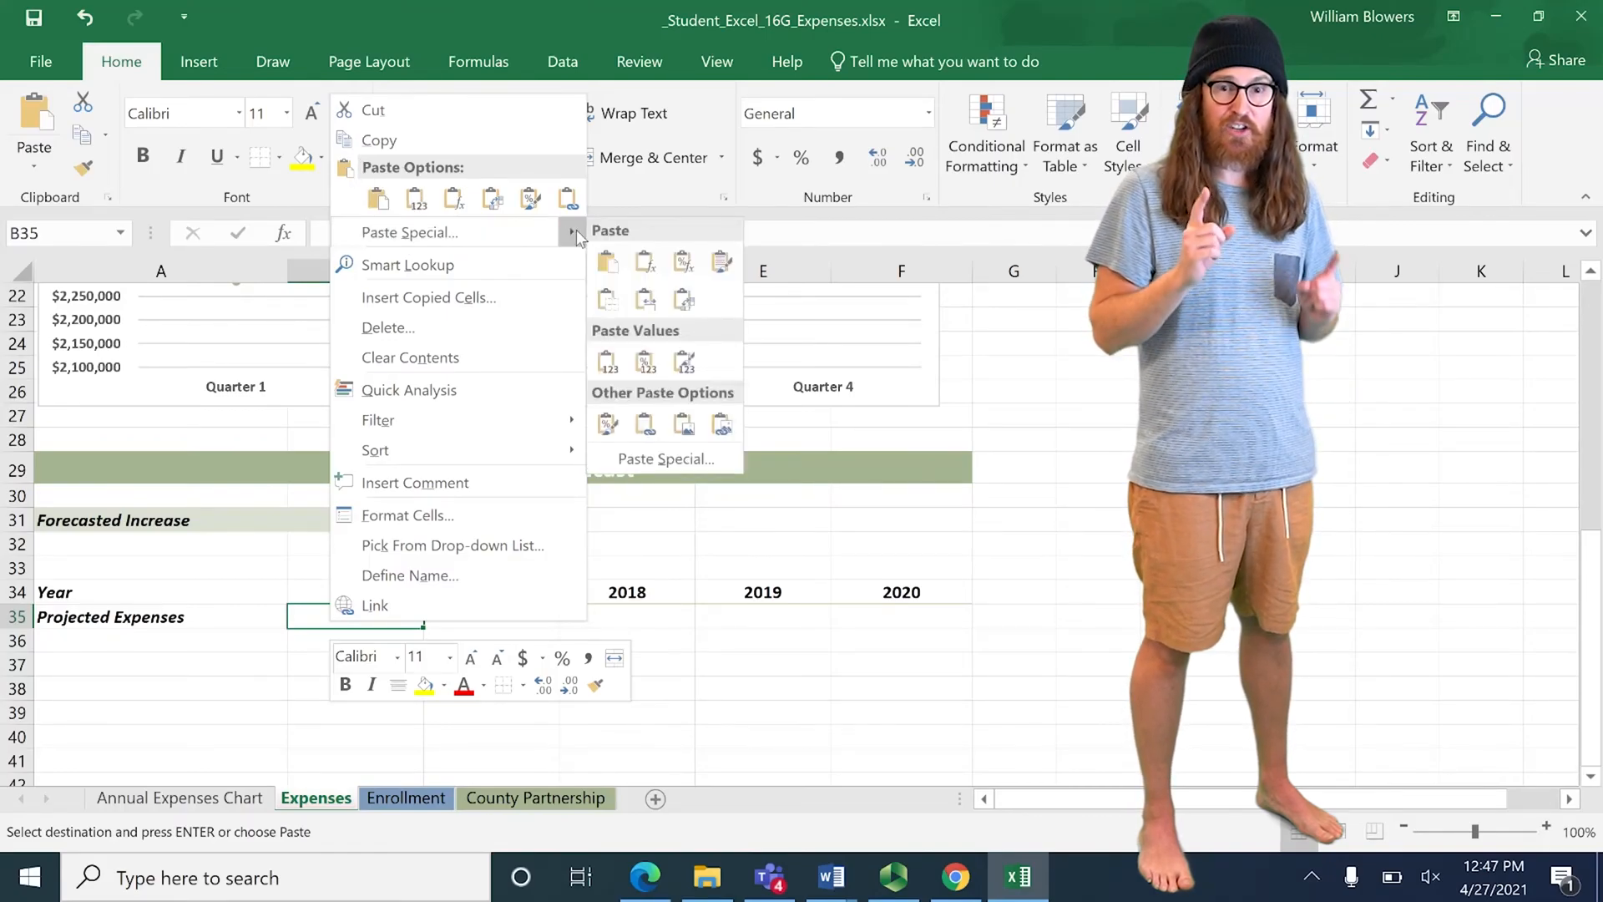
pyautogui.click(650, 372)
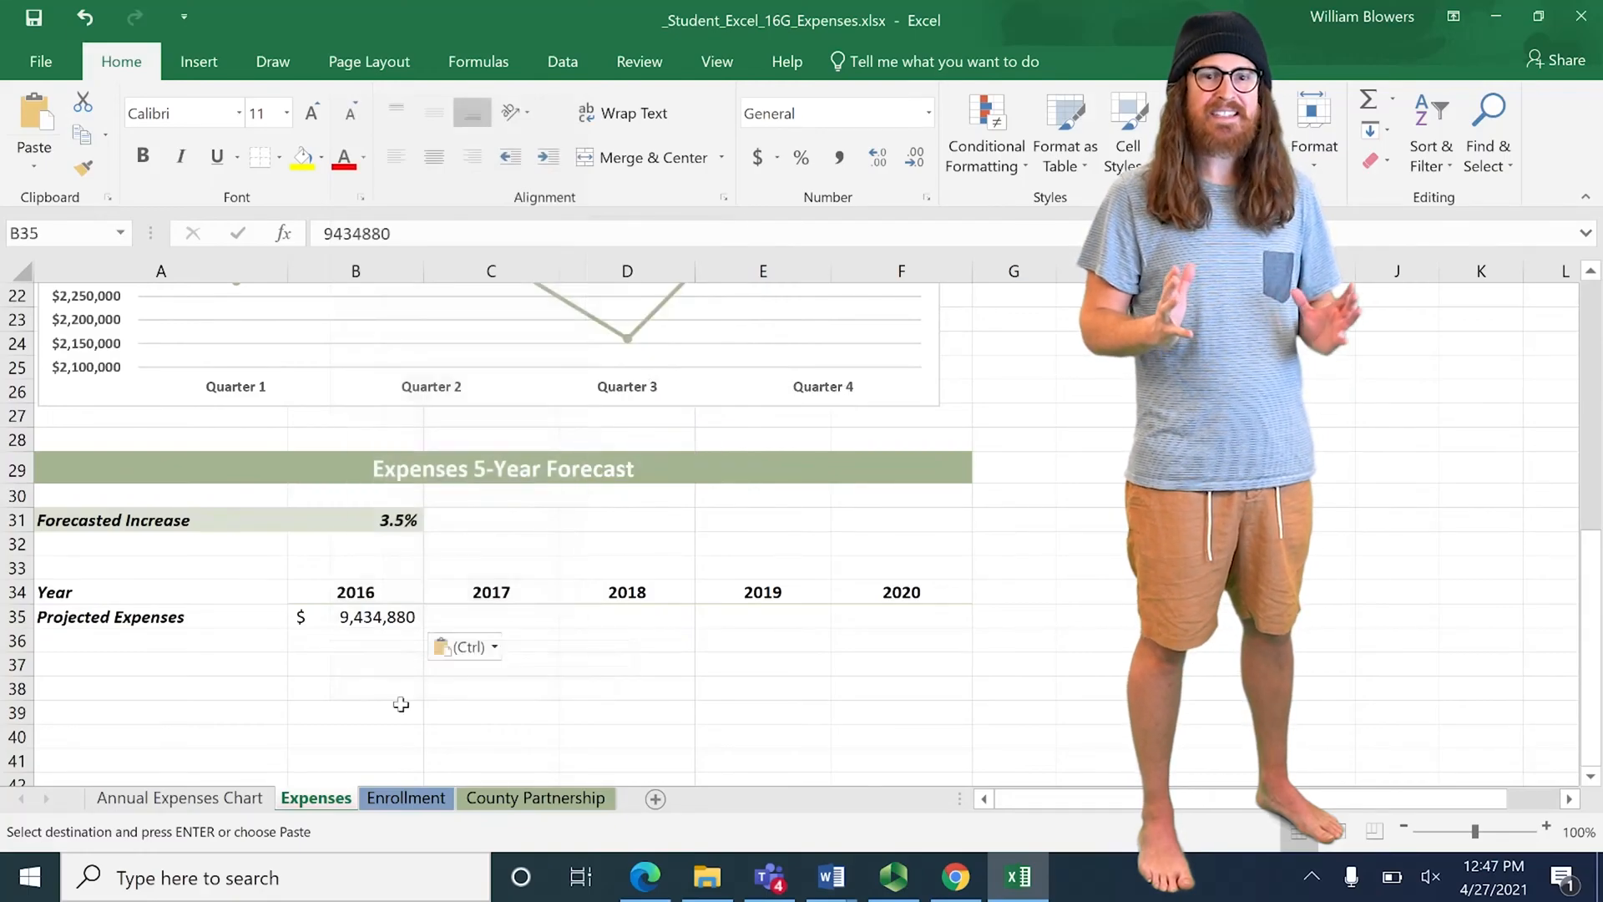
# Step: Compare the contents of the pasted 2016 projected expenses in cell B35 with the annual total formula in cell F10
pyautogui.click(375, 232)
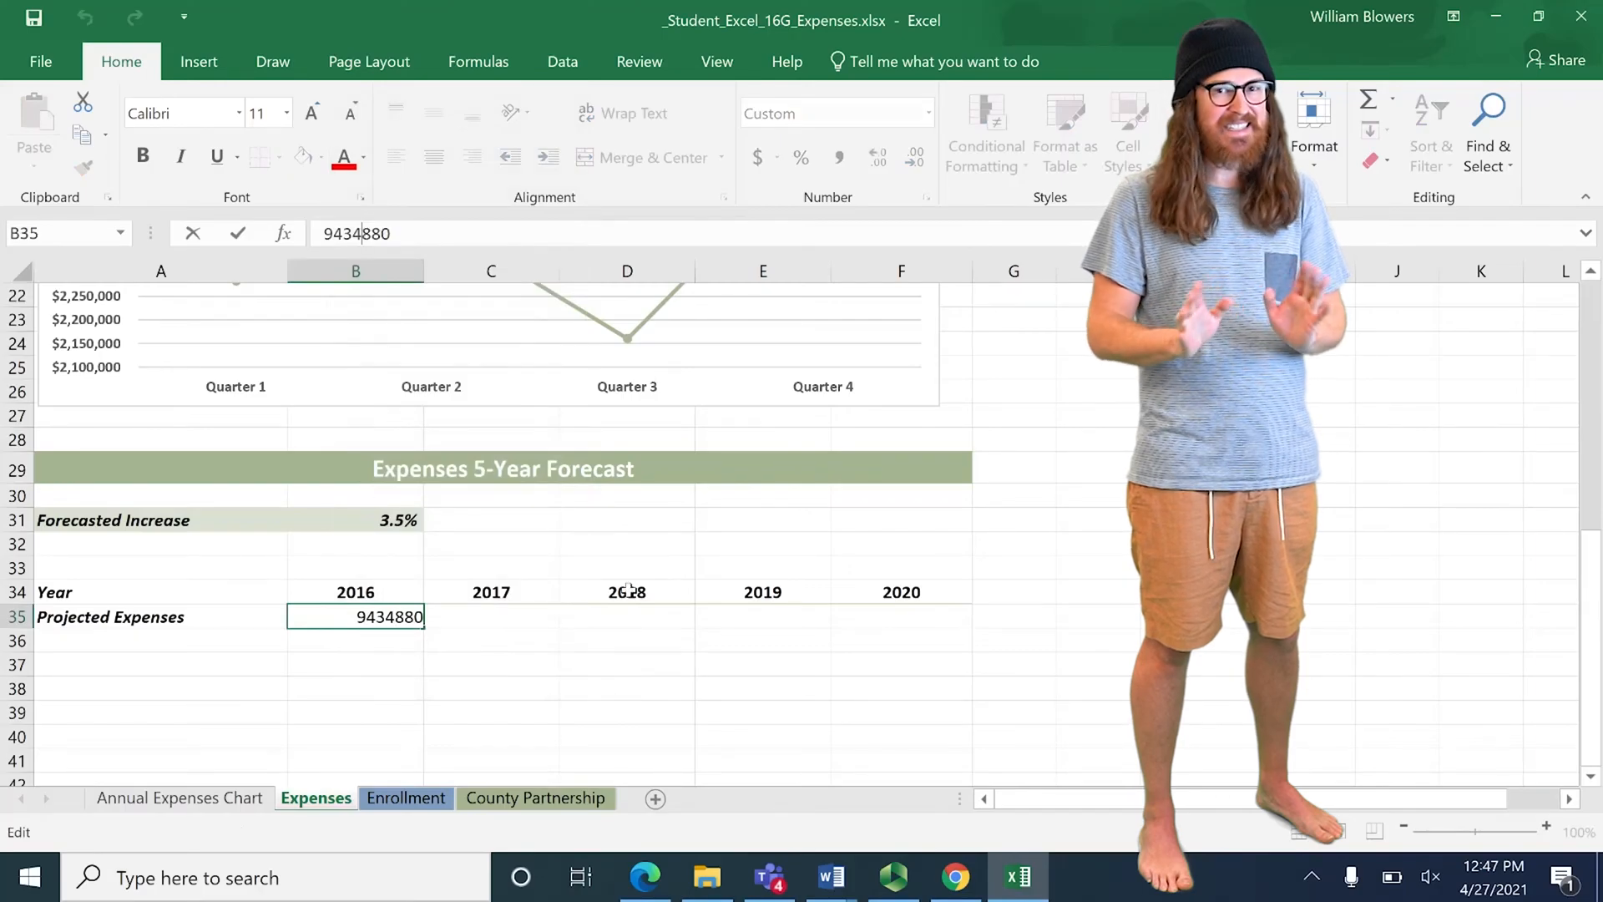
pyautogui.scroll(6, 630, 599)
pyautogui.scroll(1, 631, 600)
pyautogui.click(915, 561)
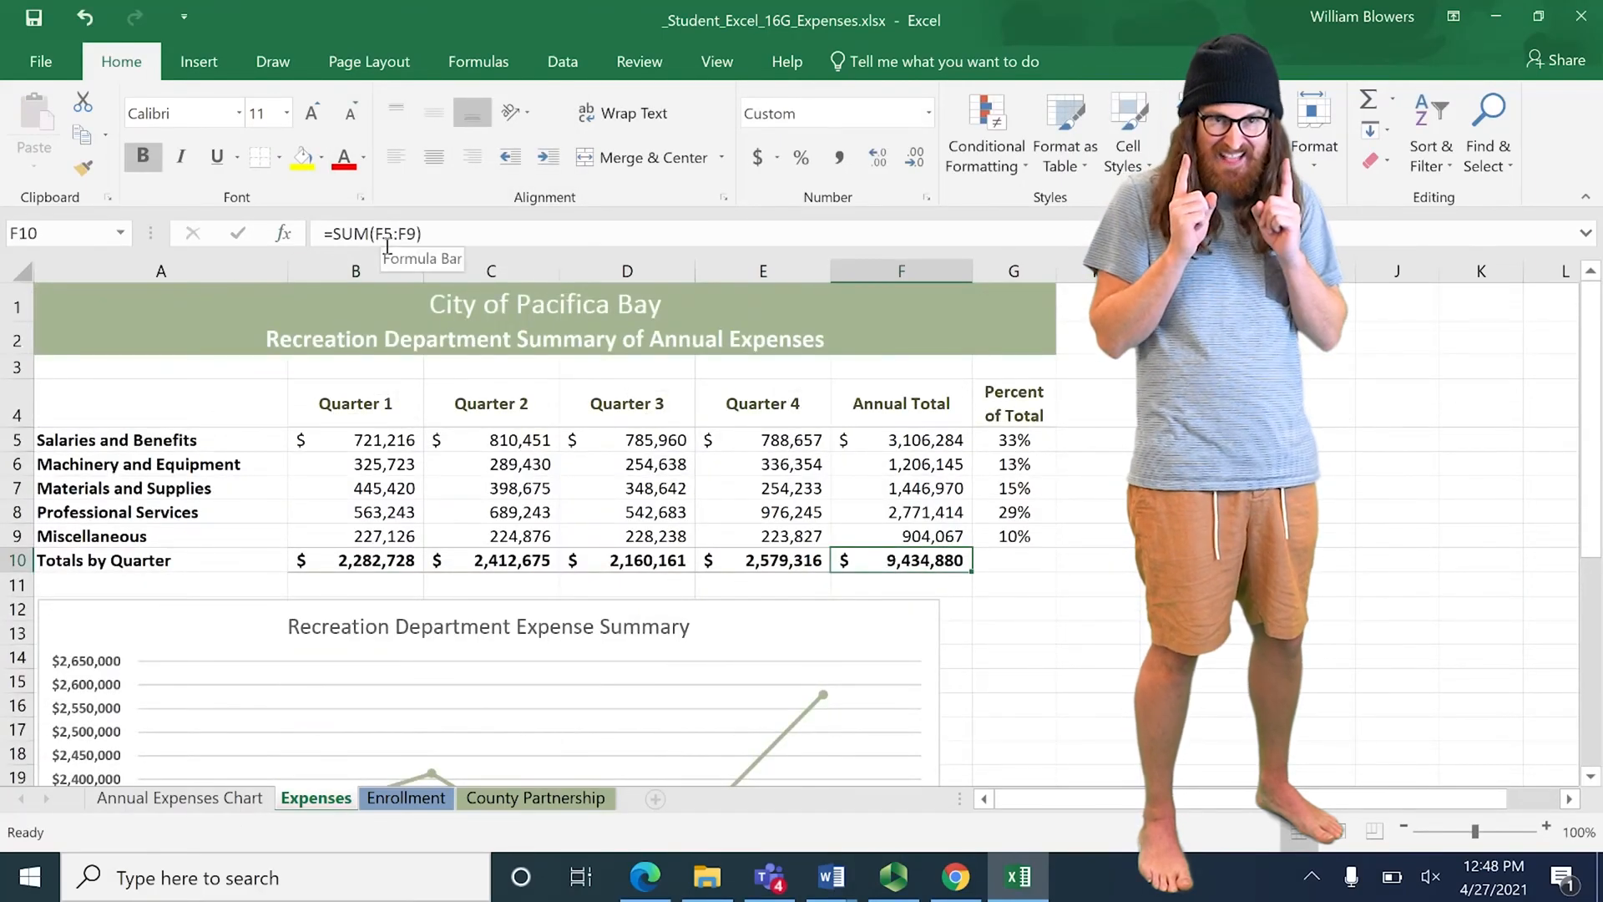
pyautogui.scroll(-7, 501, 564)
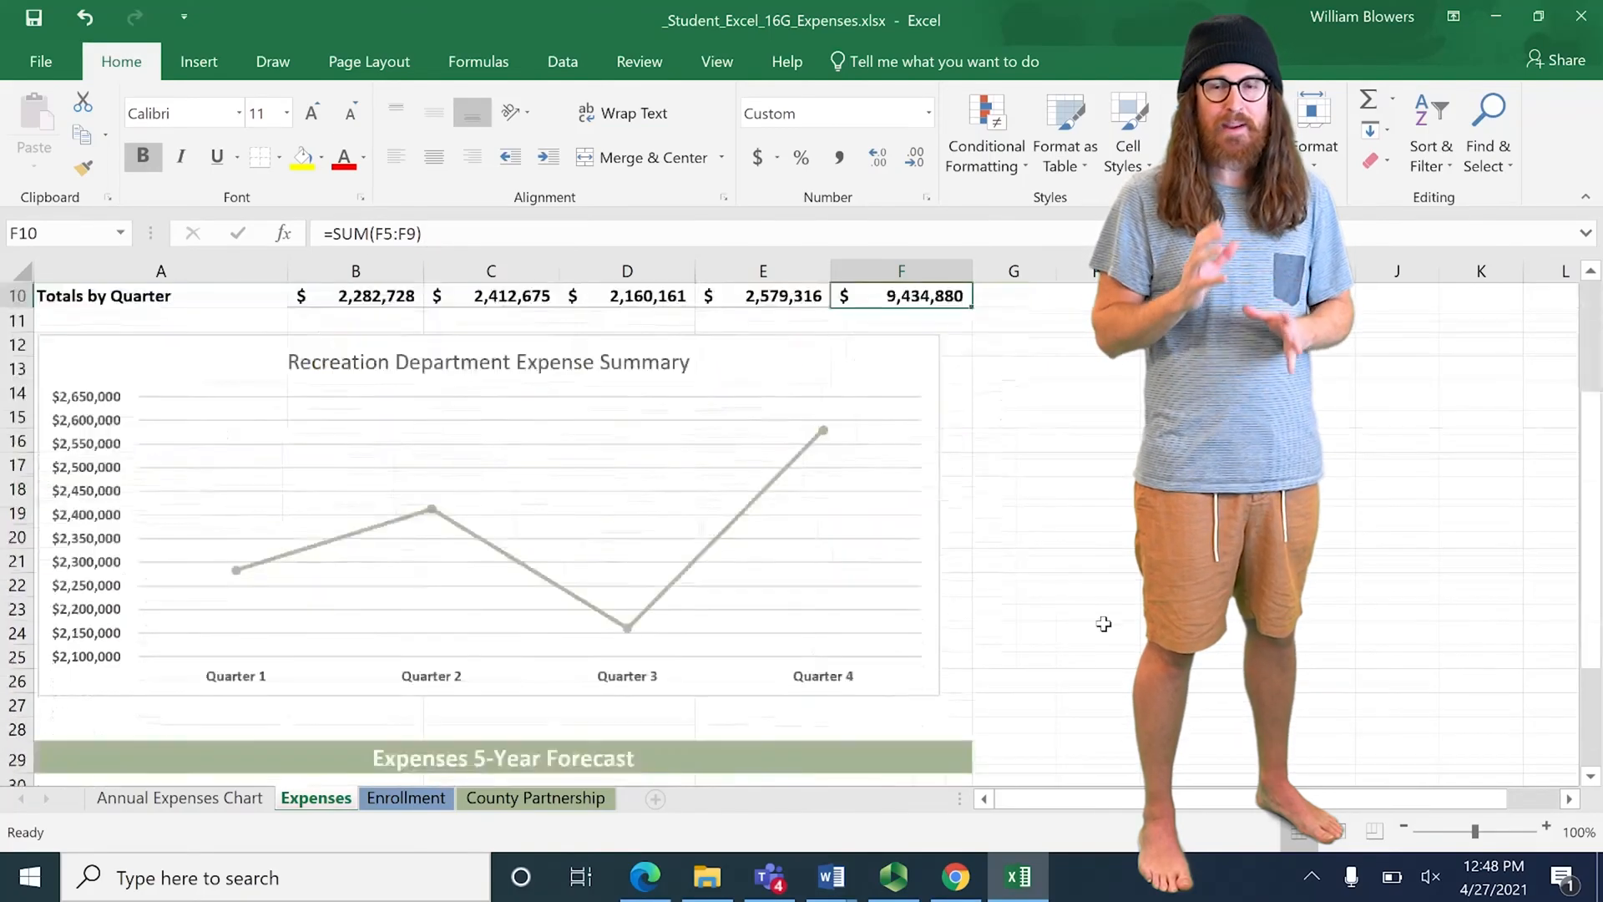
pyautogui.click(381, 624)
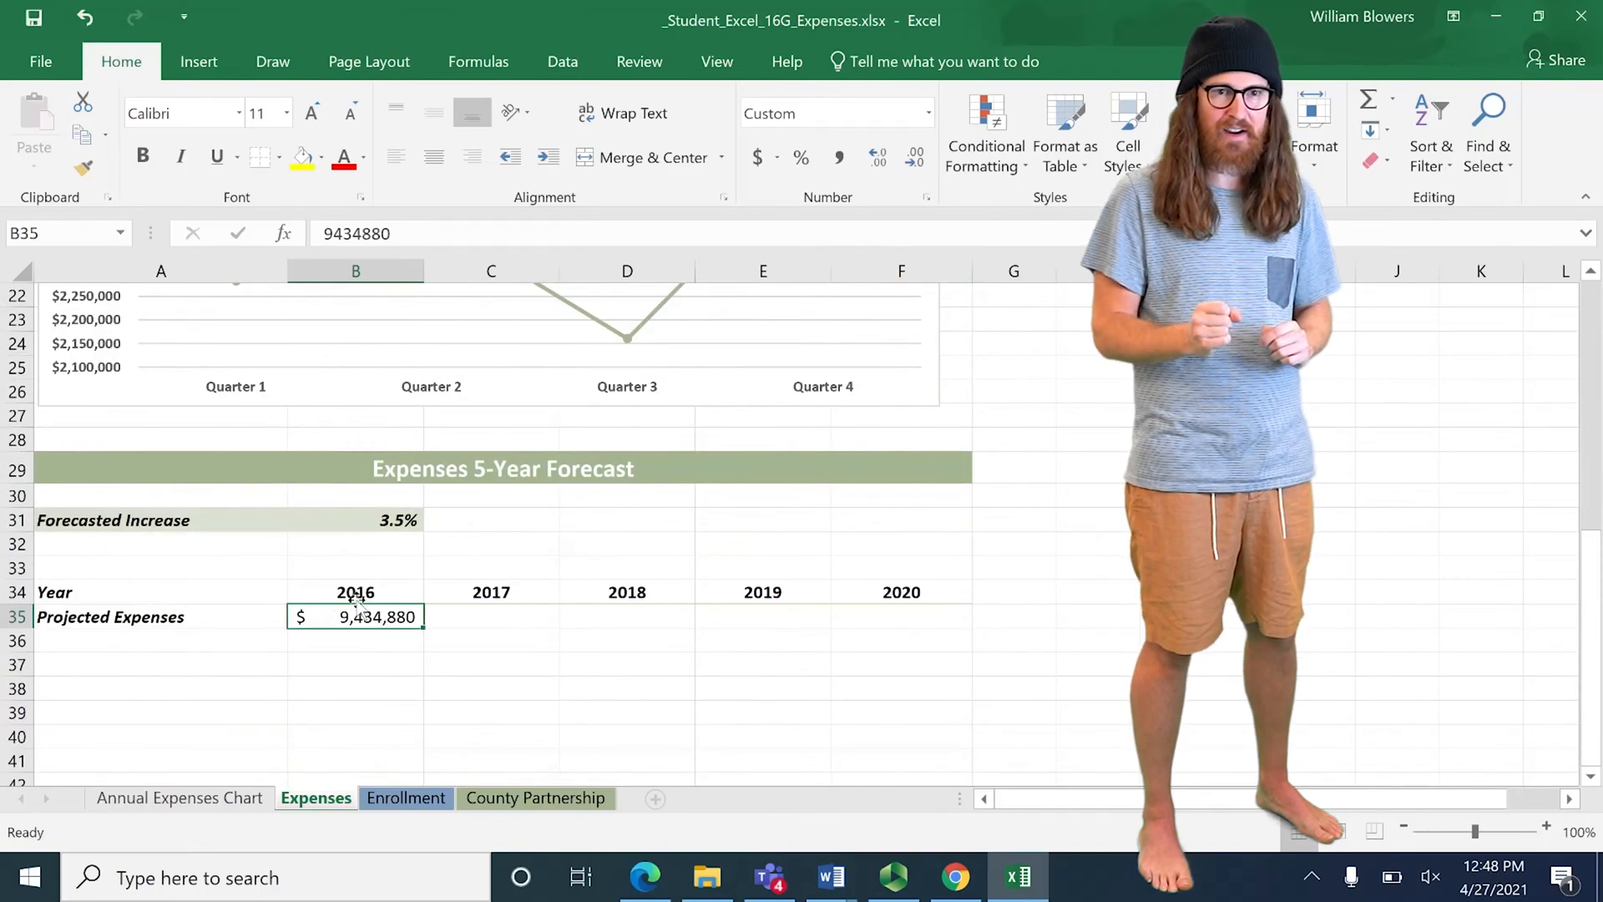
# Step: Enter the formula =B35*(100%+$B$31) in cell C35 for 2017 and fill it across through F35 for 2020
pyautogui.click(486, 626)
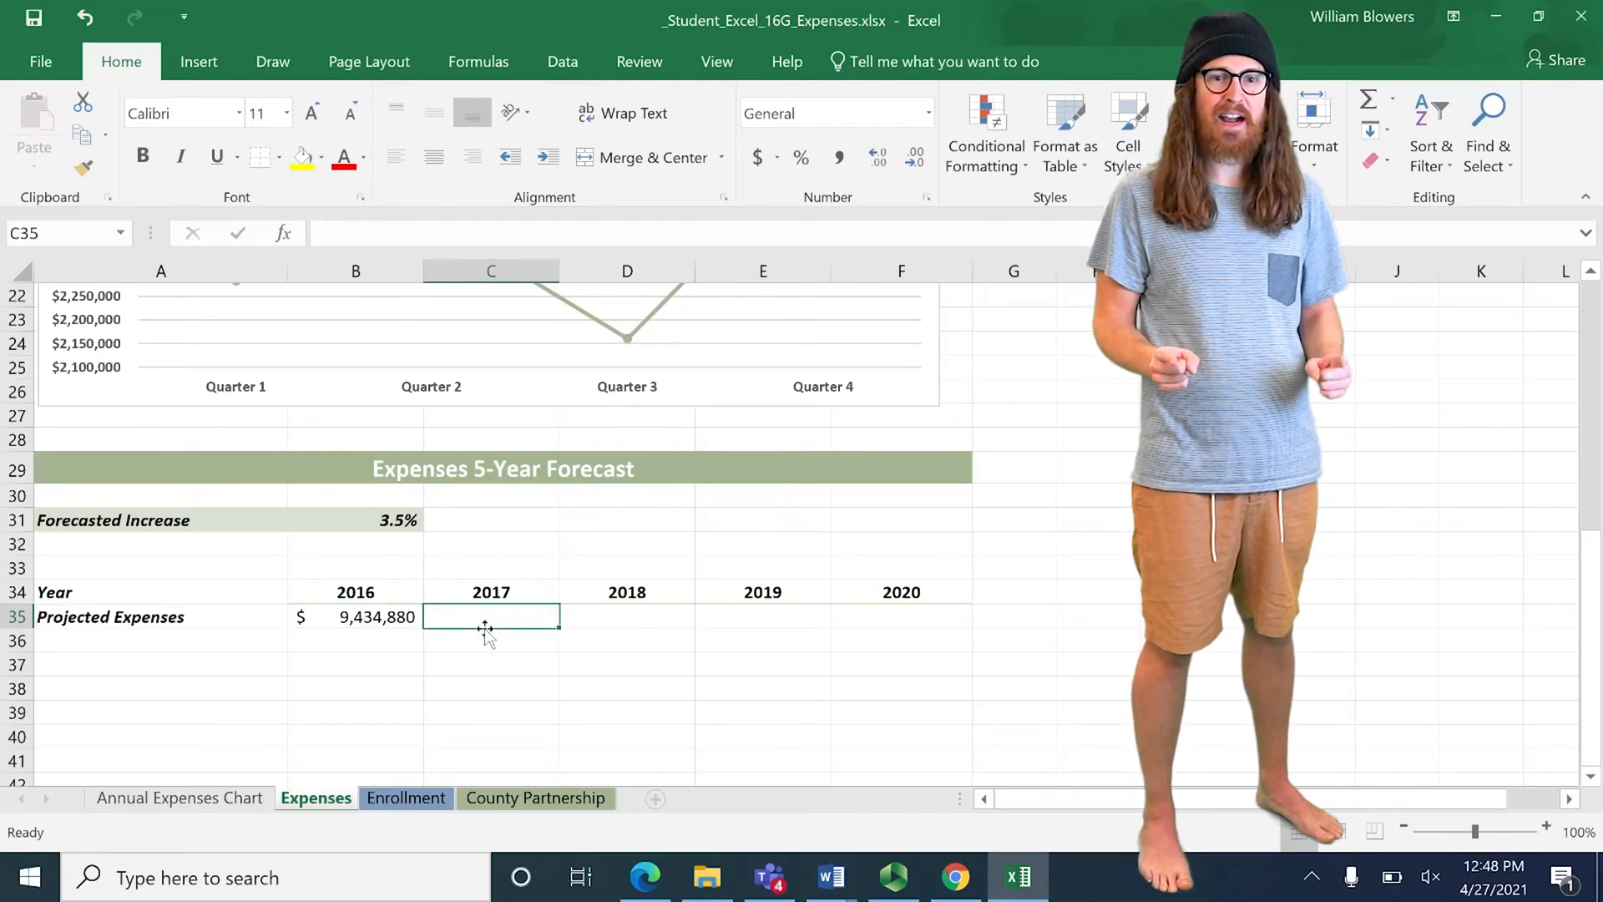
pyautogui.write('=')
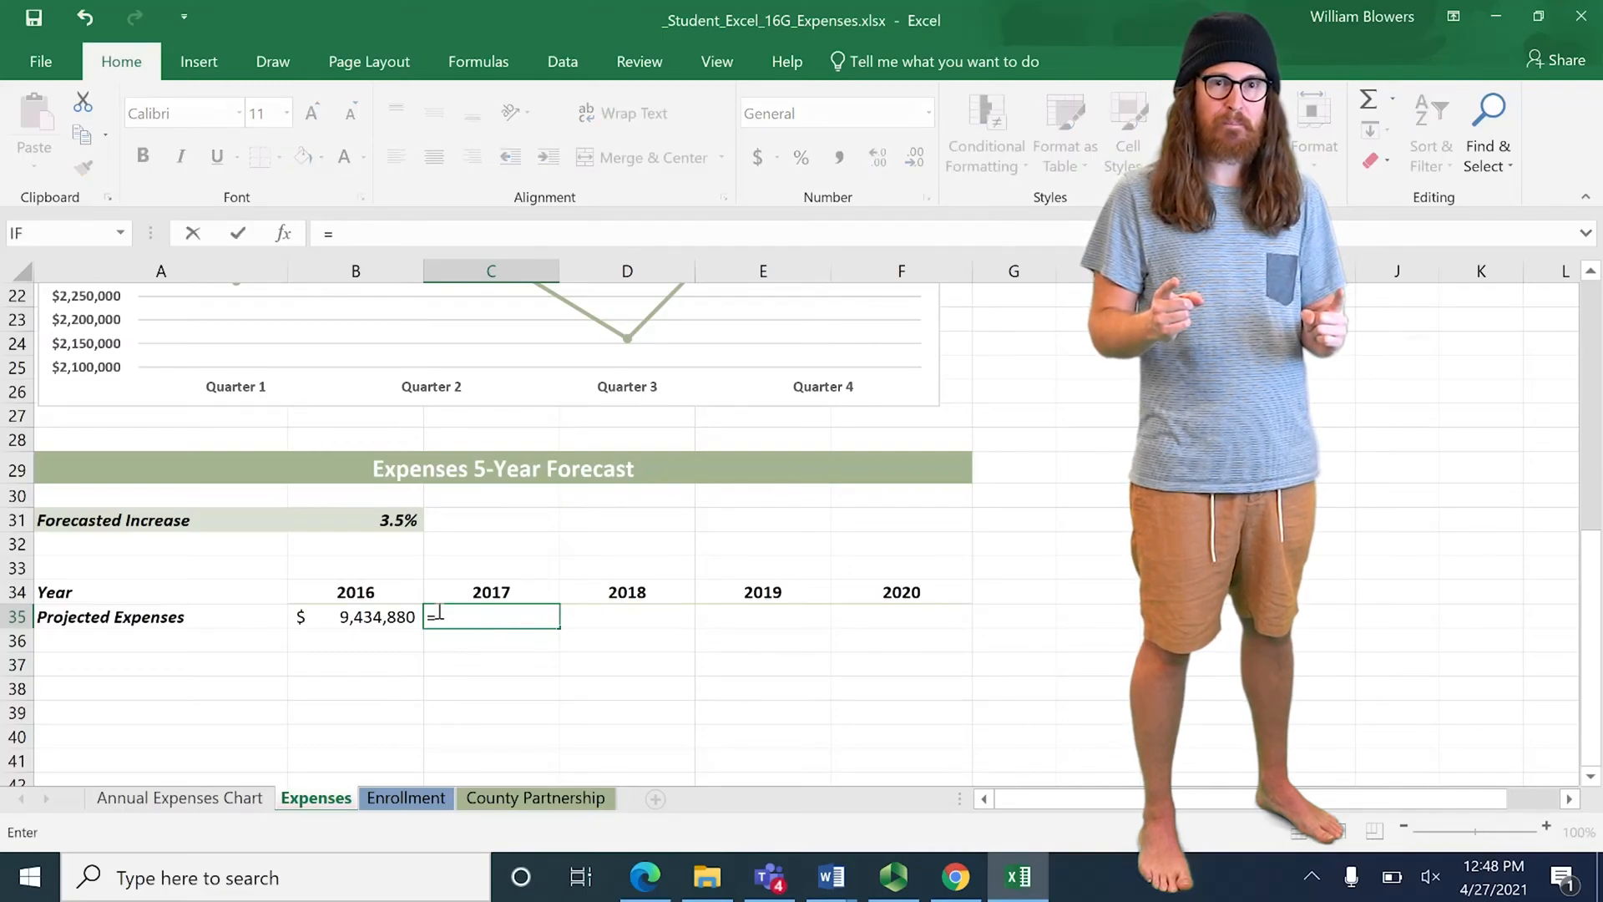
pyautogui.click(372, 615)
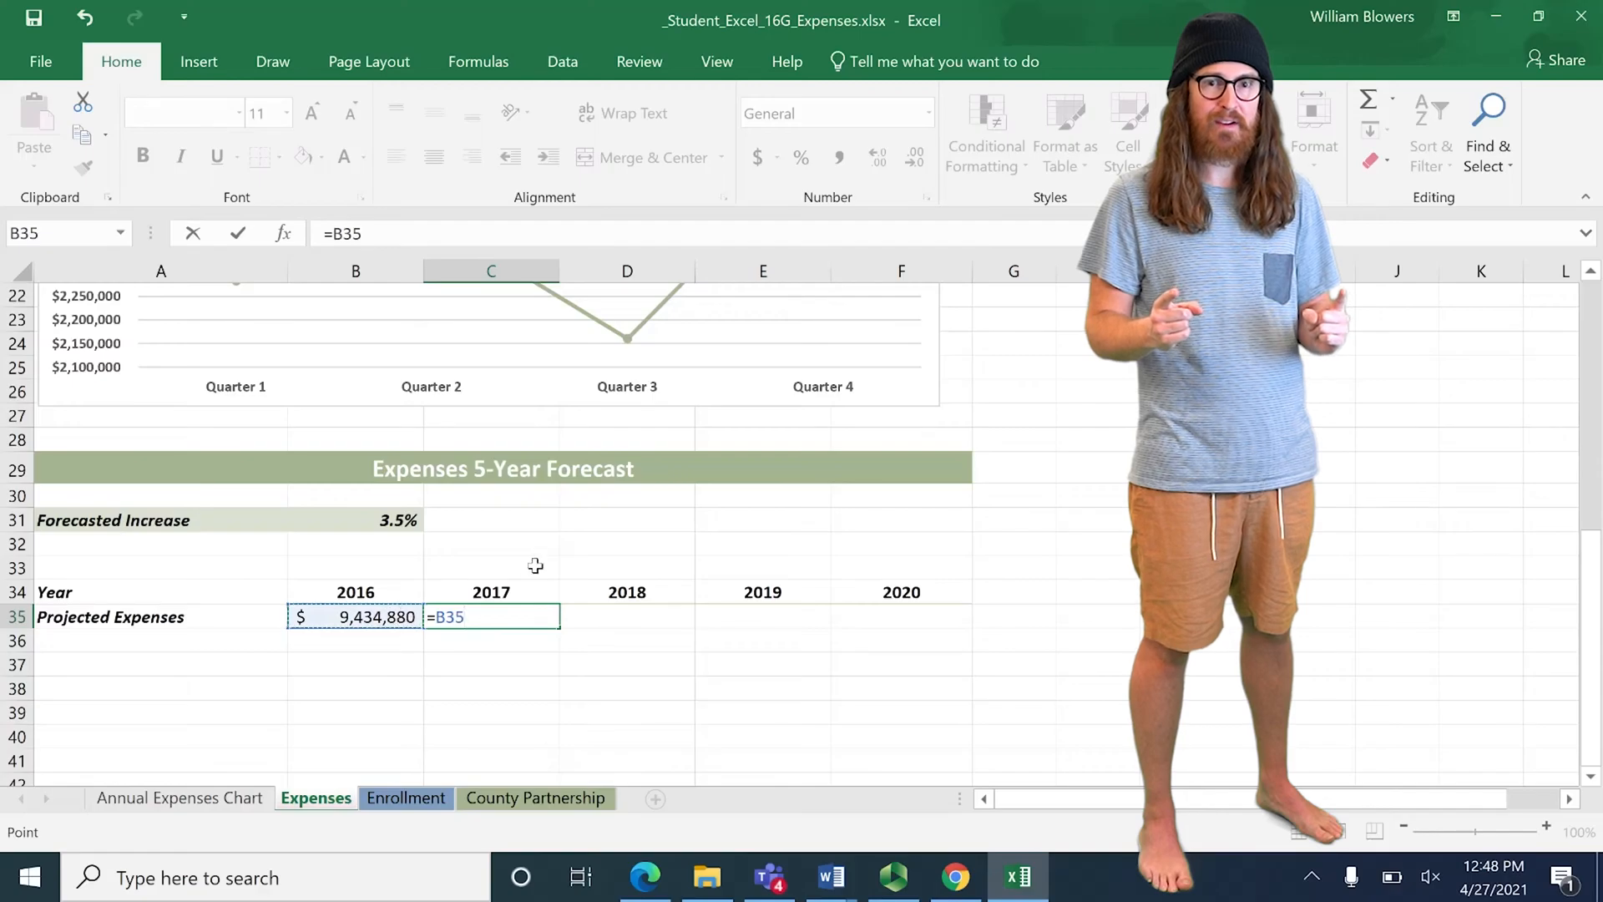
pyautogui.write('*')
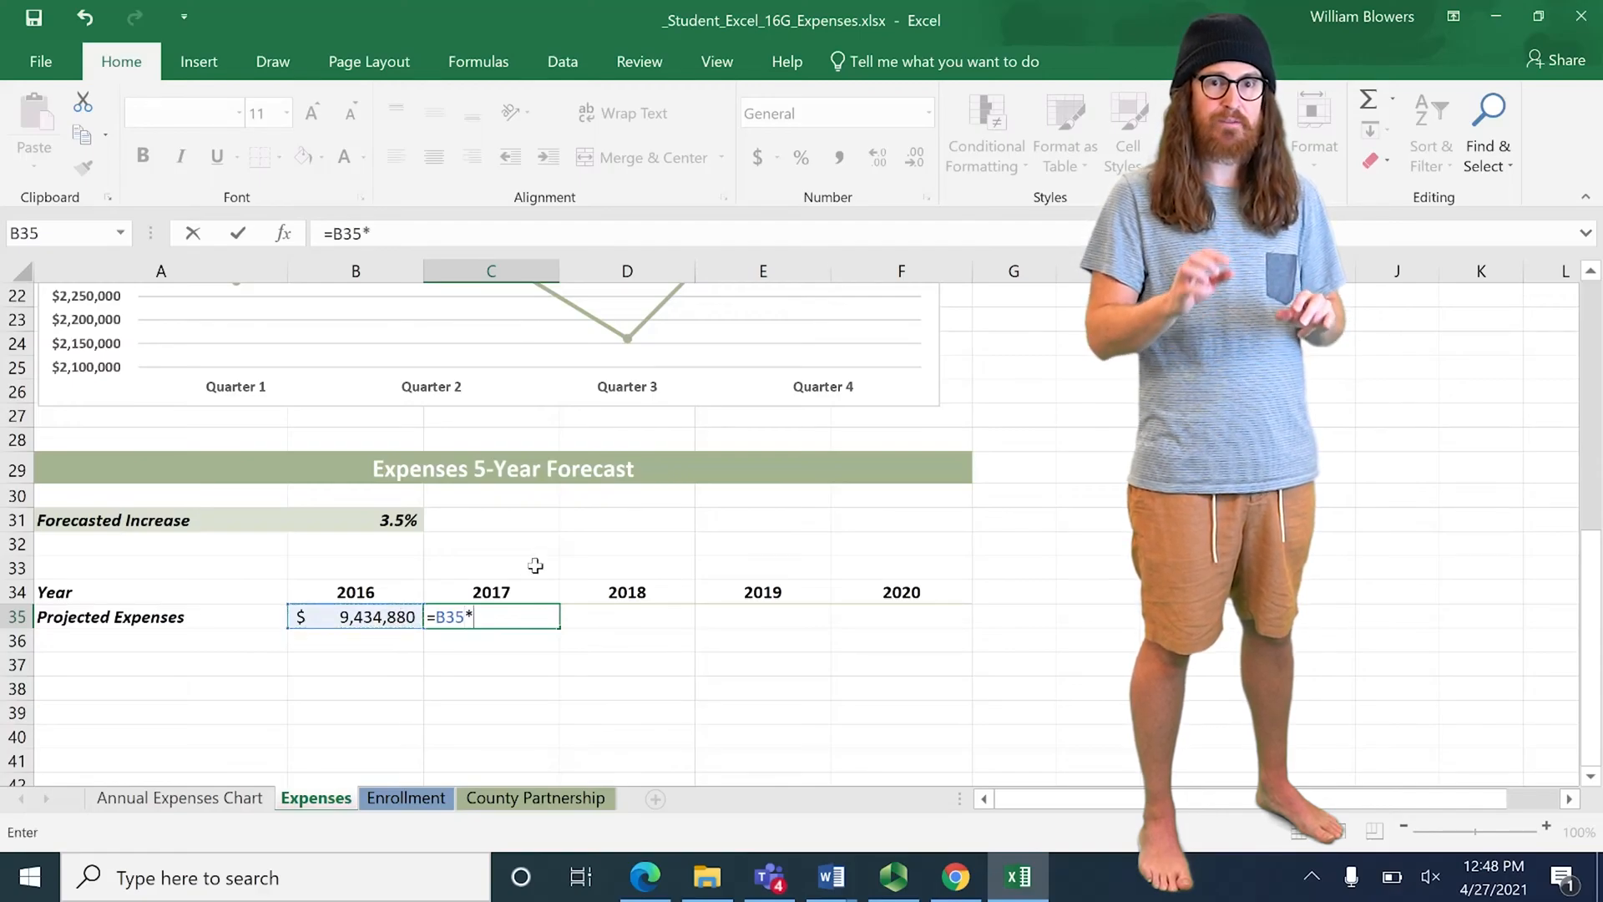
pyautogui.write('(100%+')
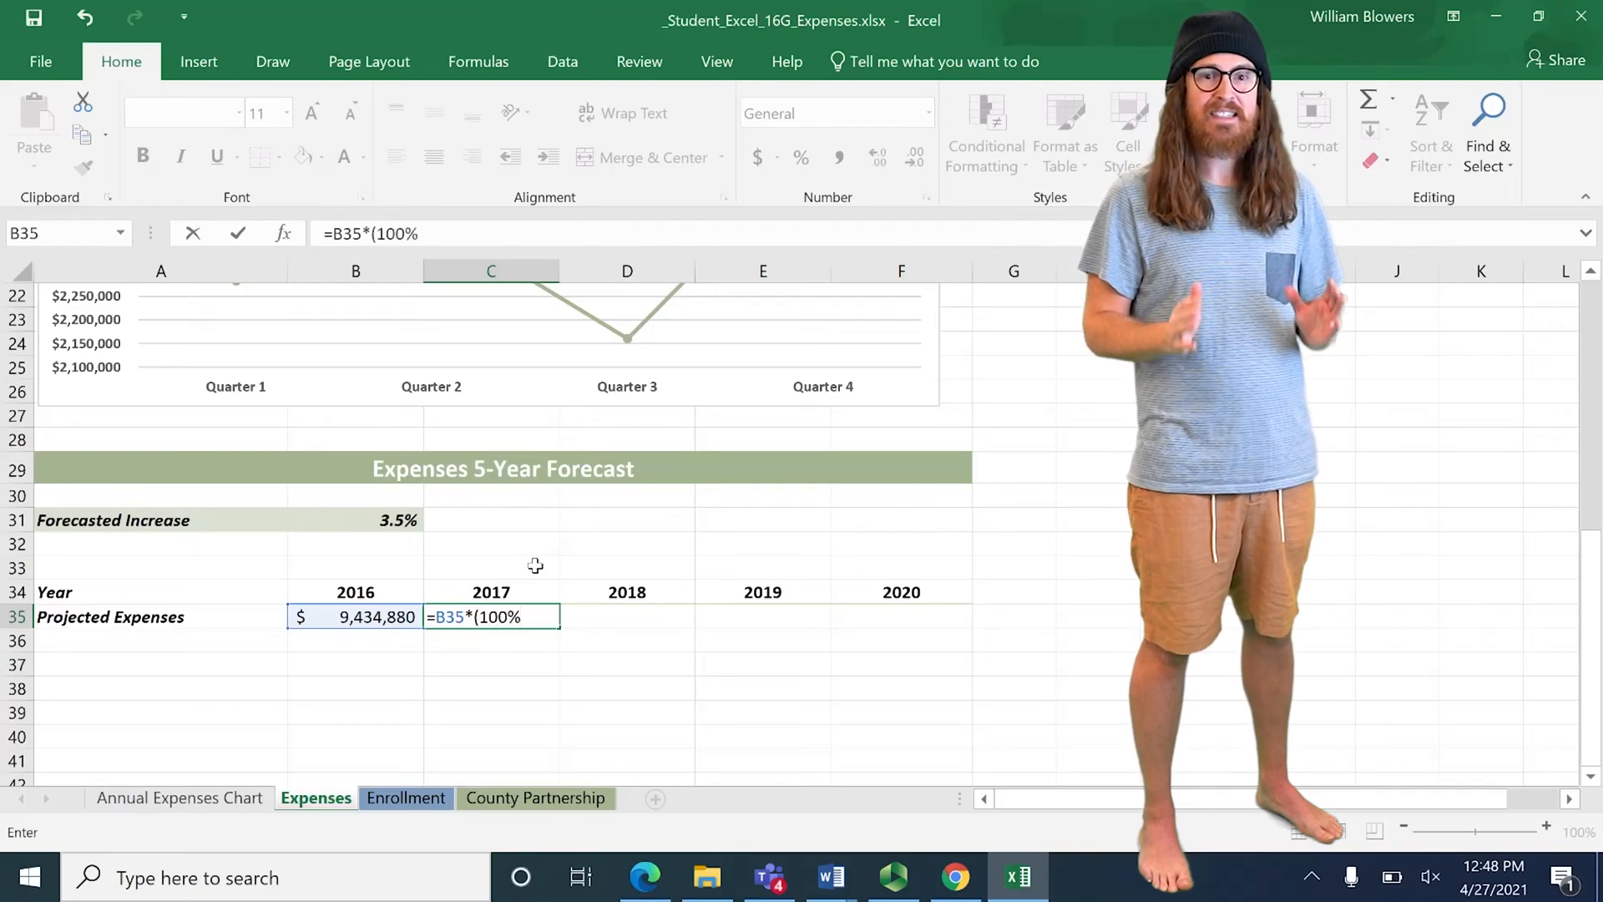
pyautogui.click(409, 520)
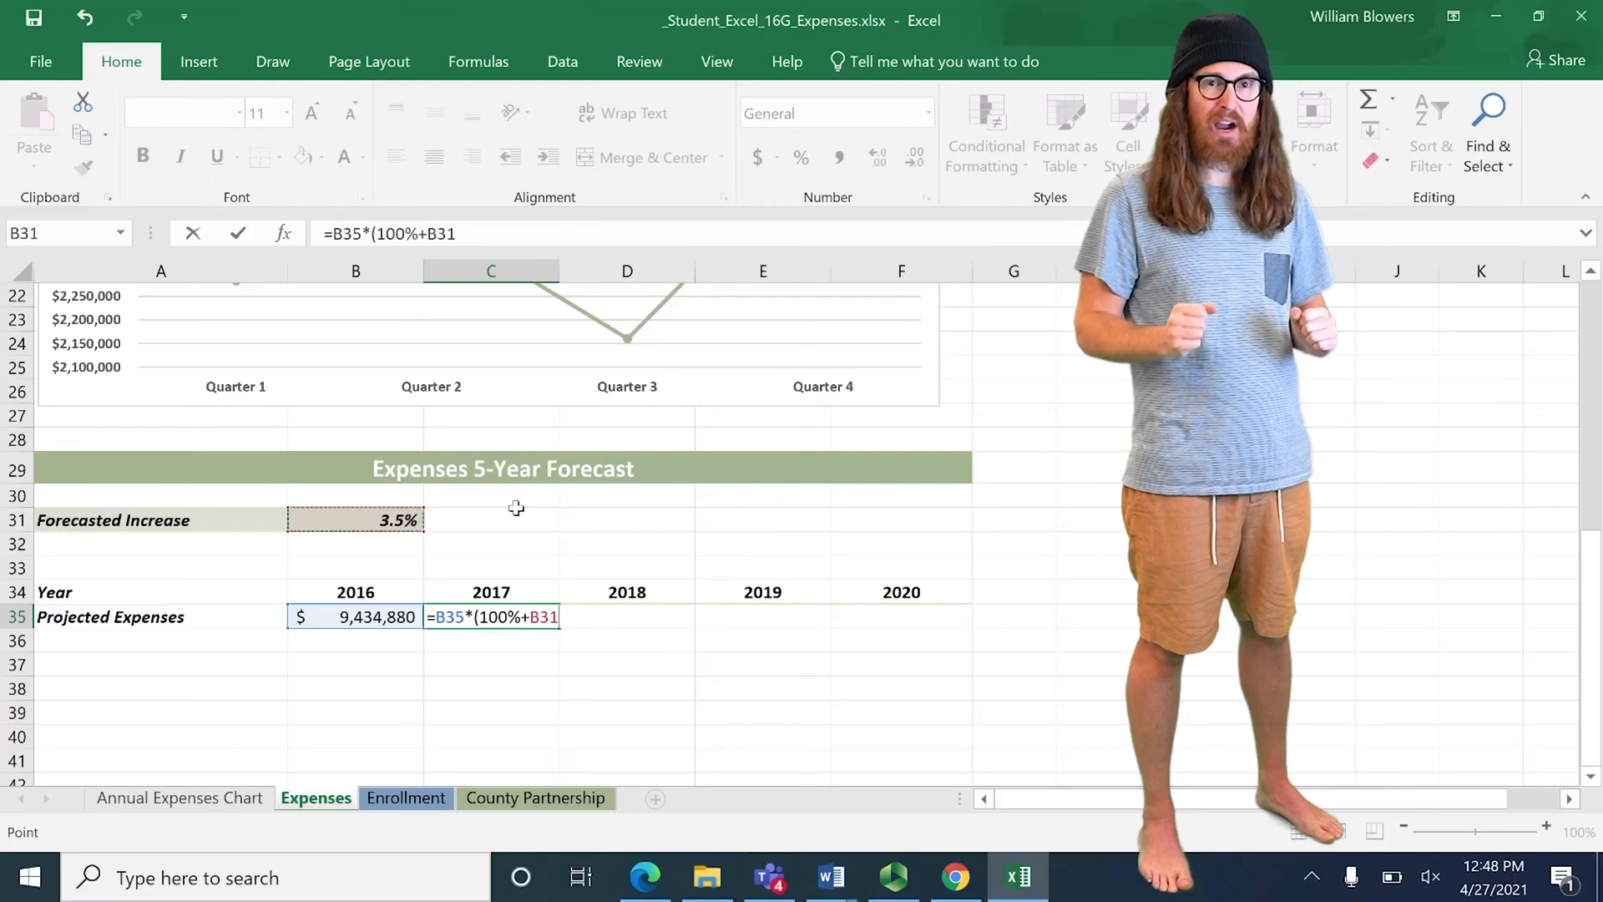
pyautogui.press('F4')
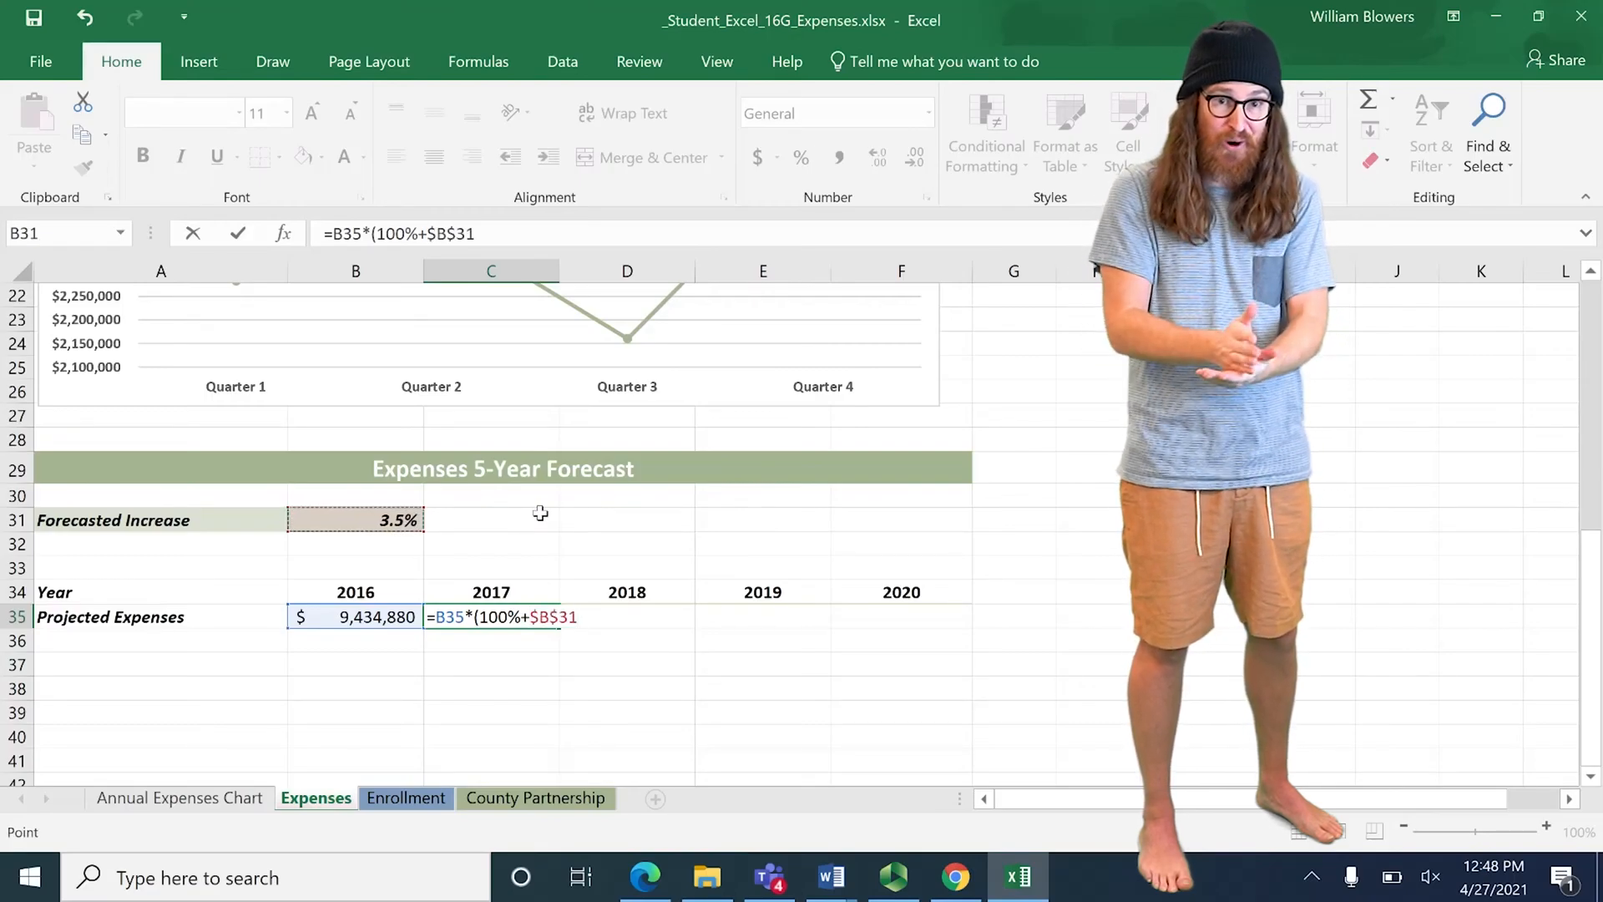
pyautogui.press('Return')
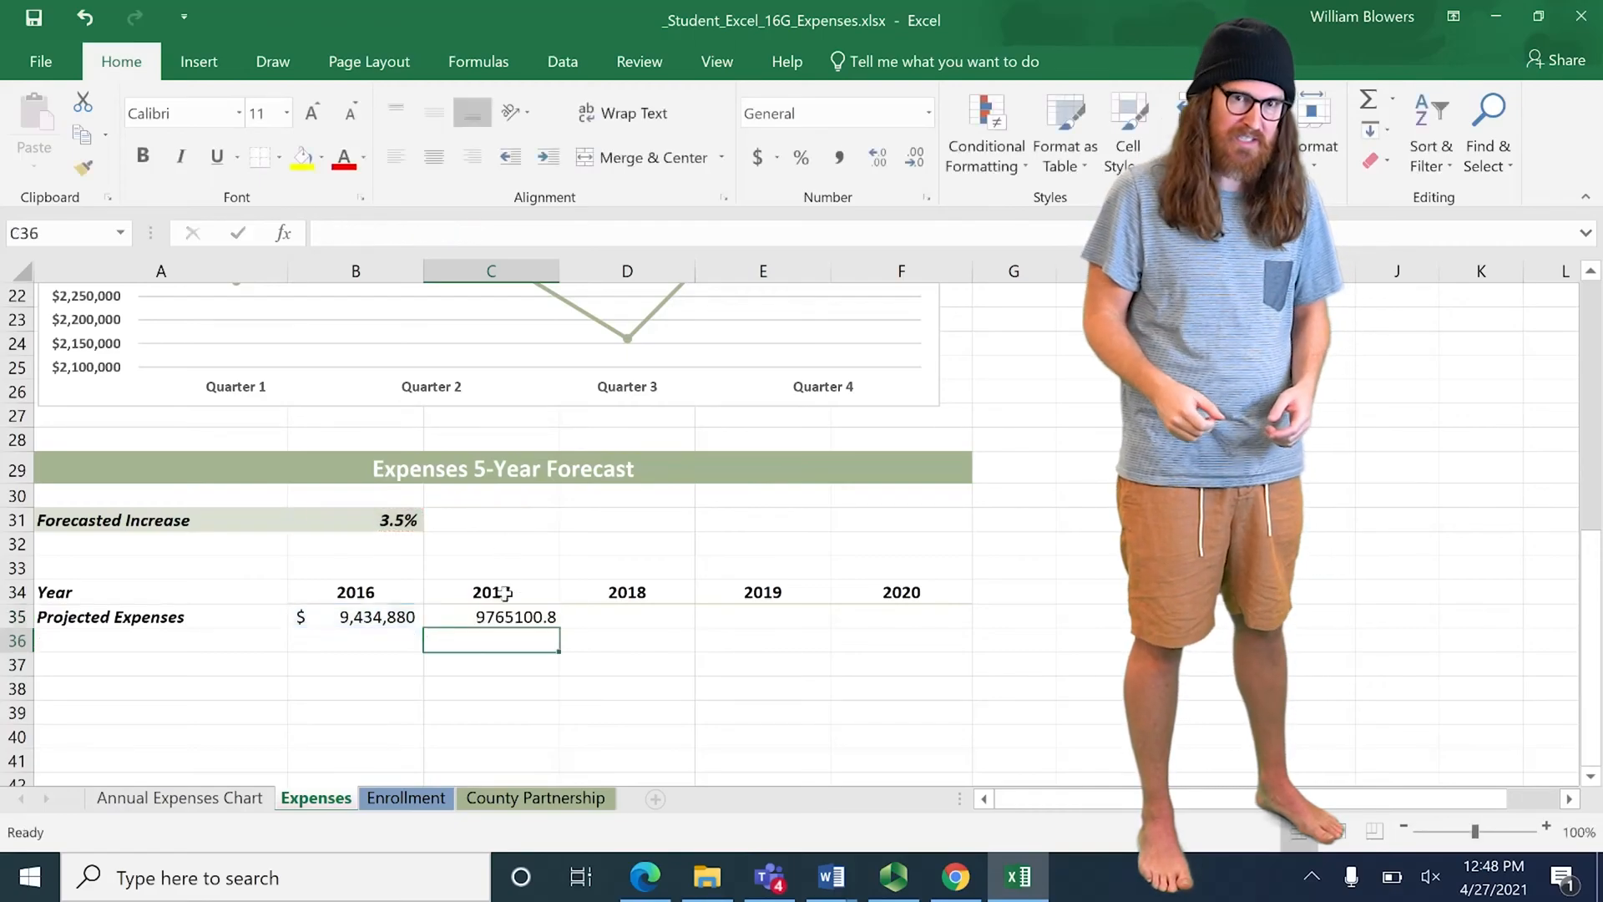
pyautogui.click(499, 615)
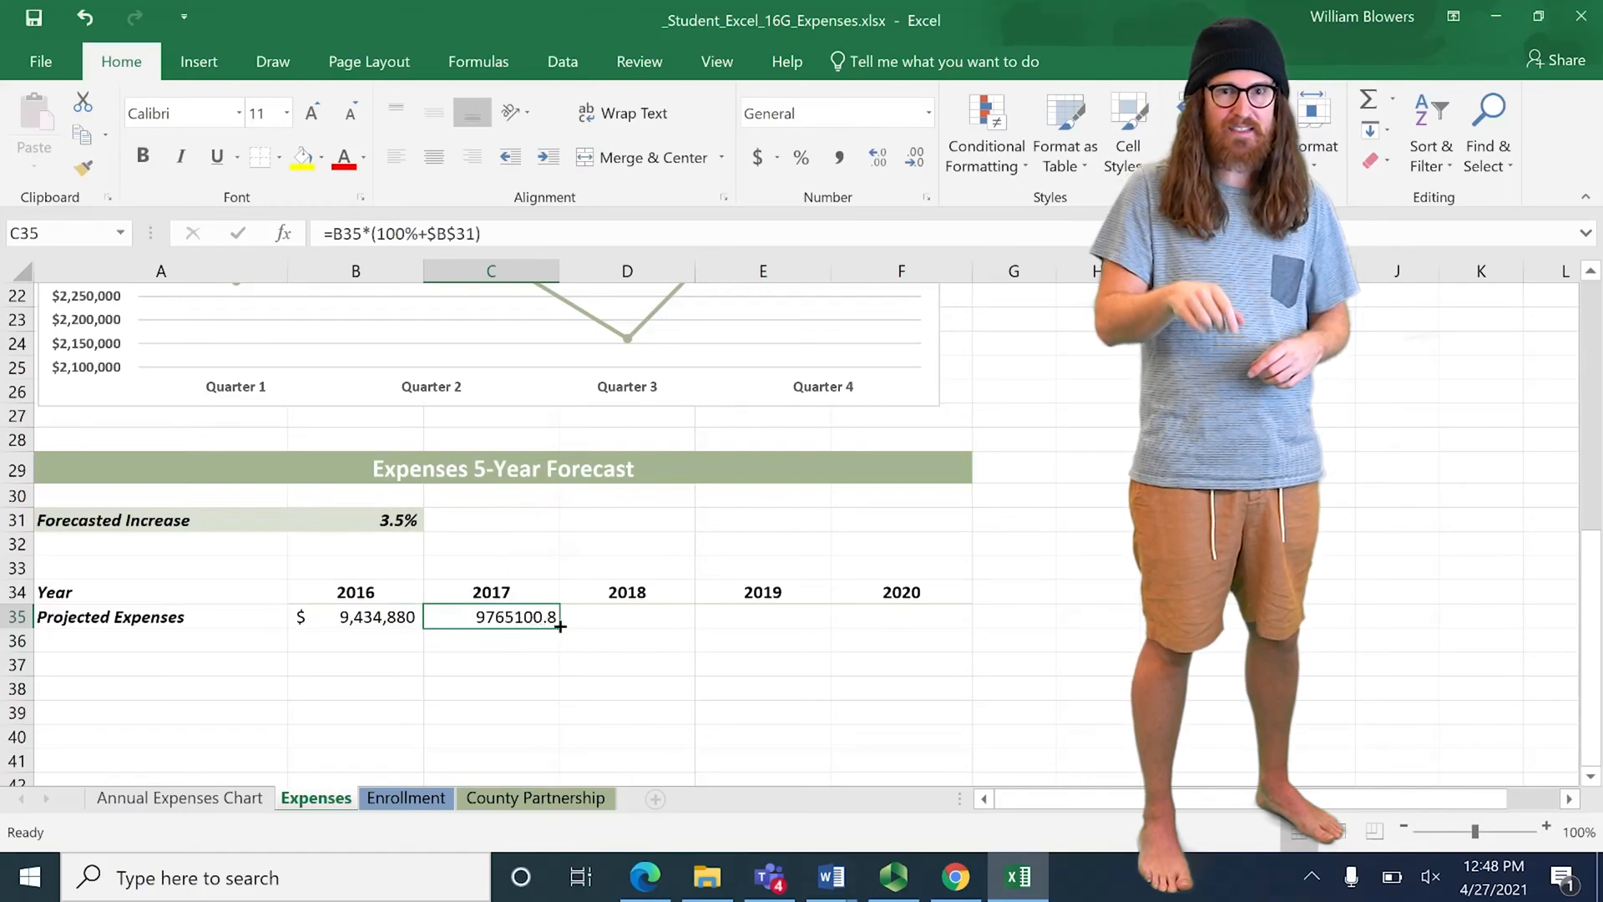
pyautogui.moveTo(563, 626); pyautogui.dragTo(973, 635)
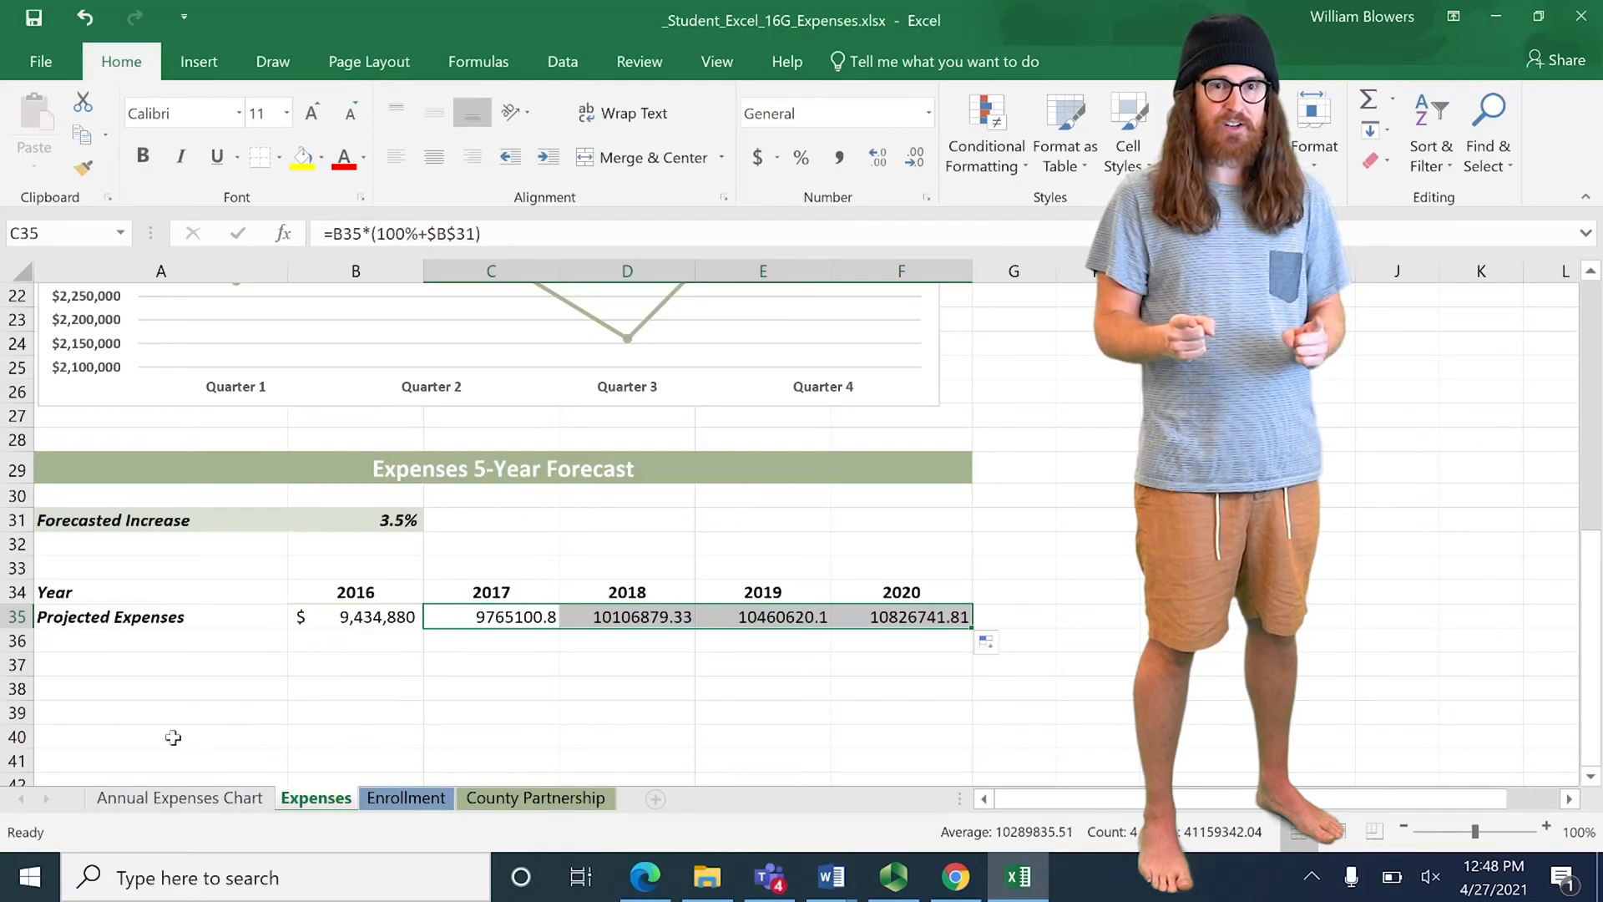
# Step: Copy the formatting of cell B35 to the projected expenses in C35:F35 with Format Painter
pyautogui.click(342, 619)
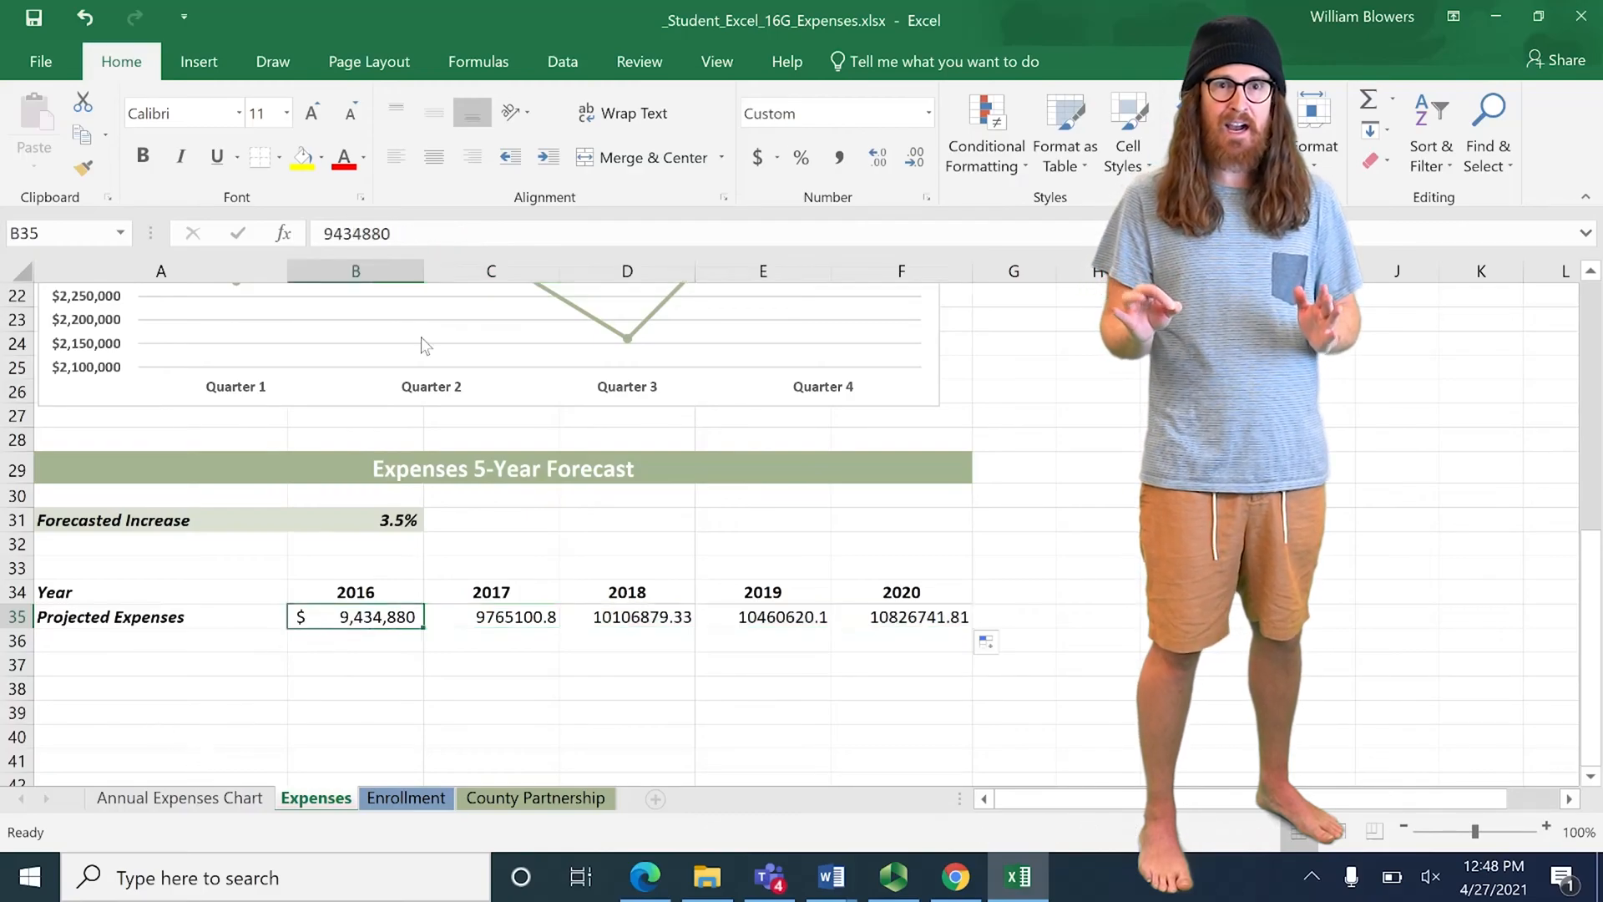
pyautogui.click(269, 62)
pyautogui.click(350, 61)
pyautogui.click(124, 62)
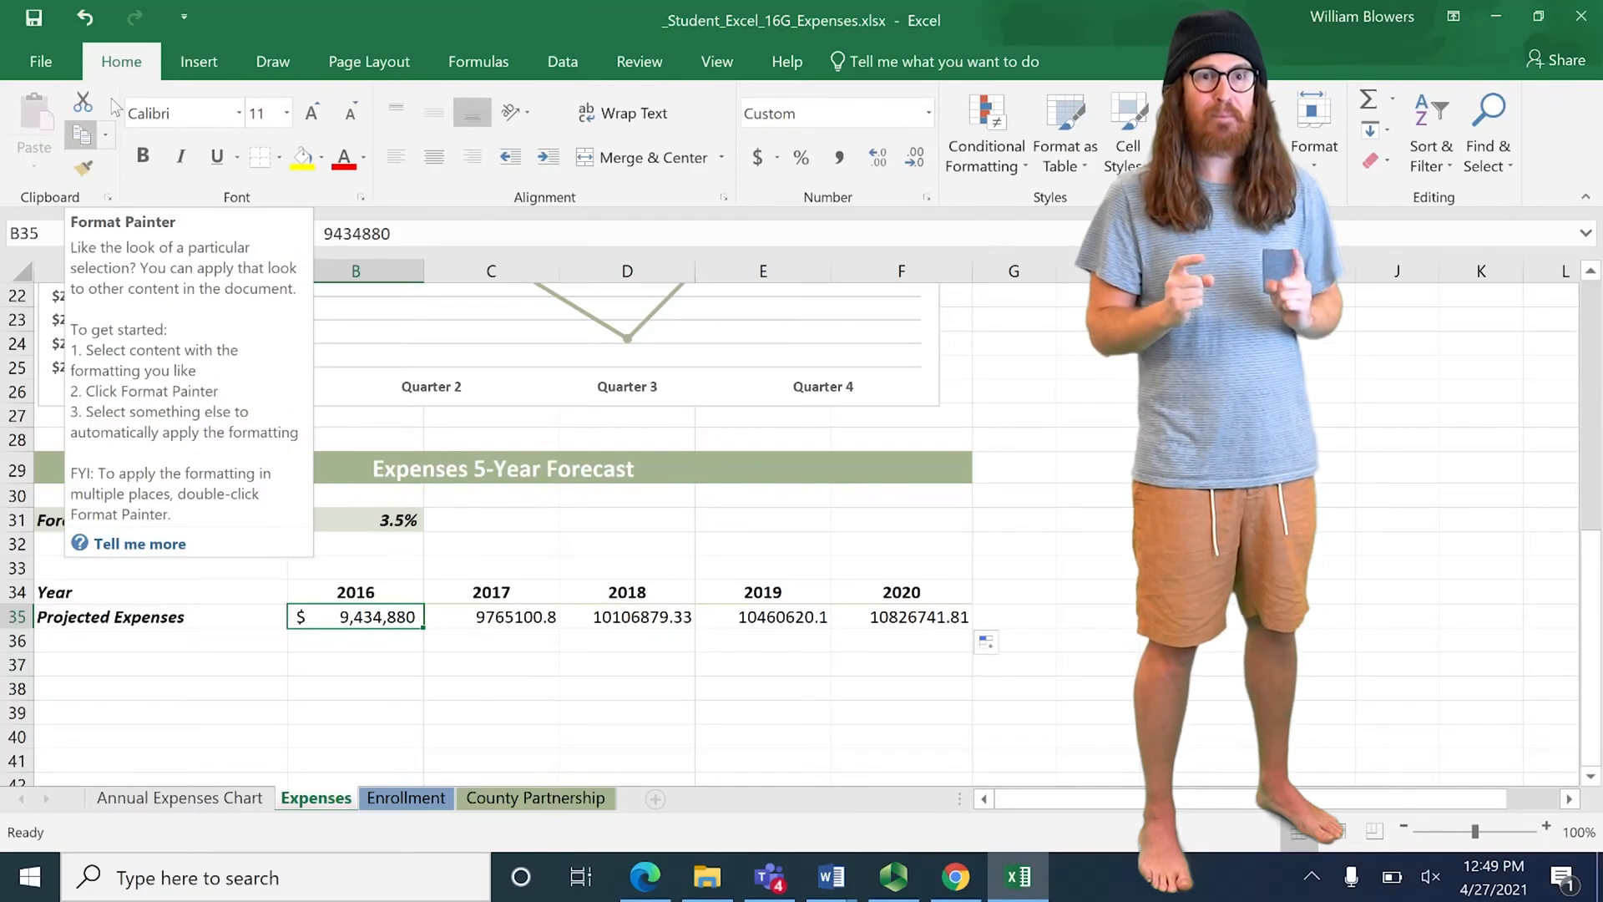
pyautogui.click(85, 170)
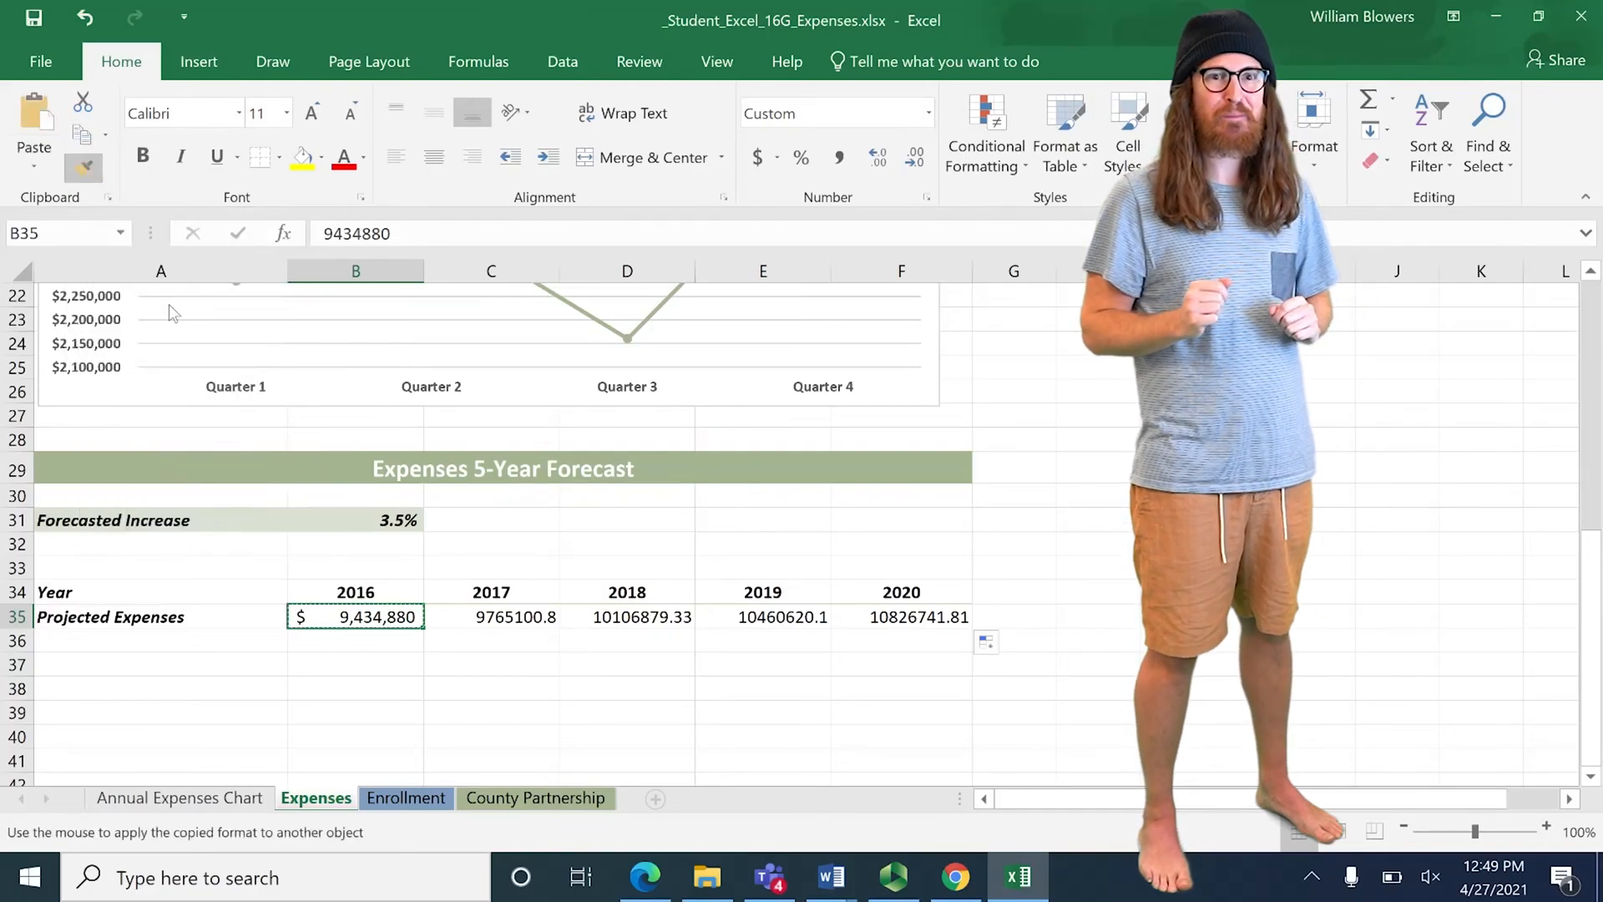
pyautogui.click(355, 616)
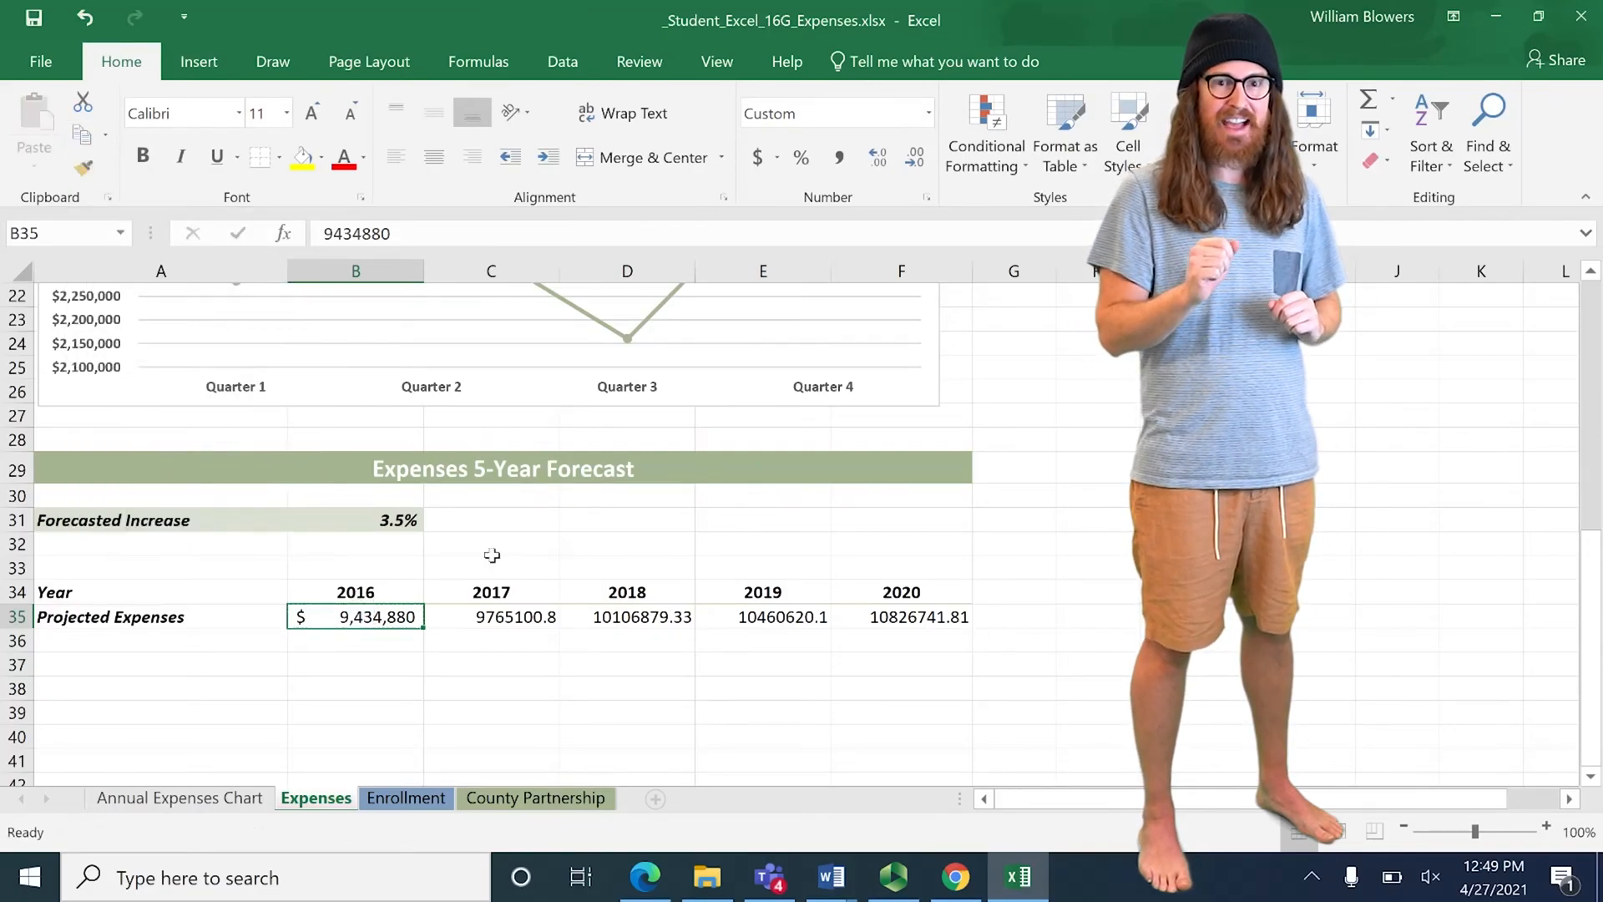
pyautogui.click(92, 174)
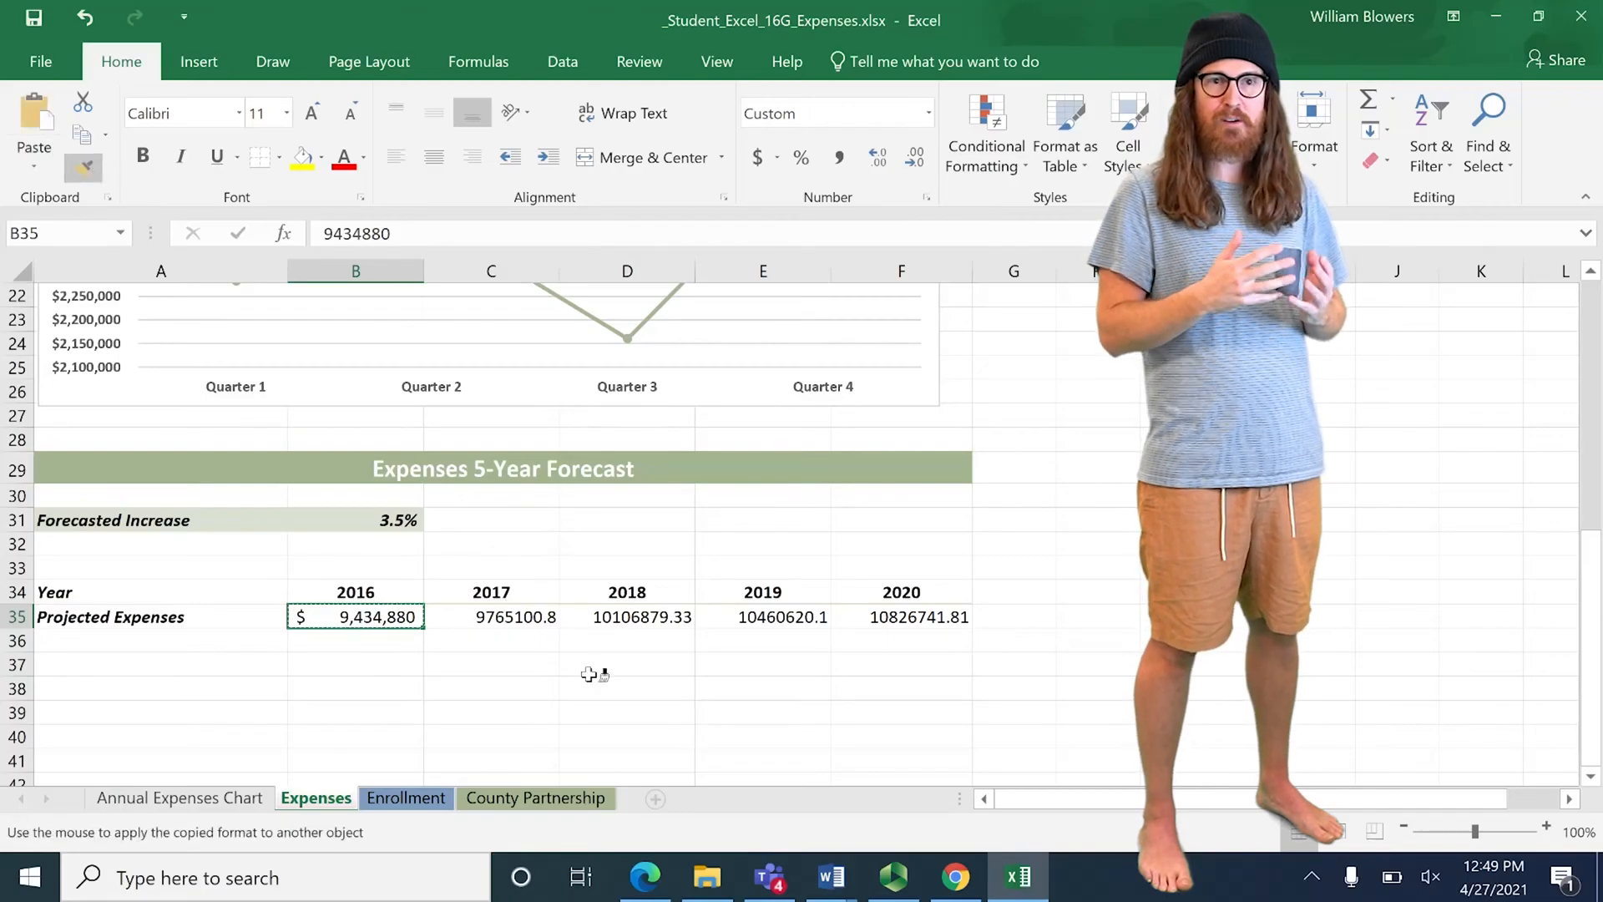
pyautogui.moveTo(501, 616); pyautogui.dragTo(884, 618)
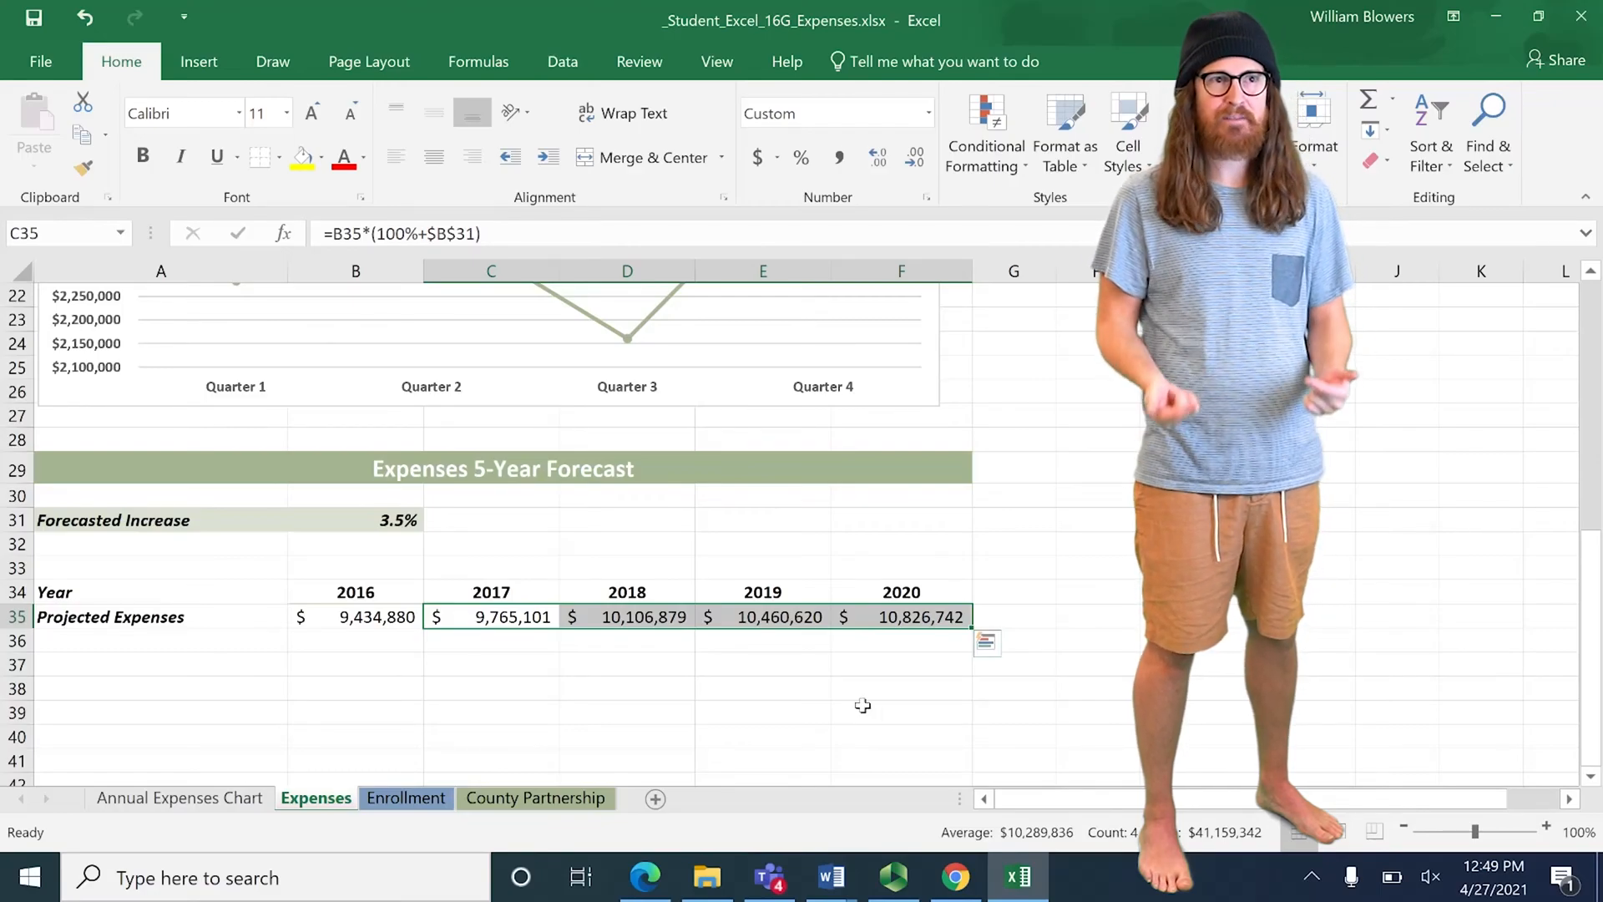
# Step: Set the Expenses sheet to landscape orientation and scale its height to 1 page
pyautogui.click(208, 661)
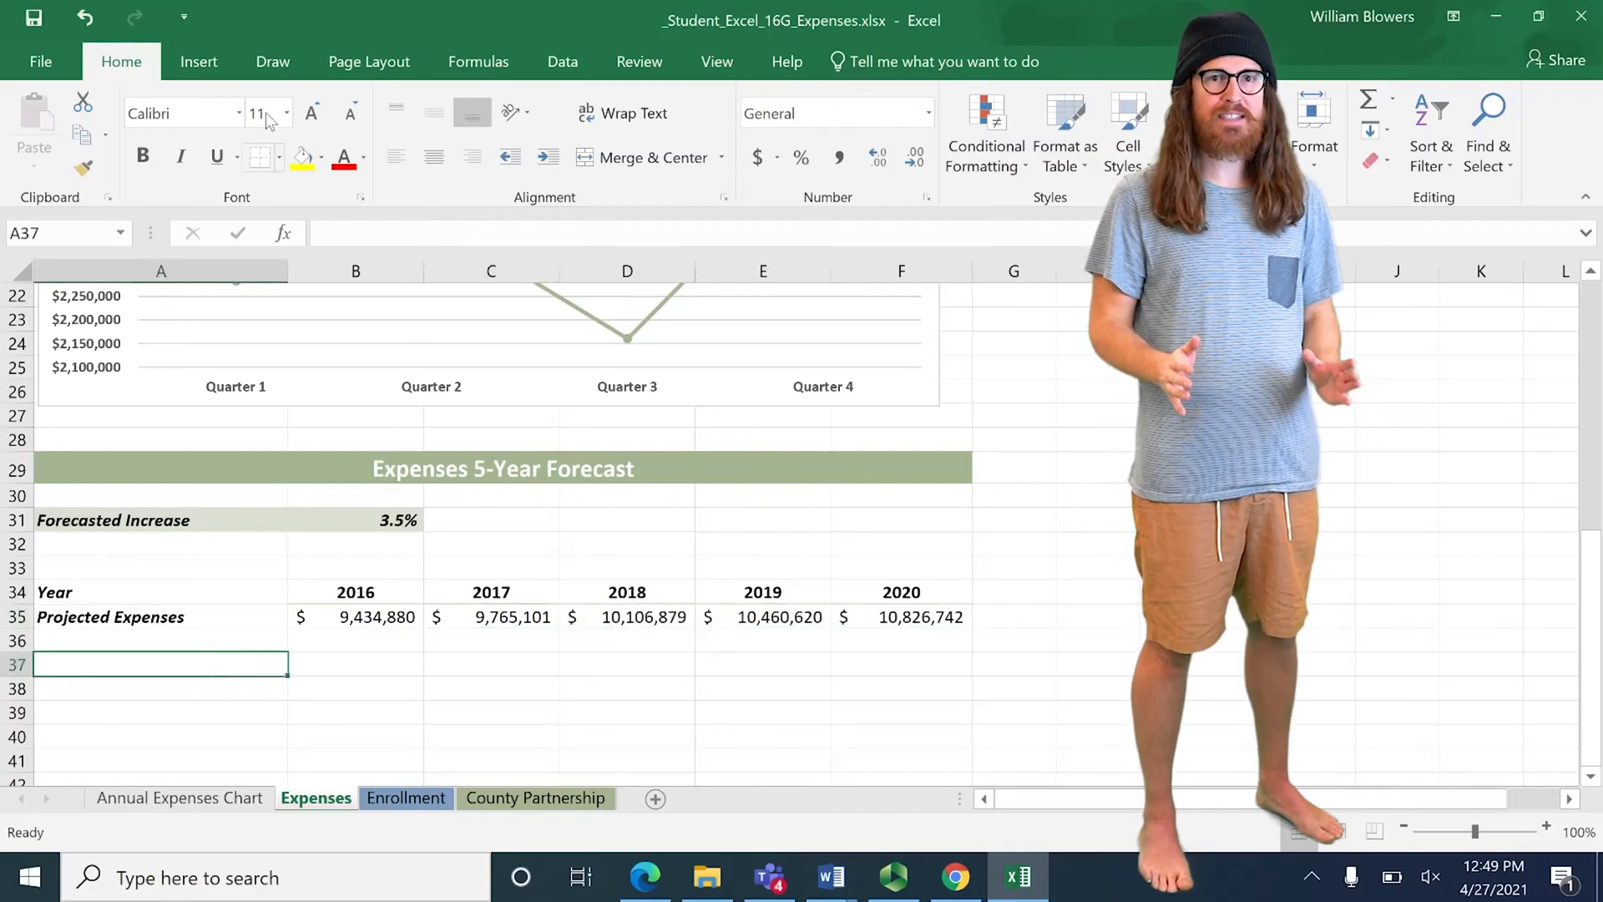
pyautogui.click(369, 61)
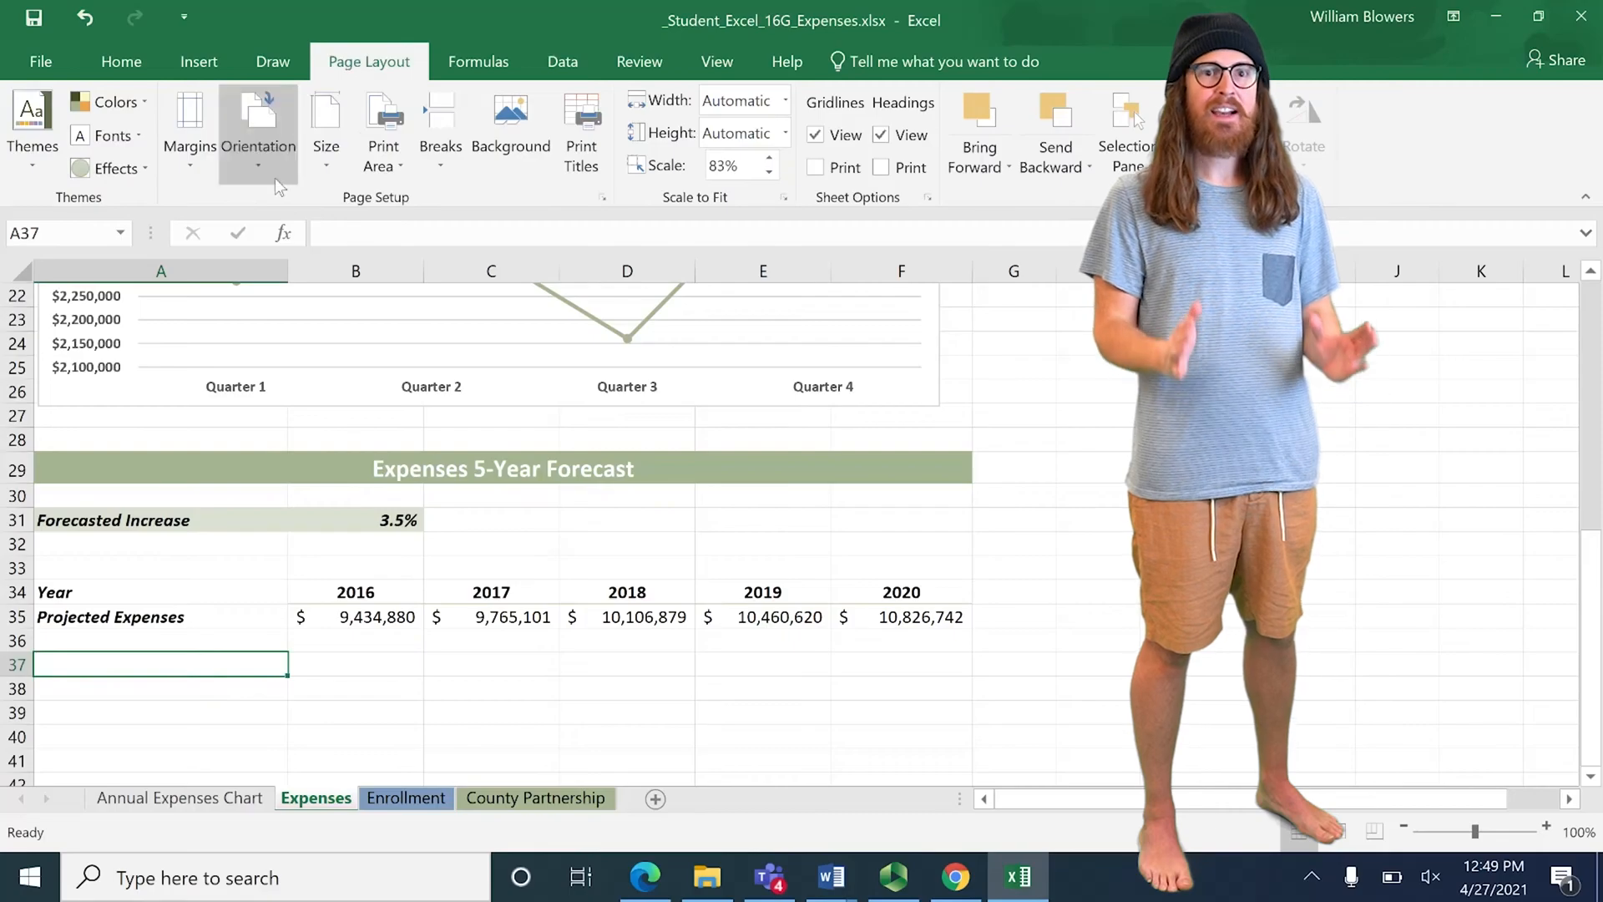
pyautogui.click(254, 169)
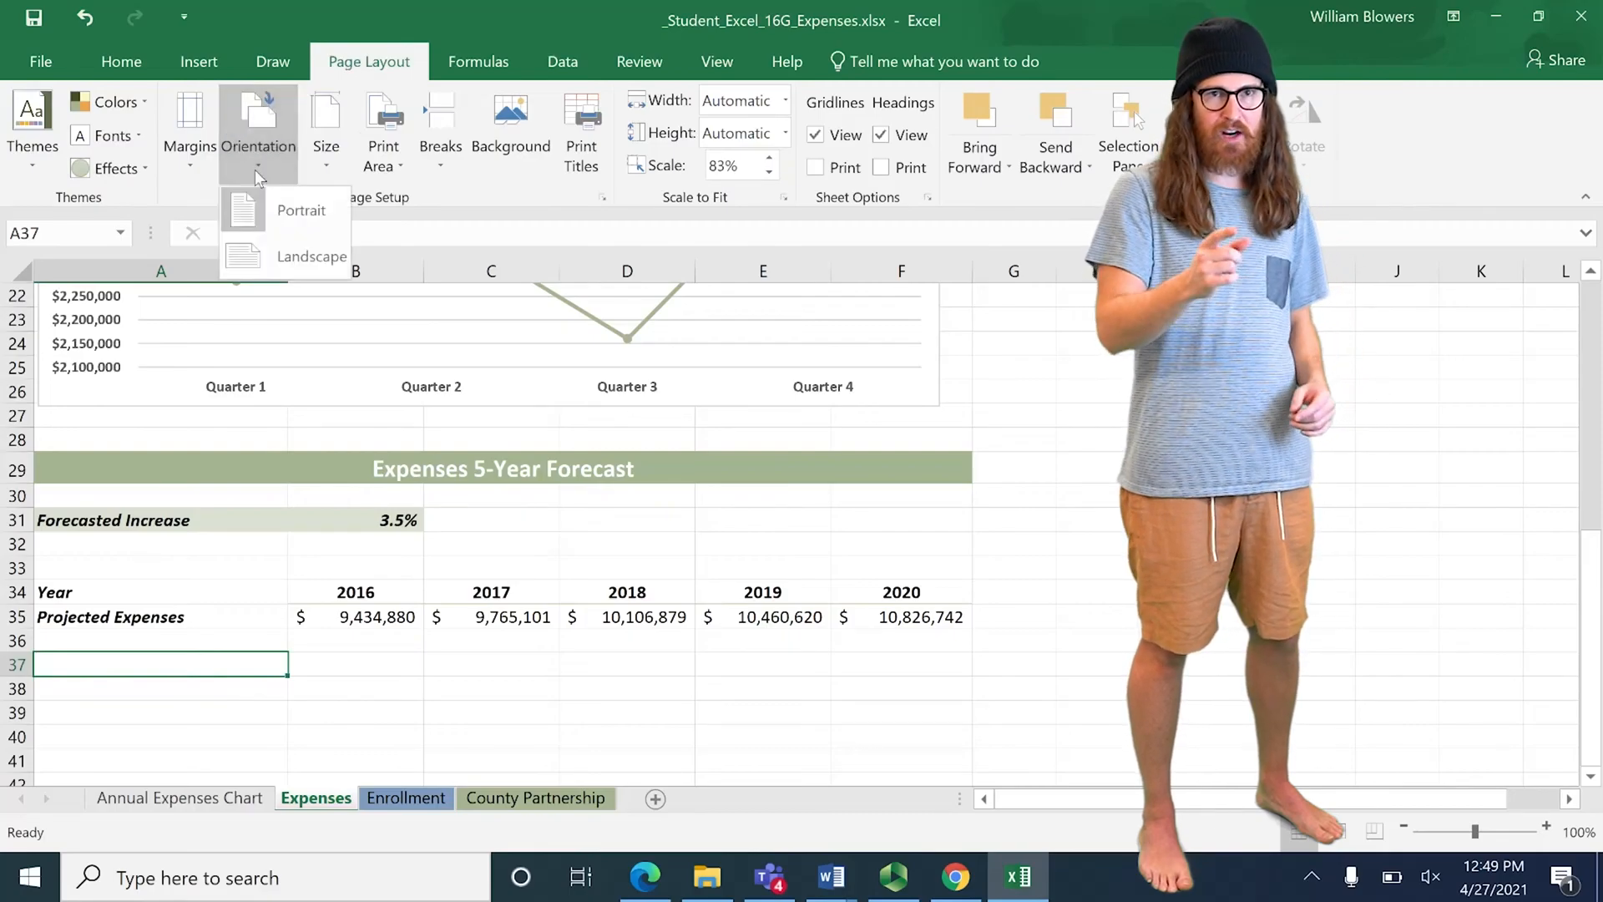
pyautogui.click(259, 251)
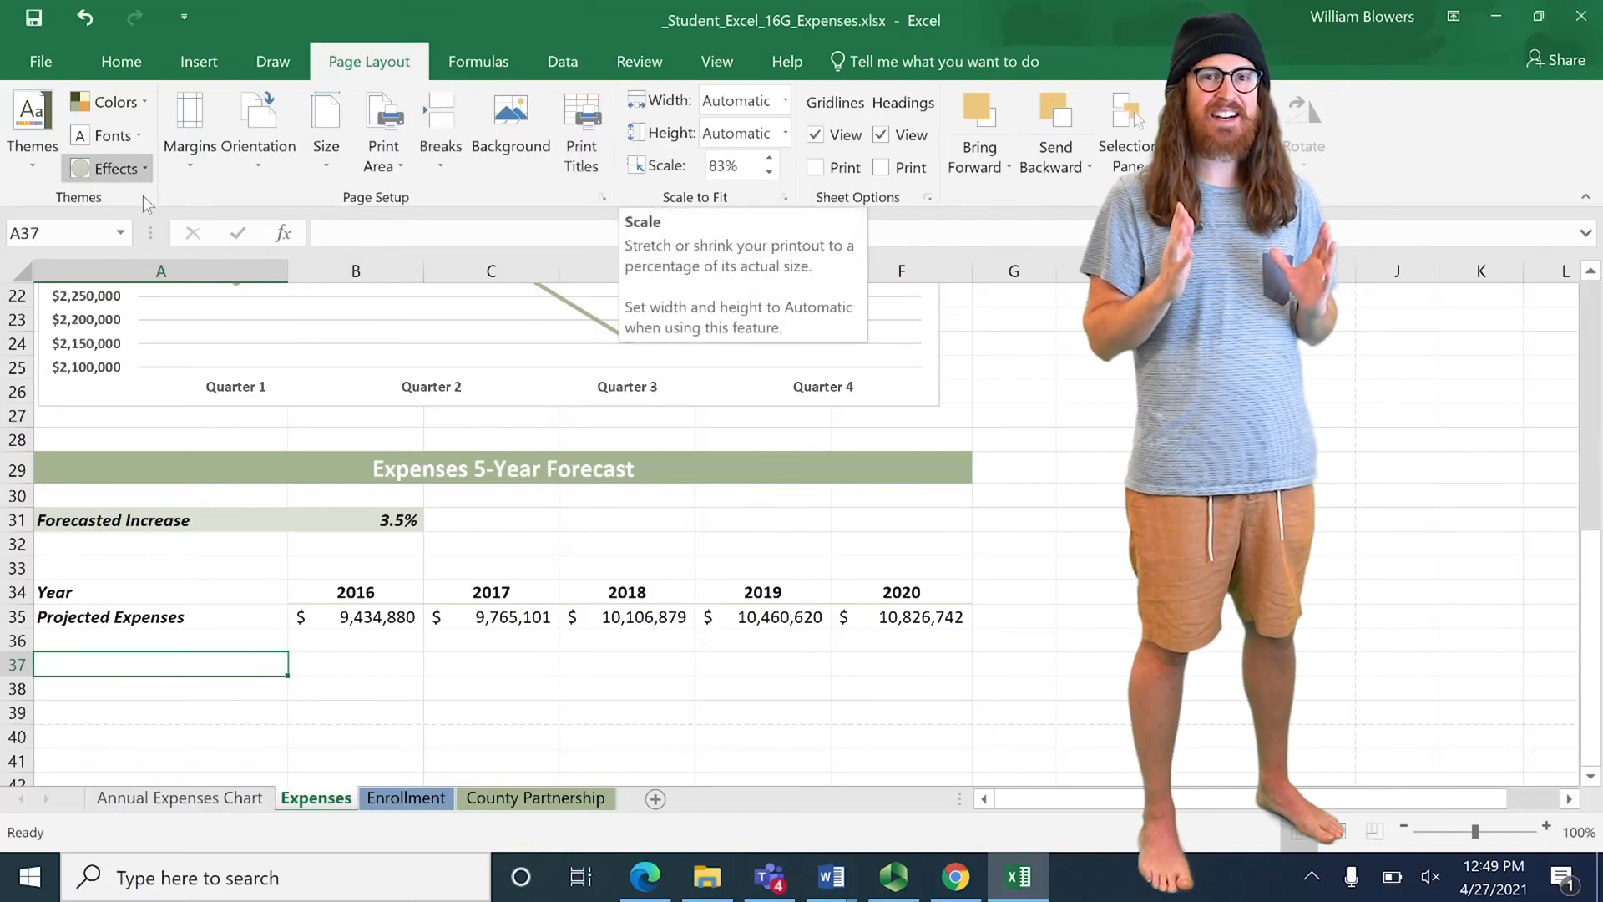
pyautogui.click(787, 134)
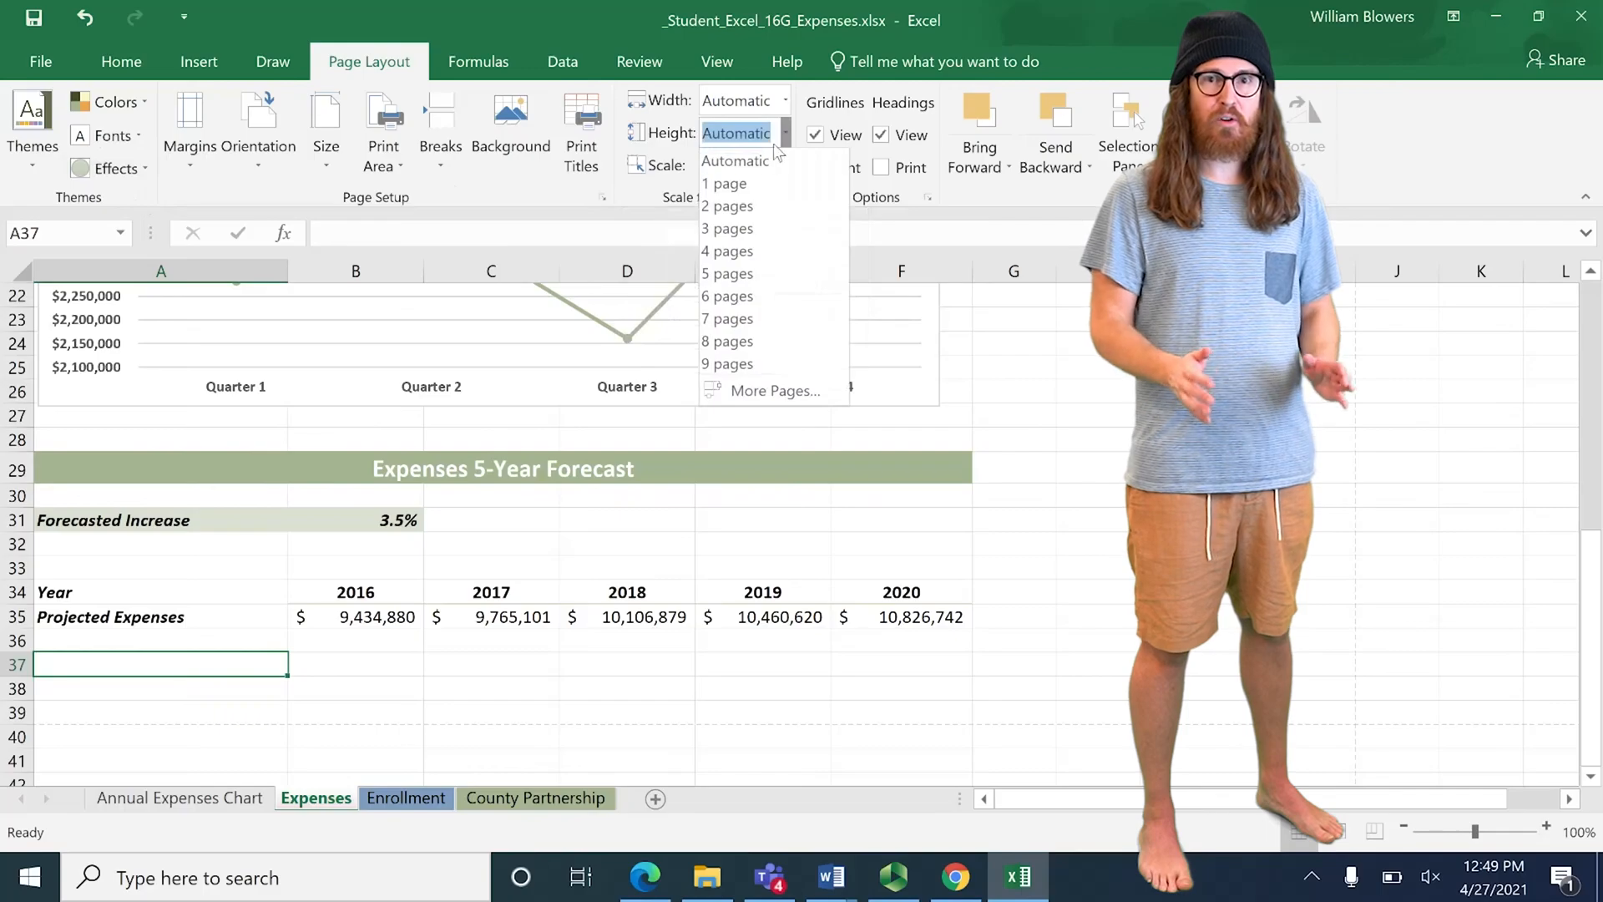
pyautogui.click(744, 183)
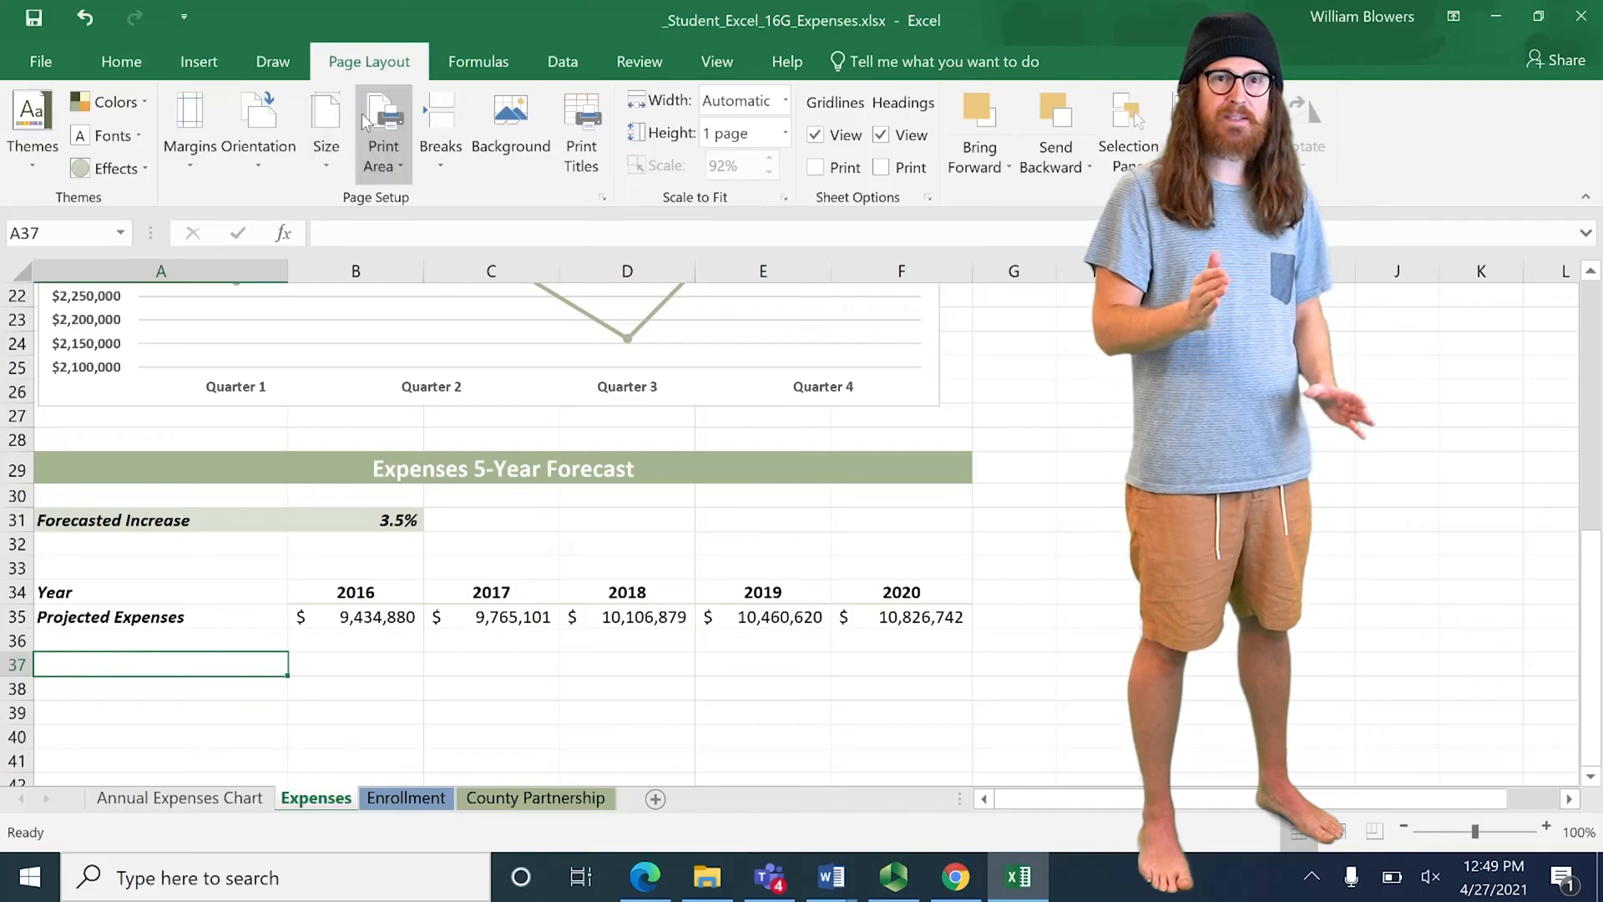
# Step: Center the Expenses sheet horizontally on the page and insert the file name in the left section of a custom footer
pyautogui.click(602, 196)
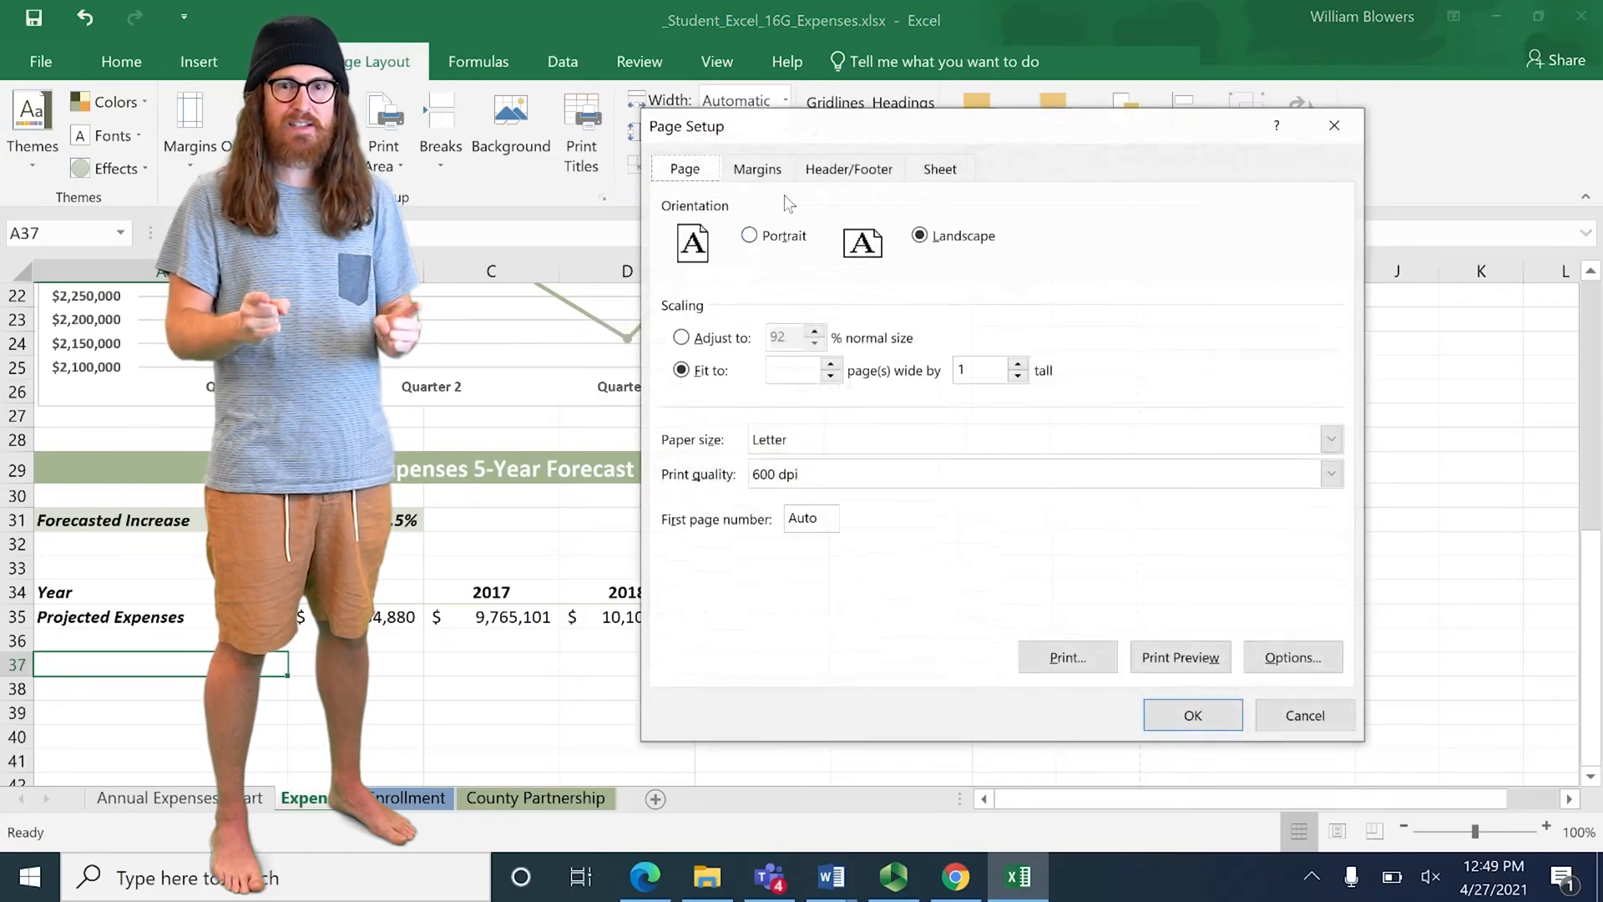
pyautogui.click(757, 171)
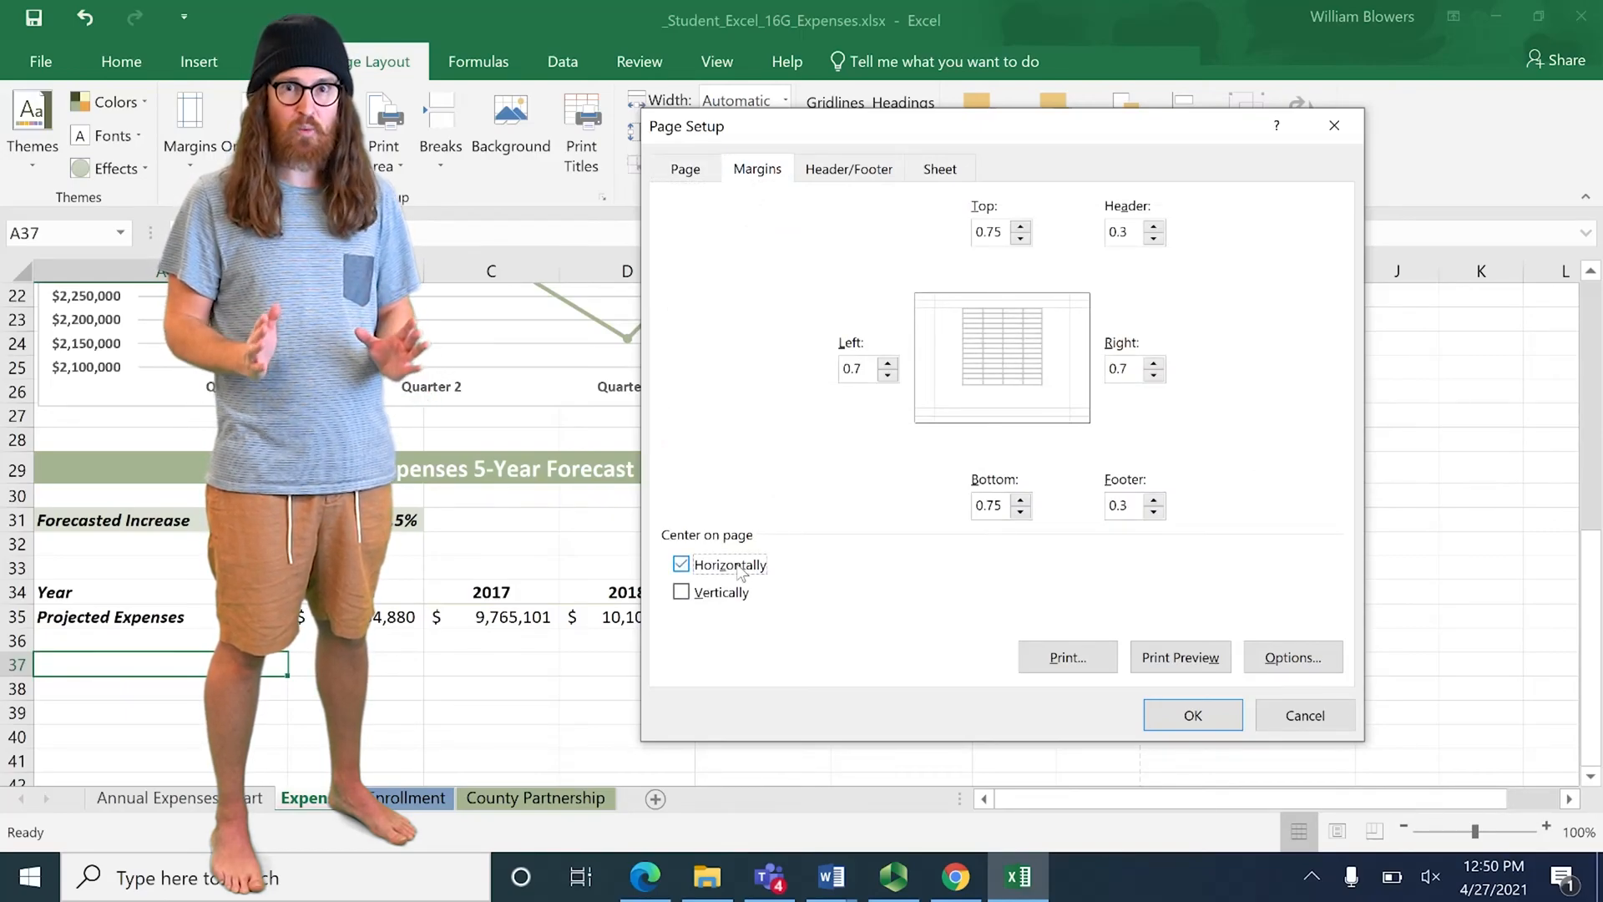
pyautogui.click(849, 171)
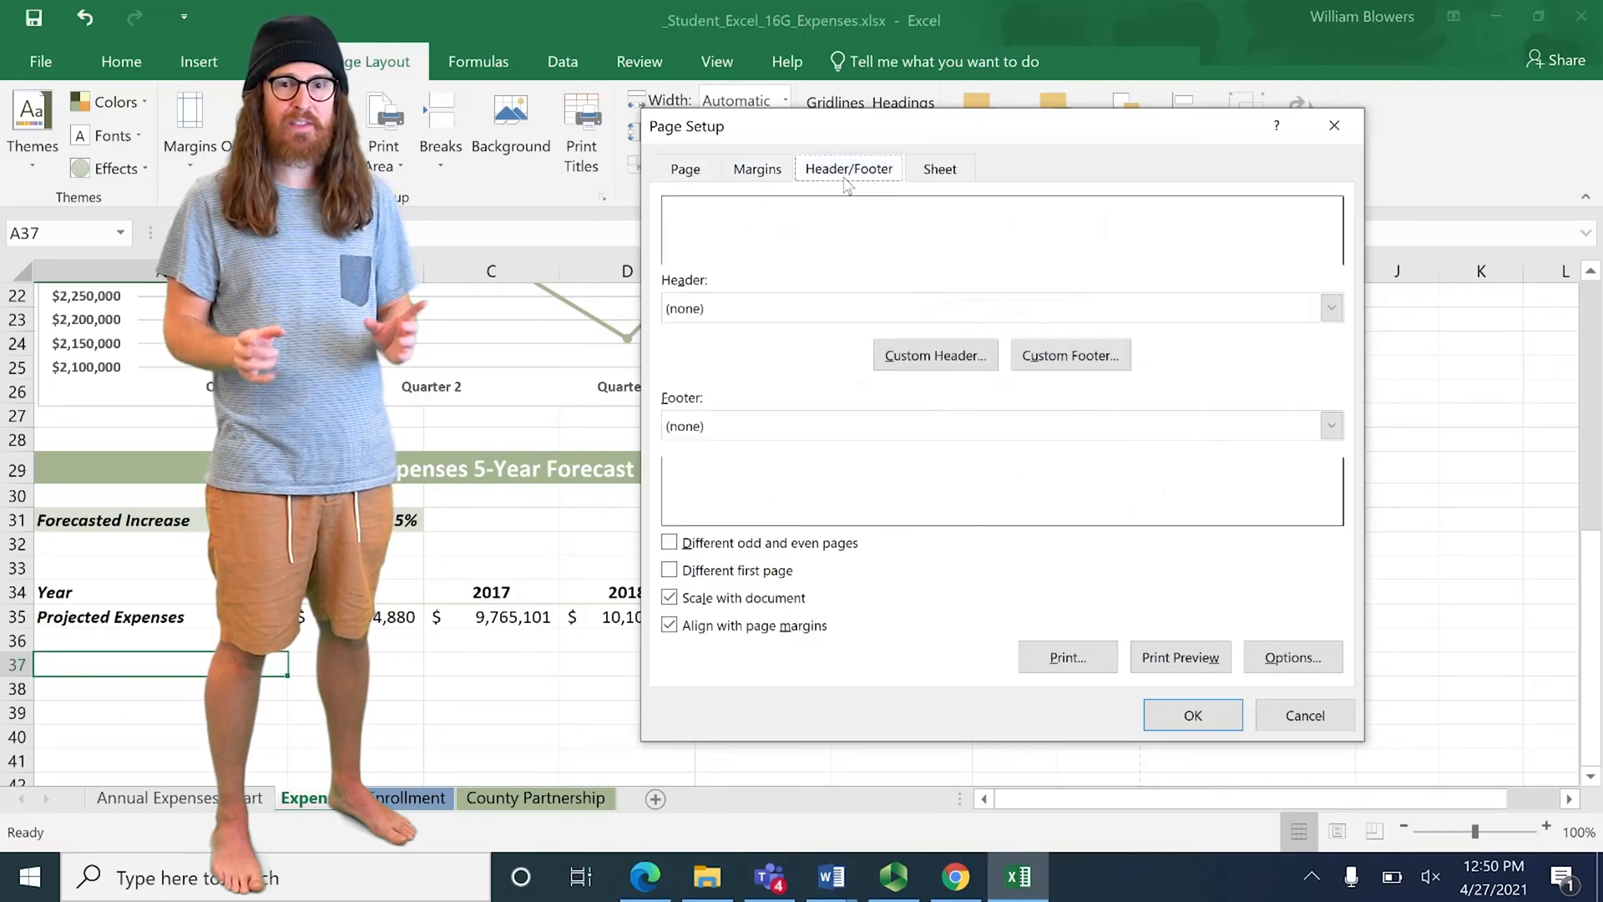
pyautogui.click(1056, 367)
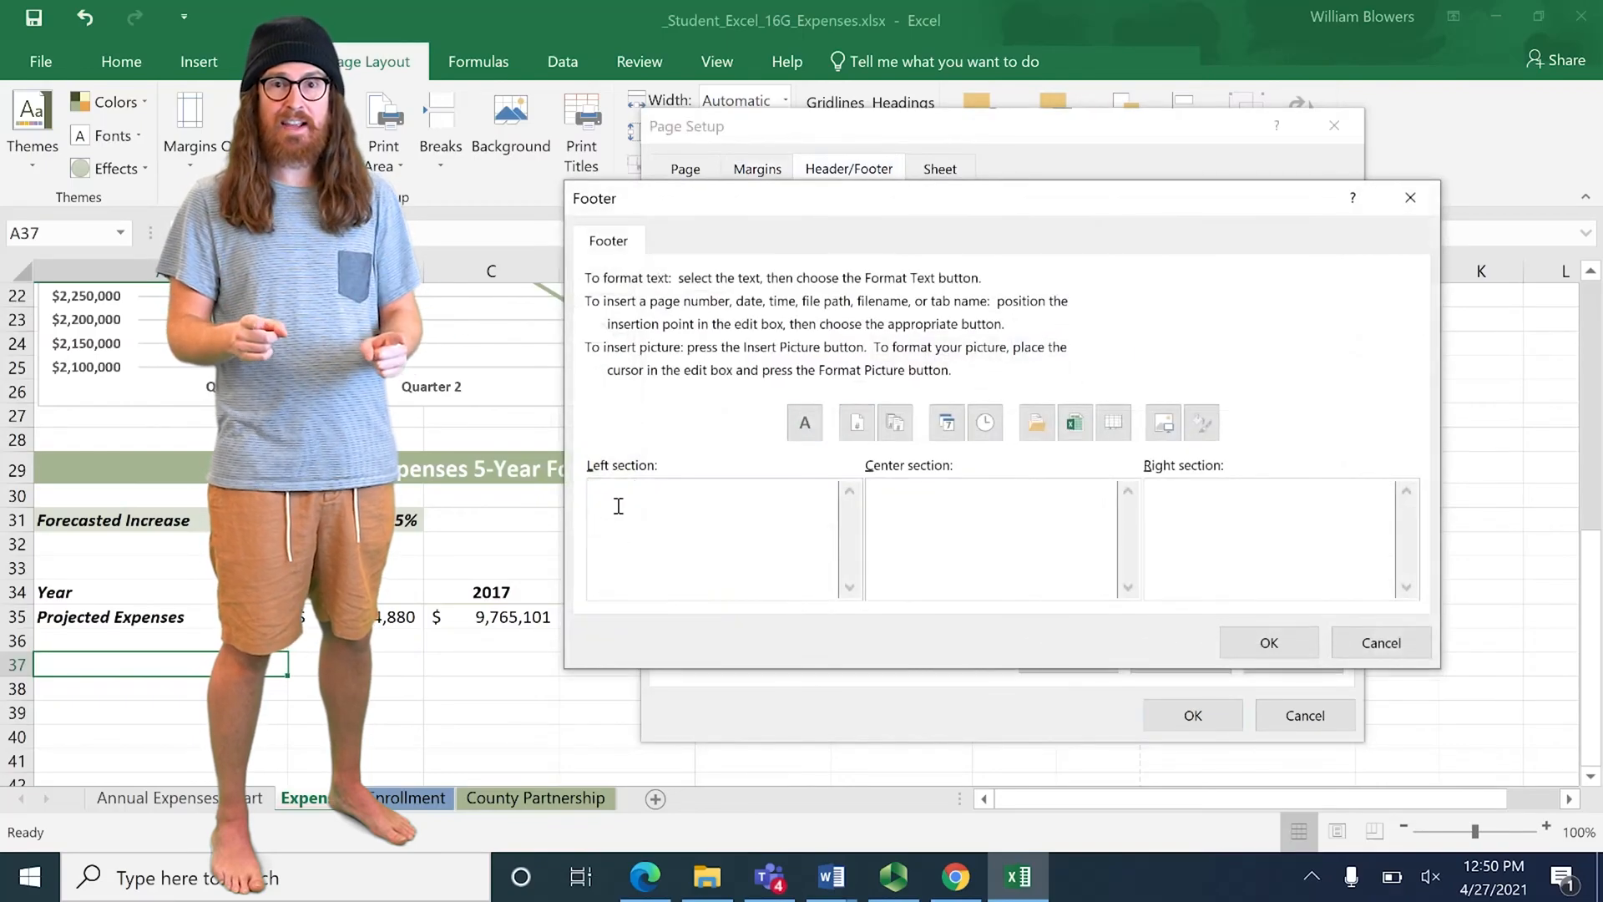
pyautogui.click(1077, 422)
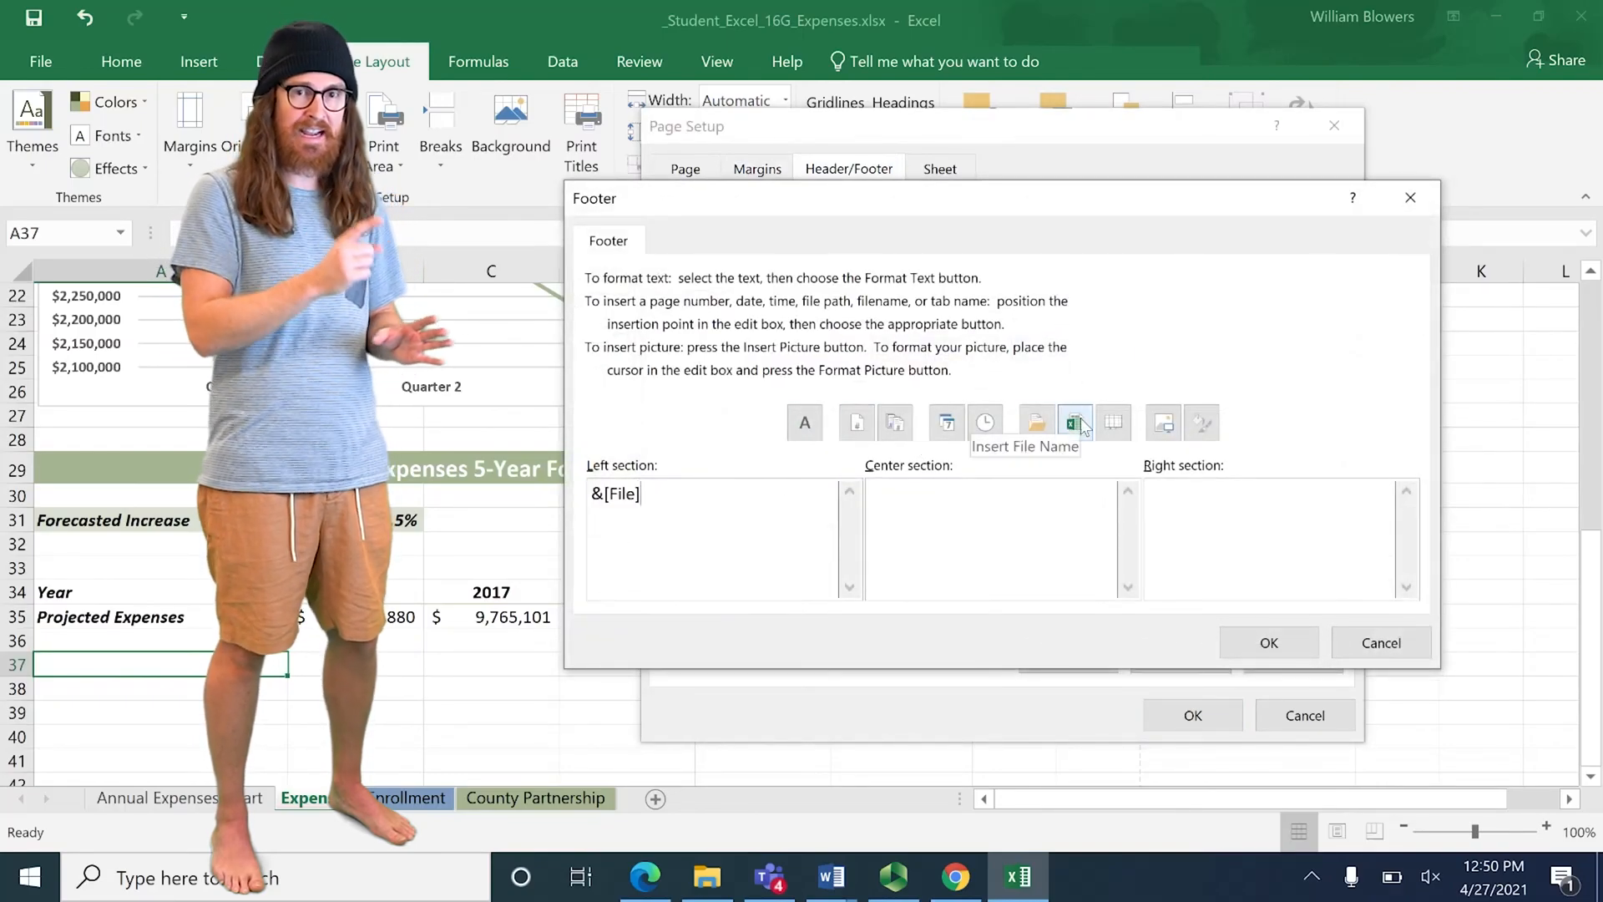
pyautogui.click(1257, 641)
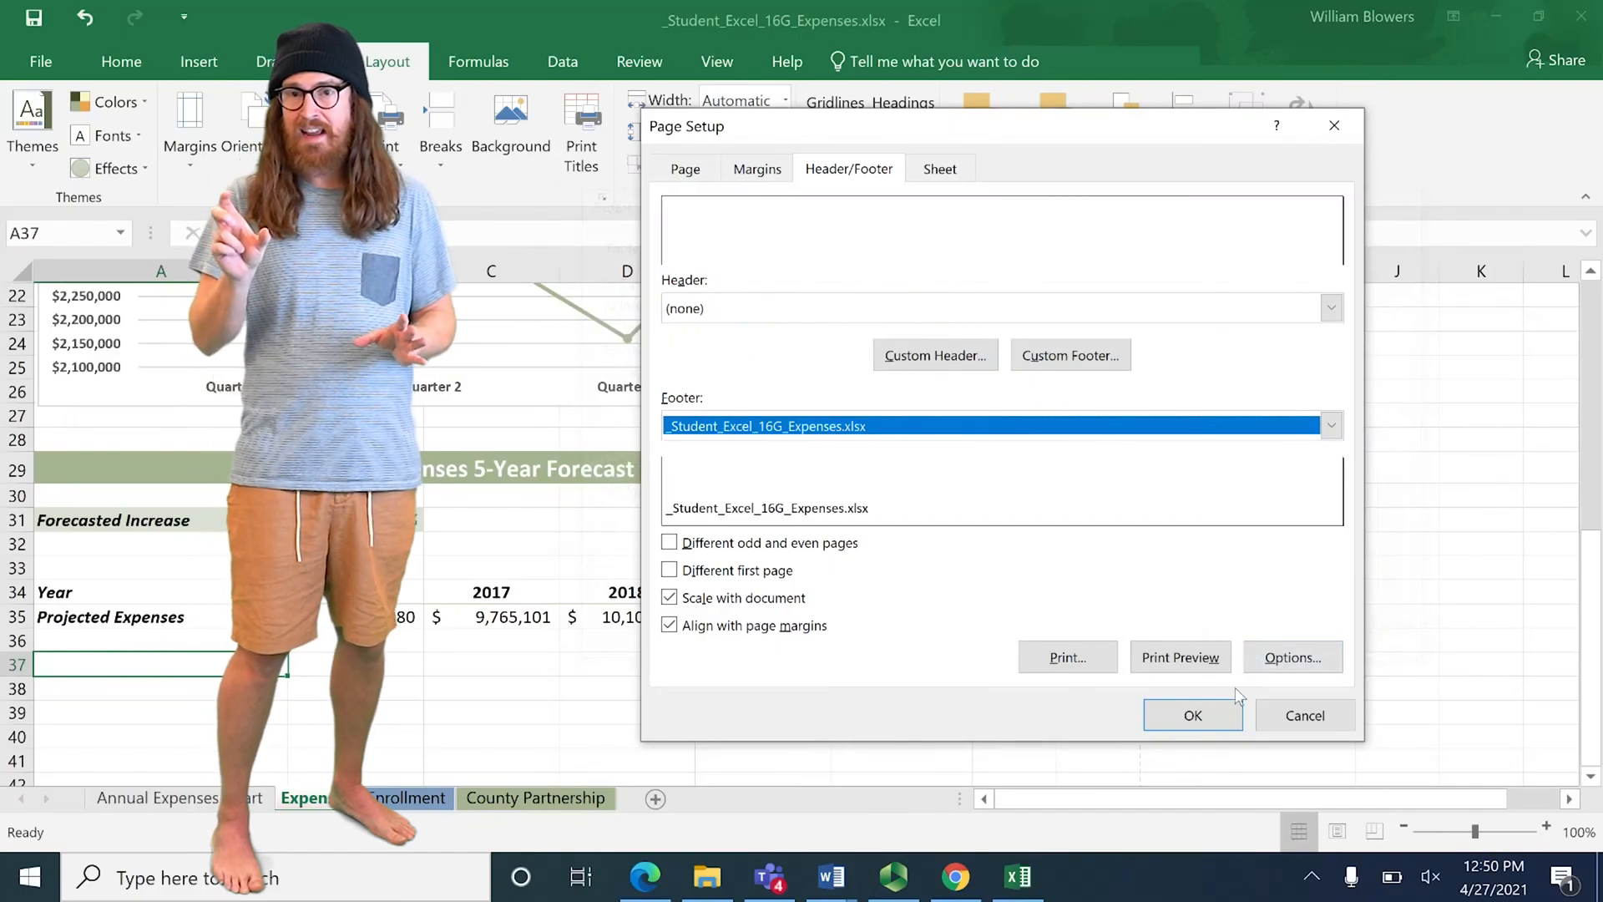
pyautogui.click(1189, 715)
# Step: Insert a Funnel chart of the enrollment data in A4:B6 on the Enrollment sheet
pyautogui.click(422, 797)
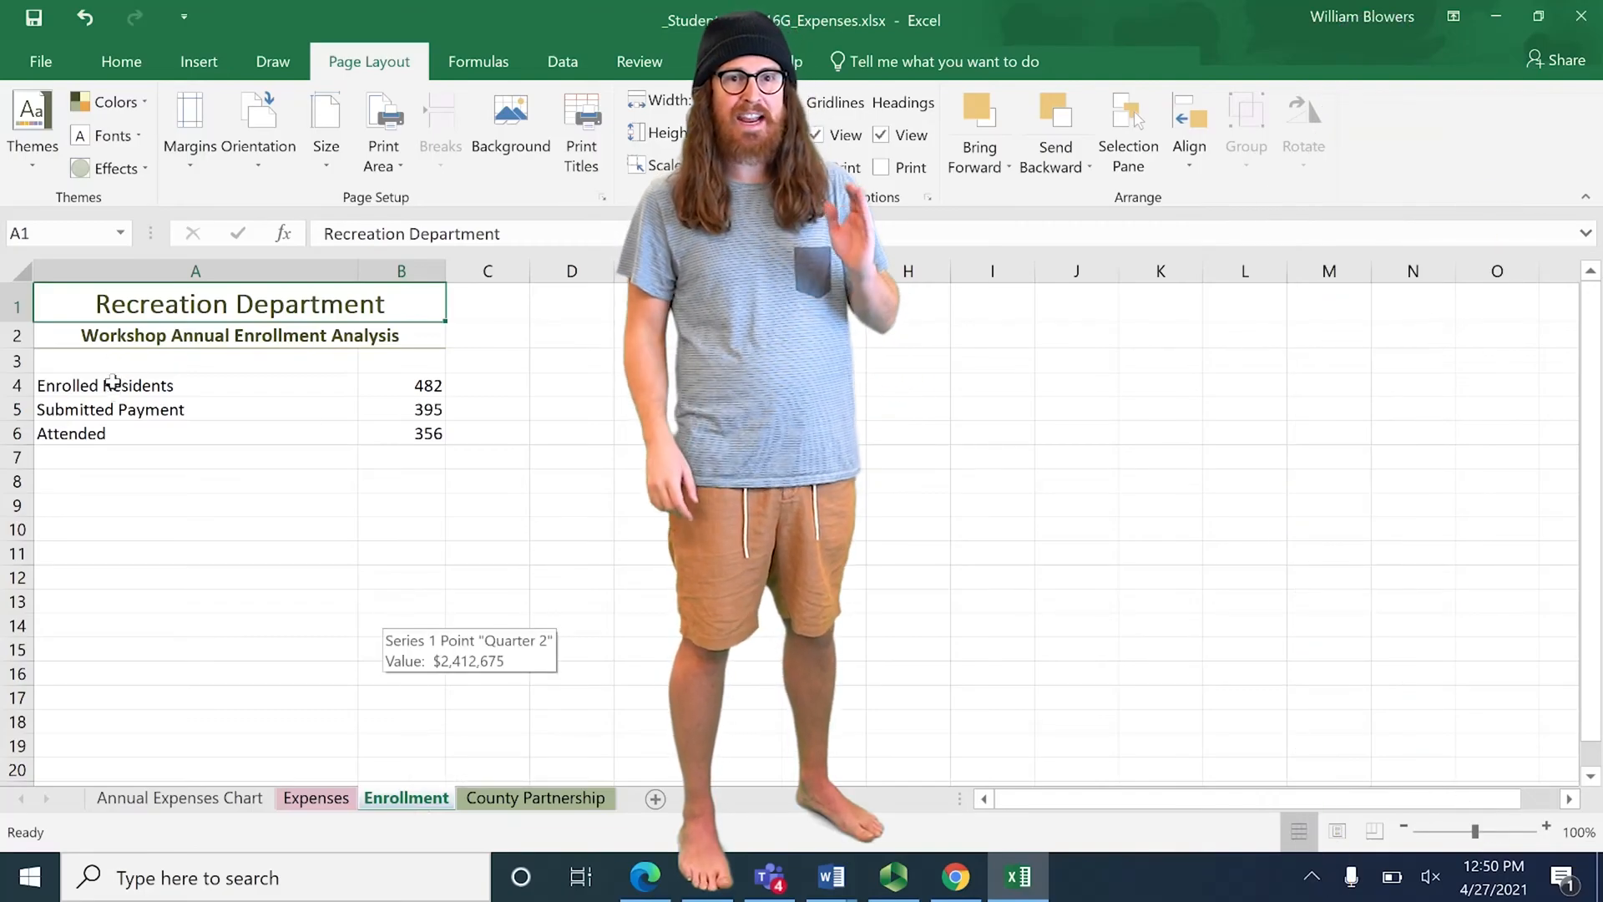
pyautogui.moveTo(108, 385); pyautogui.dragTo(404, 429)
pyautogui.click(198, 63)
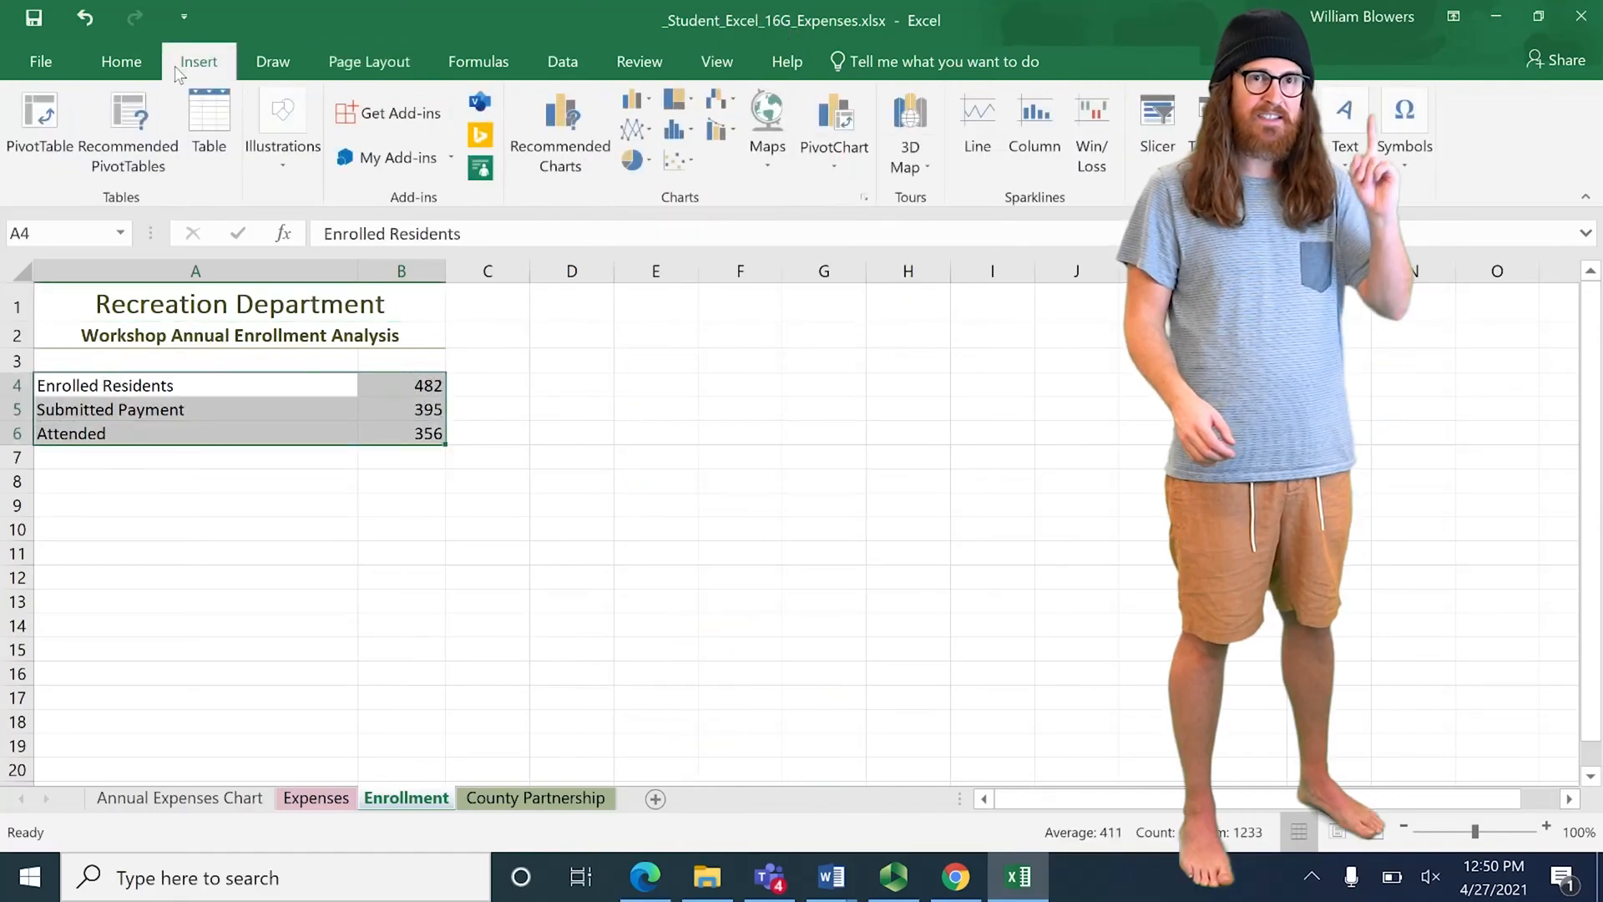
pyautogui.click(865, 198)
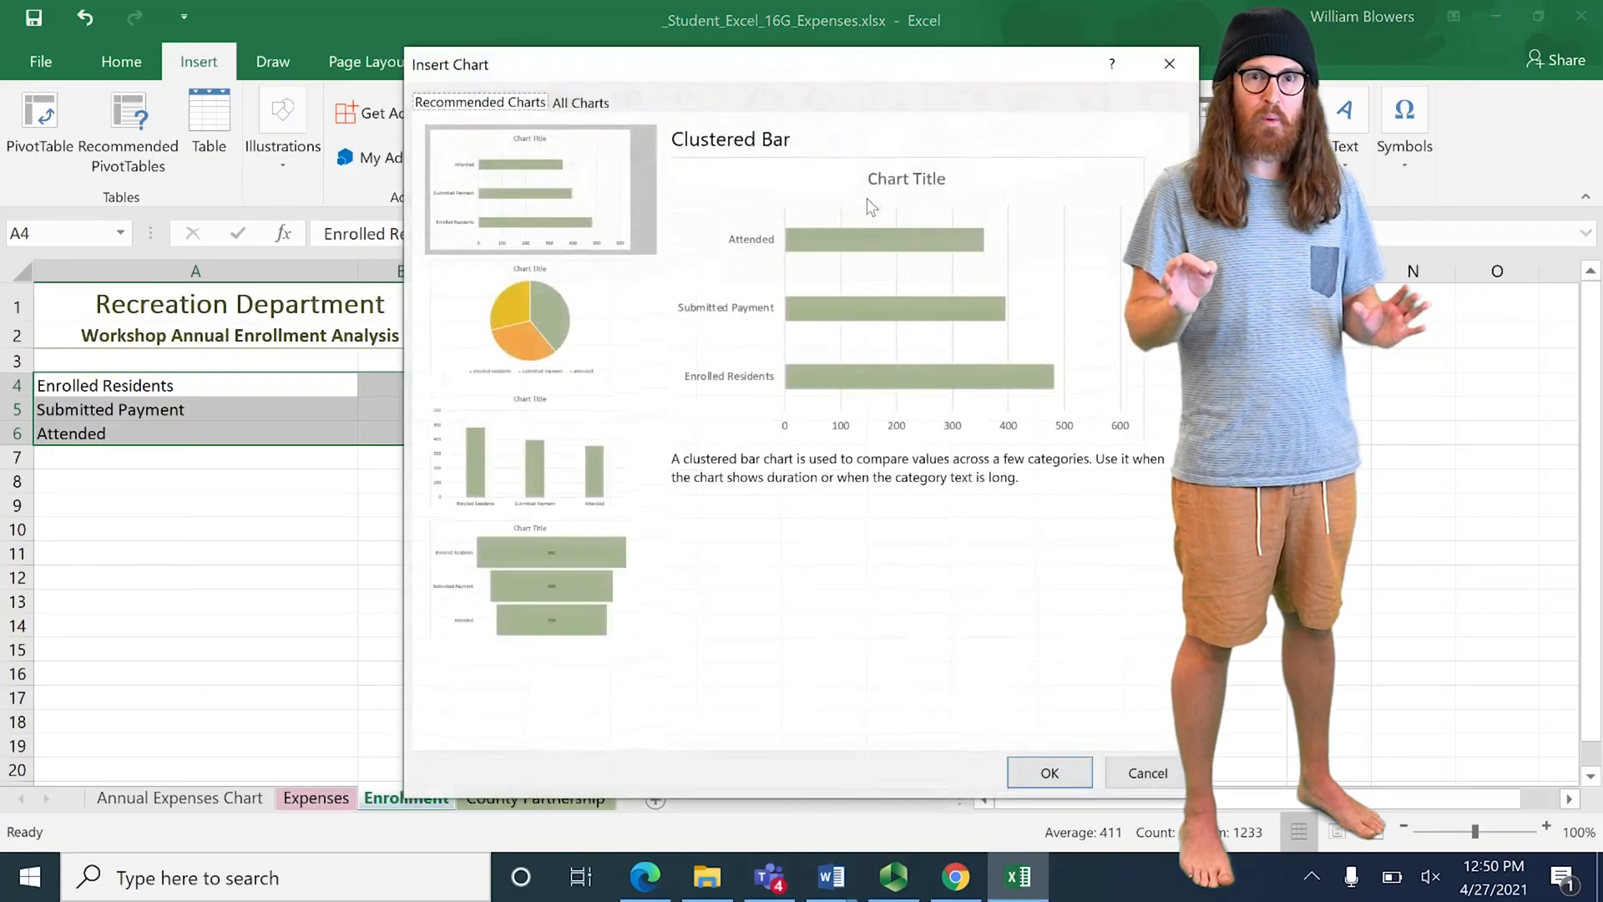
pyautogui.click(564, 551)
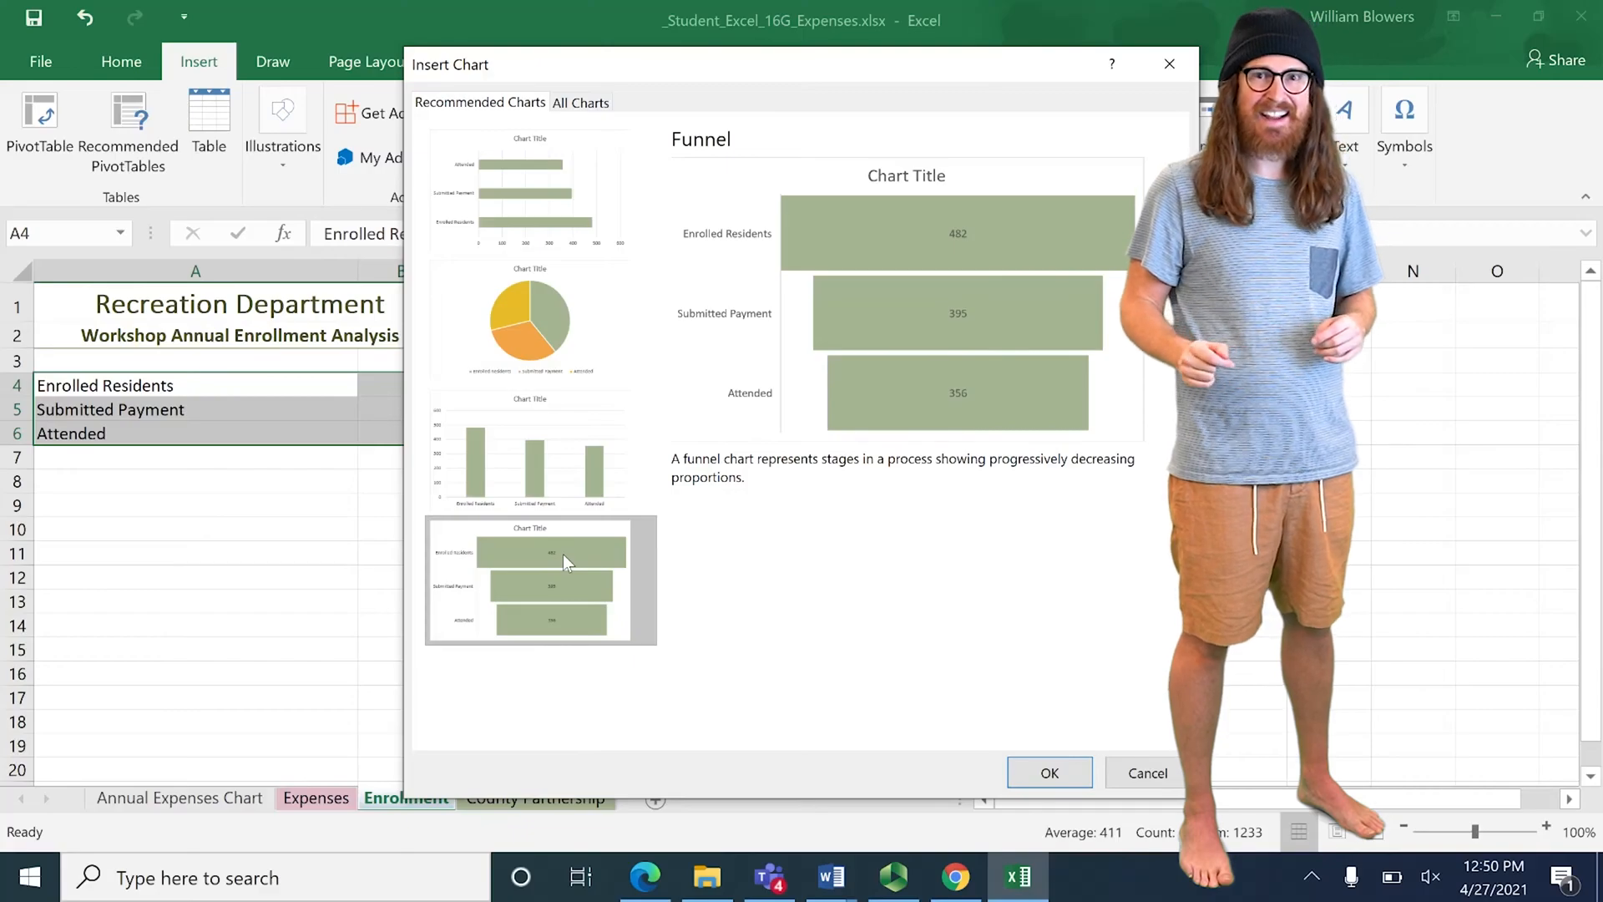
pyautogui.click(1022, 772)
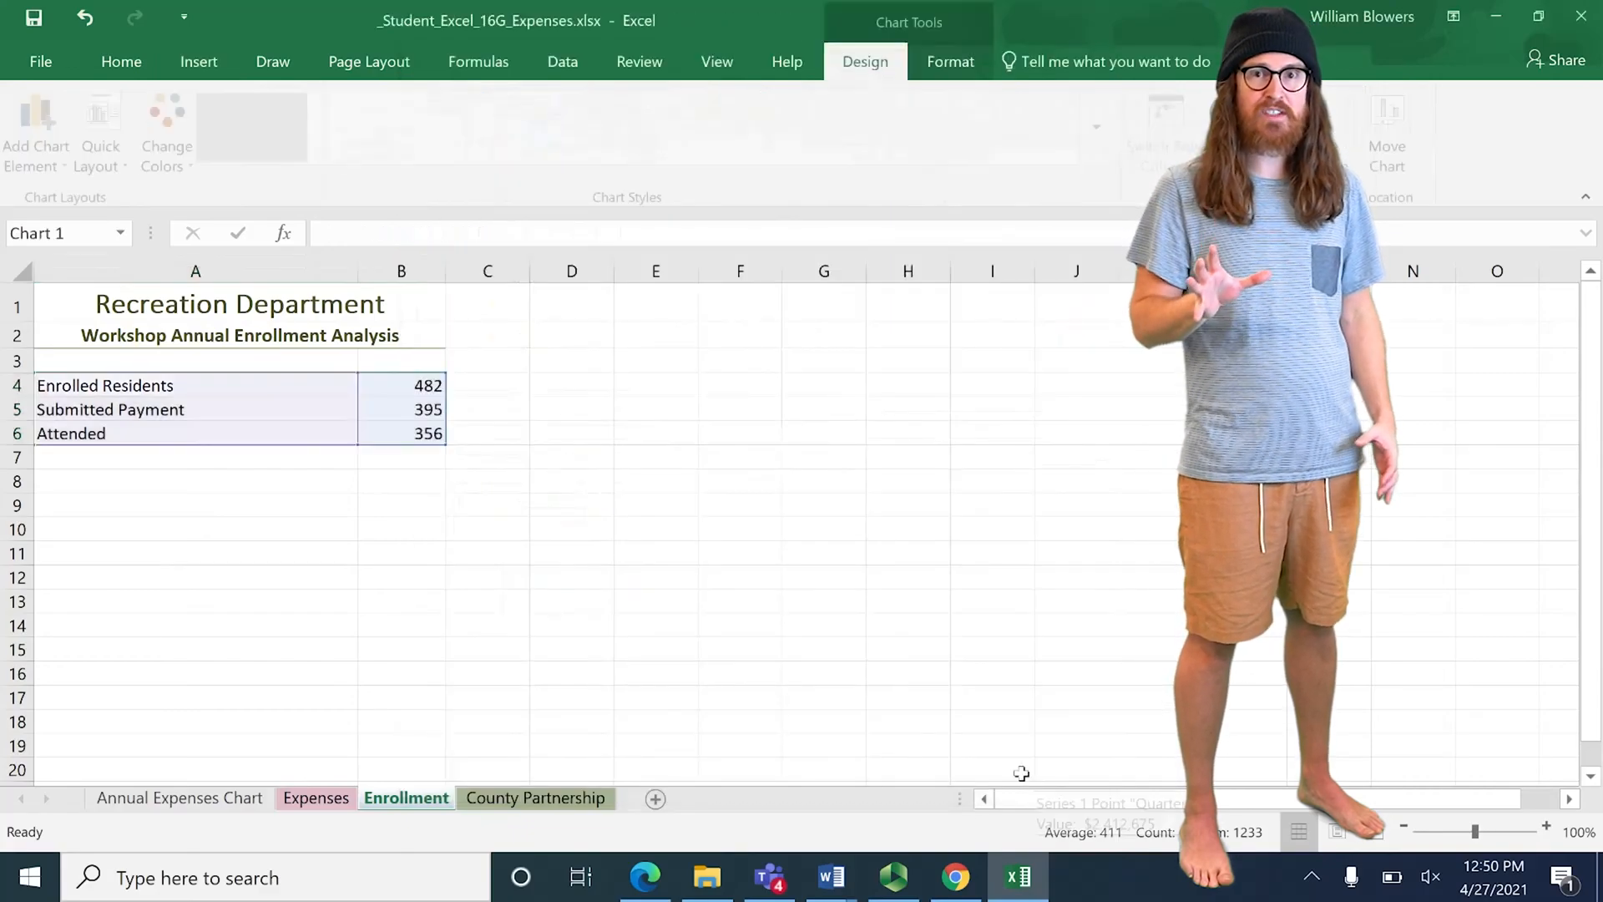
# Step: Set the funnel chart's height to 2.5" and width to 3", and move its upper-left corner to cell A9
pyautogui.click(956, 65)
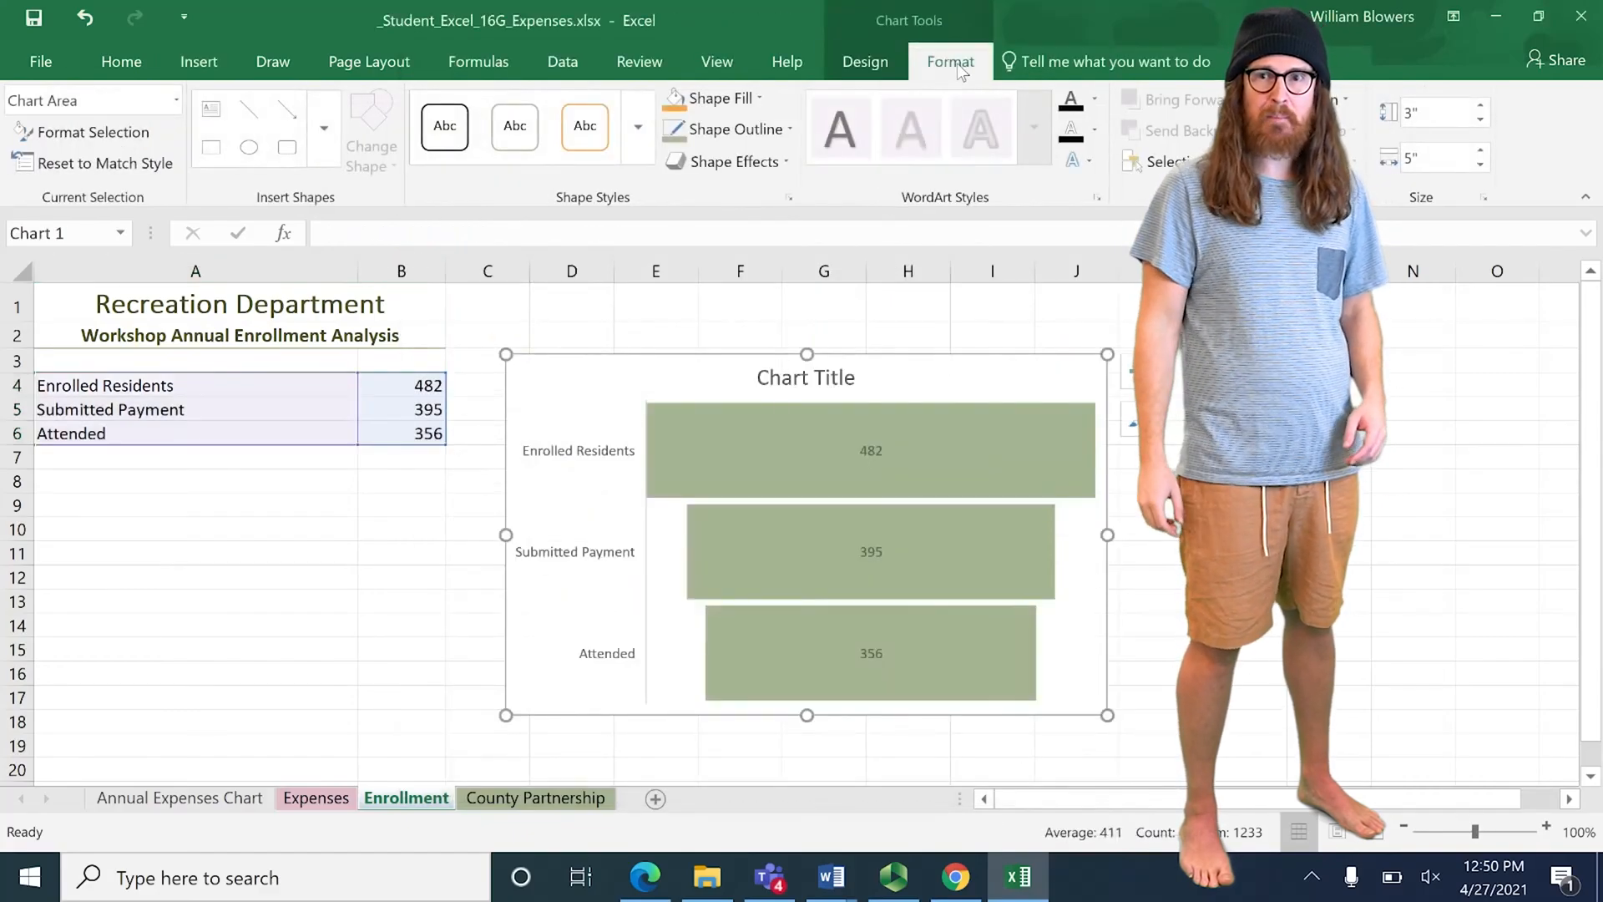
pyautogui.click(1424, 111)
pyautogui.write('2.5')
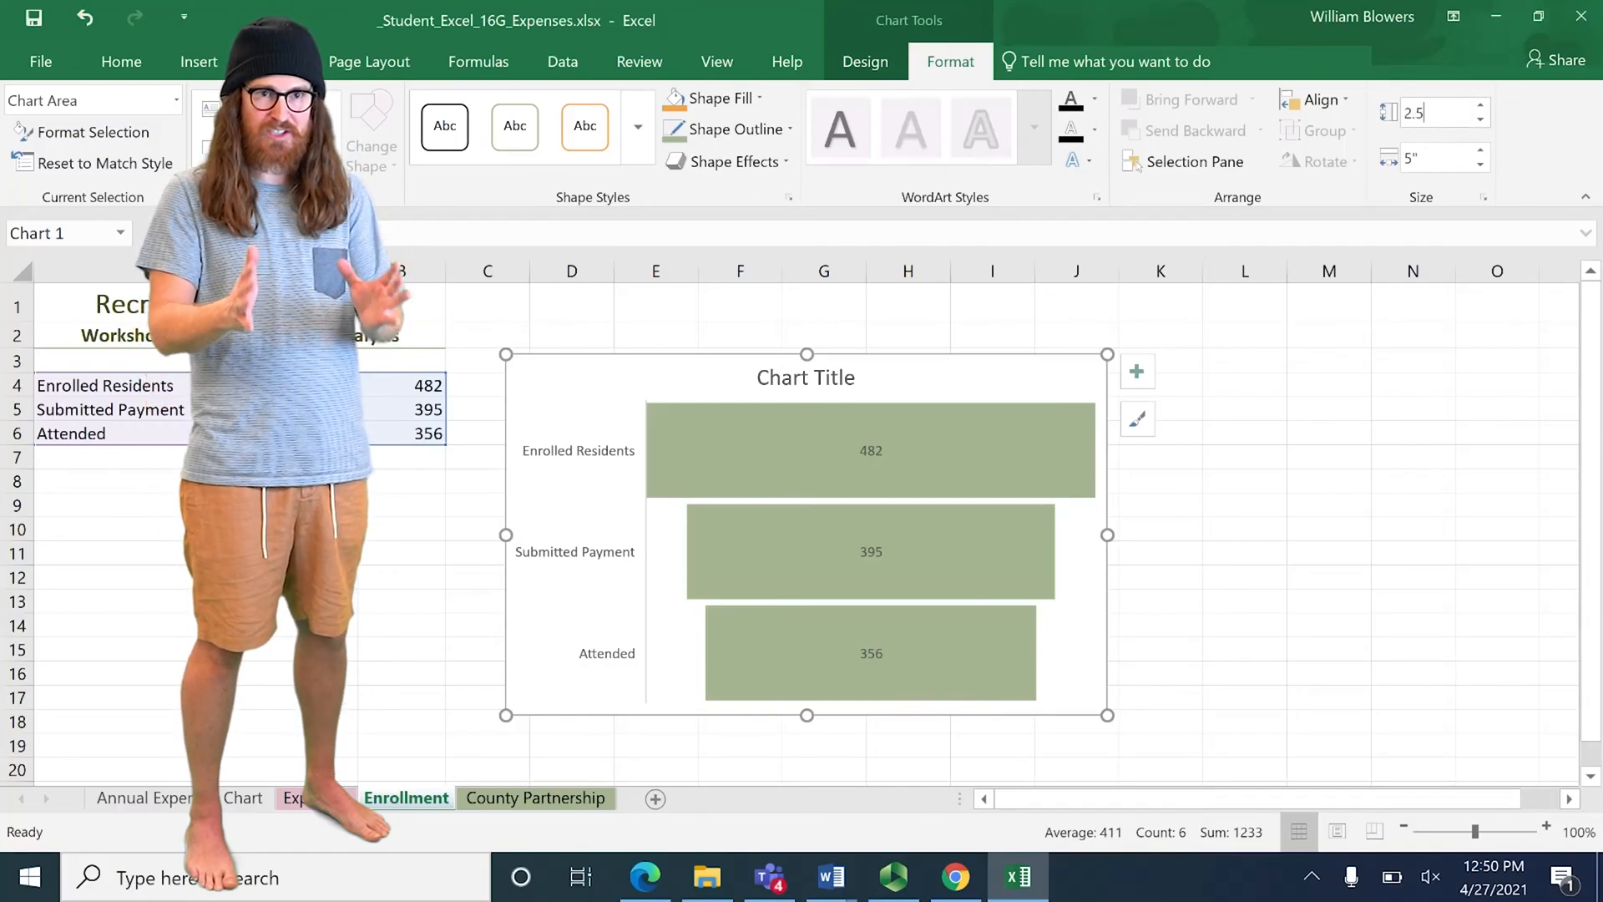
pyautogui.press('Tab')
pyautogui.write('3')
pyautogui.press('Return')
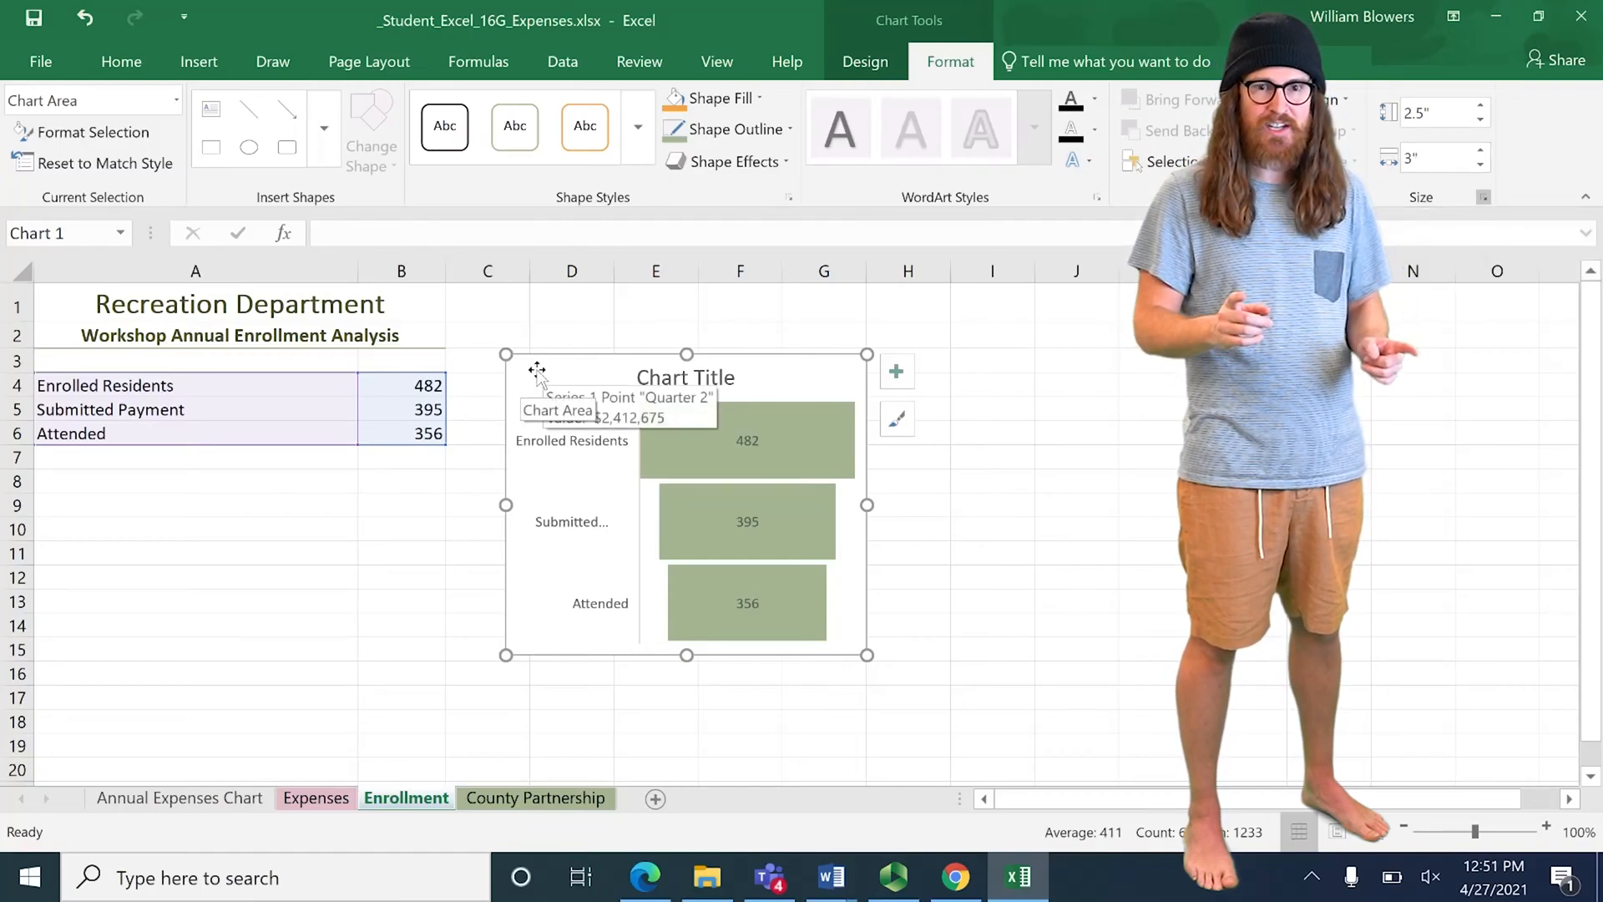
pyautogui.moveTo(512, 376)
pyautogui.mouseDown()
pyautogui.moveTo(47, 522)
pyautogui.moveTo(50, 509)
pyautogui.mouseUp()
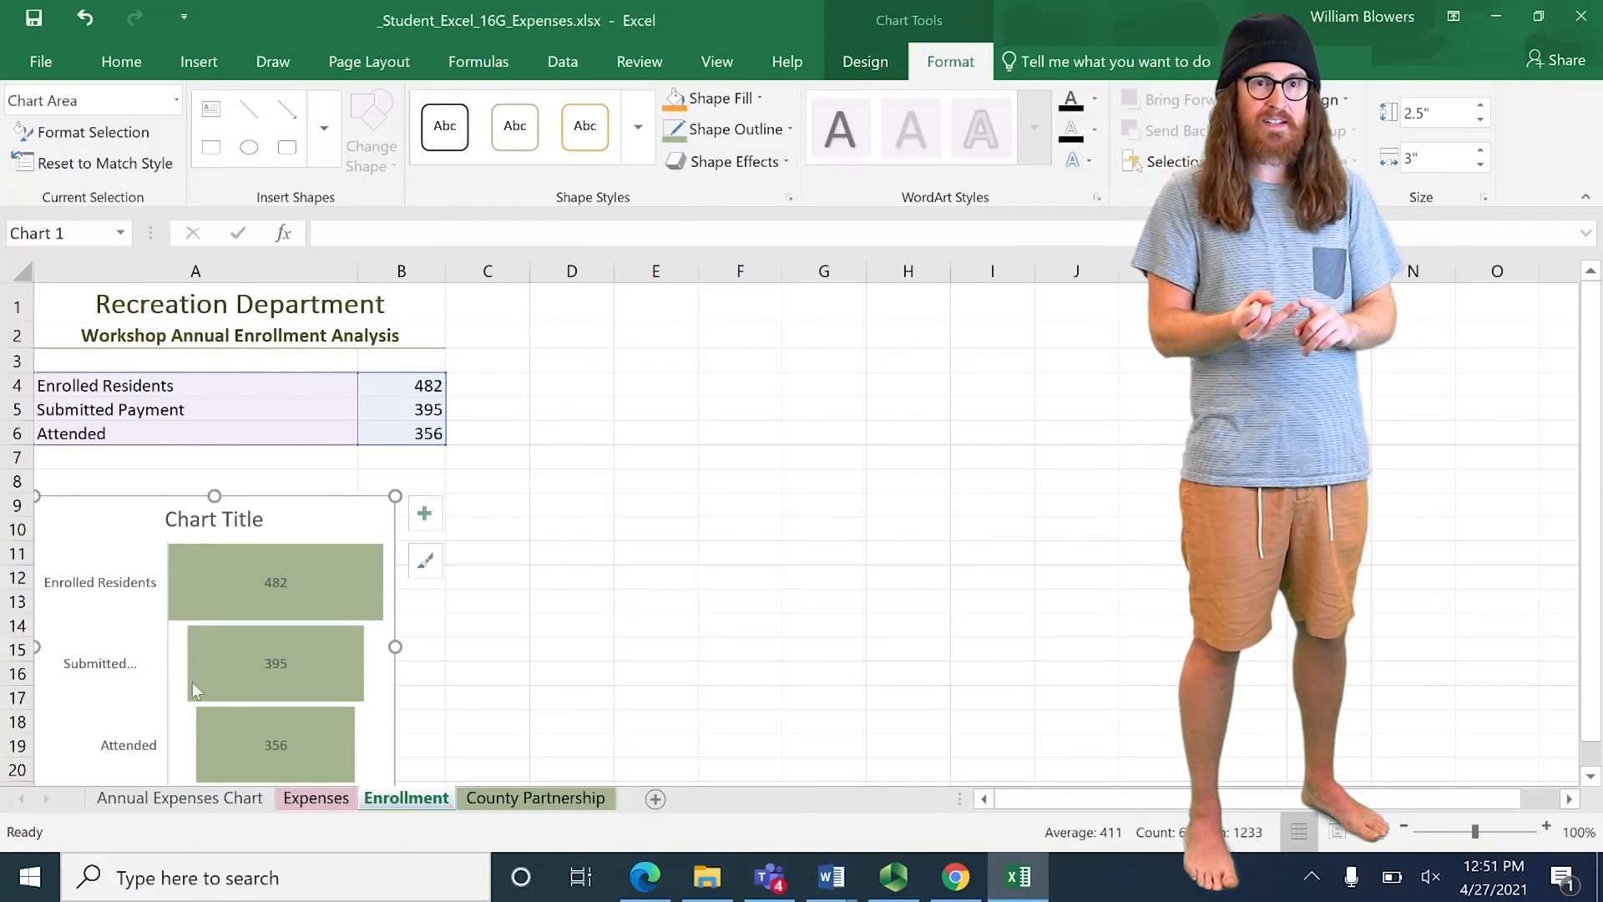
# Step: Change the funnel chart's title to Enrollment Analysis and return to cell A1
pyautogui.doubleClick(222, 519)
pyautogui.click(217, 521)
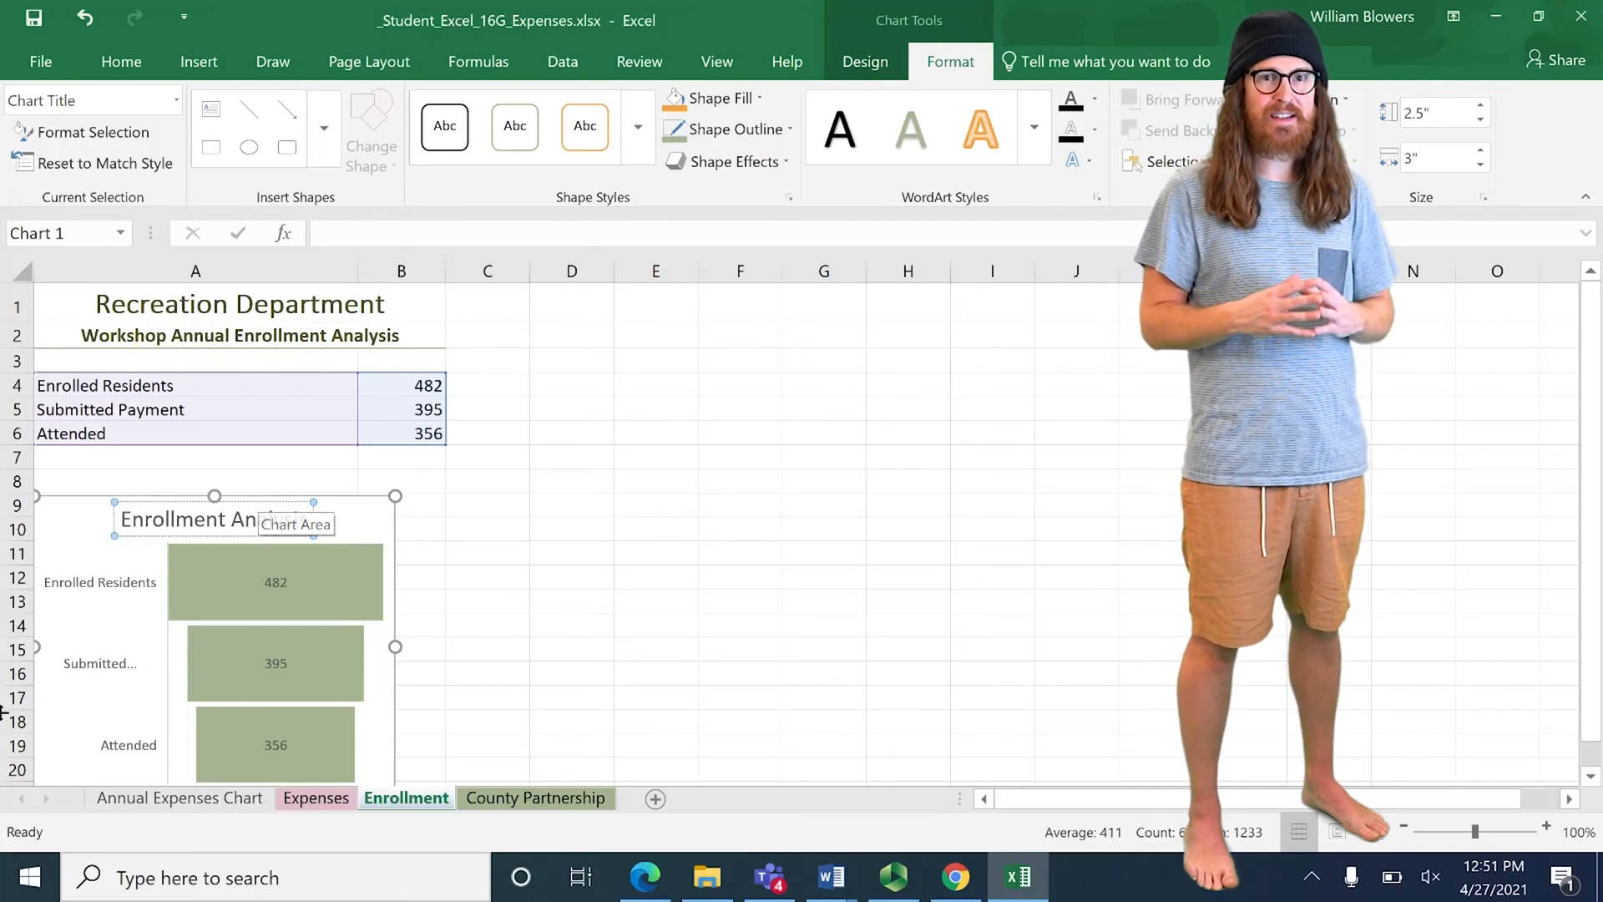
pyautogui.click(813, 453)
pyautogui.hotkey('ctrl', 'Home')
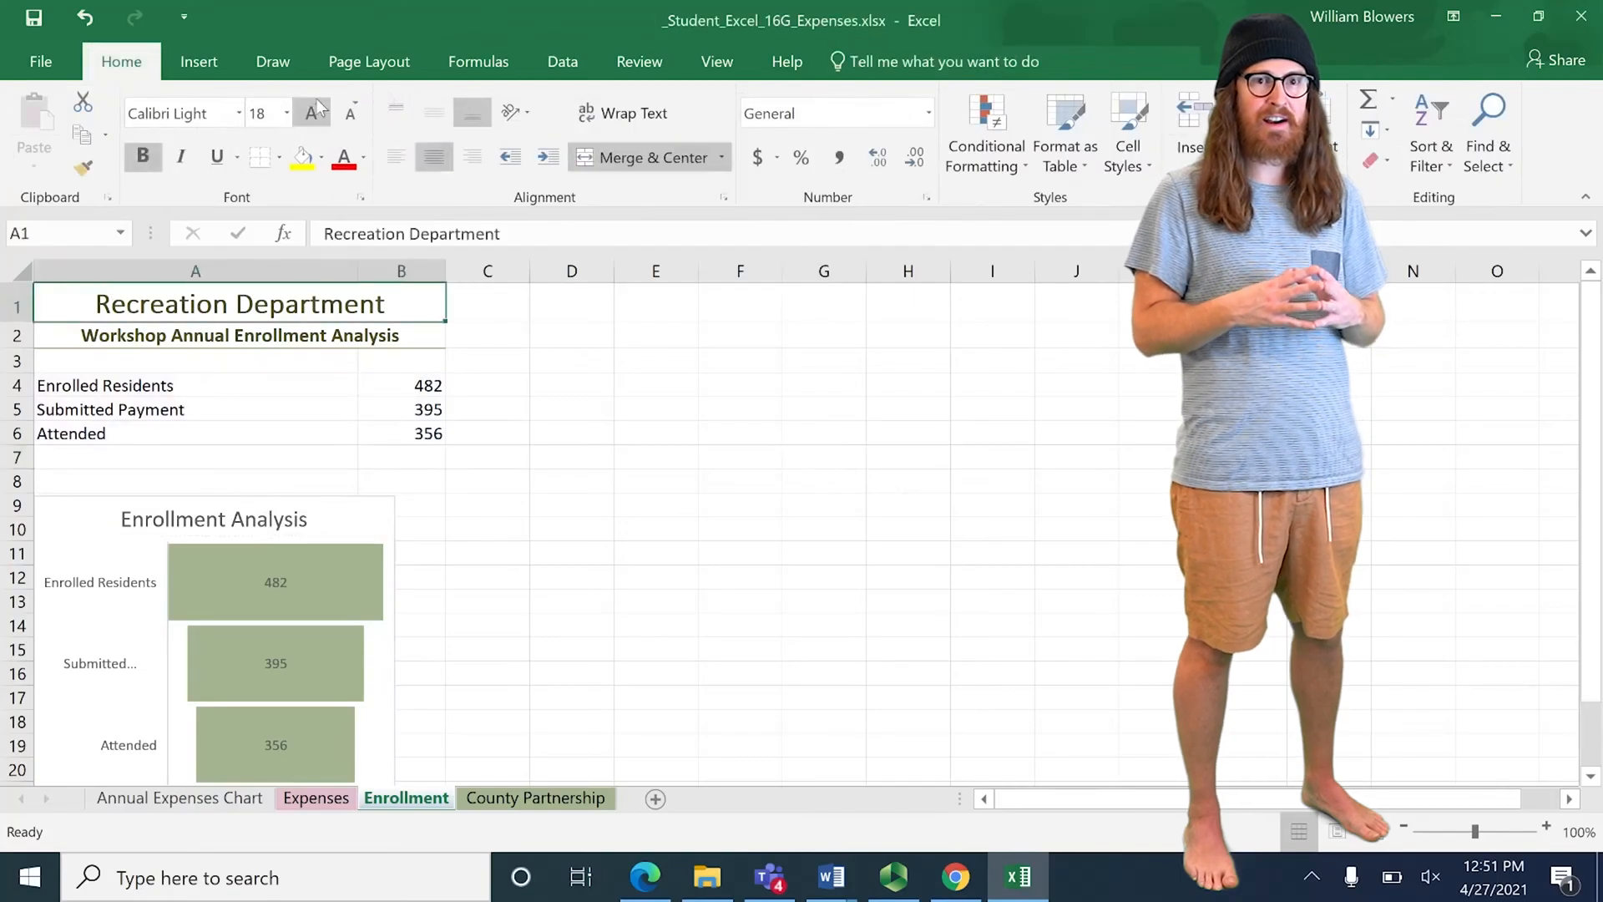
# Step: Center the Enrollment sheet horizontally on the page
pyautogui.click(355, 70)
pyautogui.click(237, 157)
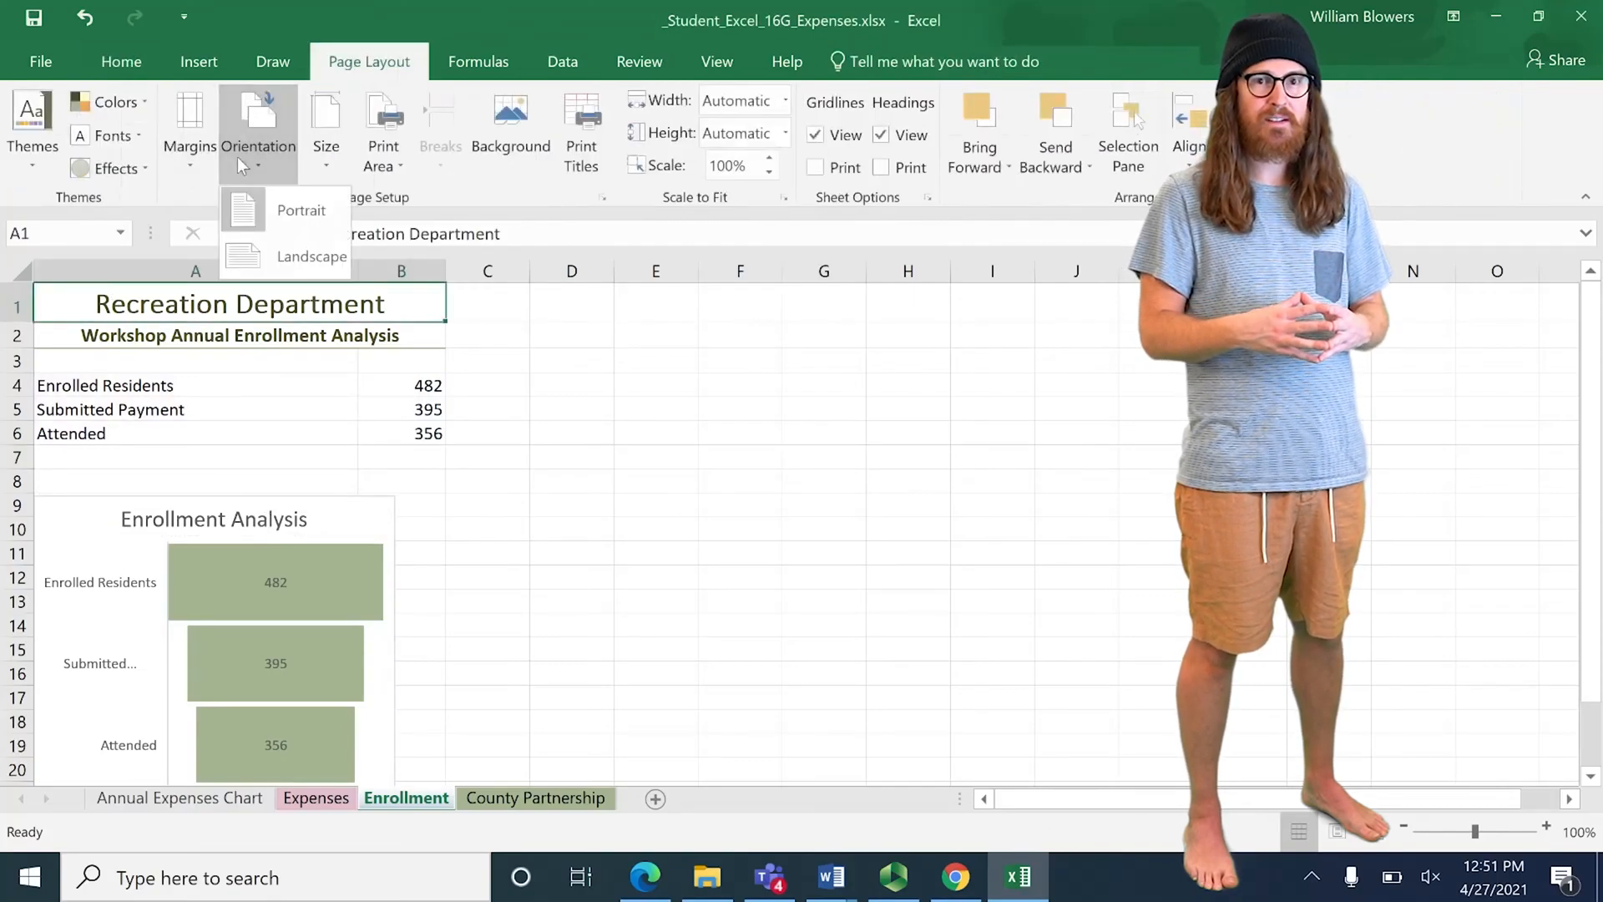
pyautogui.click(272, 163)
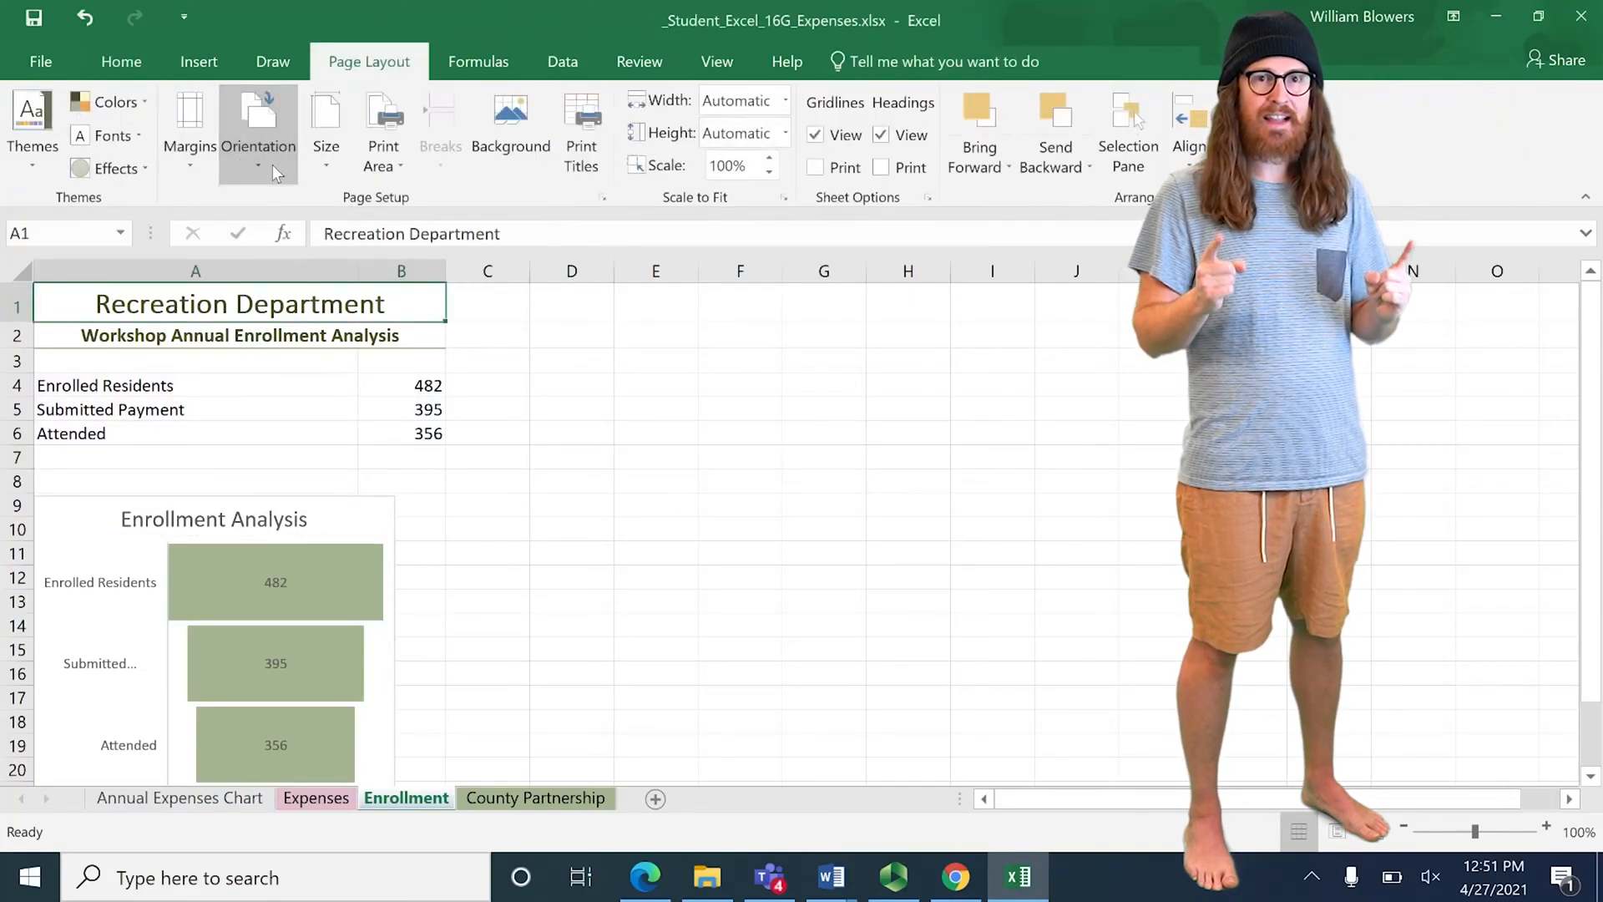
pyautogui.click(603, 199)
pyautogui.click(755, 168)
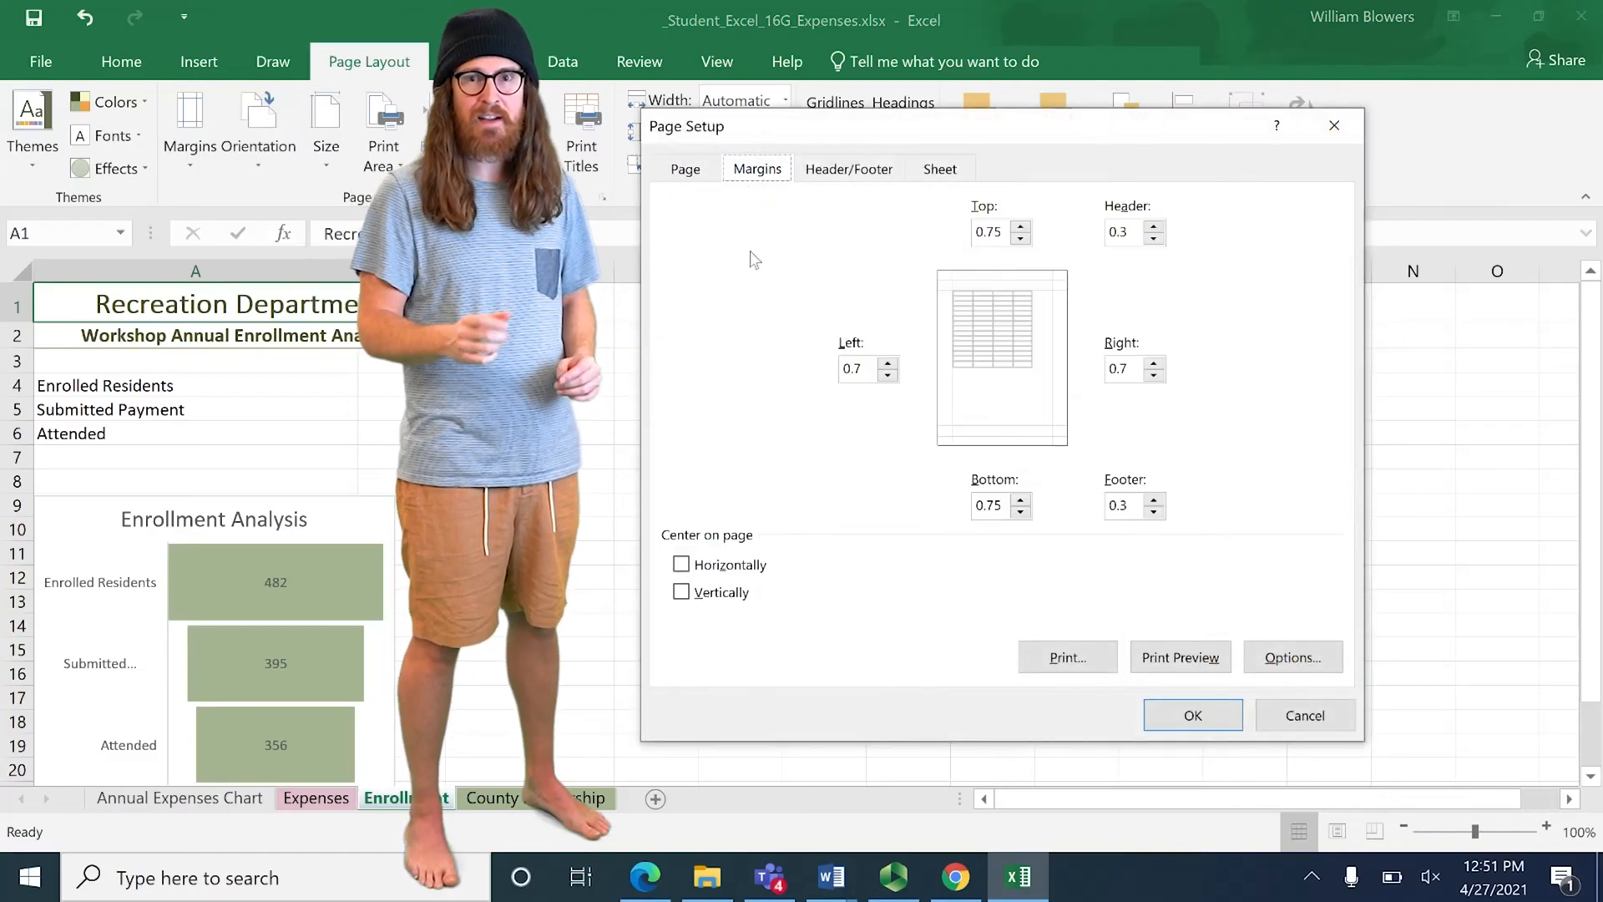
pyautogui.click(734, 566)
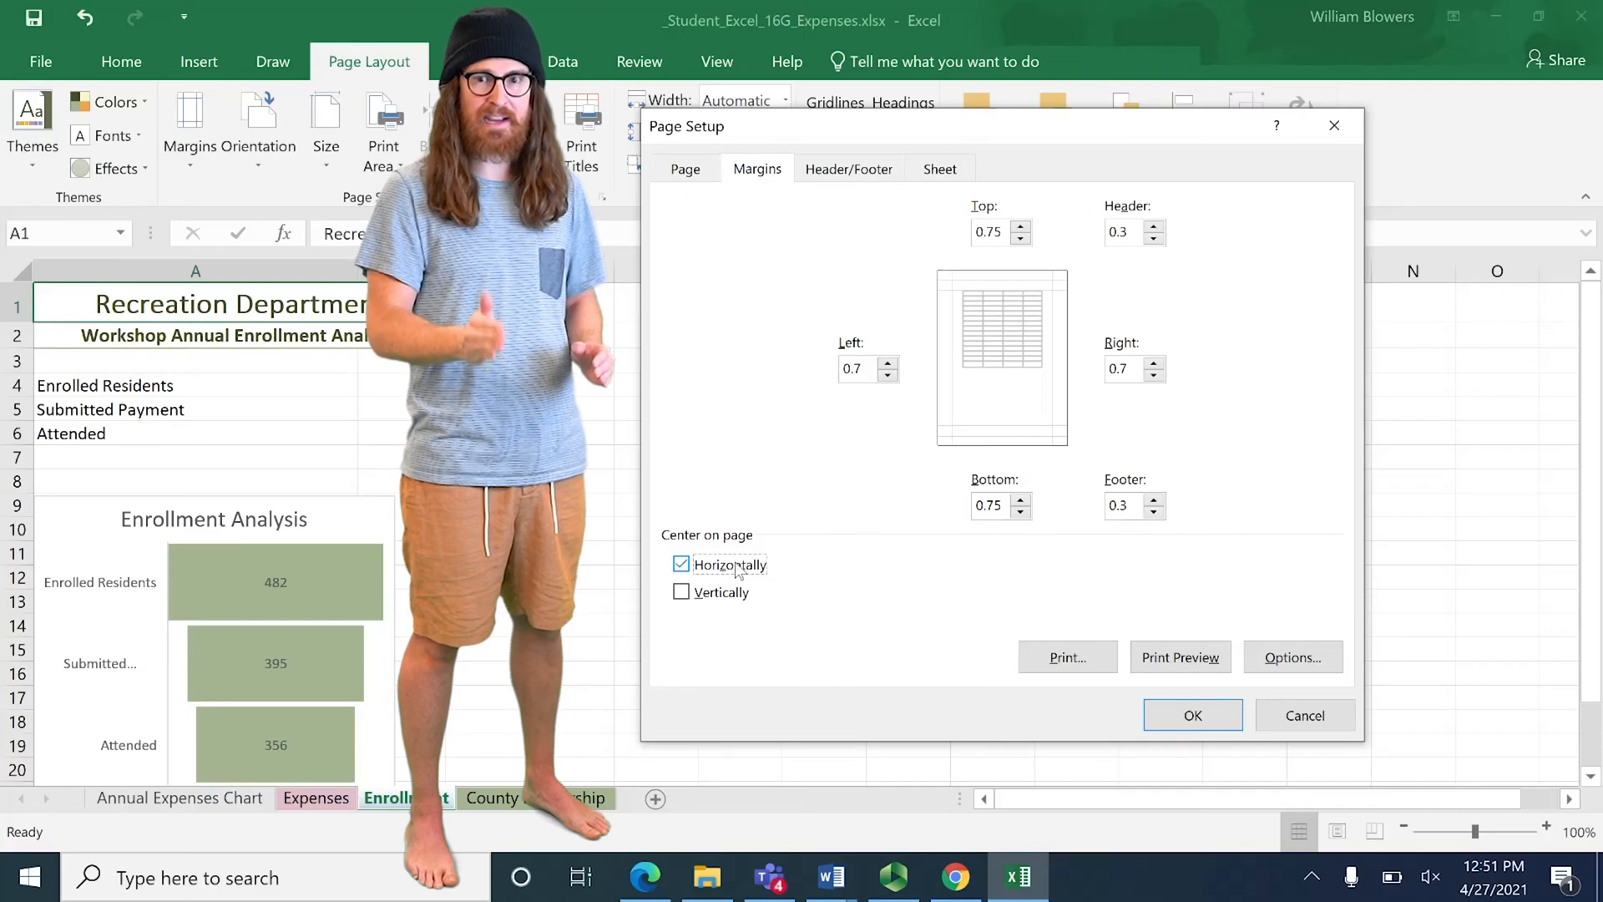
# Step: Insert the file name in the left section of a custom footer for the Enrollment sheet
pyautogui.click(900, 174)
pyautogui.click(1082, 361)
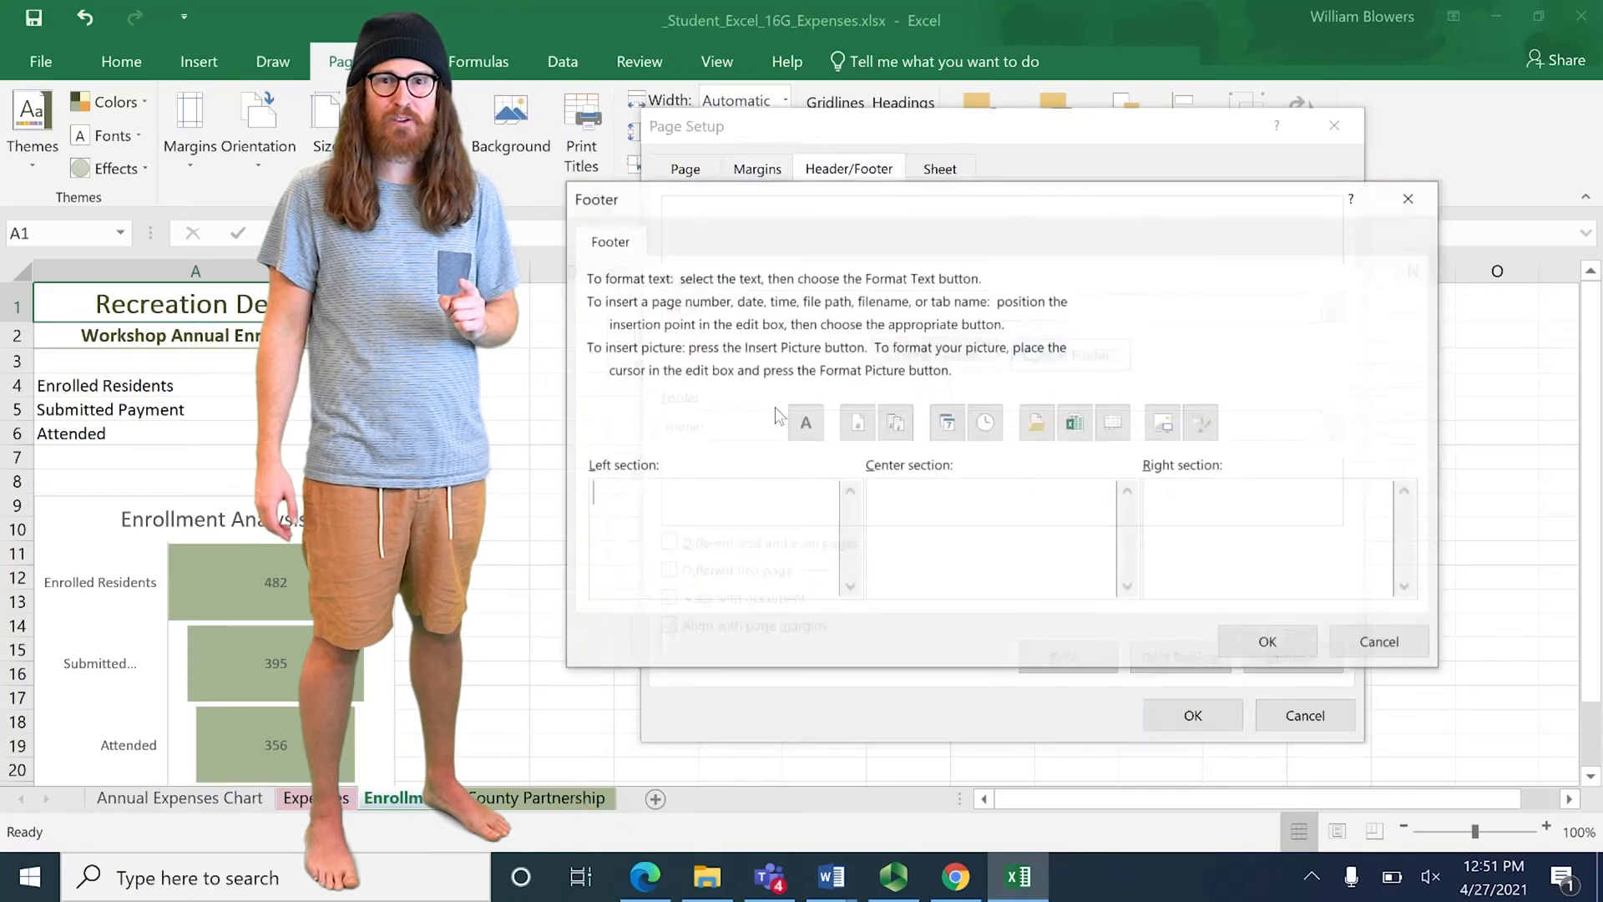
pyautogui.click(1074, 423)
pyautogui.click(1269, 642)
pyautogui.click(1213, 712)
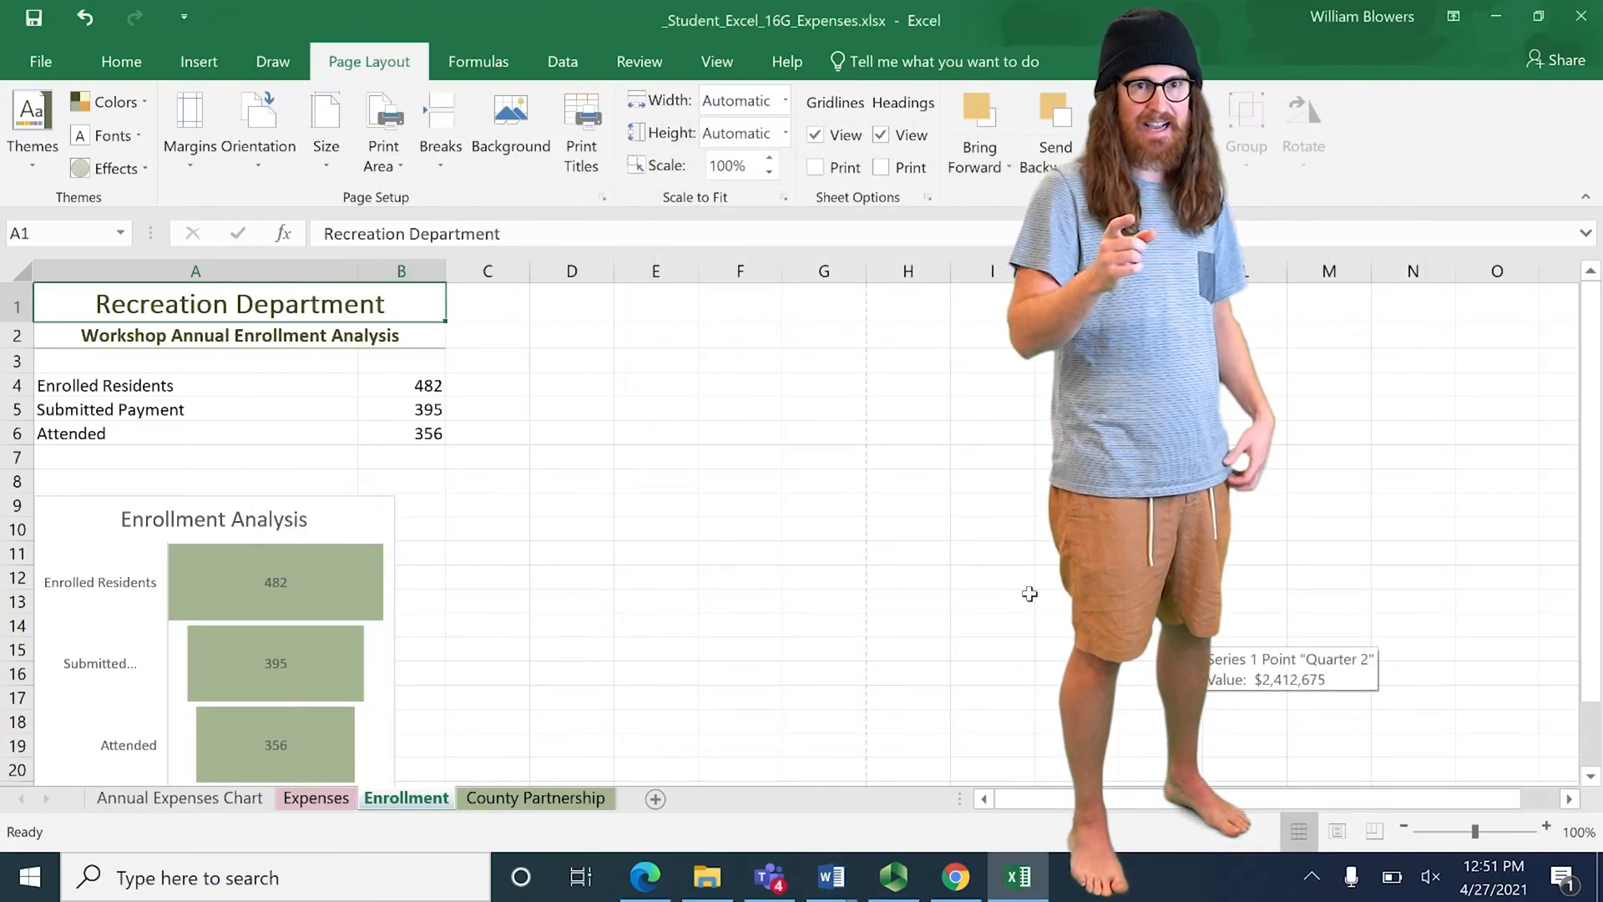
# Step: Insert a Filled Map chart of A3:B9 on the County Partnership sheet and title it Partnership Analysis
pyautogui.click(536, 801)
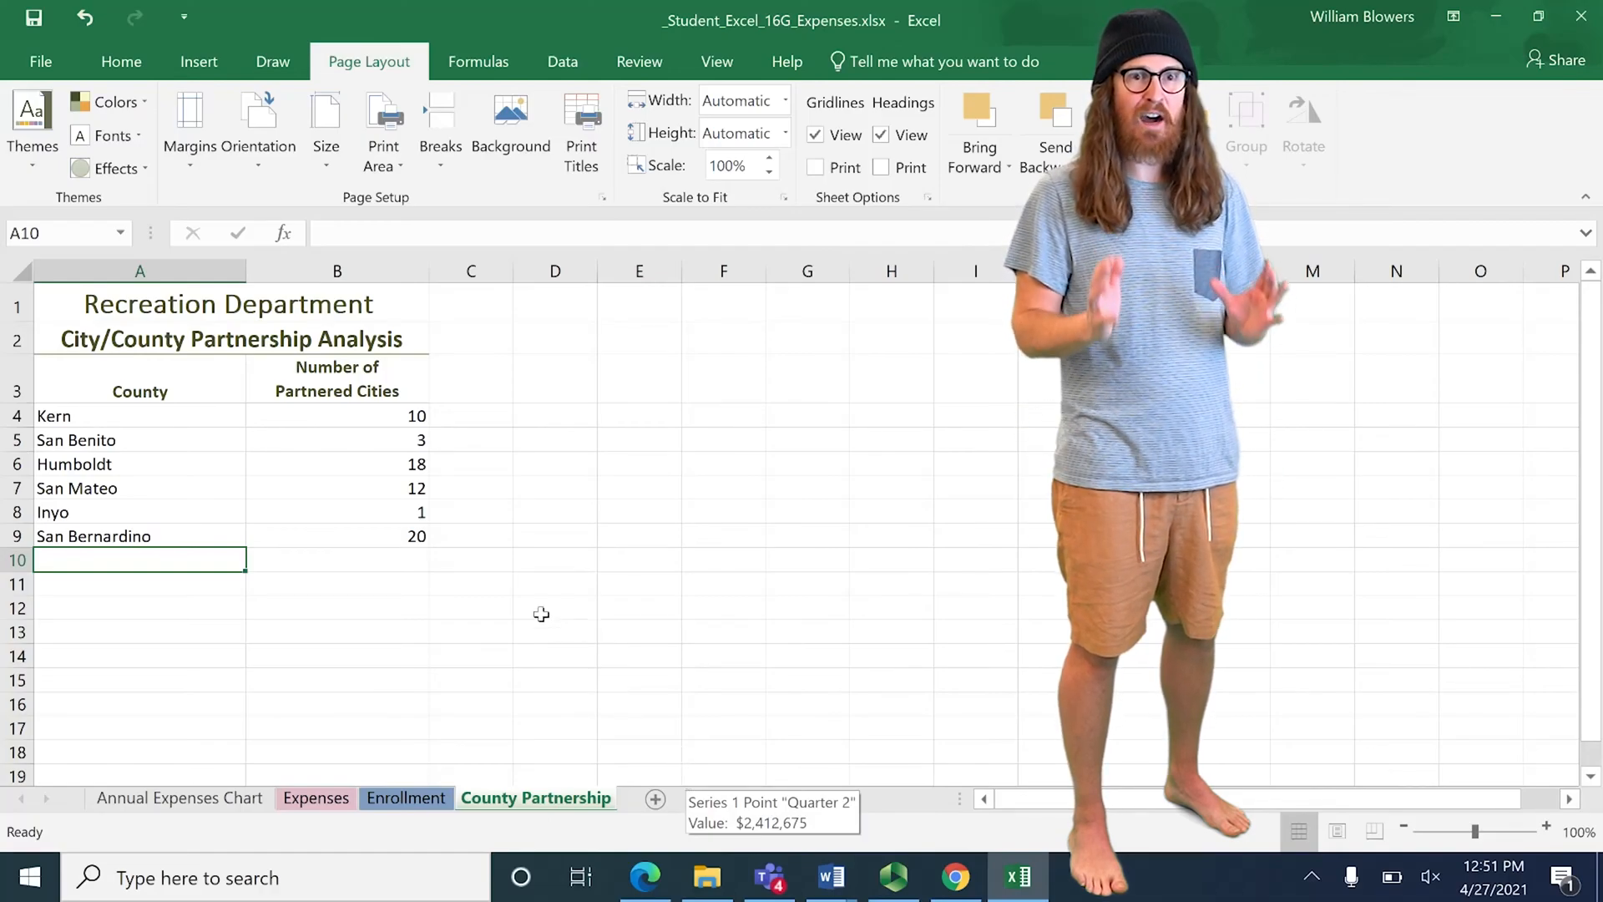
pyautogui.moveTo(127, 403); pyautogui.dragTo(341, 531)
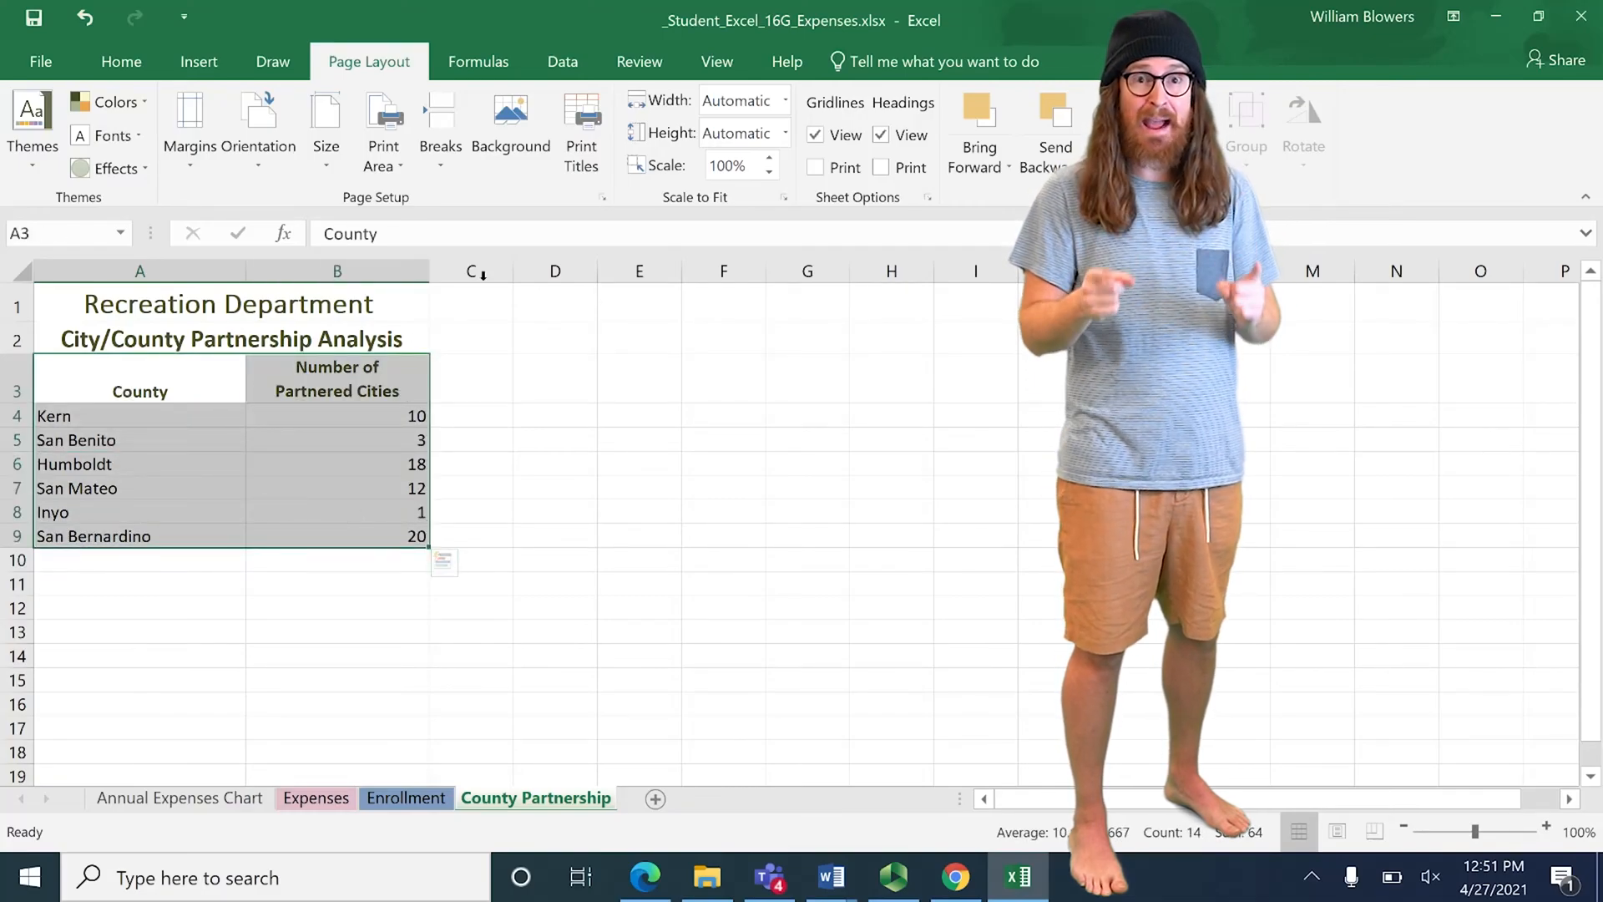
pyautogui.click(200, 62)
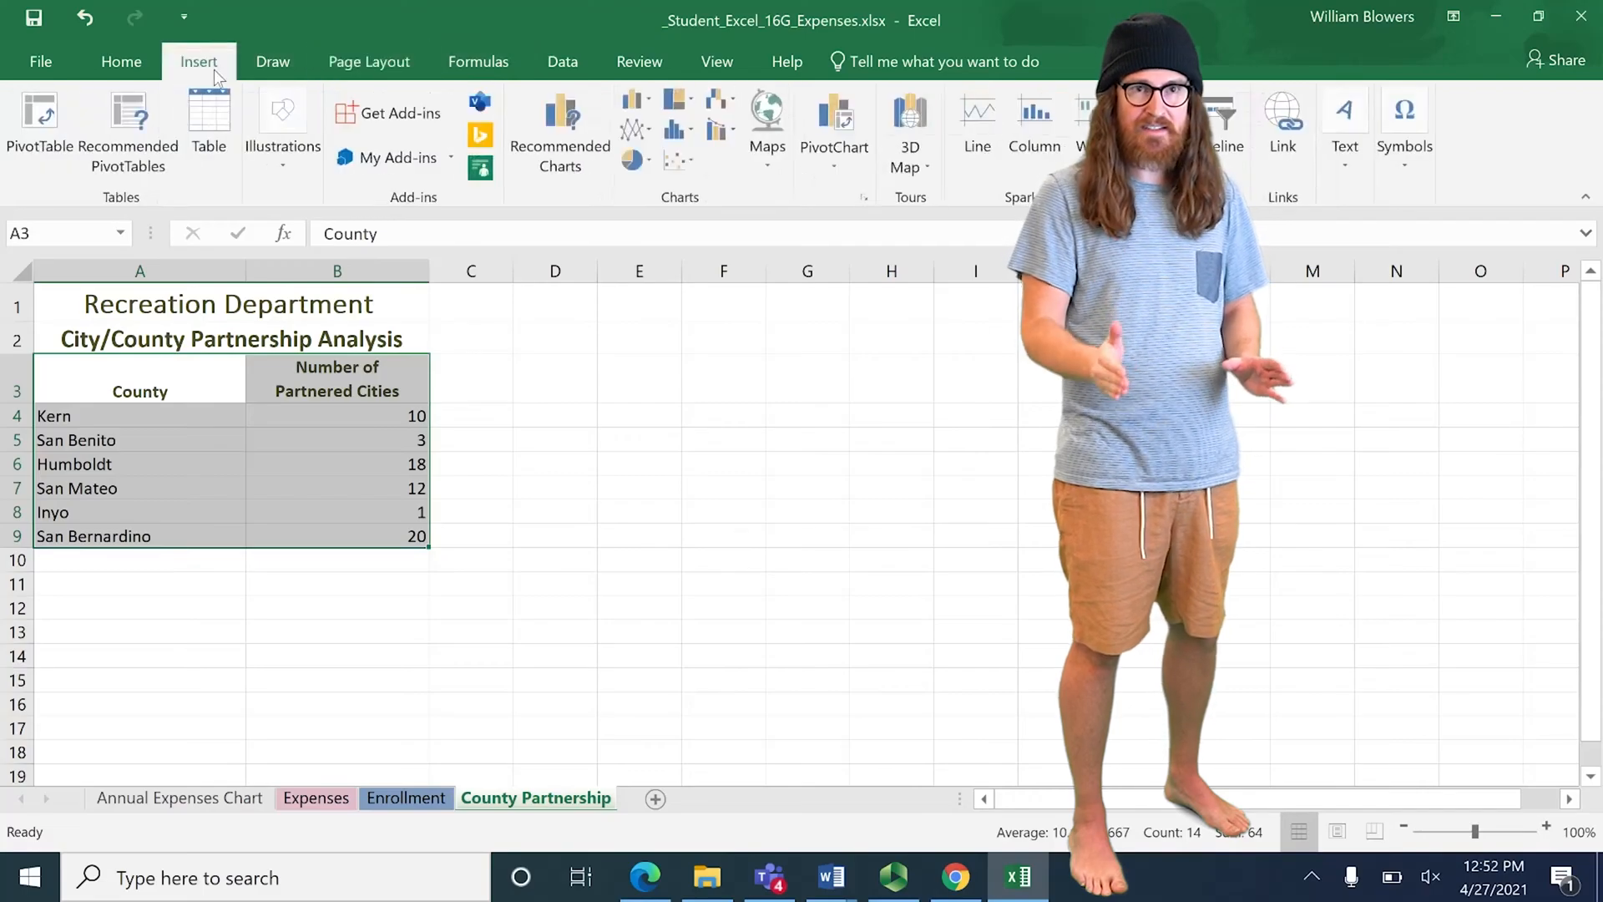
pyautogui.click(776, 172)
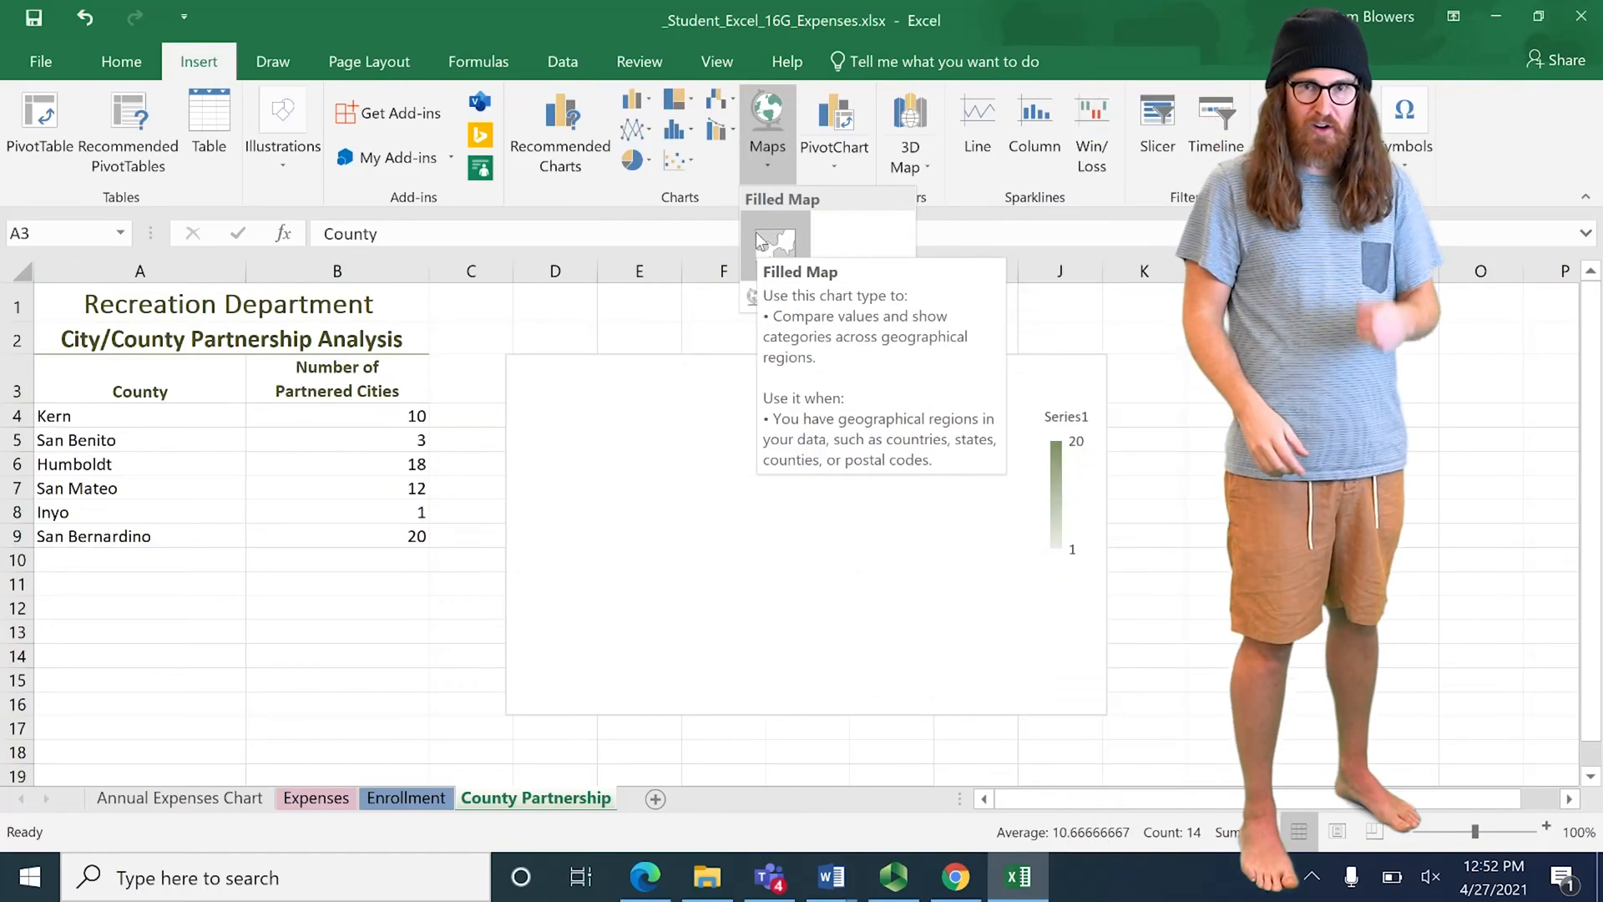
pyautogui.click(757, 238)
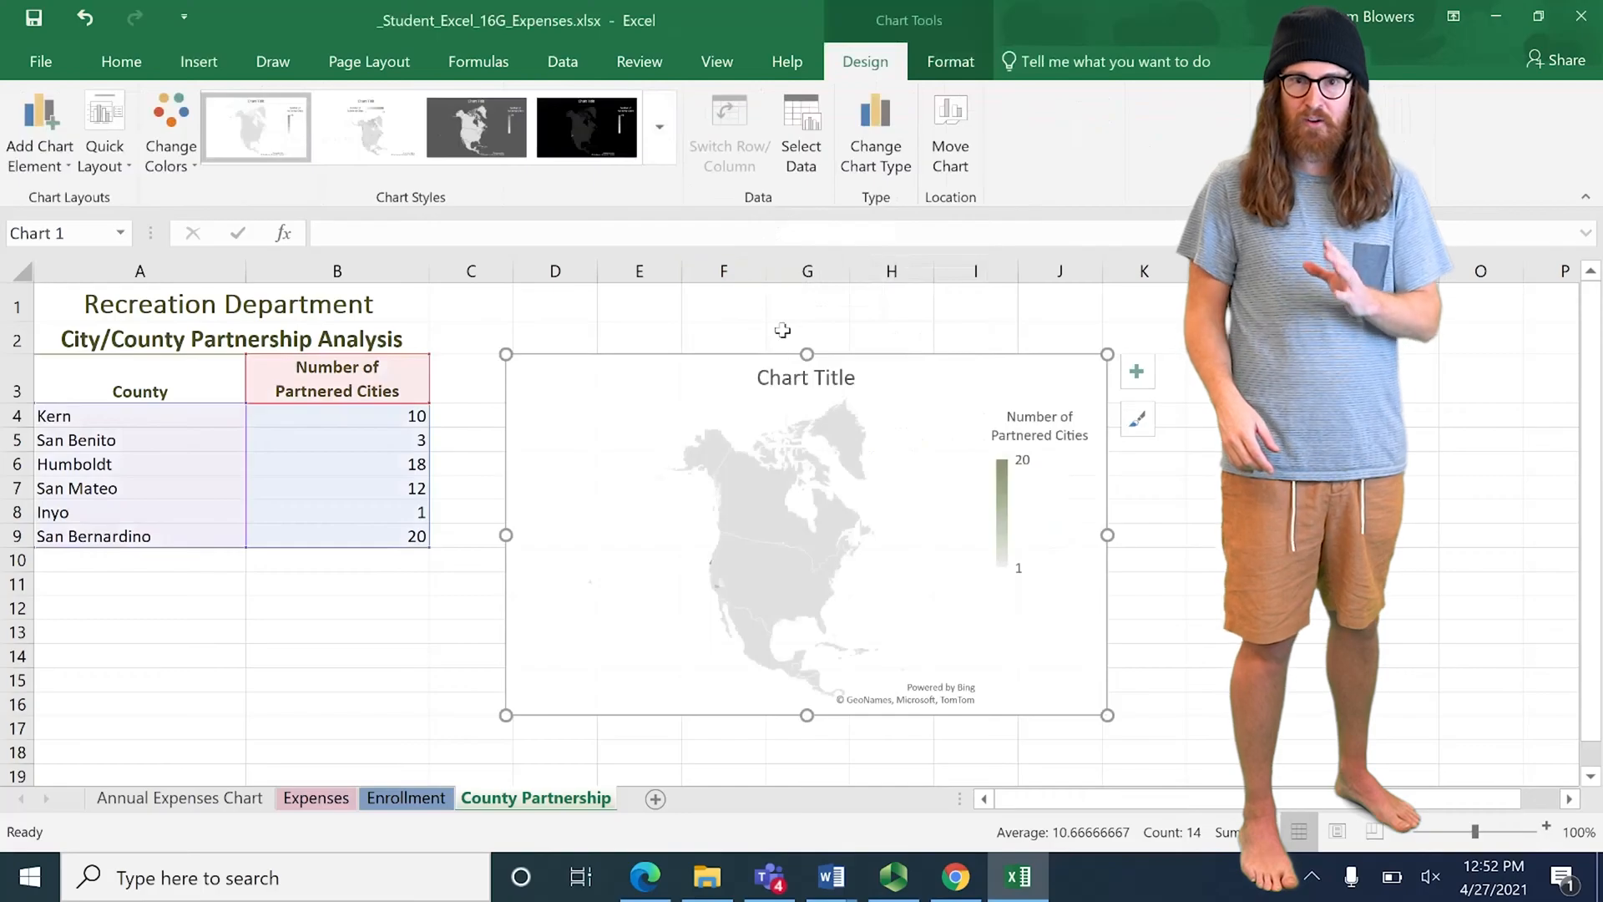
pyautogui.tripleClick(772, 383)
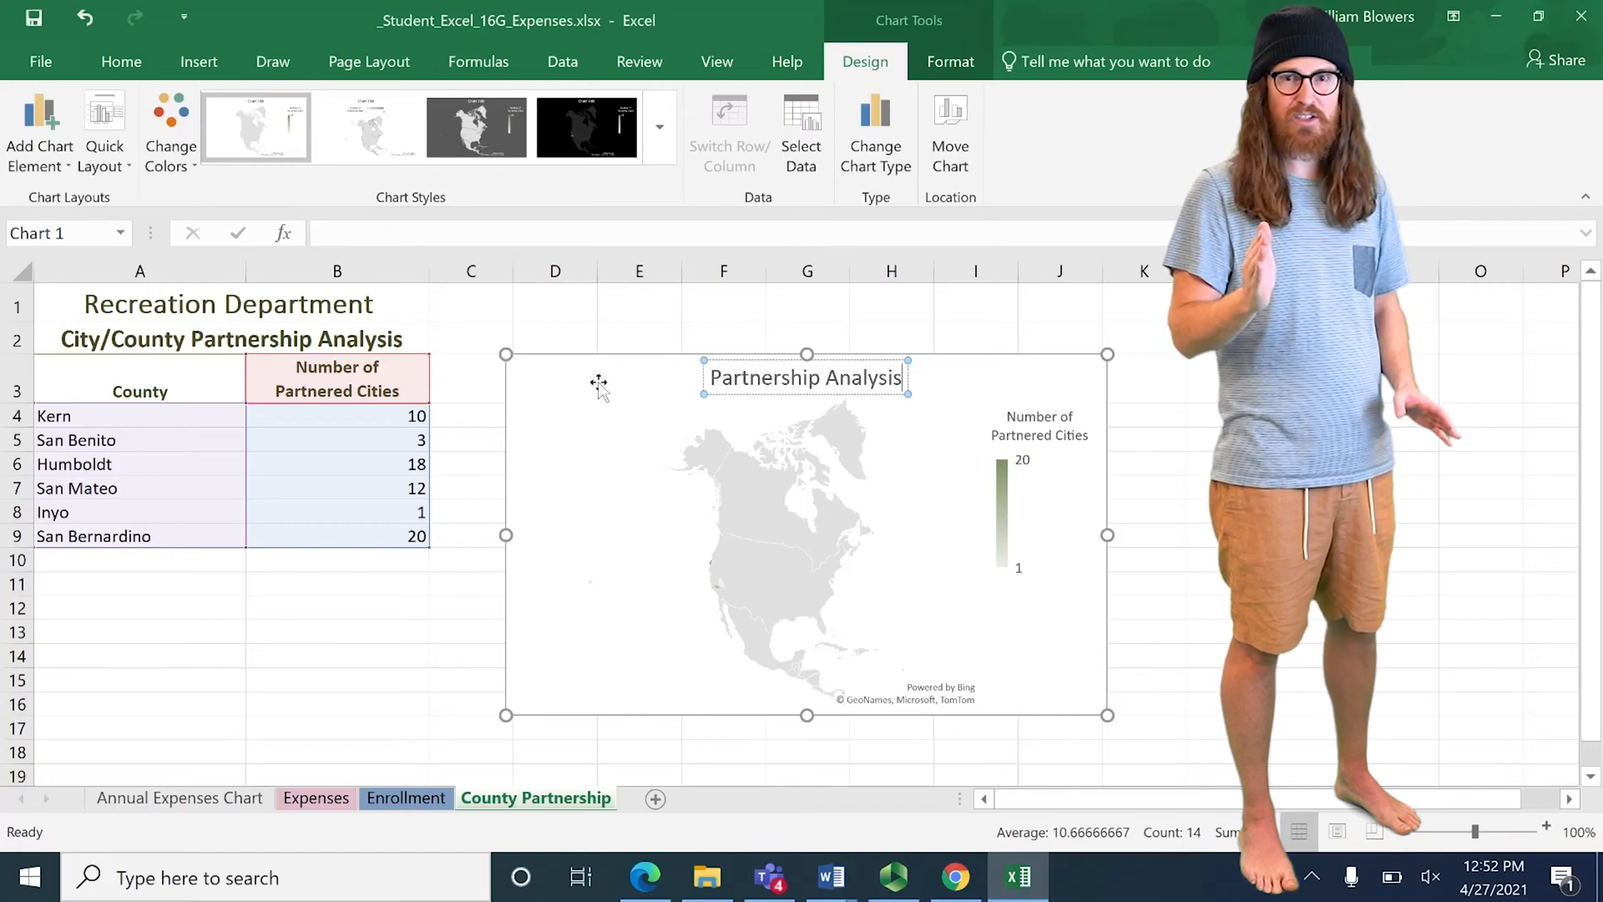
# Step: Move the map chart's upper-left corner to cell D1 and set its width to 4"
pyautogui.moveTo(567, 365); pyautogui.dragTo(566, 307)
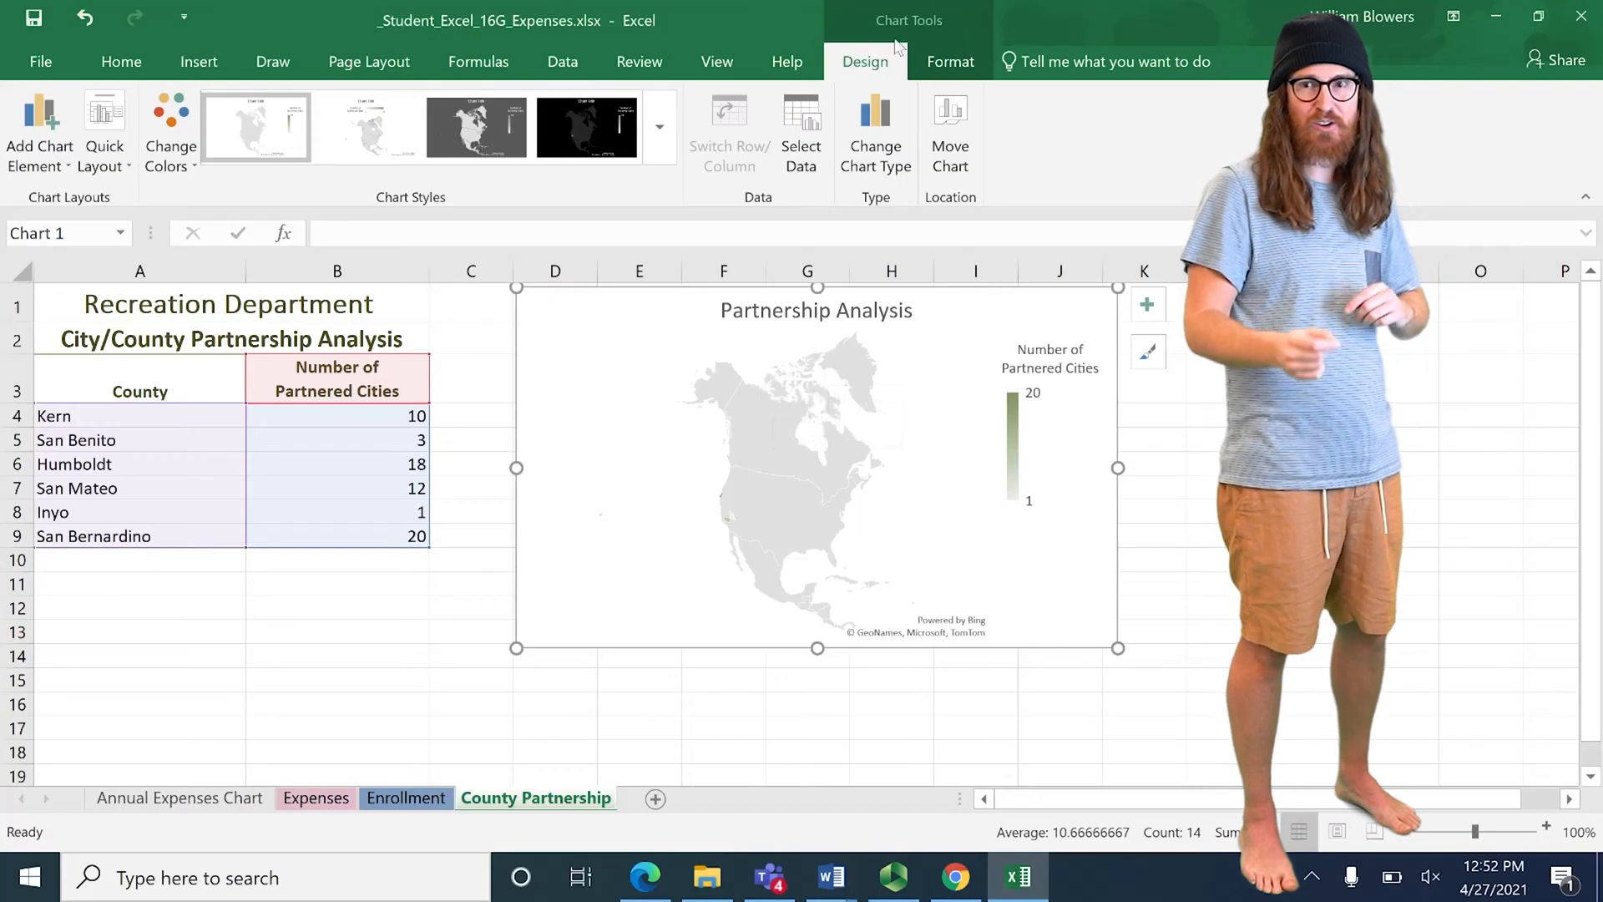
pyautogui.click(950, 60)
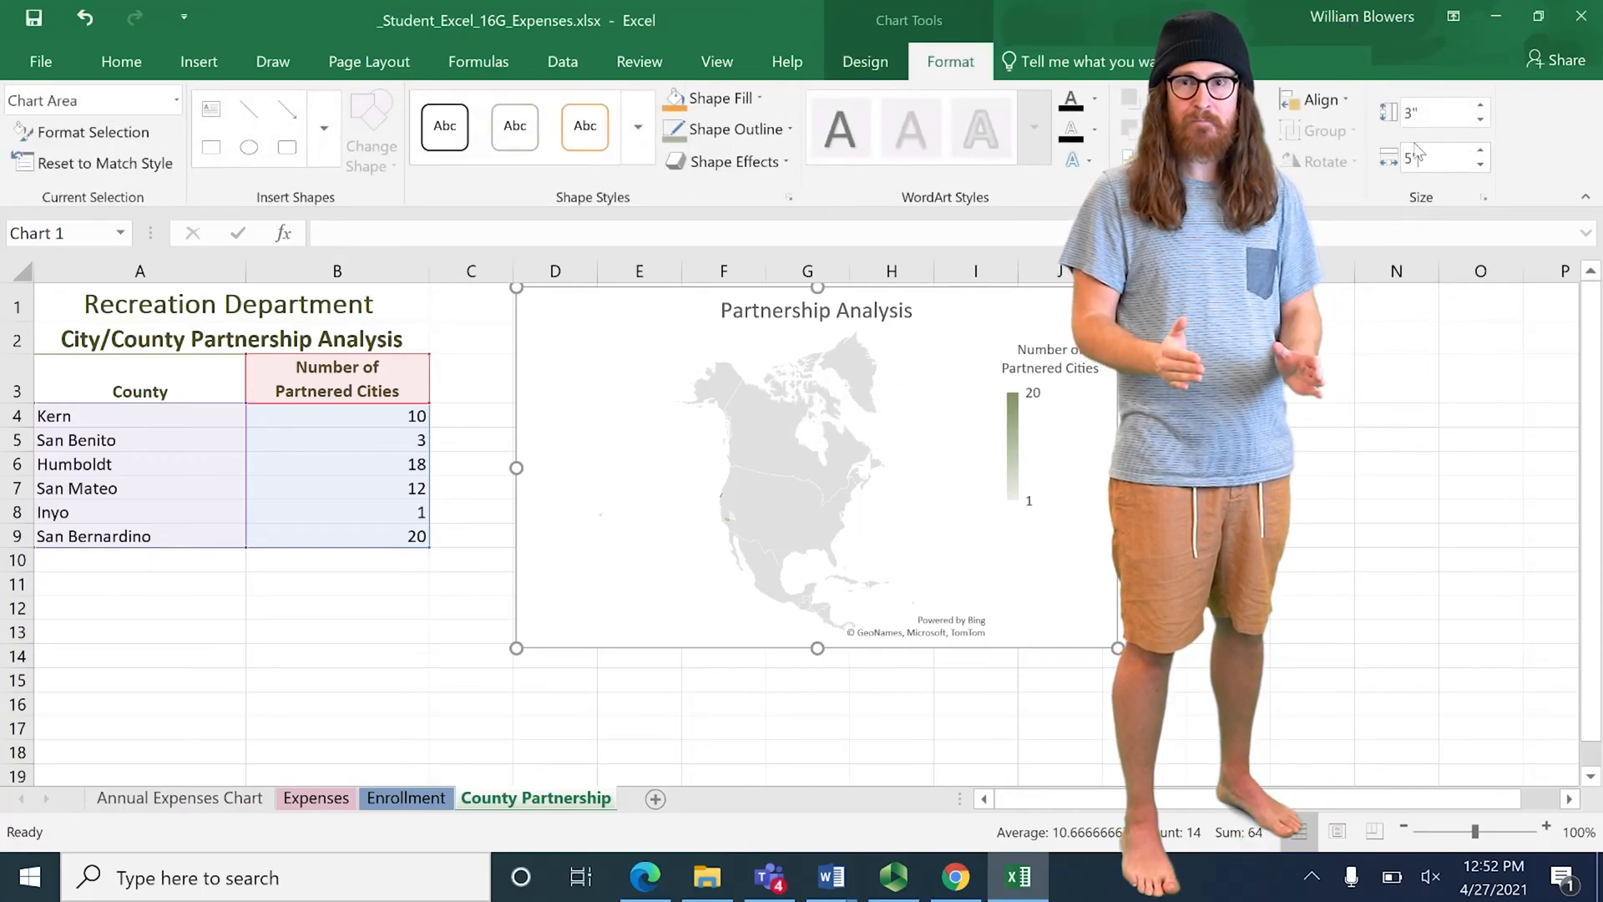
pyautogui.write('4')
pyautogui.press('Return')
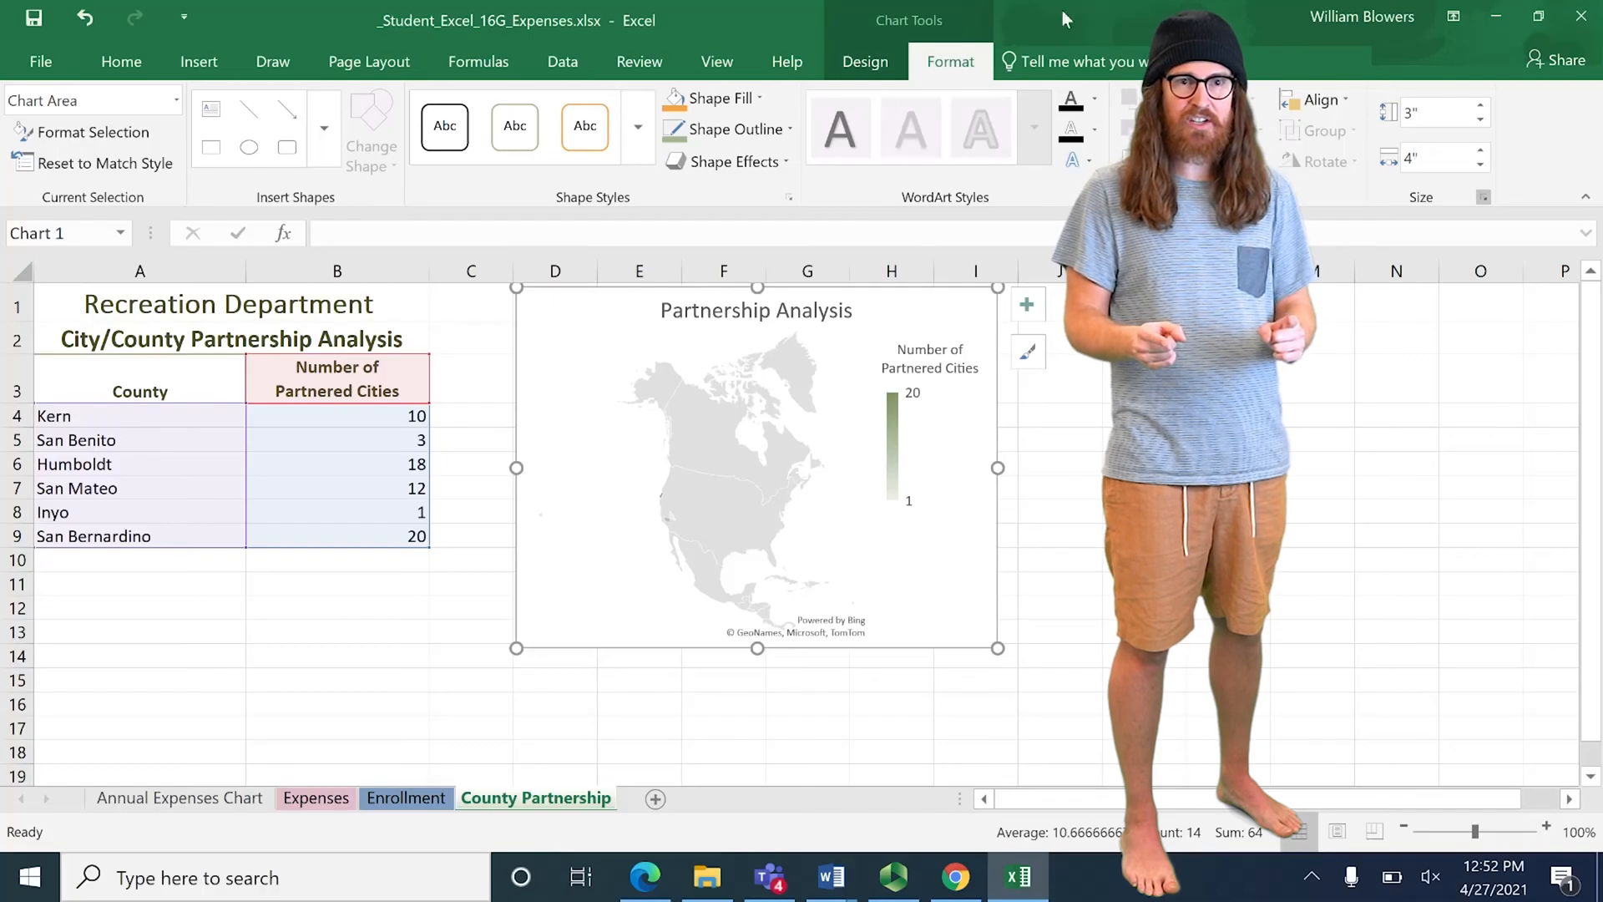
# Step: Set the County Partnership sheet to landscape orientation and center it horizontally on the page
pyautogui.click(92, 296)
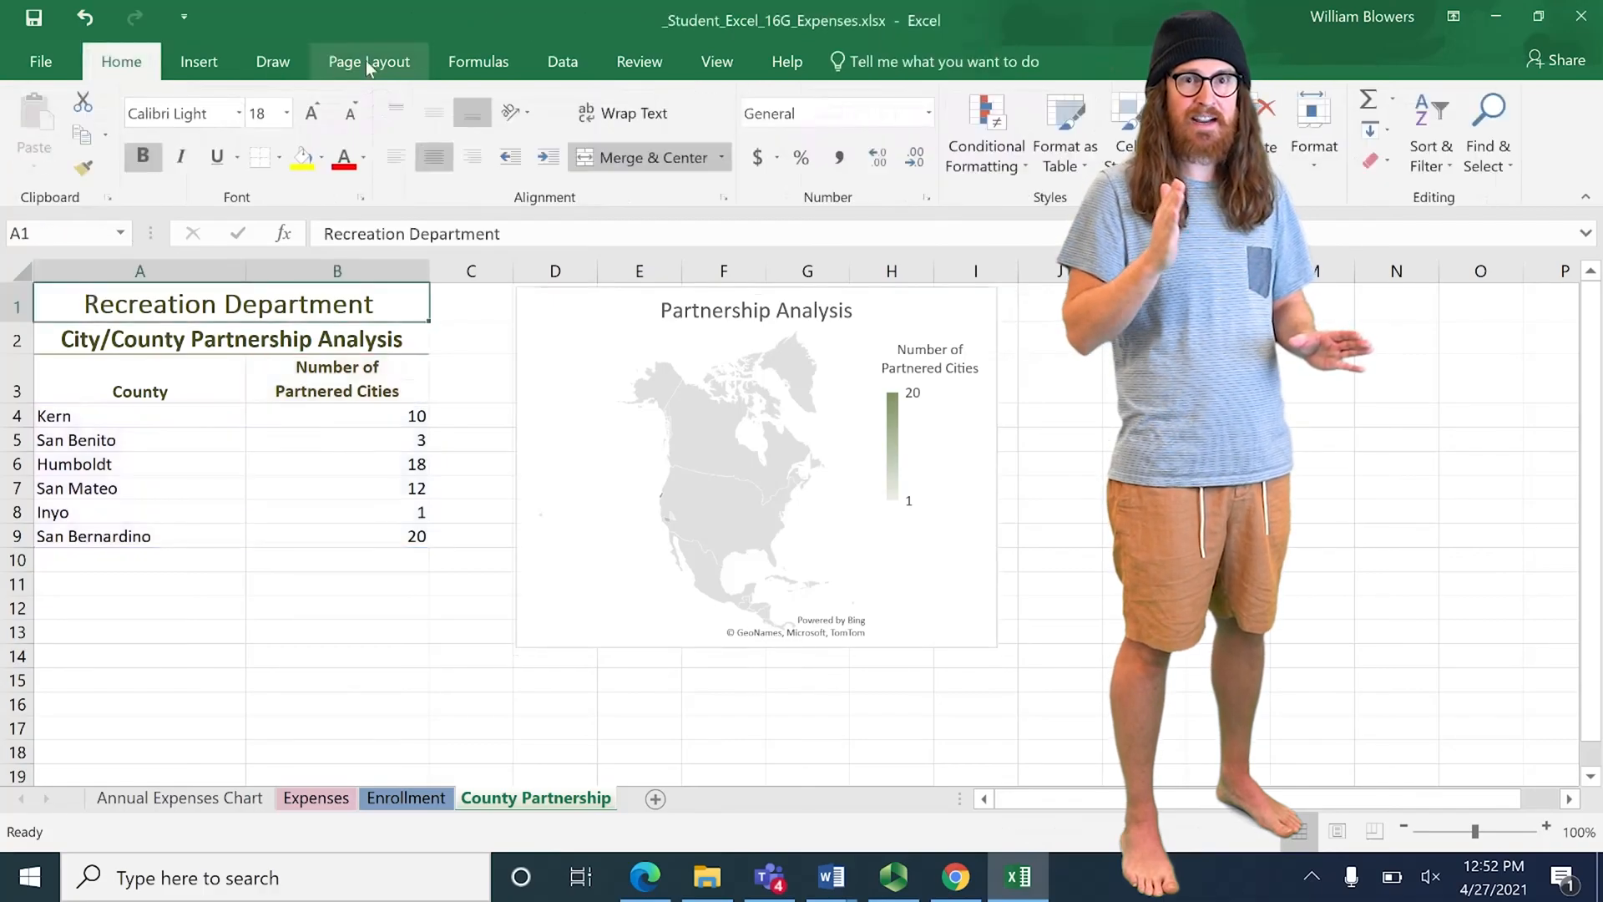
pyautogui.click(368, 62)
pyautogui.click(259, 137)
pyautogui.click(259, 243)
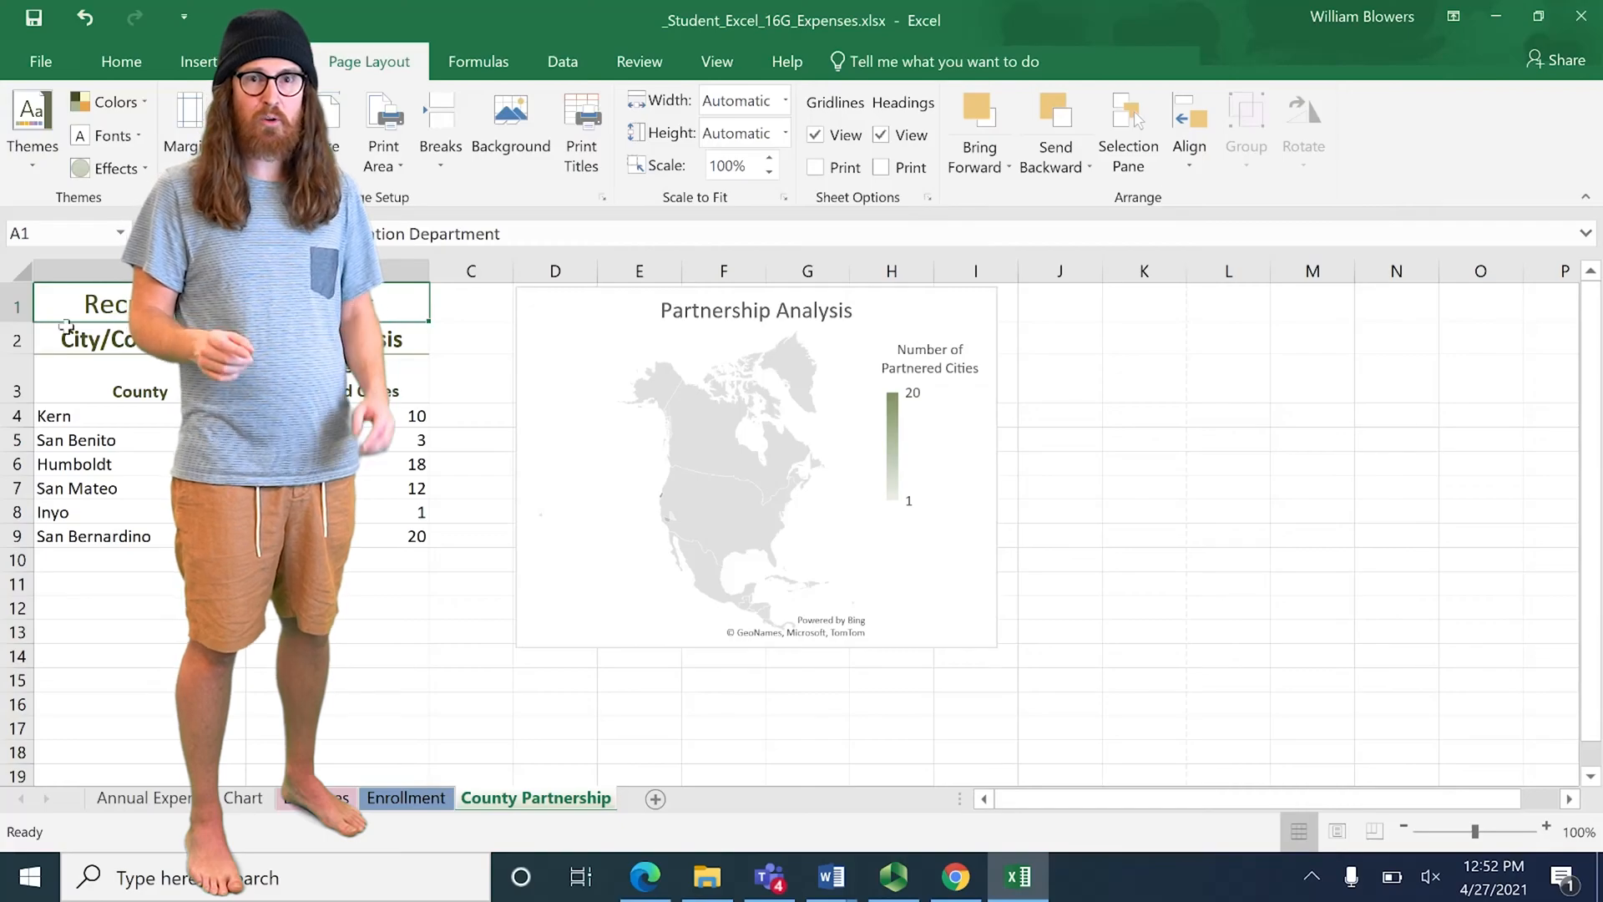
pyautogui.click(602, 198)
pyautogui.click(757, 169)
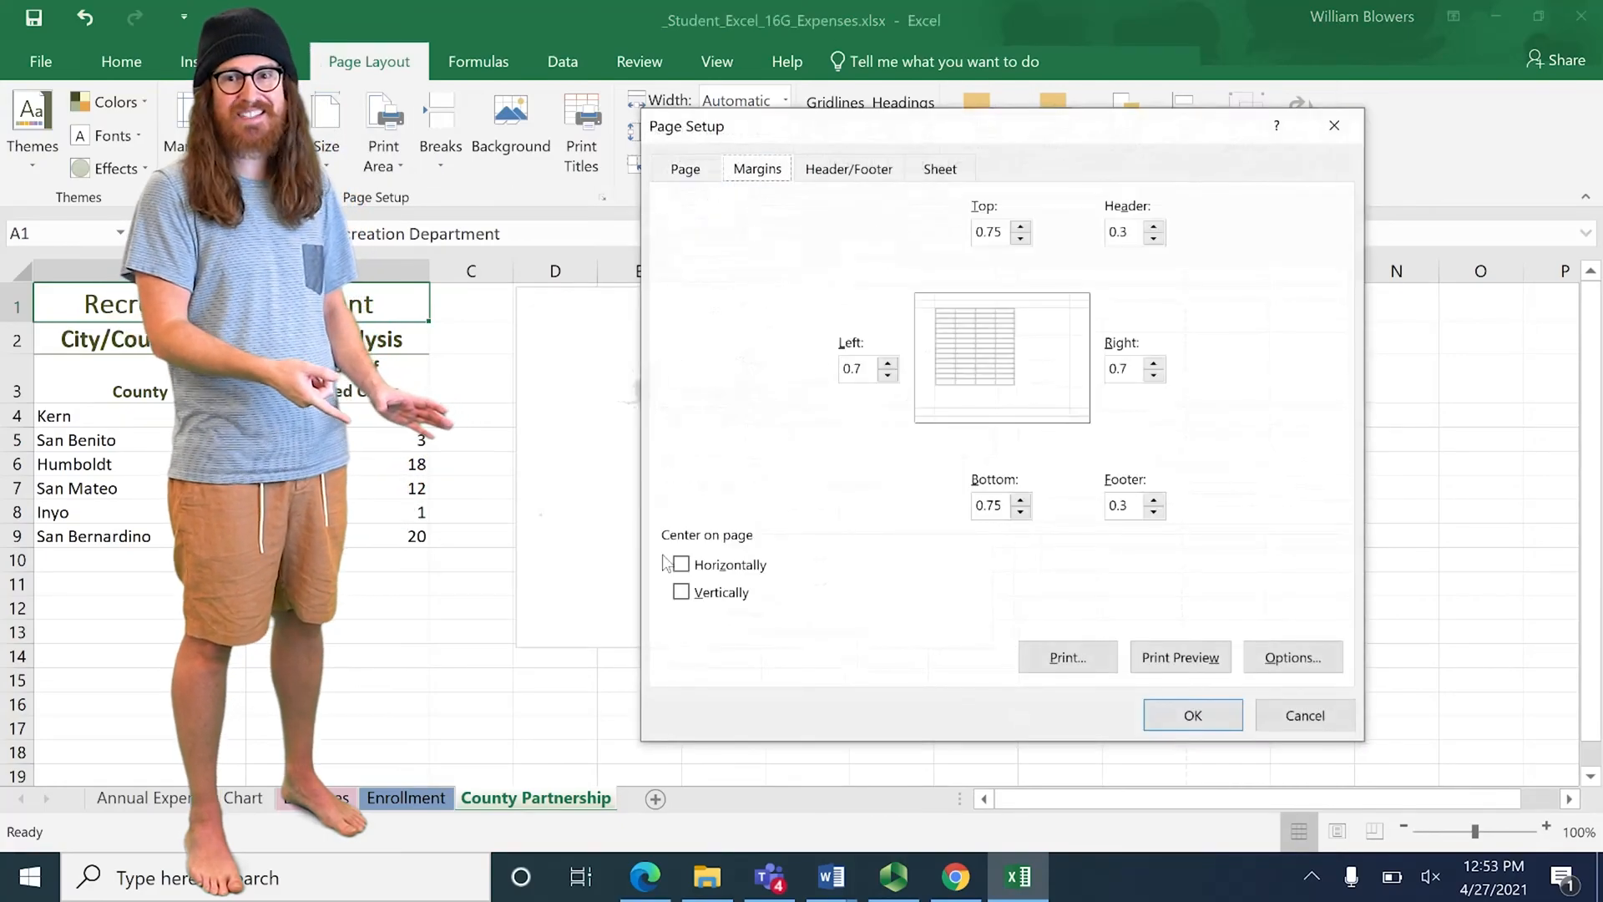
pyautogui.click(697, 564)
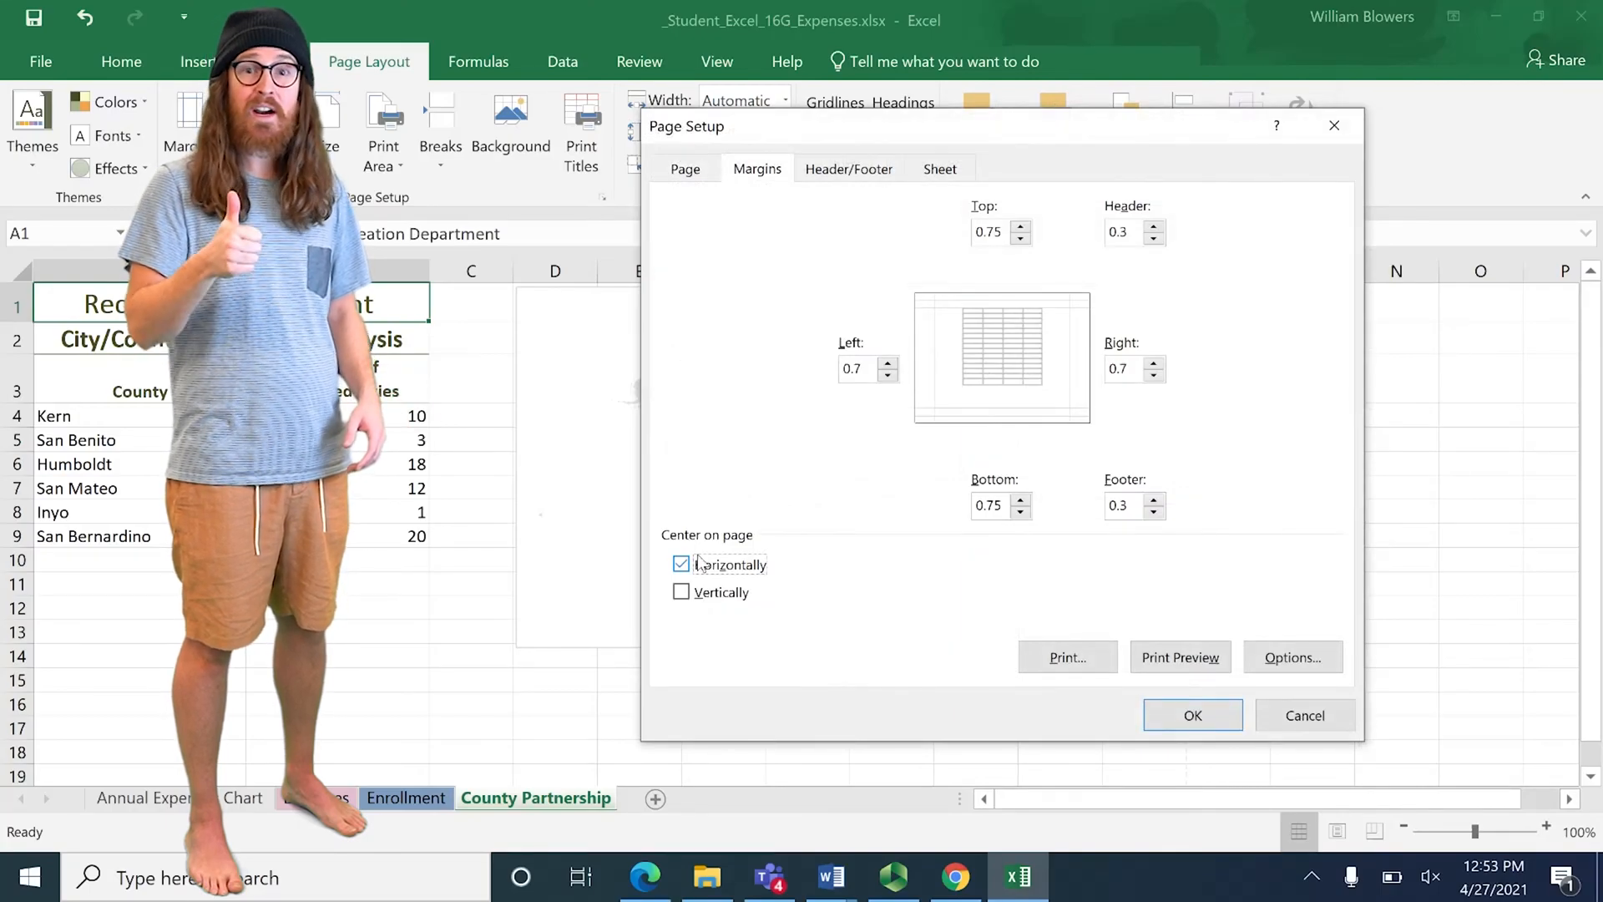
# Step: Insert the file name in the left section of a custom footer for the County Partnership sheet
pyautogui.click(877, 174)
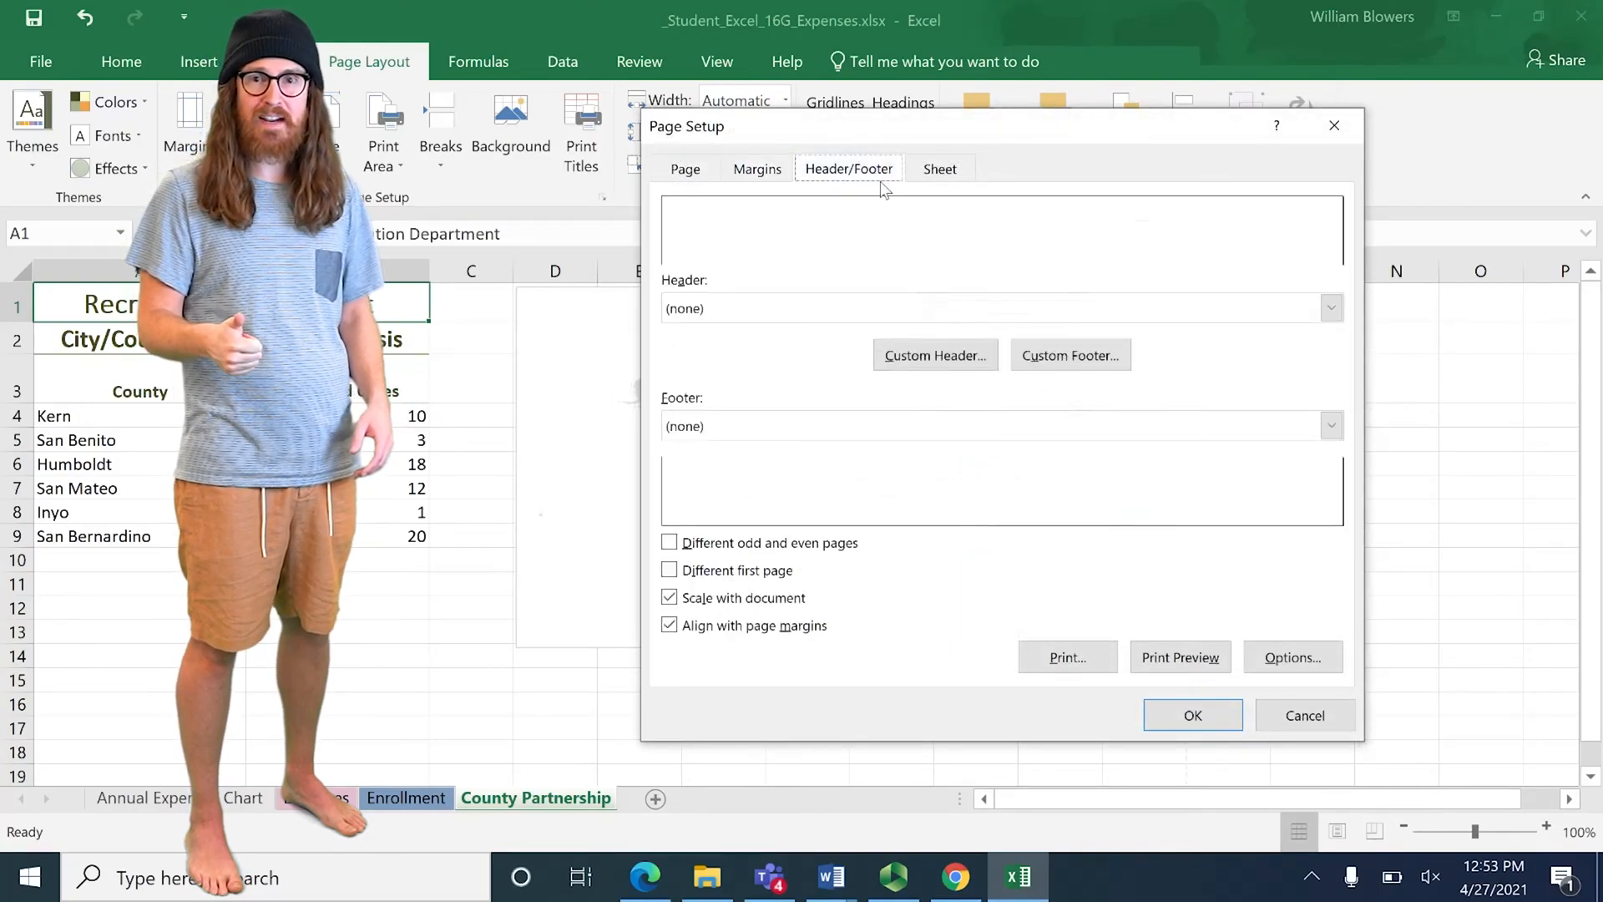
pyautogui.click(1070, 354)
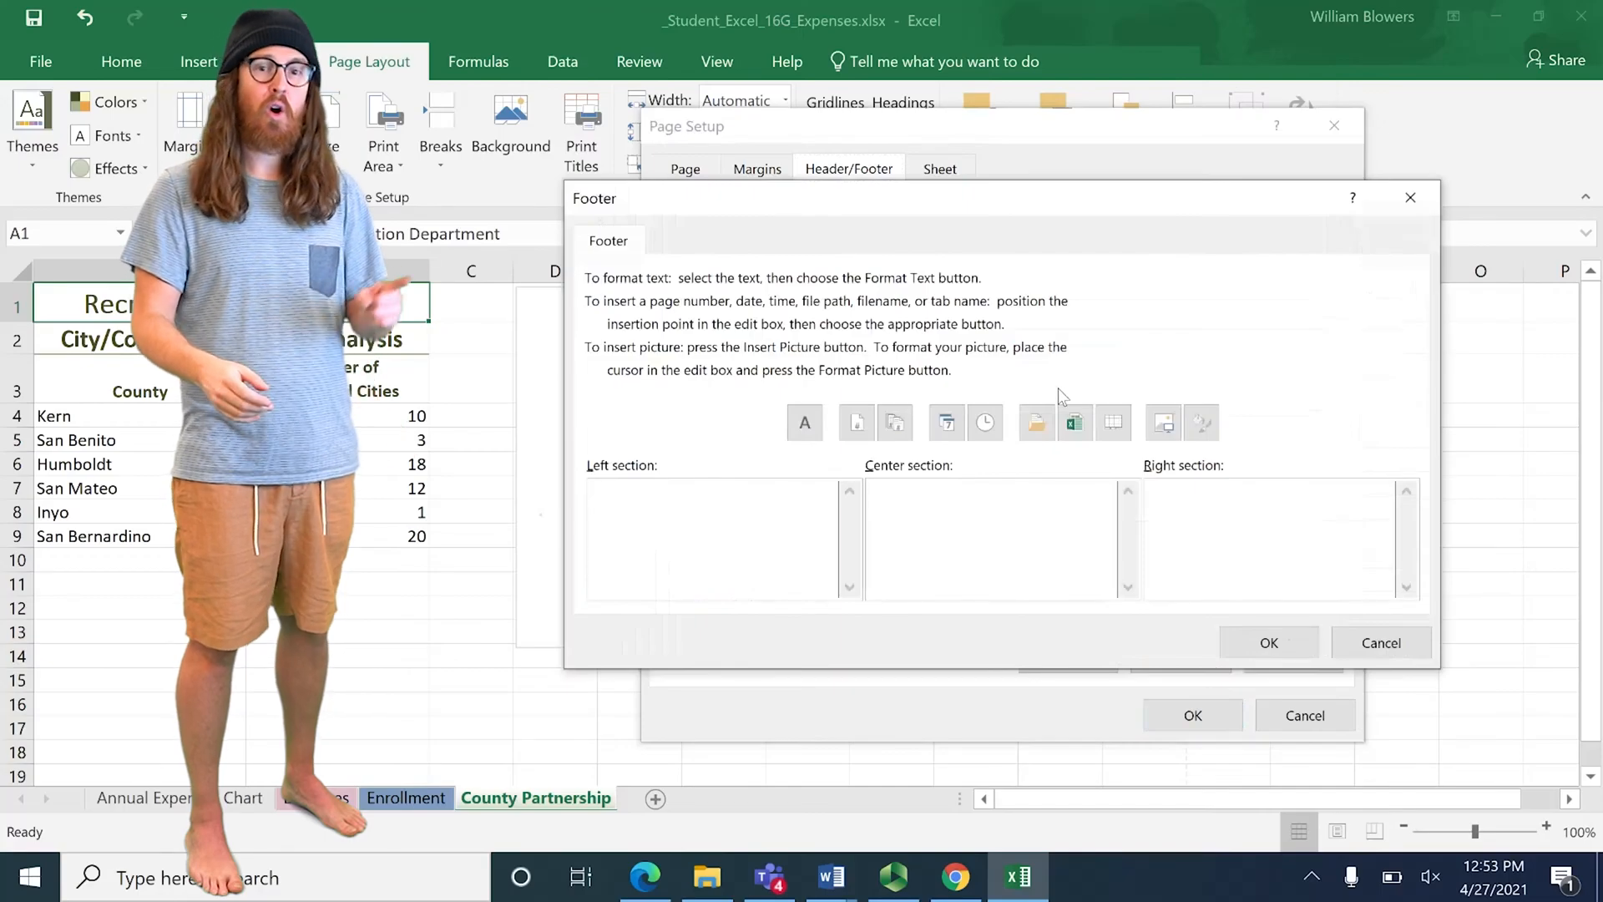
pyautogui.click(1079, 425)
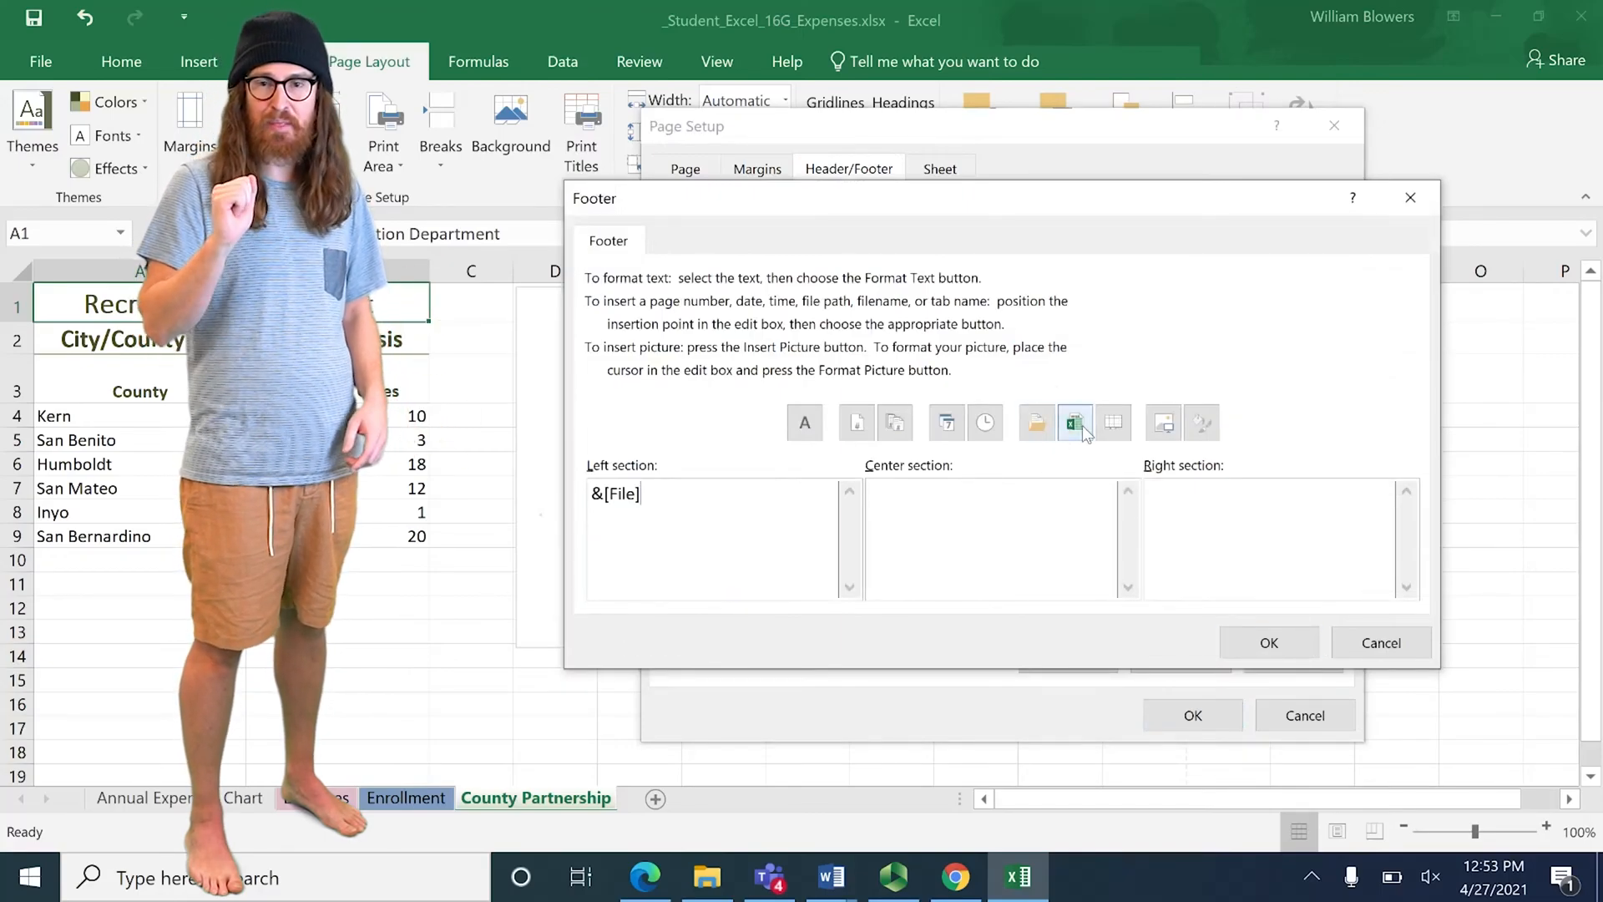
pyautogui.click(1269, 642)
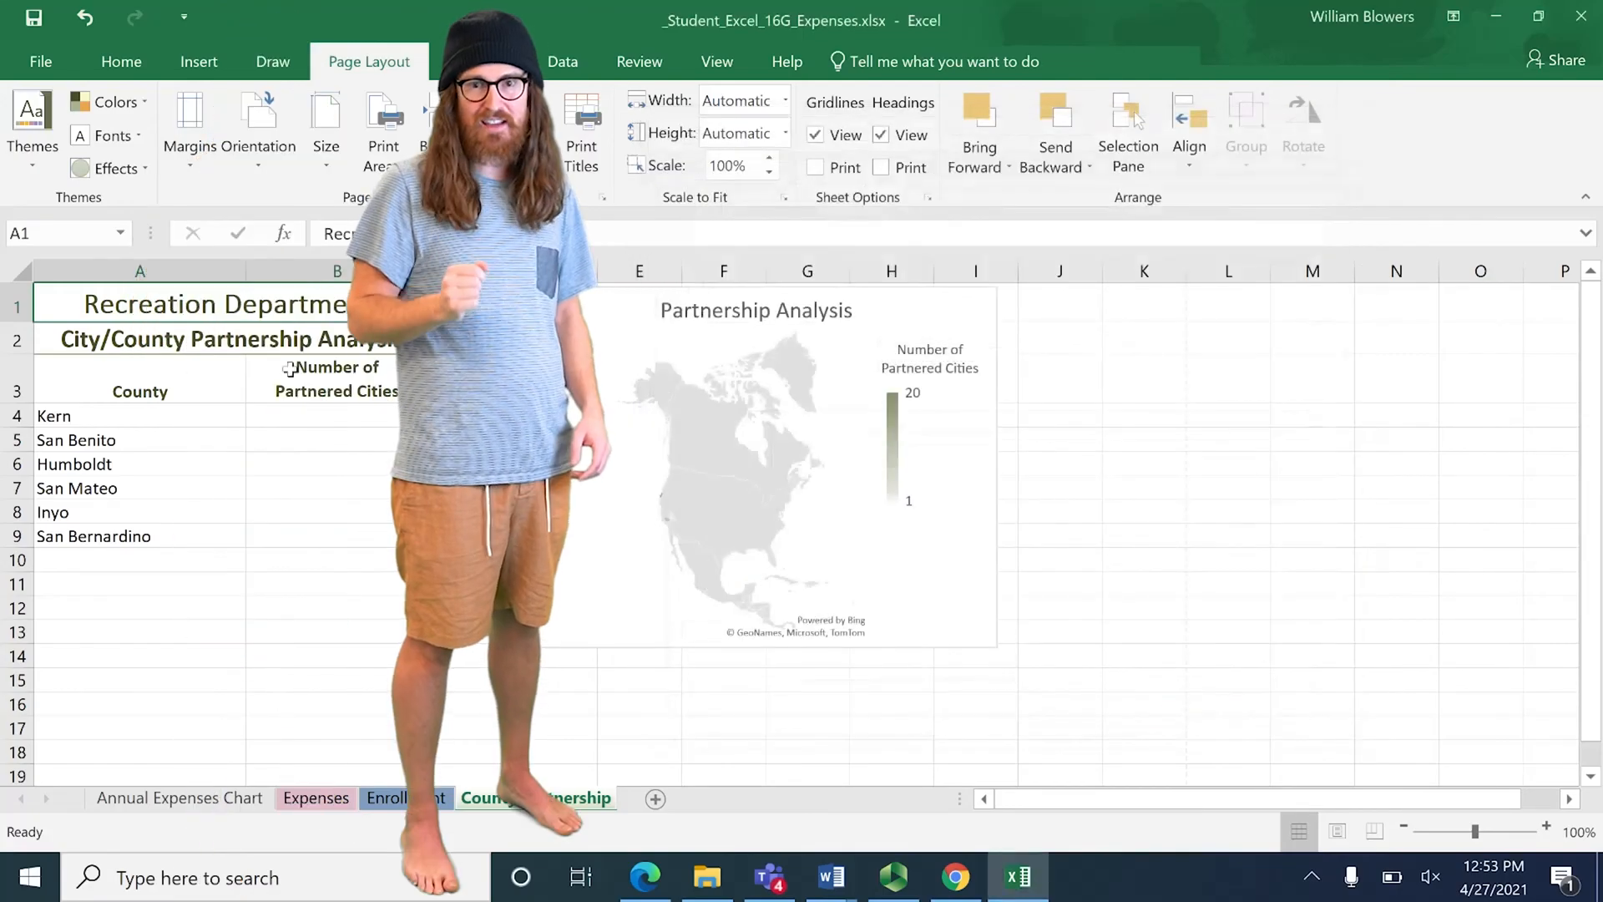
# Step: Enter BTS 165 as the Title in the workbook's document properties
pyautogui.click(57, 63)
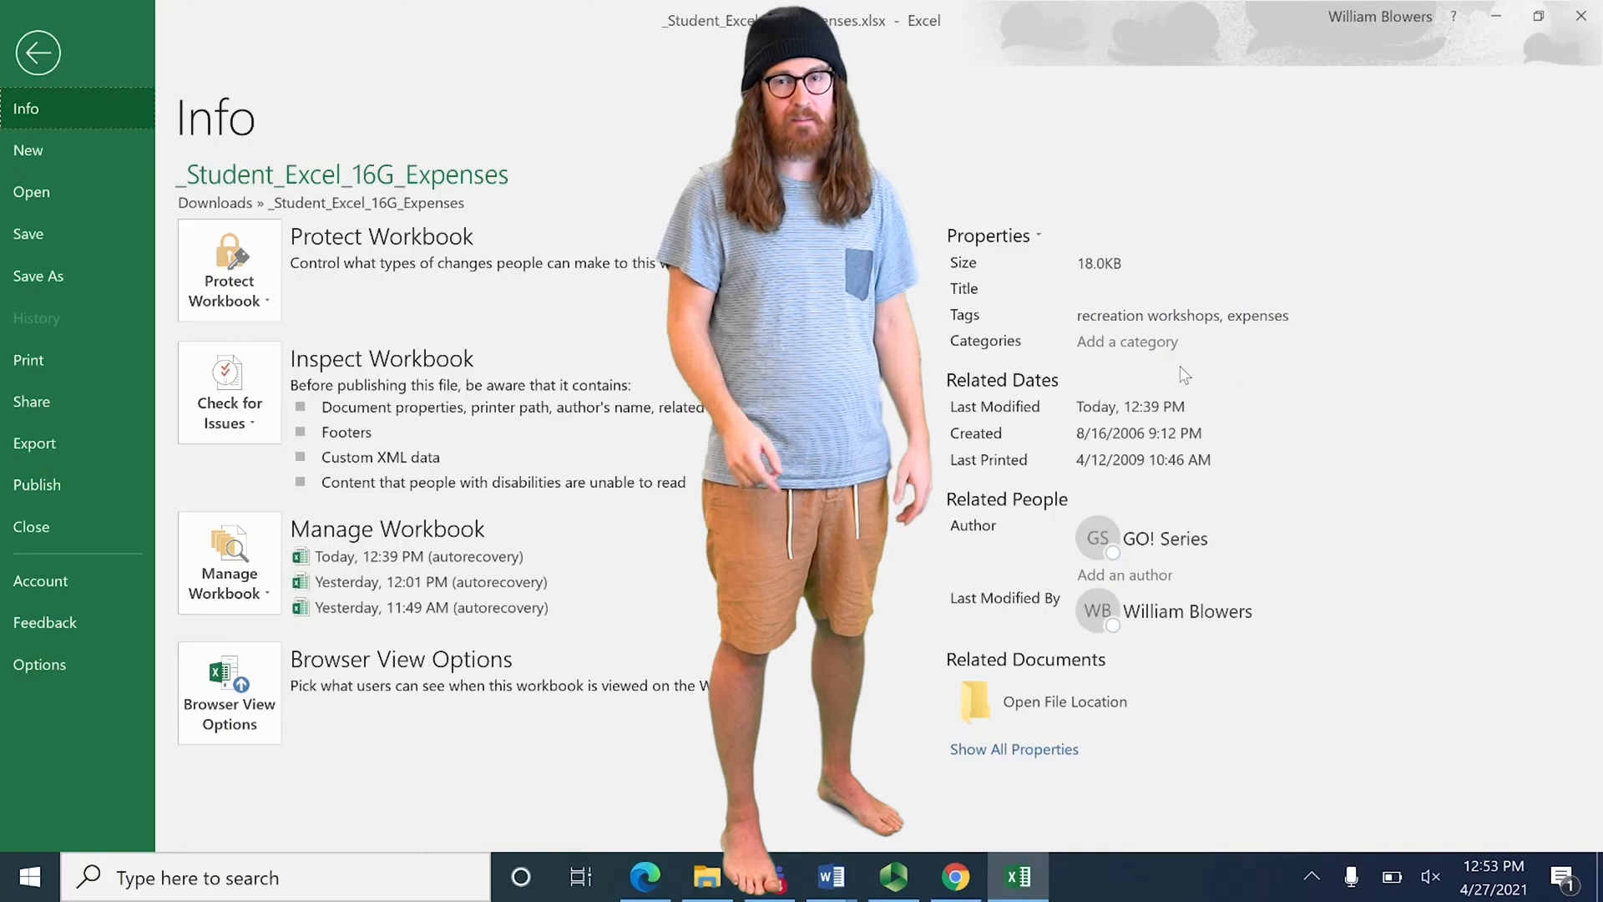
pyautogui.click(1225, 286)
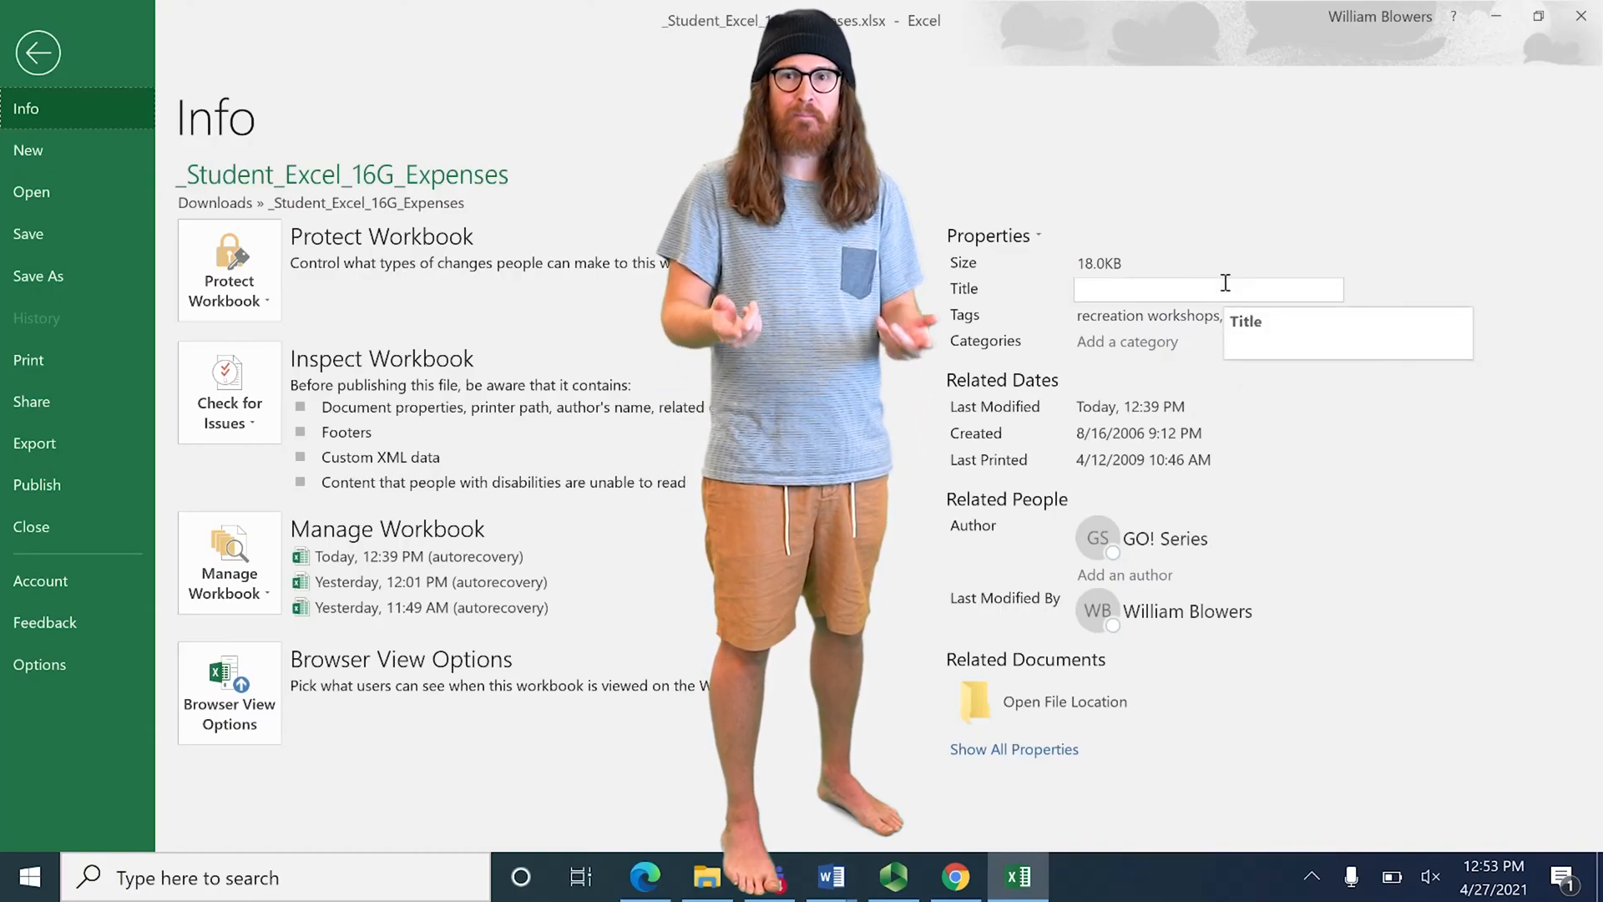
pyautogui.click(1220, 258)
pyautogui.click(1140, 288)
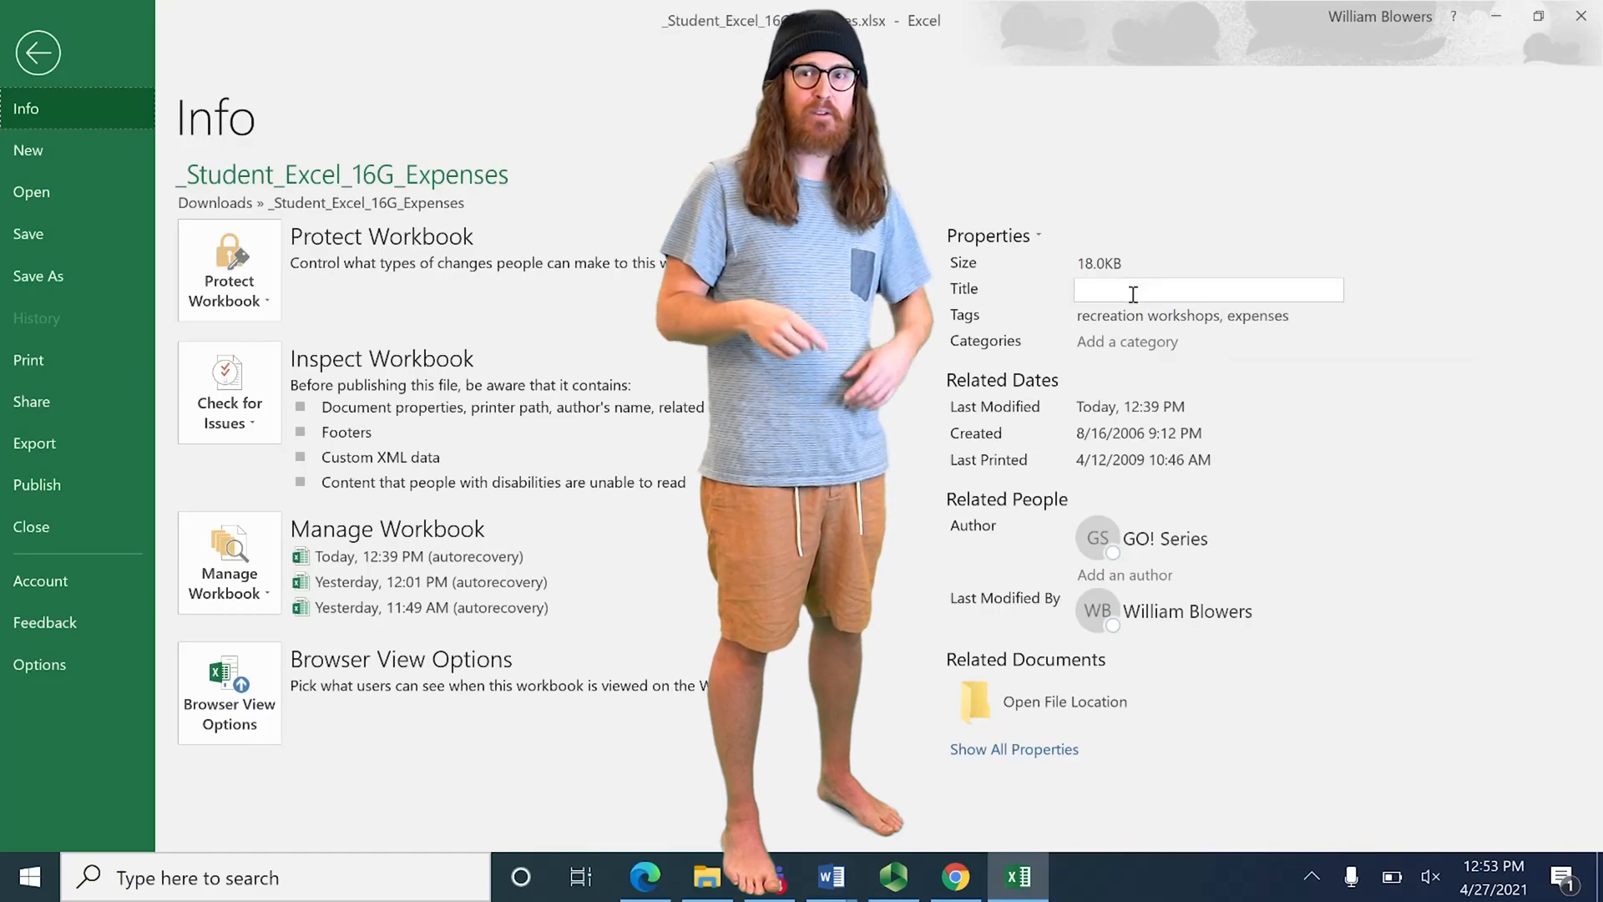
pyautogui.write('B')
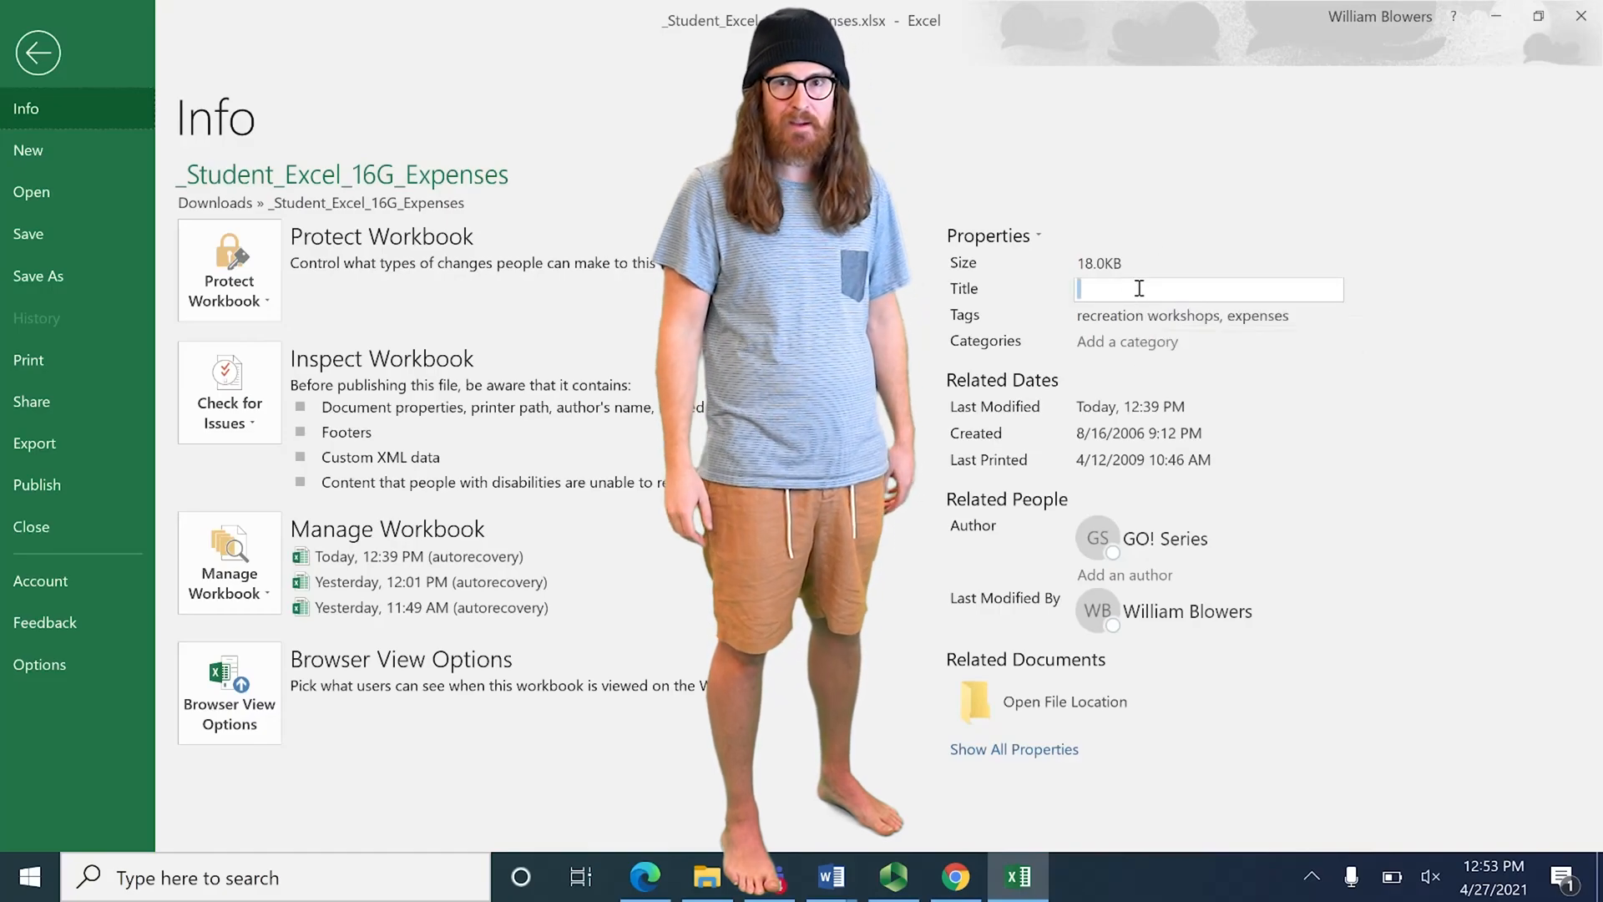
pyautogui.write('TS 165')
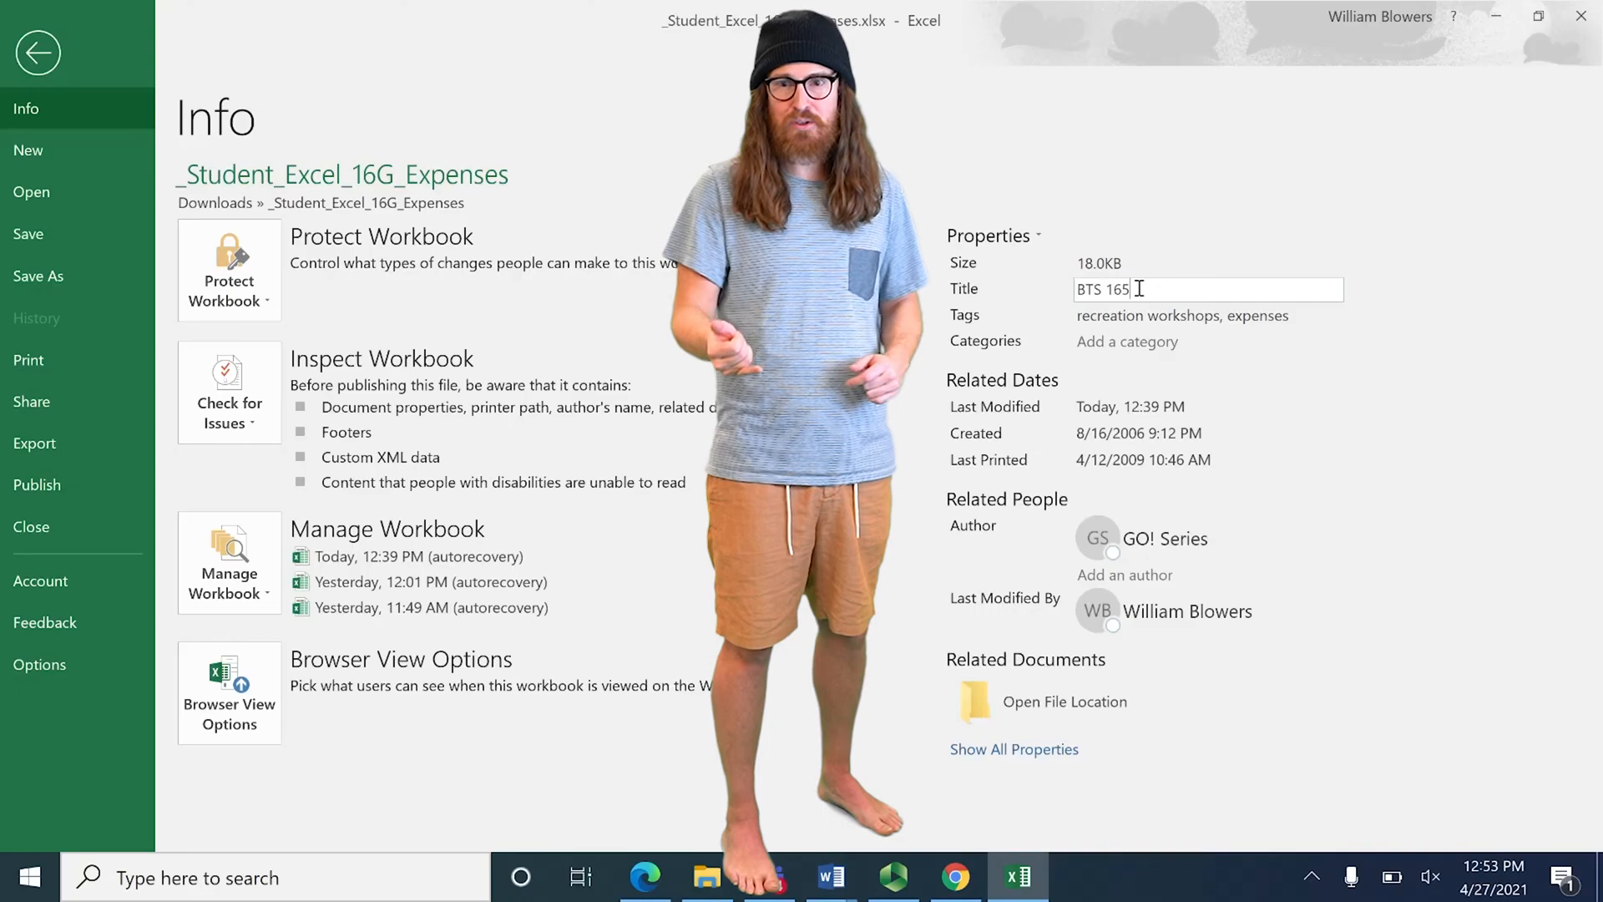
pyautogui.click(1170, 616)
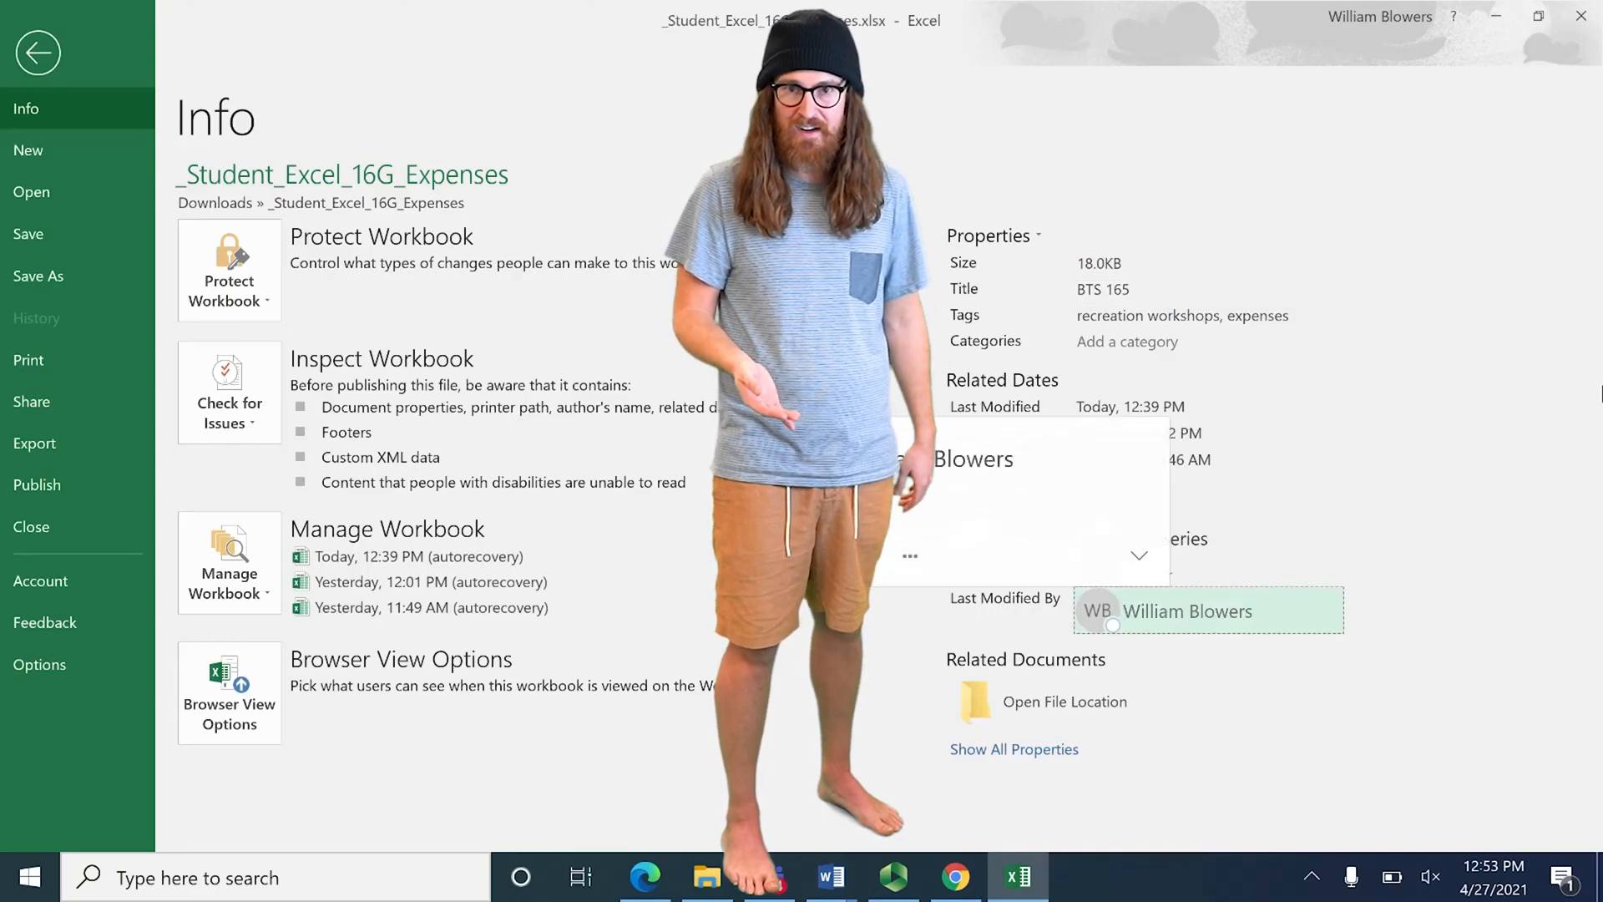
# Step: Leave the workbook's document information and bring up the Save As locations
pyautogui.click(38, 50)
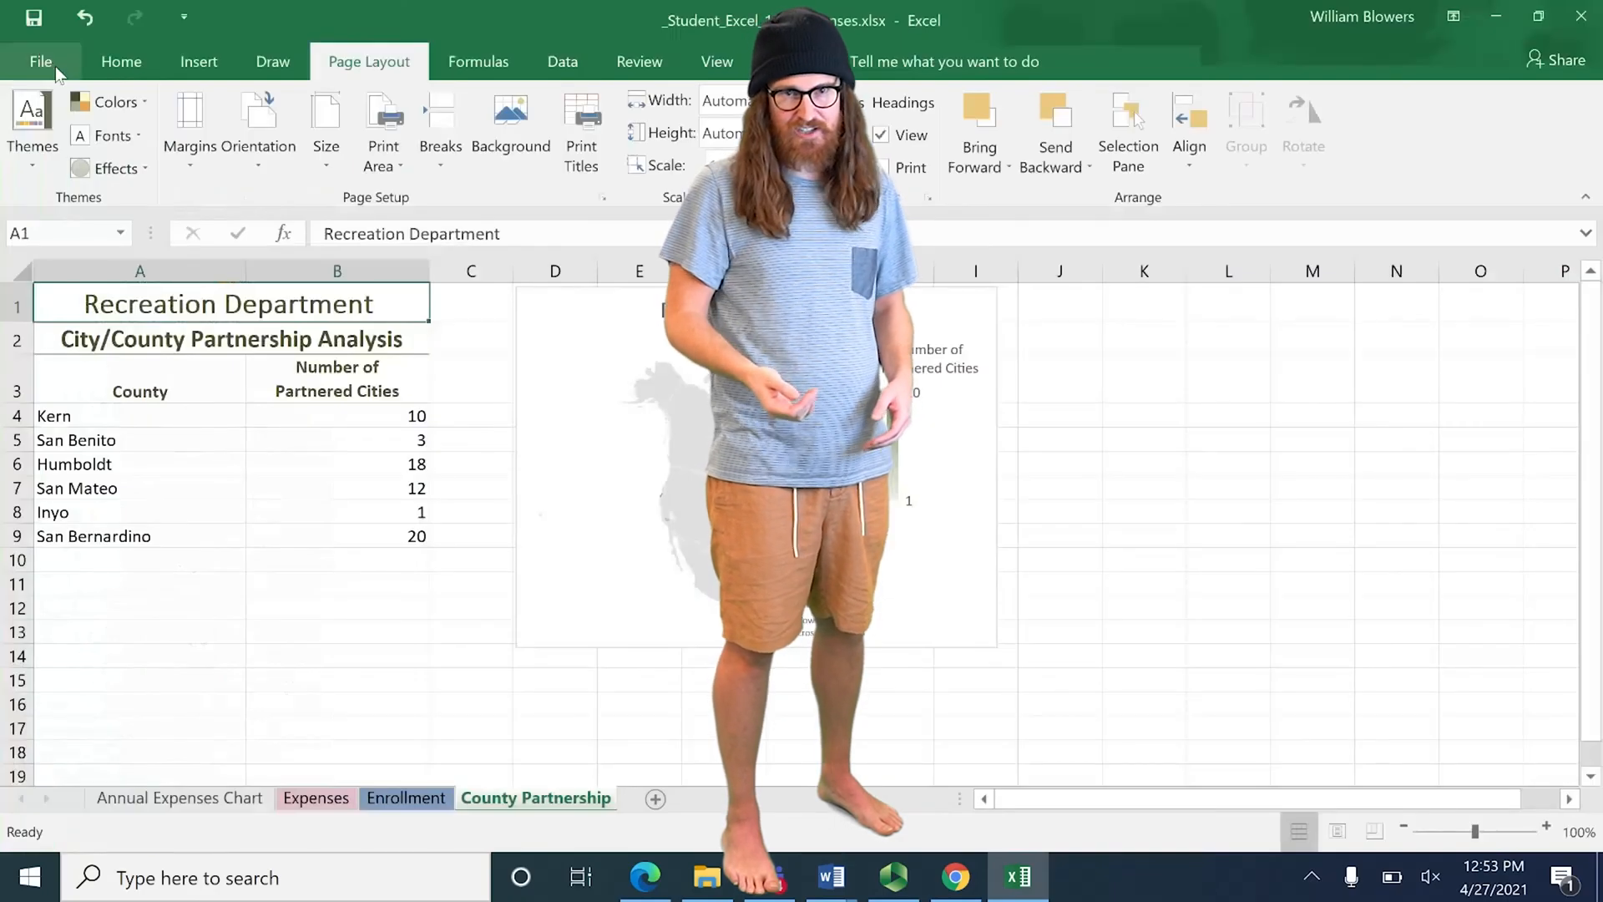
pyautogui.click(57, 76)
pyautogui.click(65, 262)
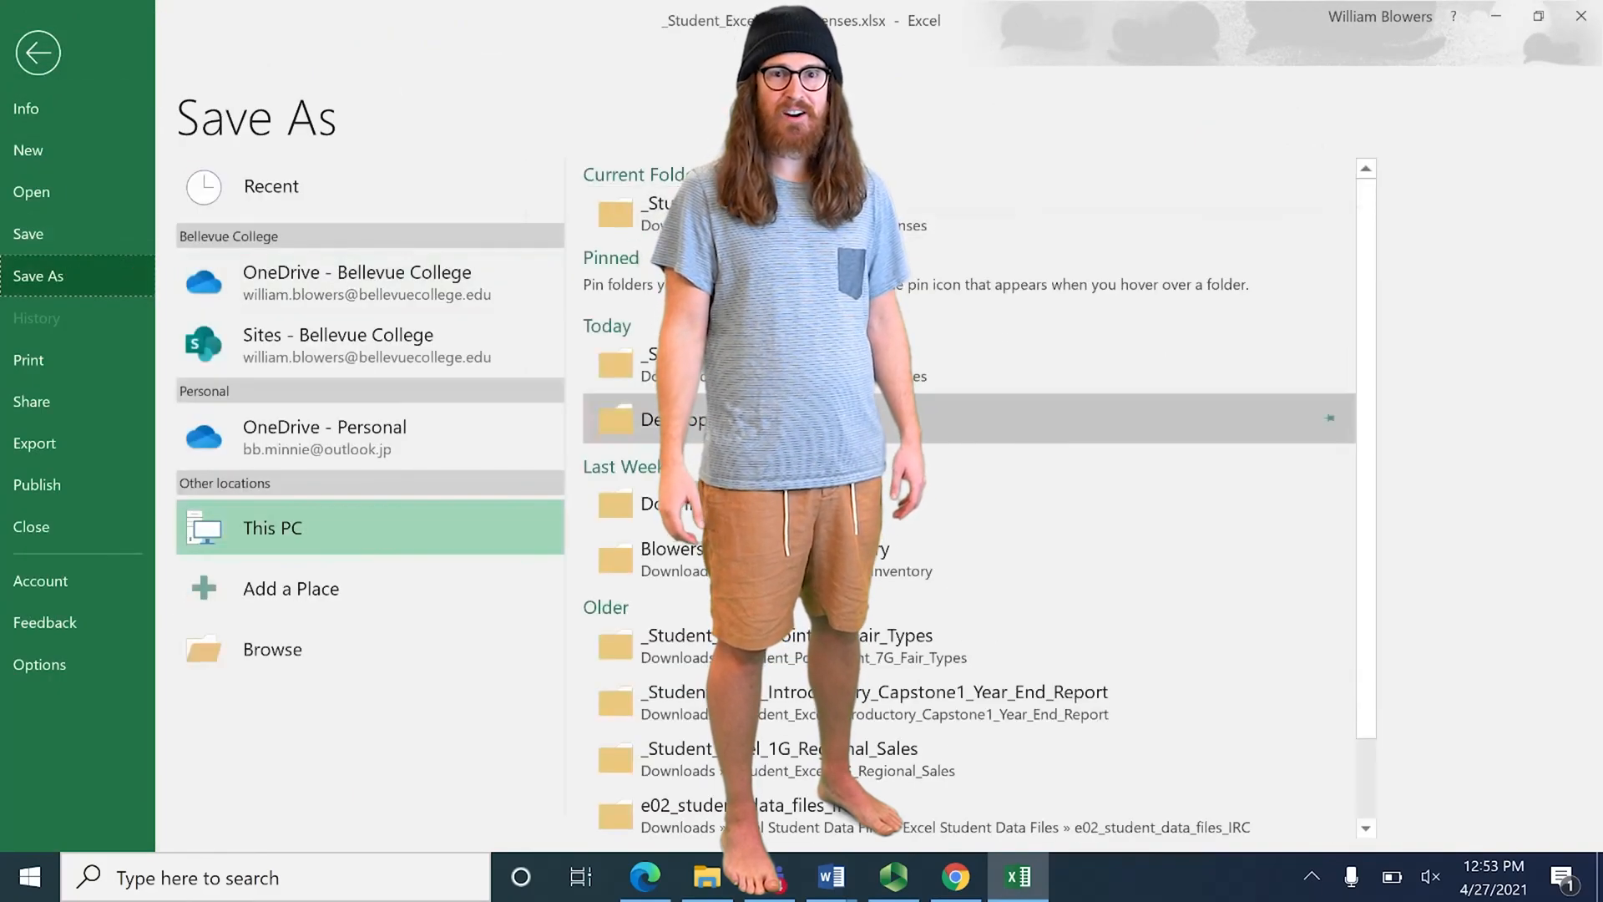
# Step: Switch to MyLab IT in the browser and open the Excel 3G Expenses (Homework) assignment from the course materials
pyautogui.click(895, 879)
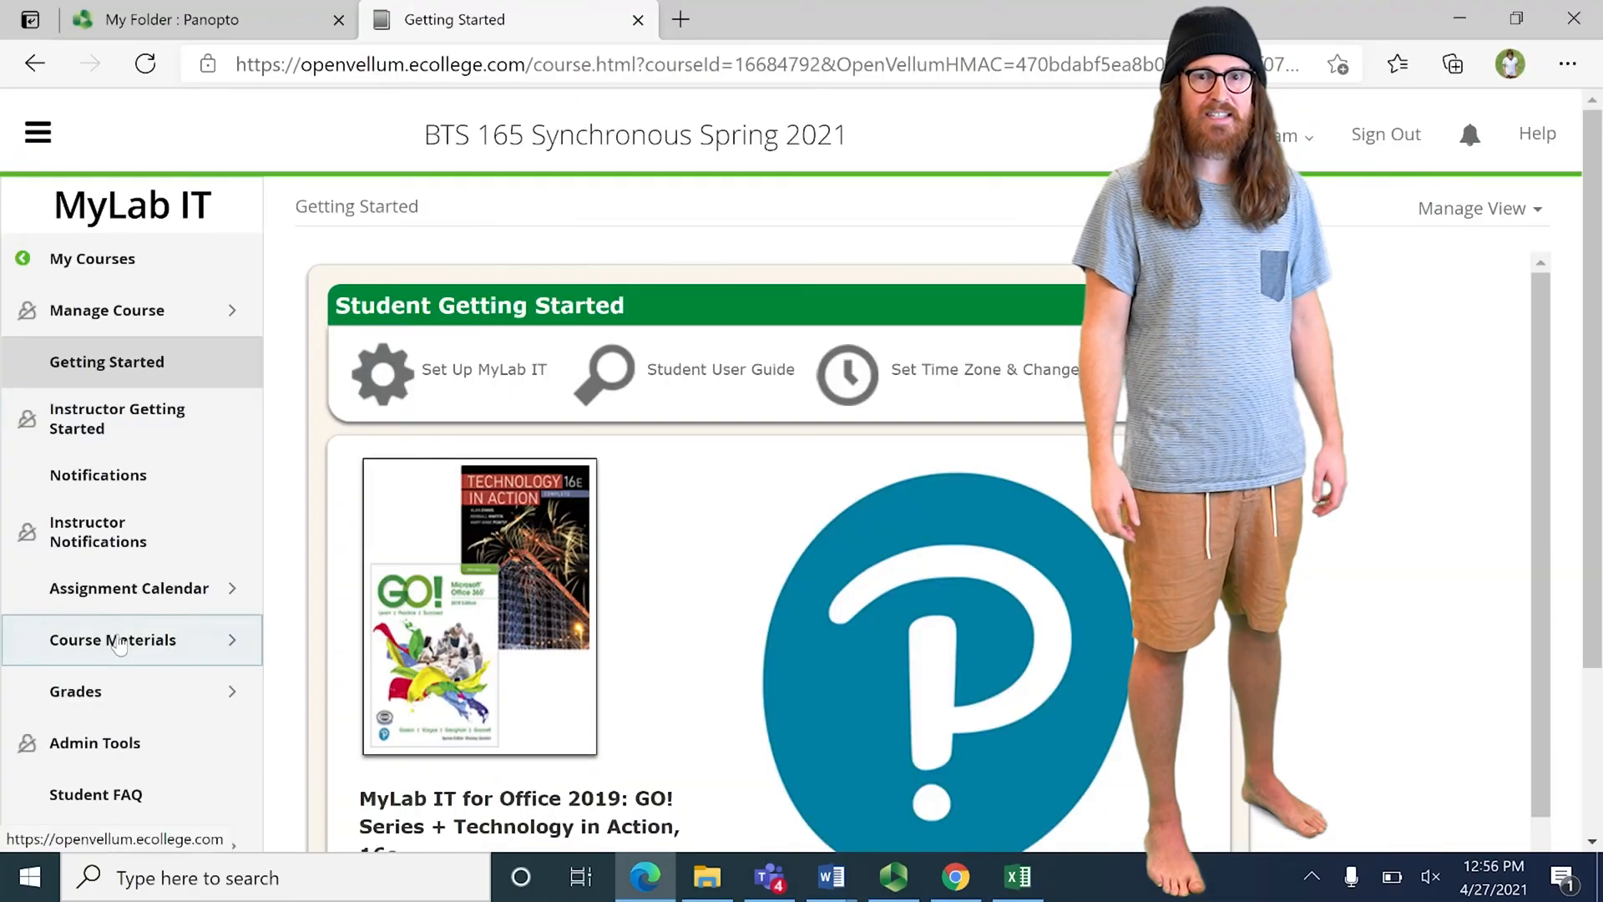
pyautogui.click(182, 575)
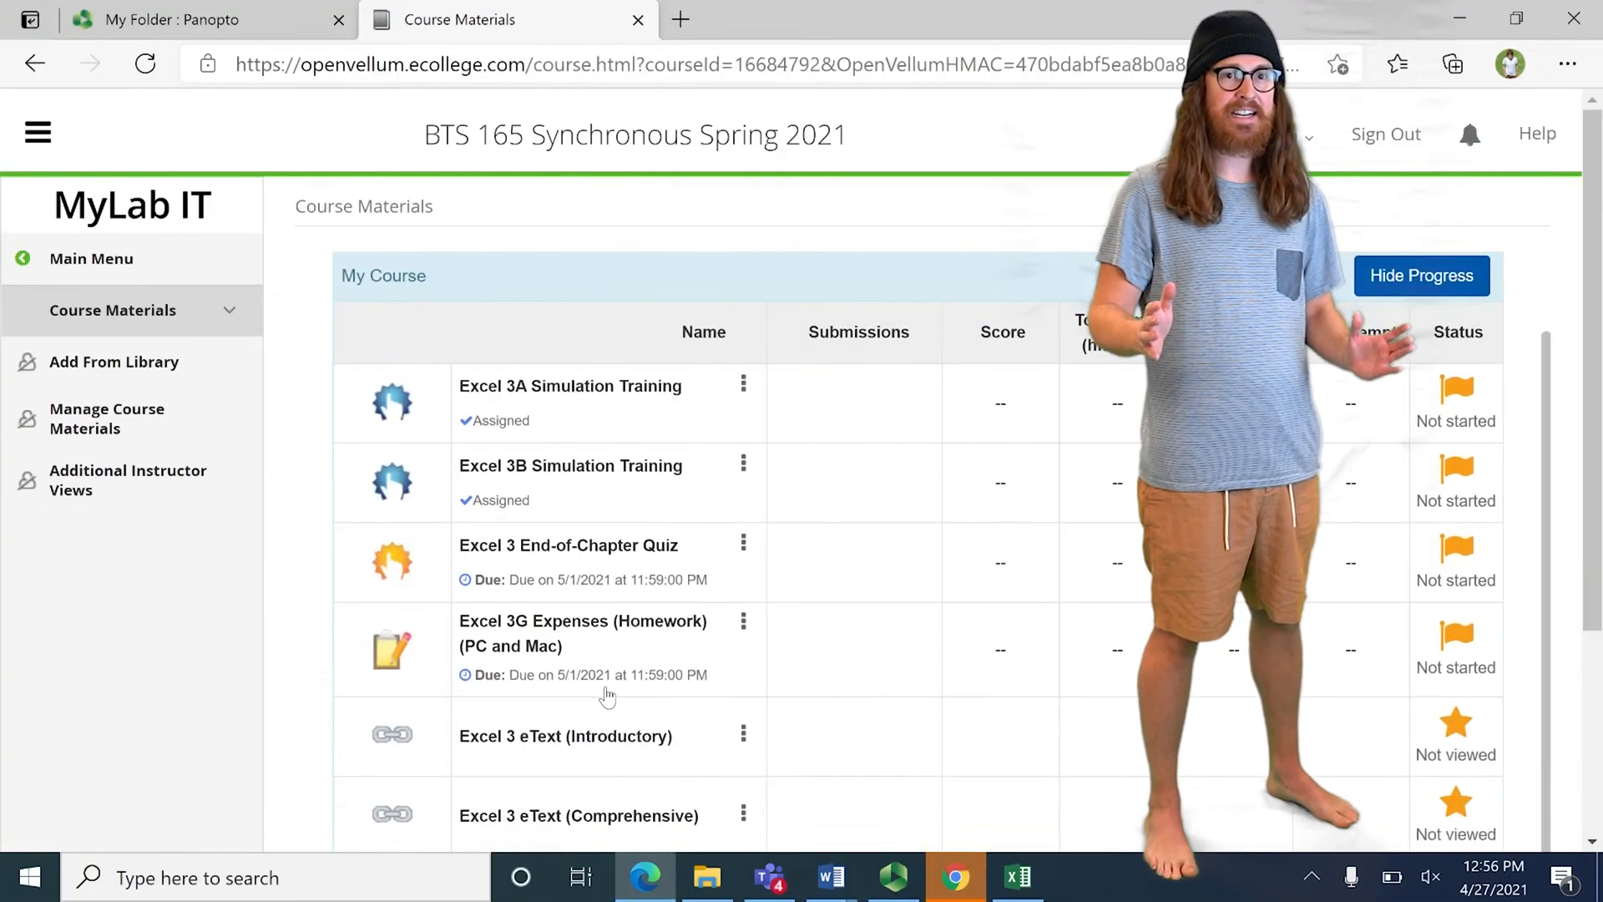
pyautogui.click(739, 626)
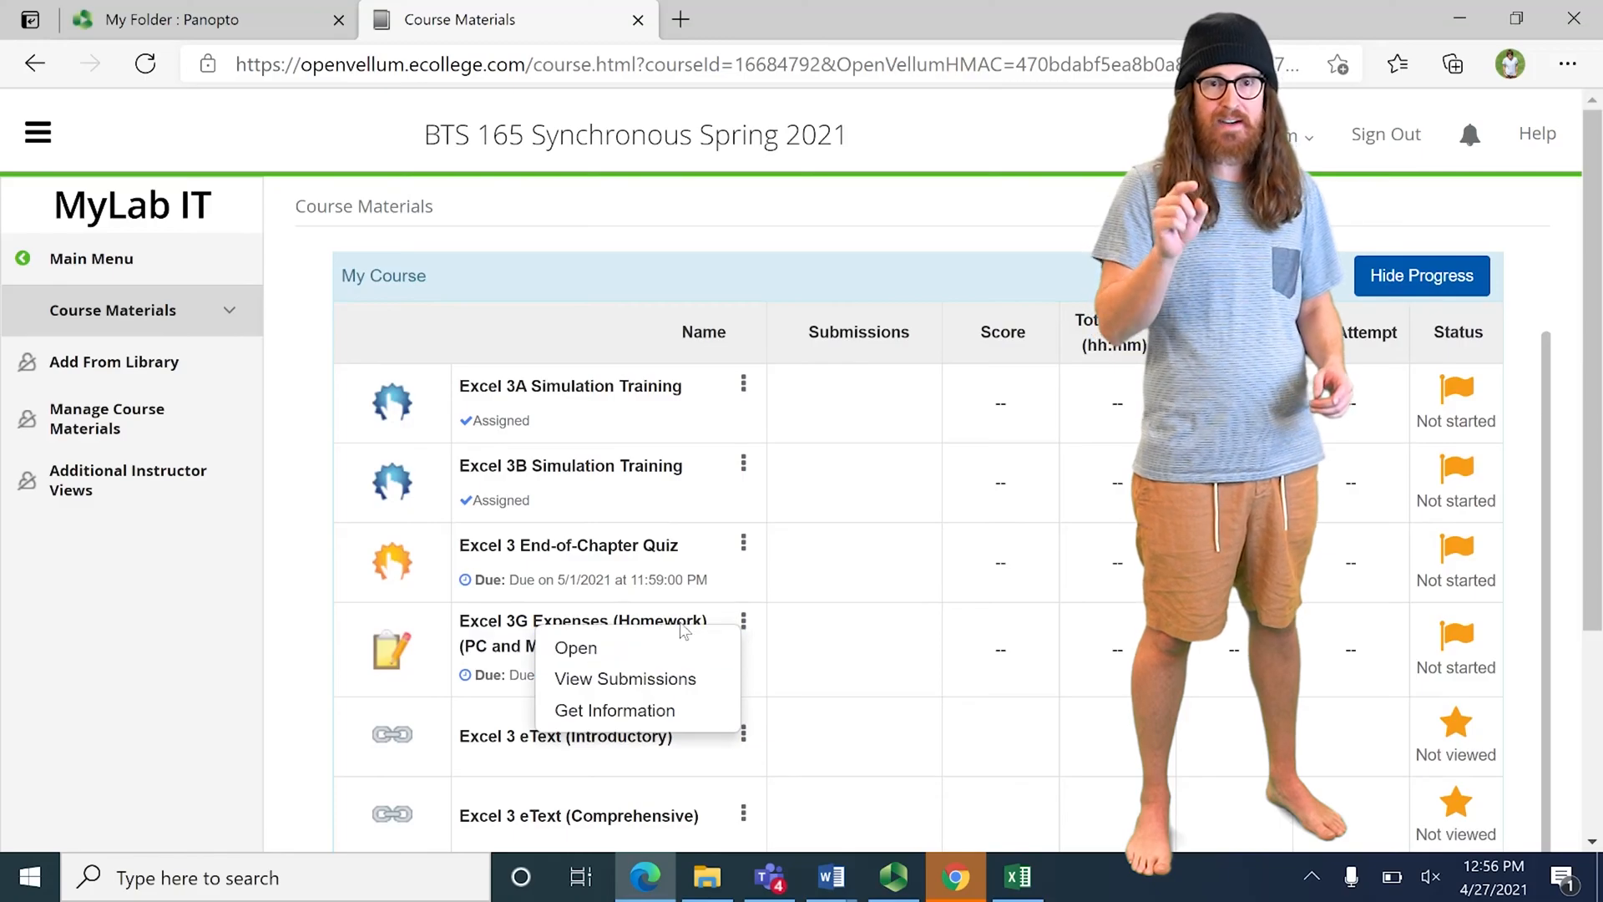
pyautogui.click(576, 648)
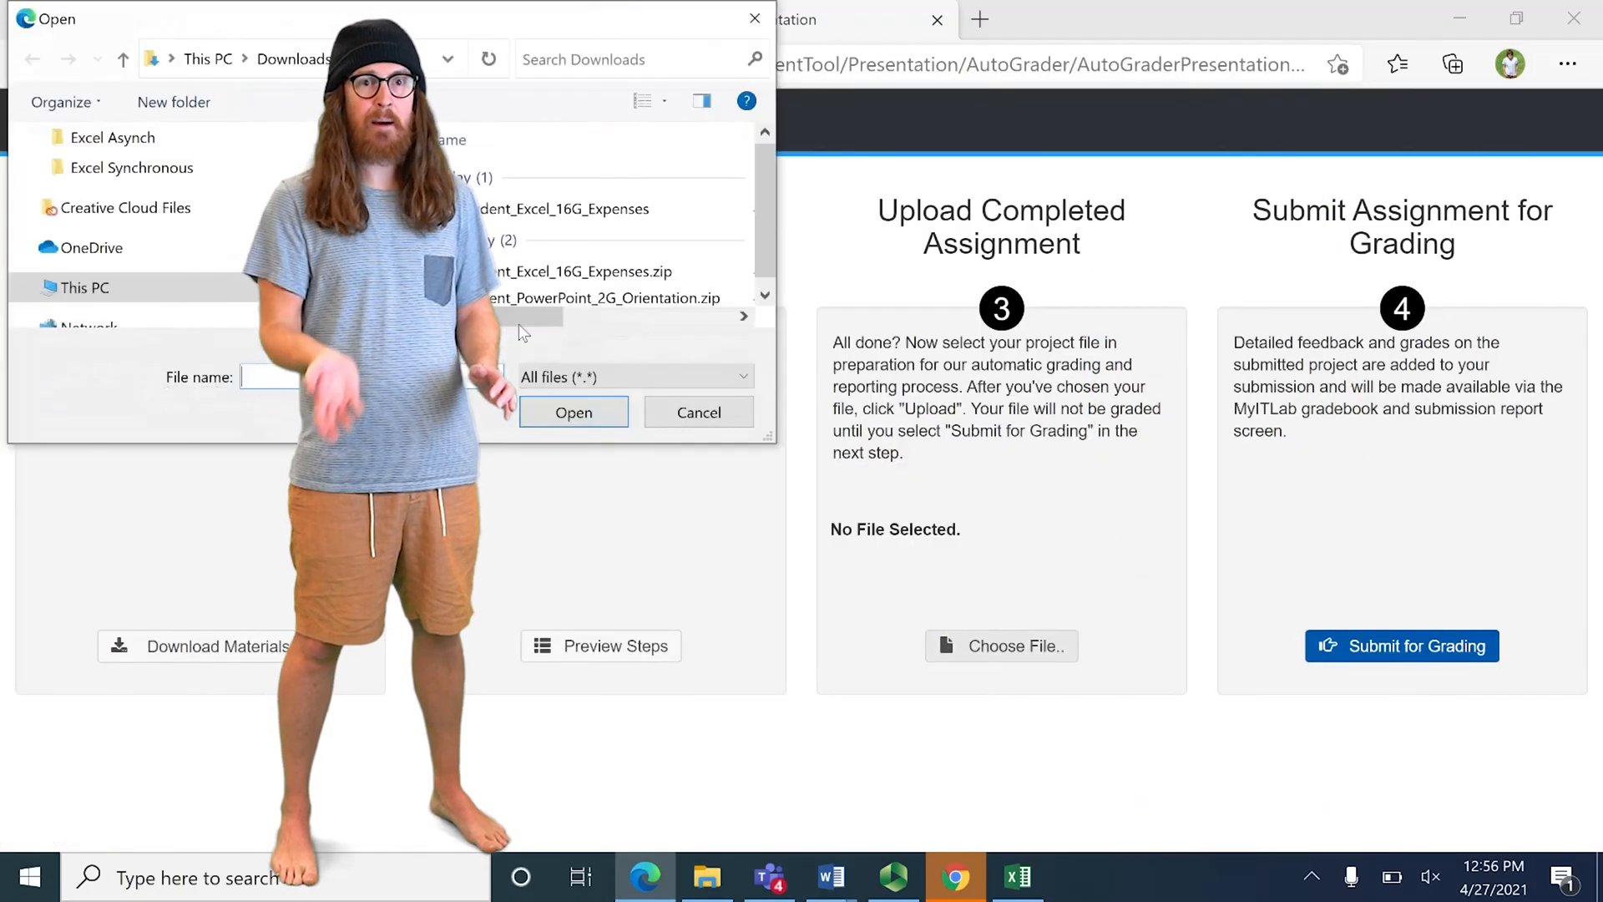
# Step: Choose Grader 3 final.xlsx from the Desktop as the completed assignment file
pyautogui.click(132, 168)
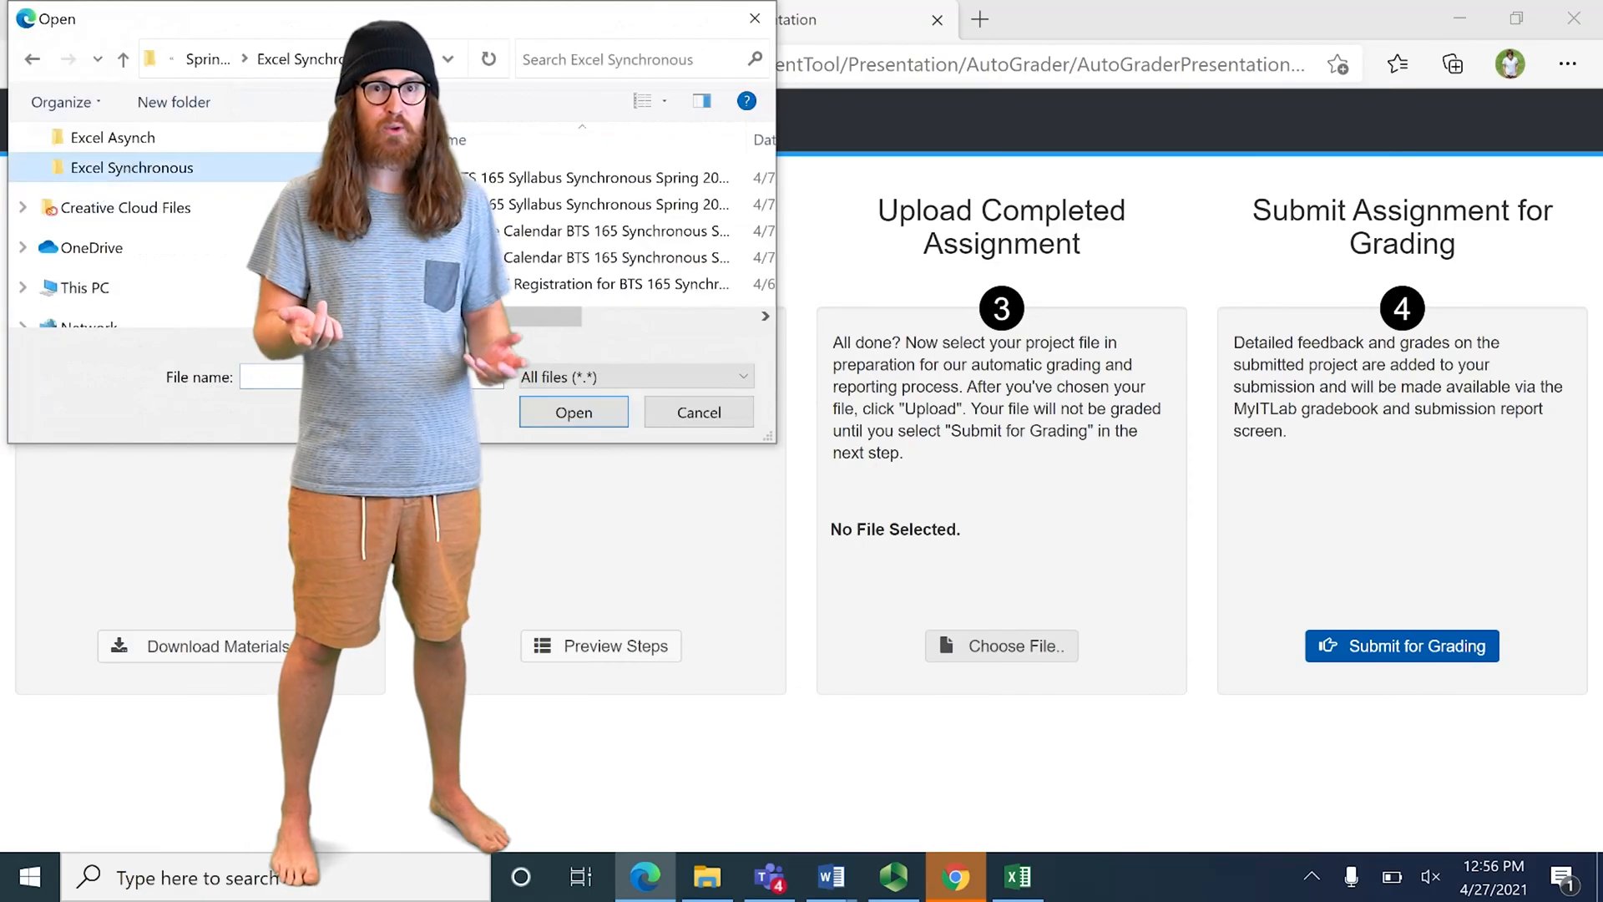
pyautogui.scroll(5, 125, 233)
pyautogui.click(227, 184)
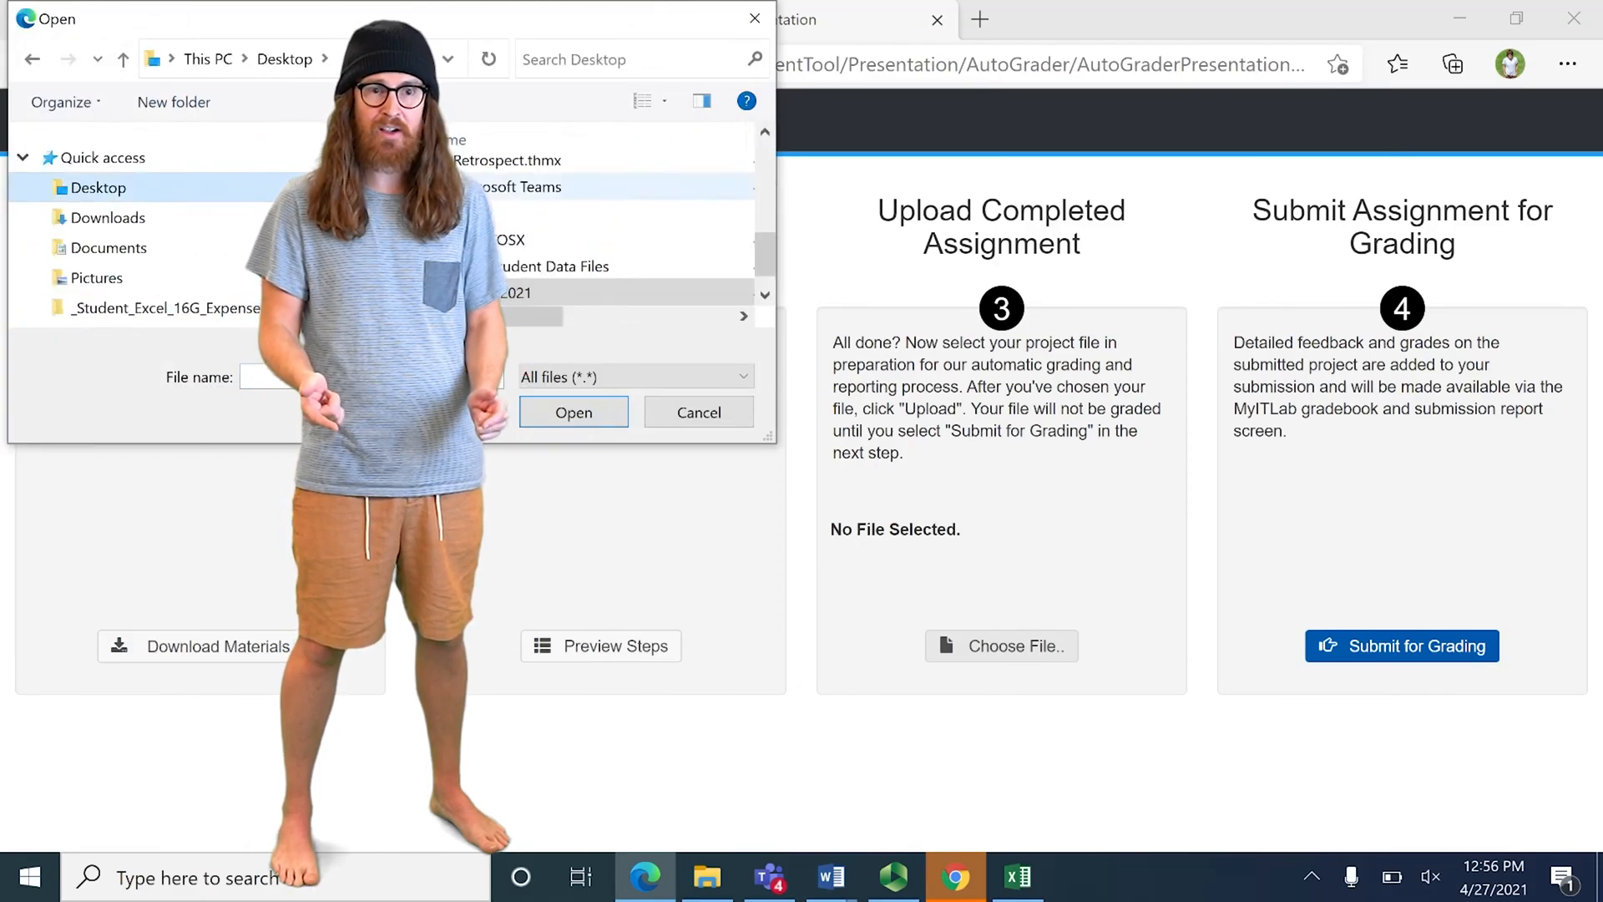
pyautogui.moveTo(763, 253); pyautogui.dragTo(765, 144)
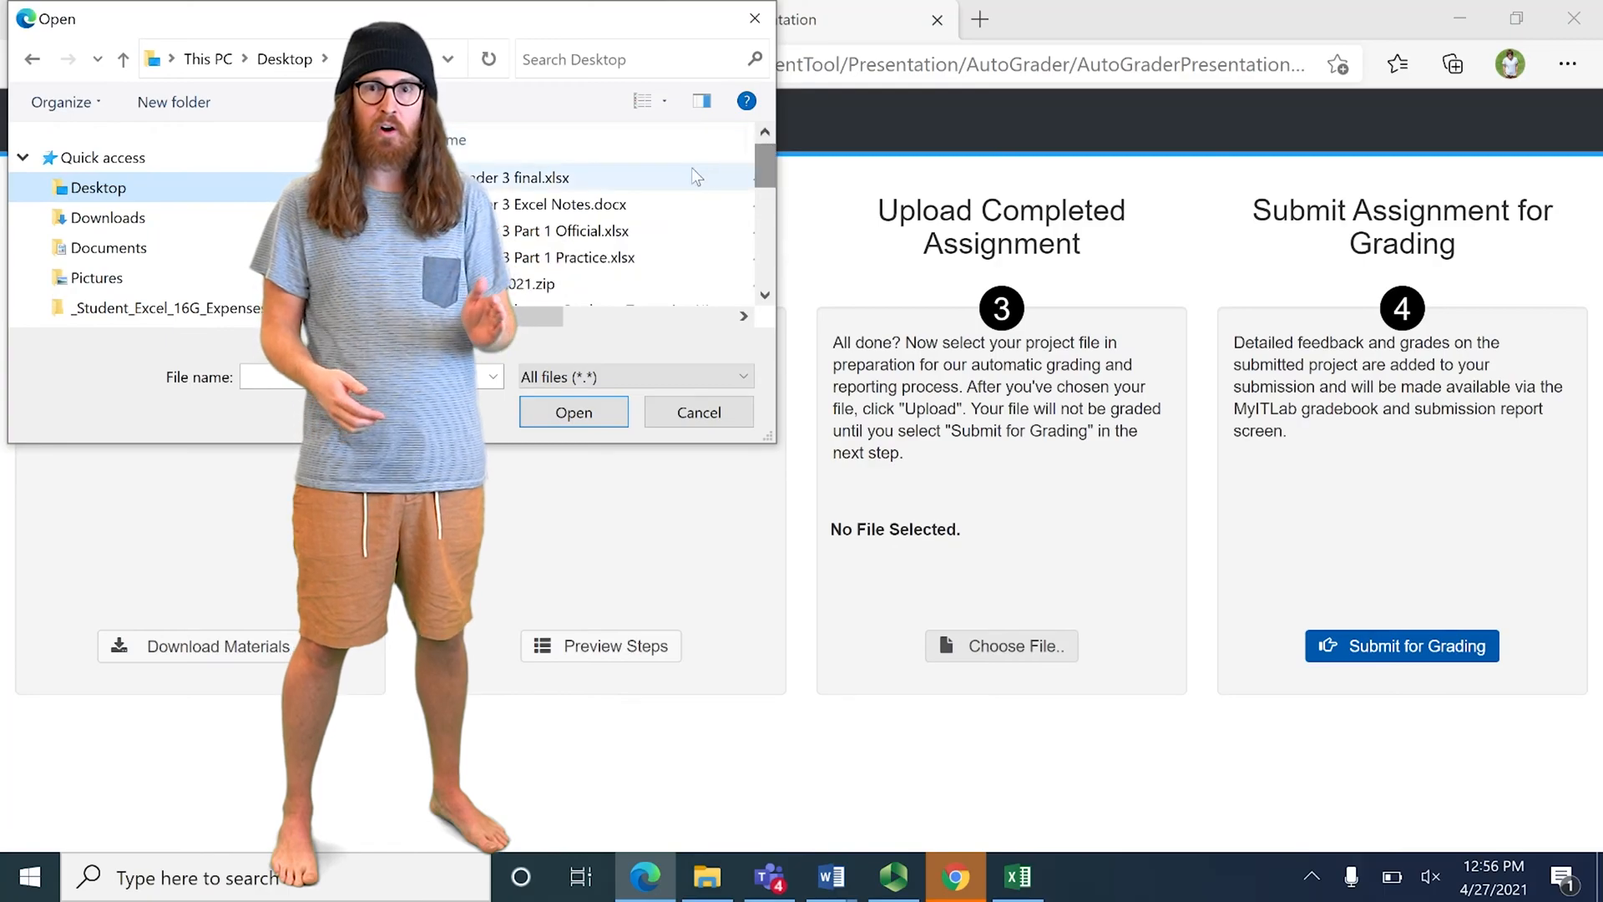
pyautogui.doubleClick(692, 170)
# Step: Upload the chosen workbook, submit it for grading and close the assignment
pyautogui.click(959, 648)
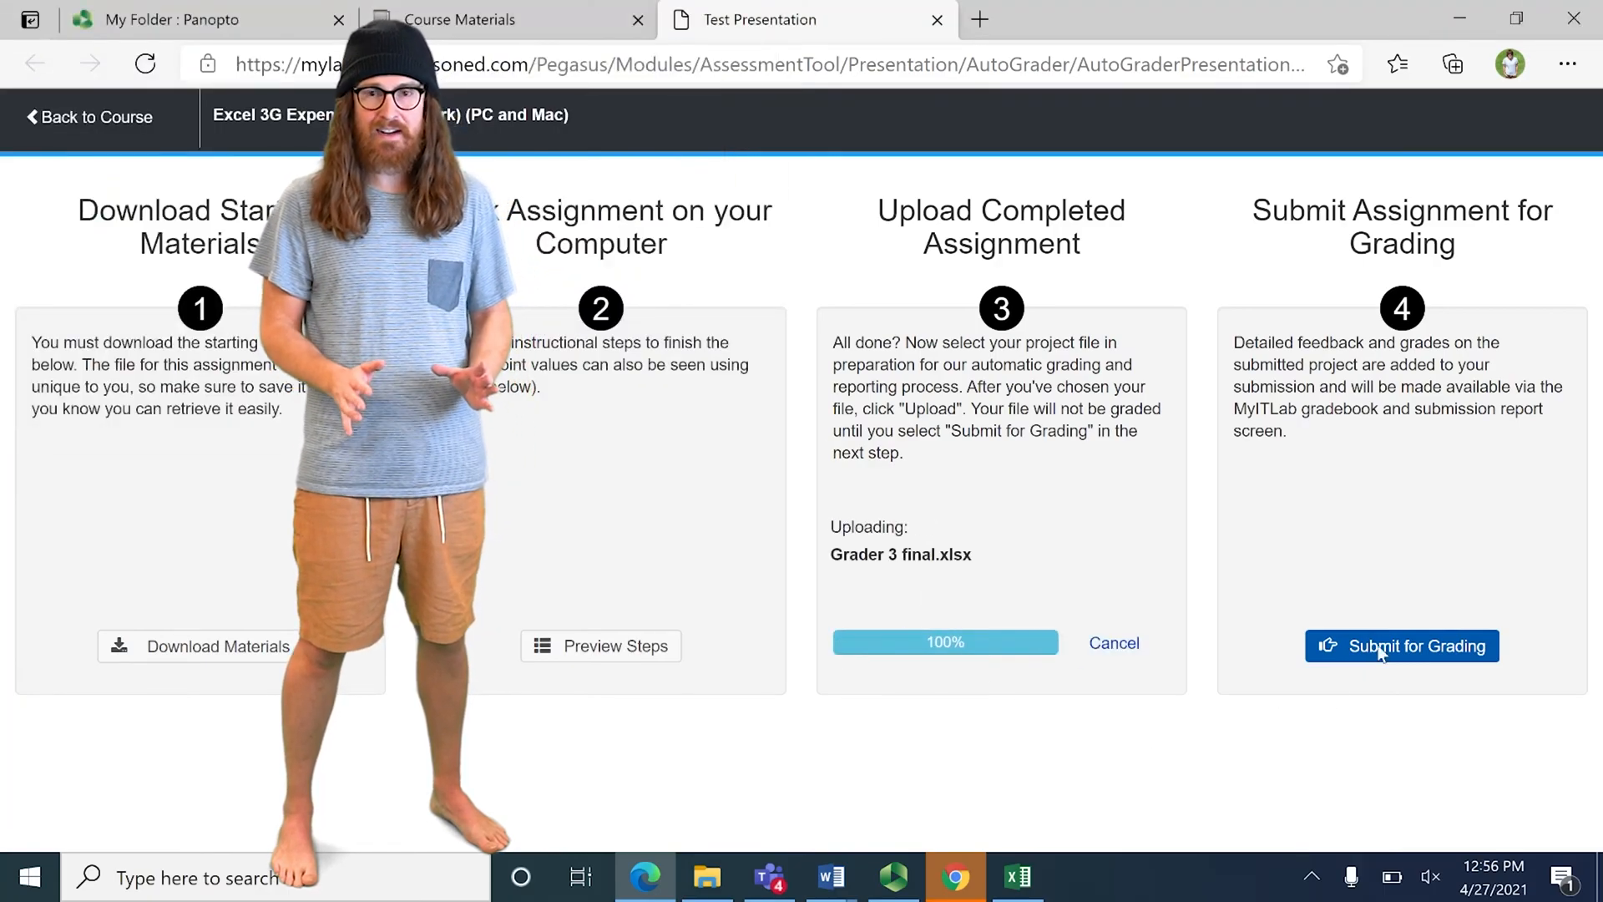
pyautogui.click(1404, 643)
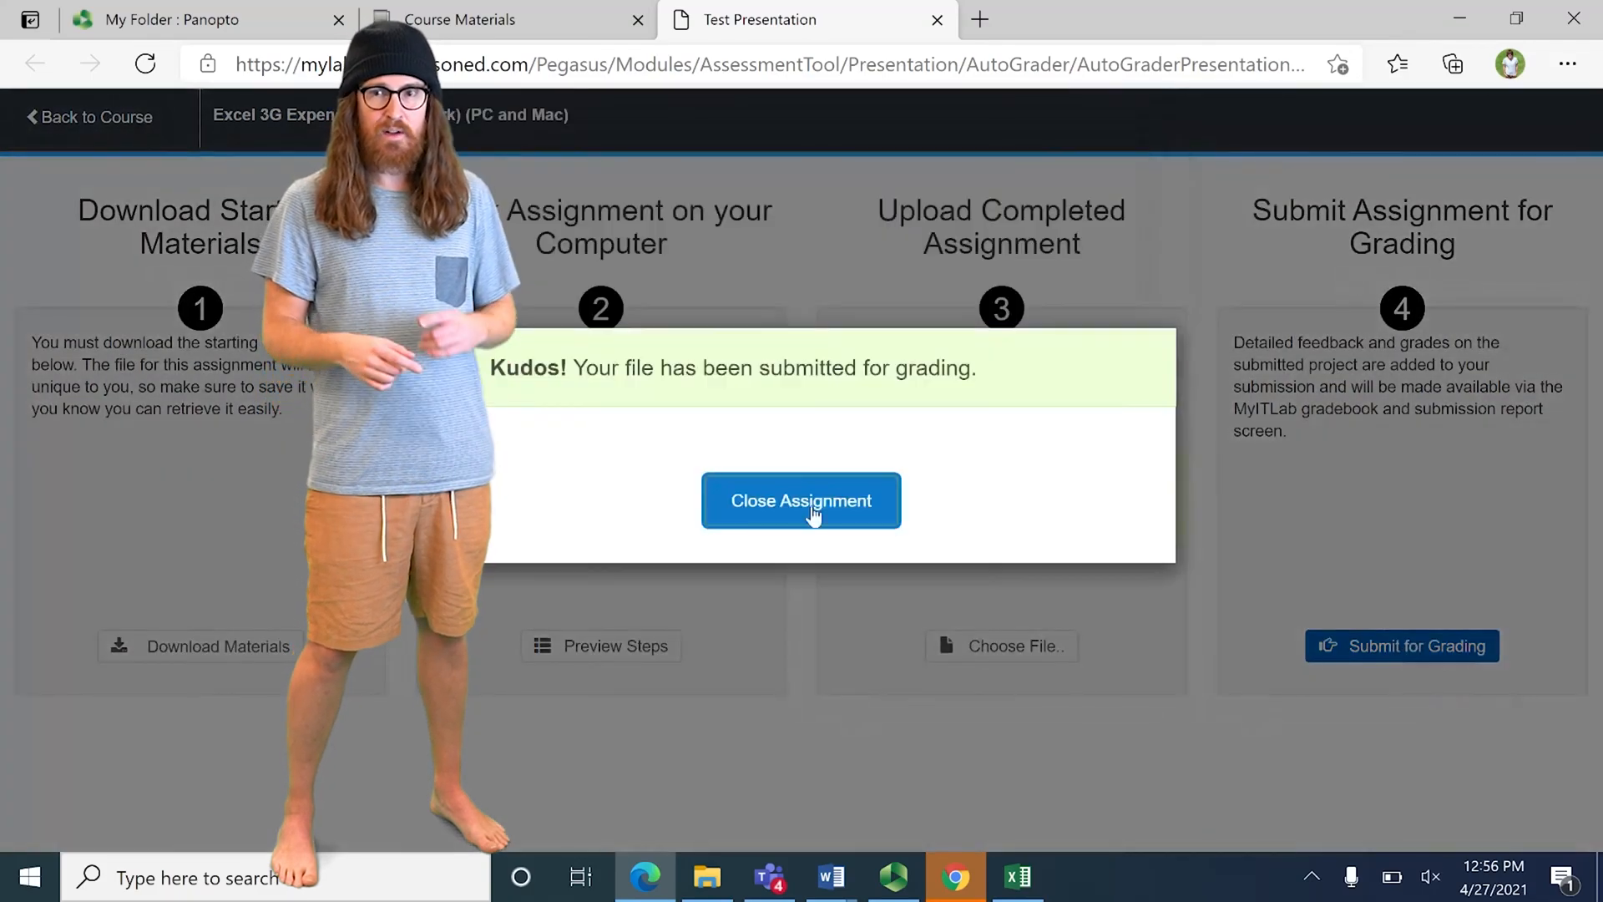
pyautogui.click(812, 505)
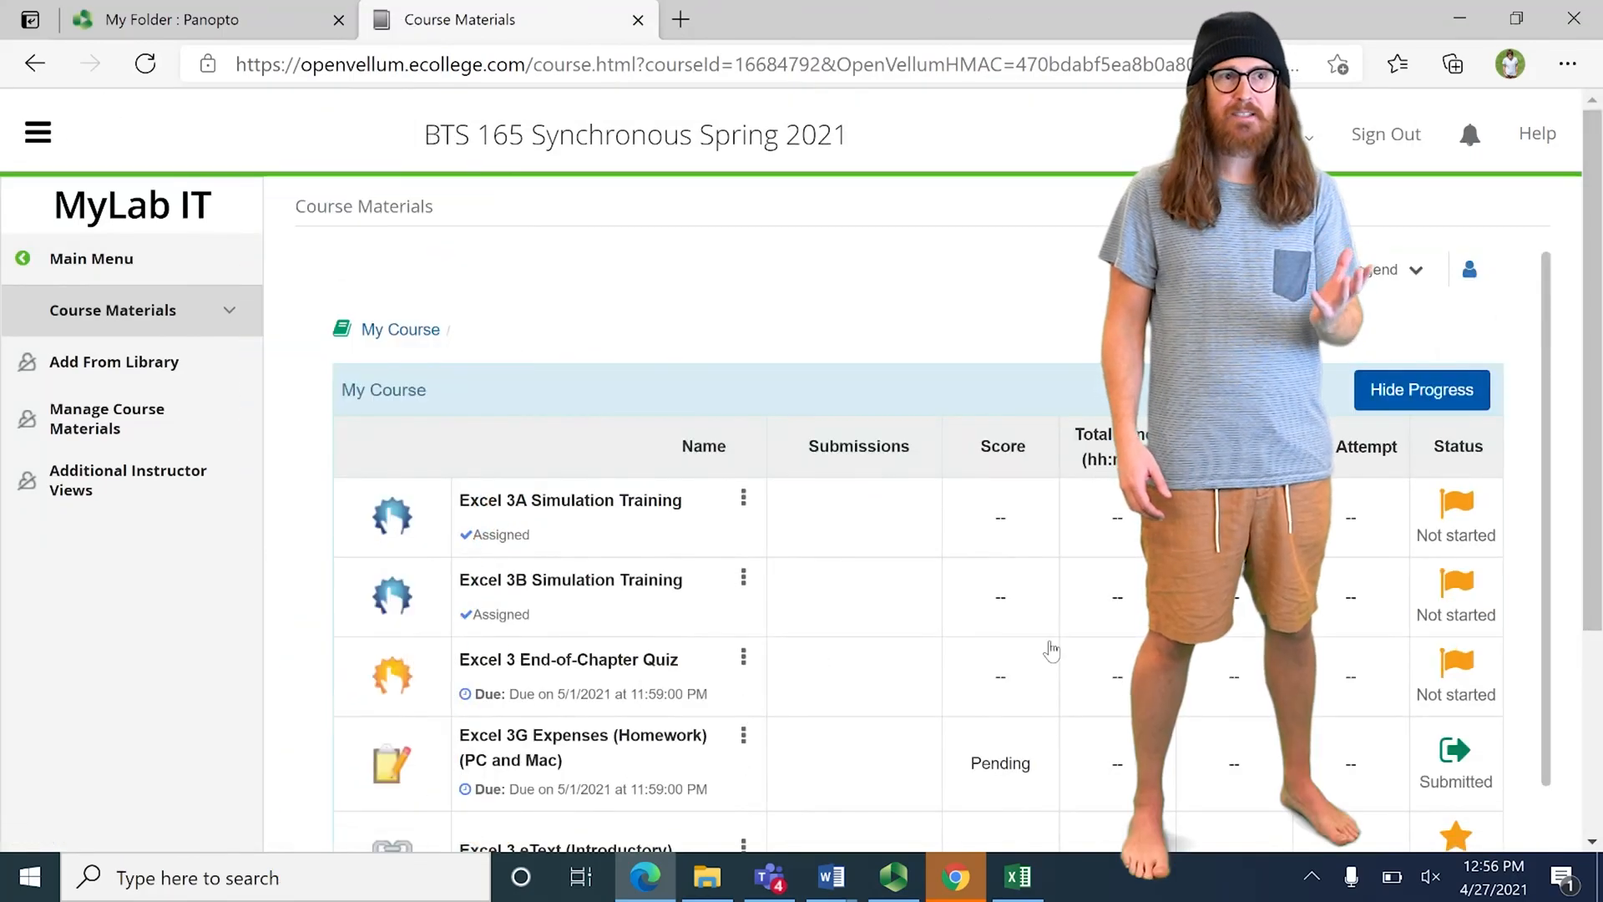
# Step: Open the score card of the submission for the Excel 3G Expenses homework
pyautogui.scroll(-2, 1001, 650)
pyautogui.click(743, 625)
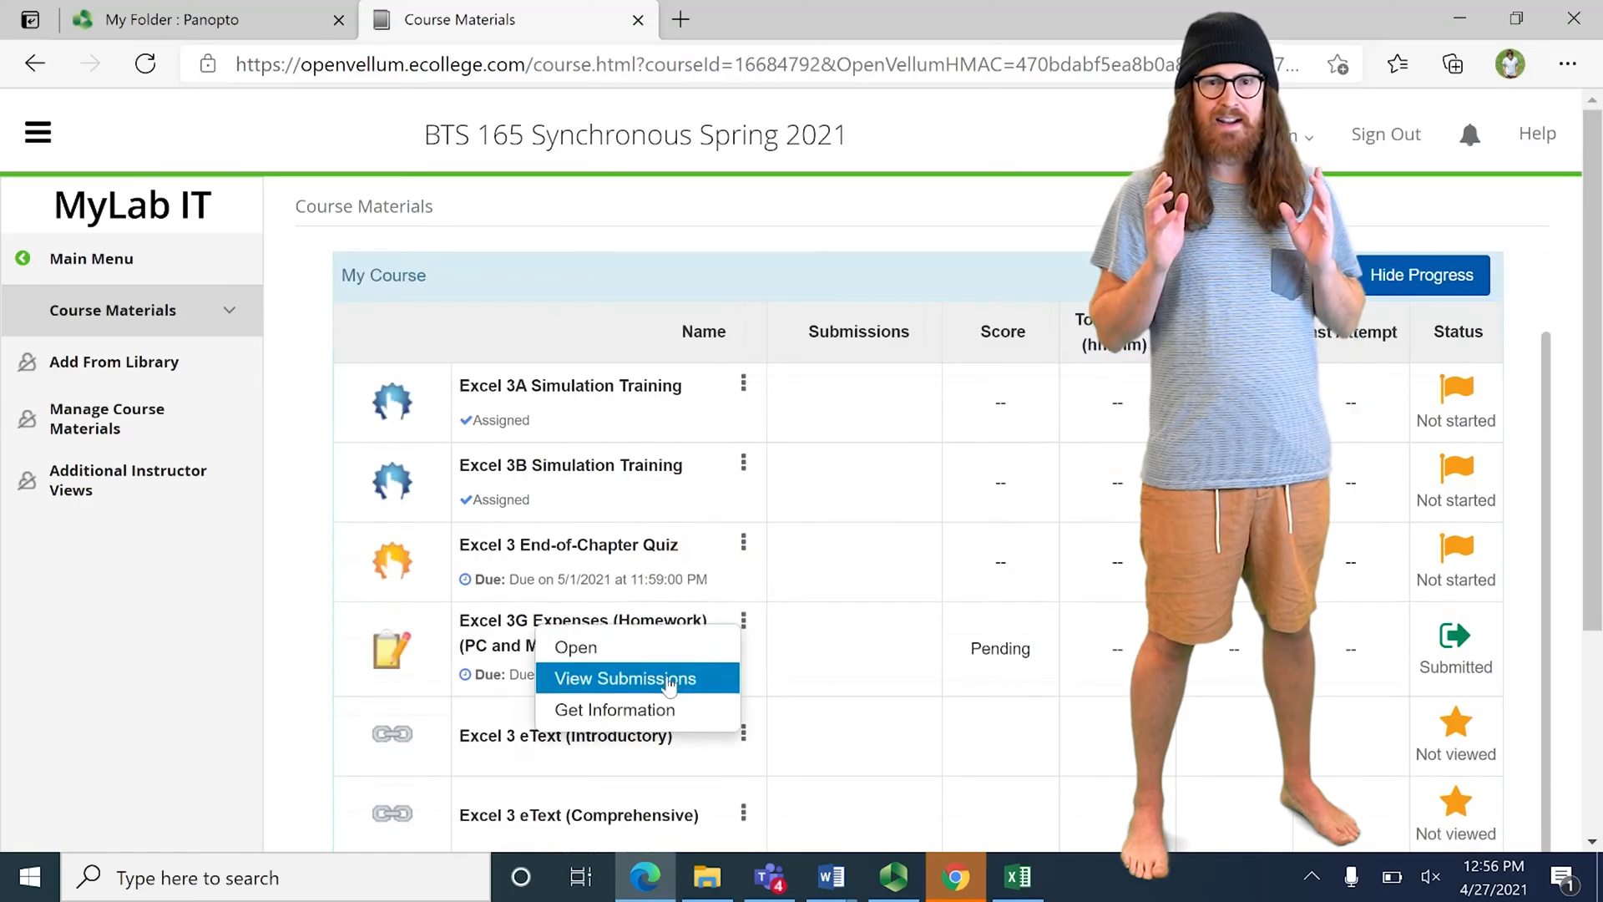
pyautogui.click(668, 676)
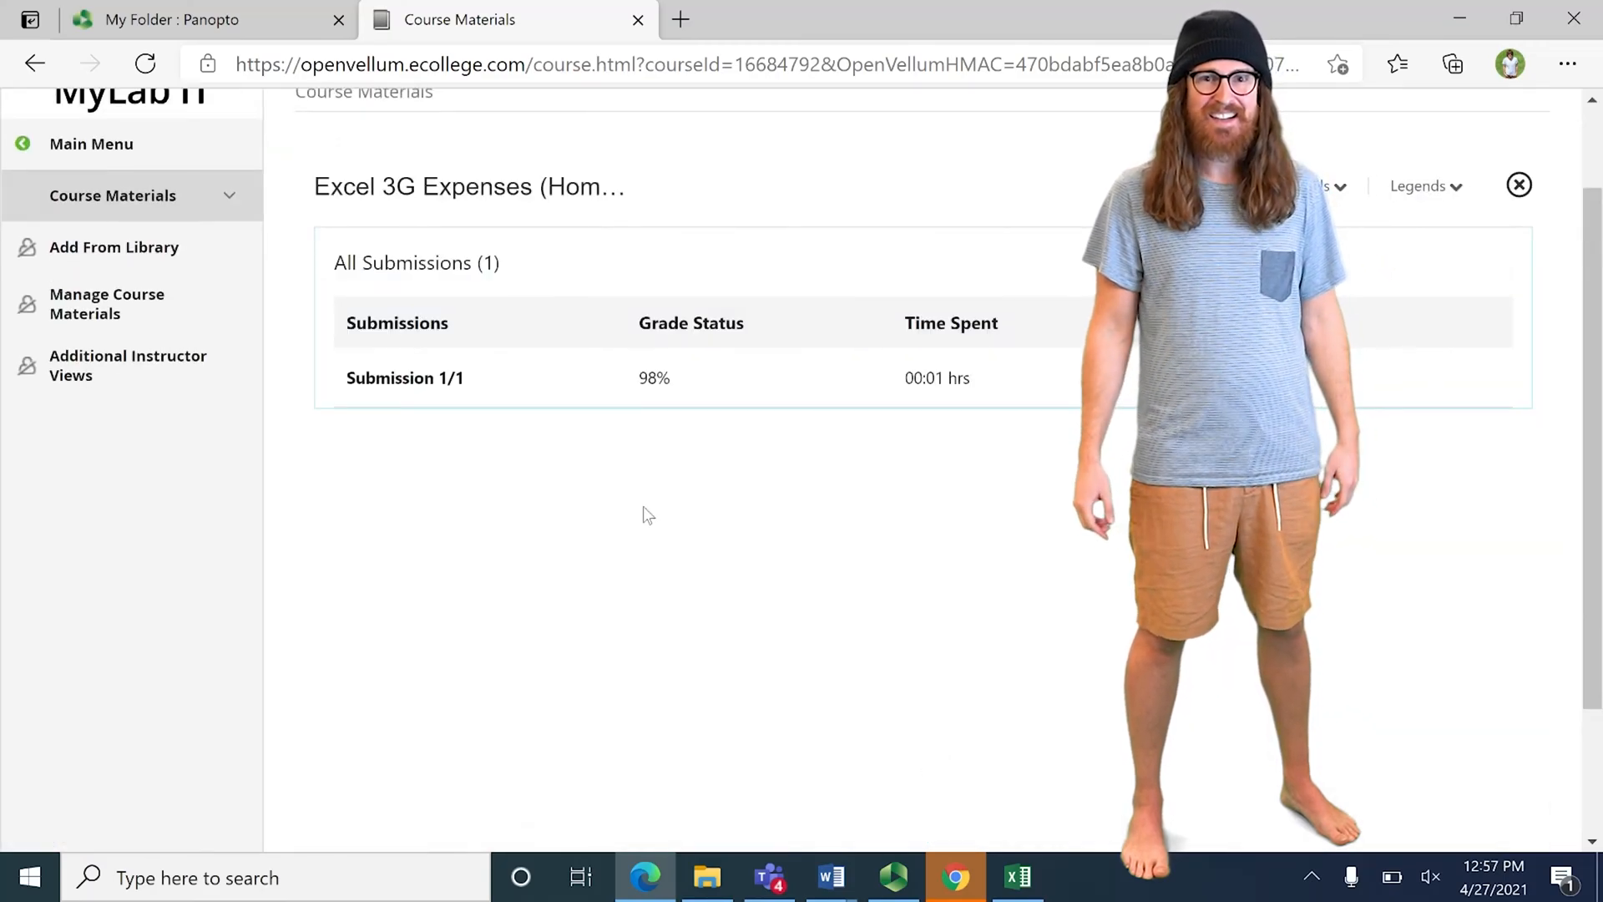
pyautogui.click(690, 398)
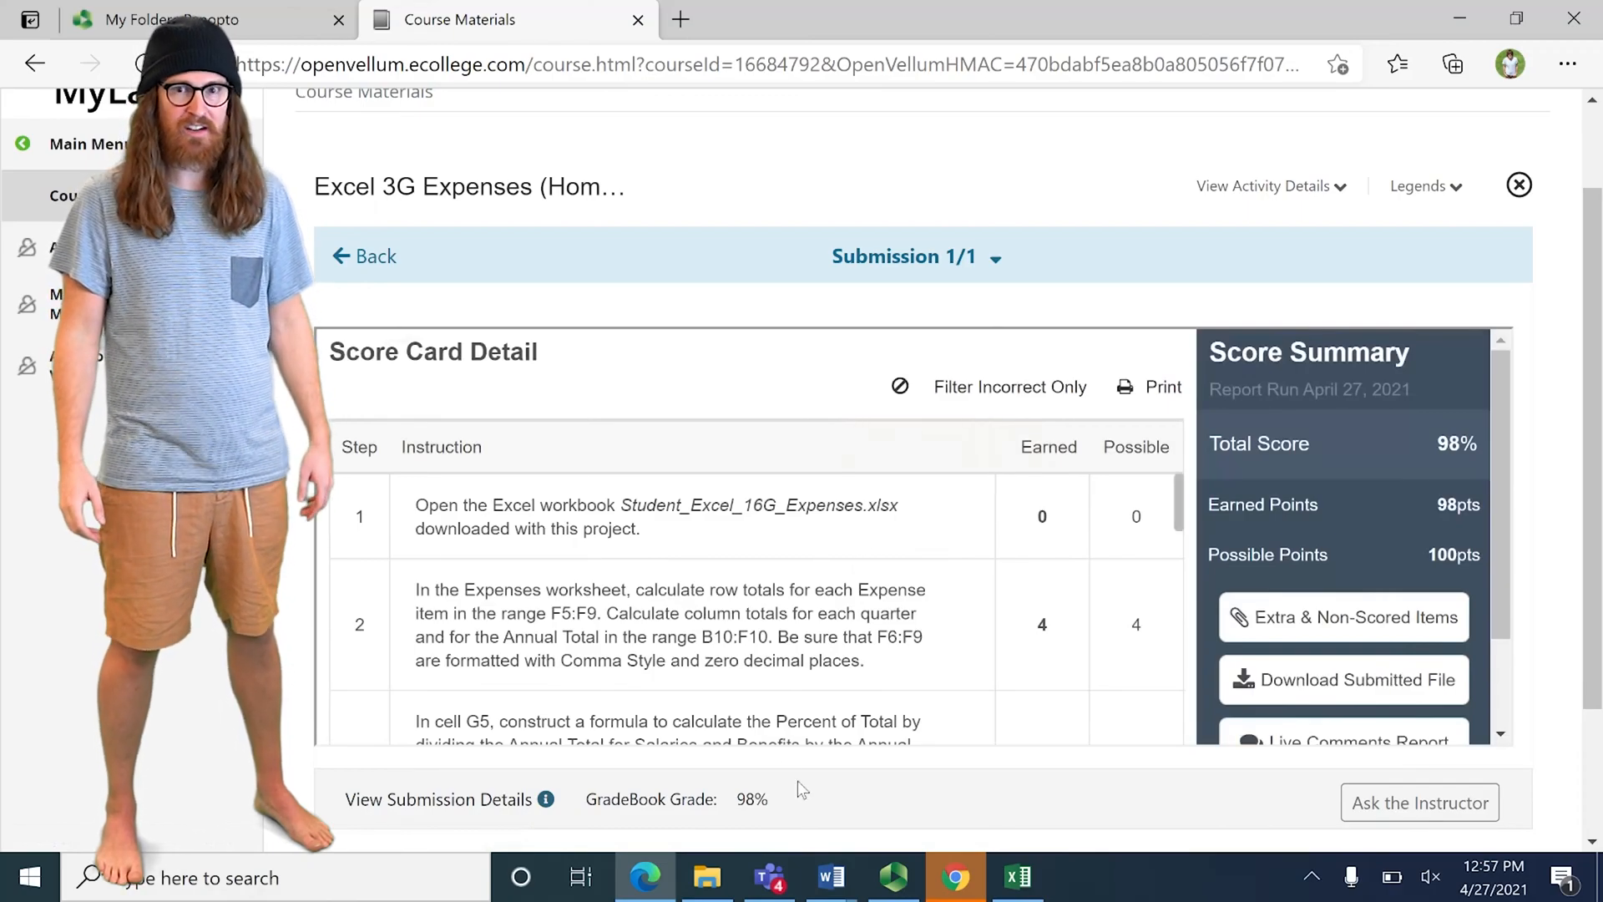
# Step: Find the incorrectly scored step 9 in the score card and expand its feedback to examine the deduction
pyautogui.scroll(-8, 785, 586)
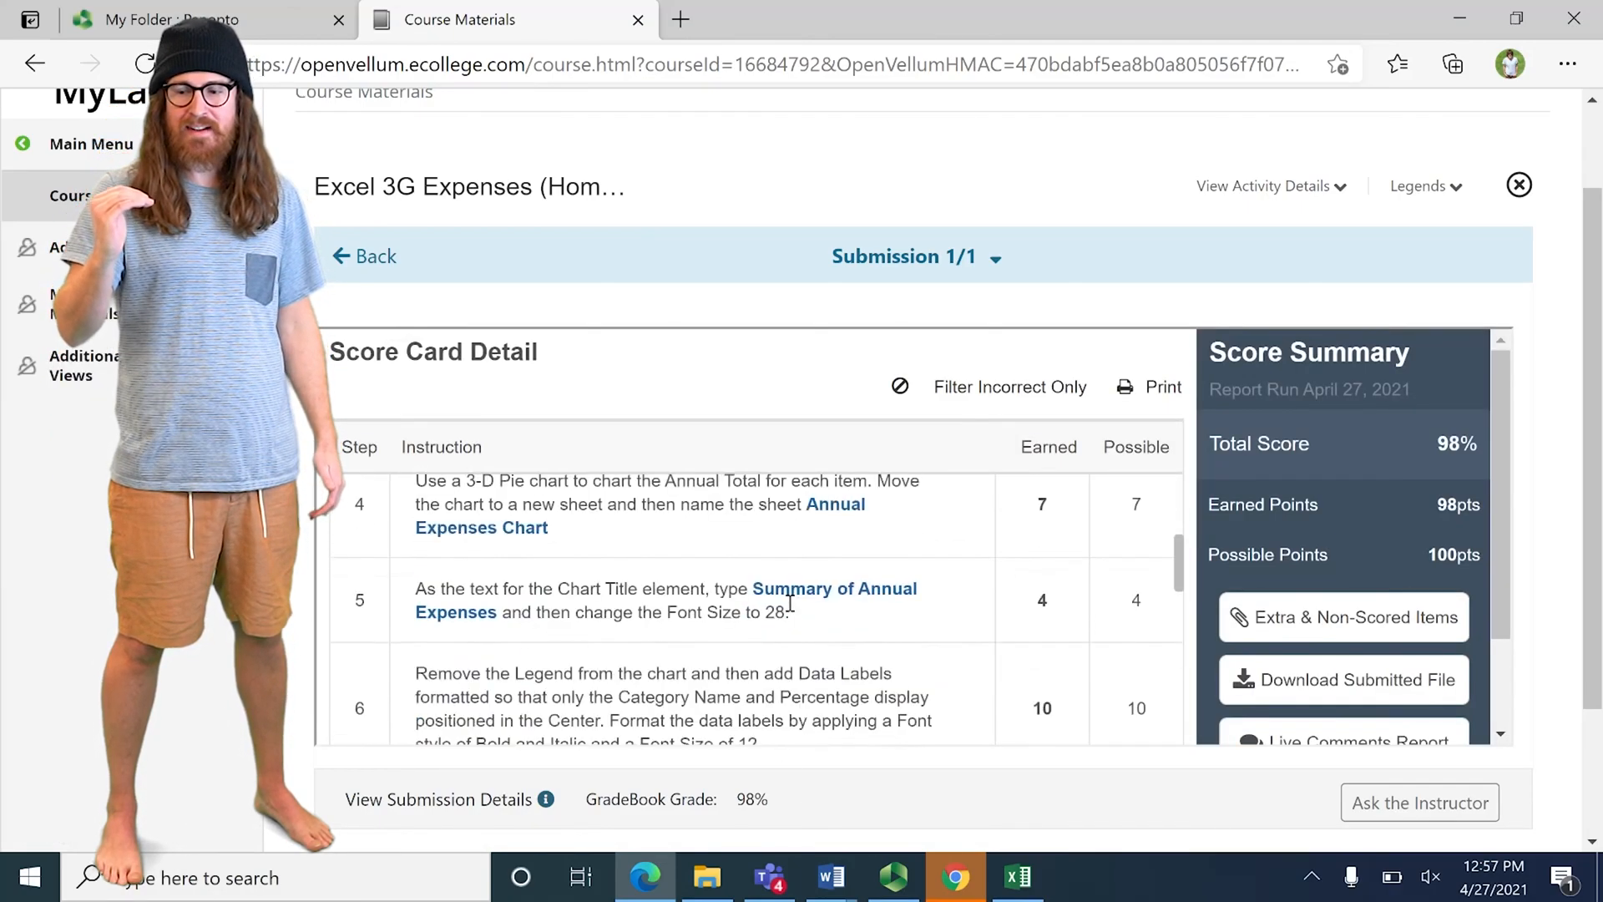
pyautogui.scroll(-5, 794, 599)
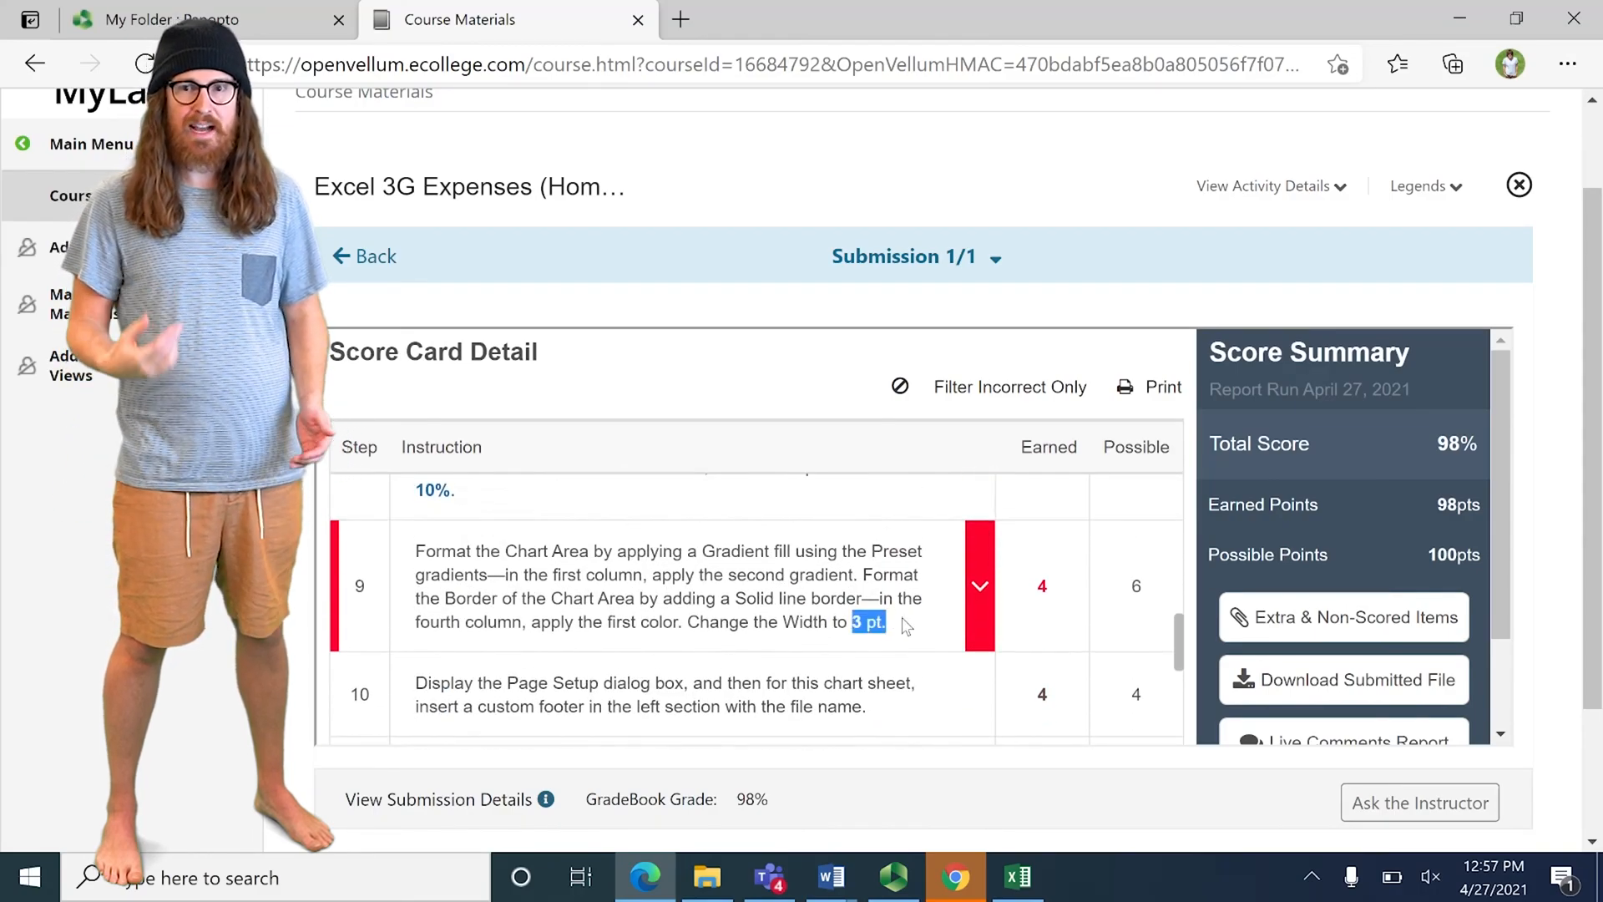
pyautogui.click(980, 610)
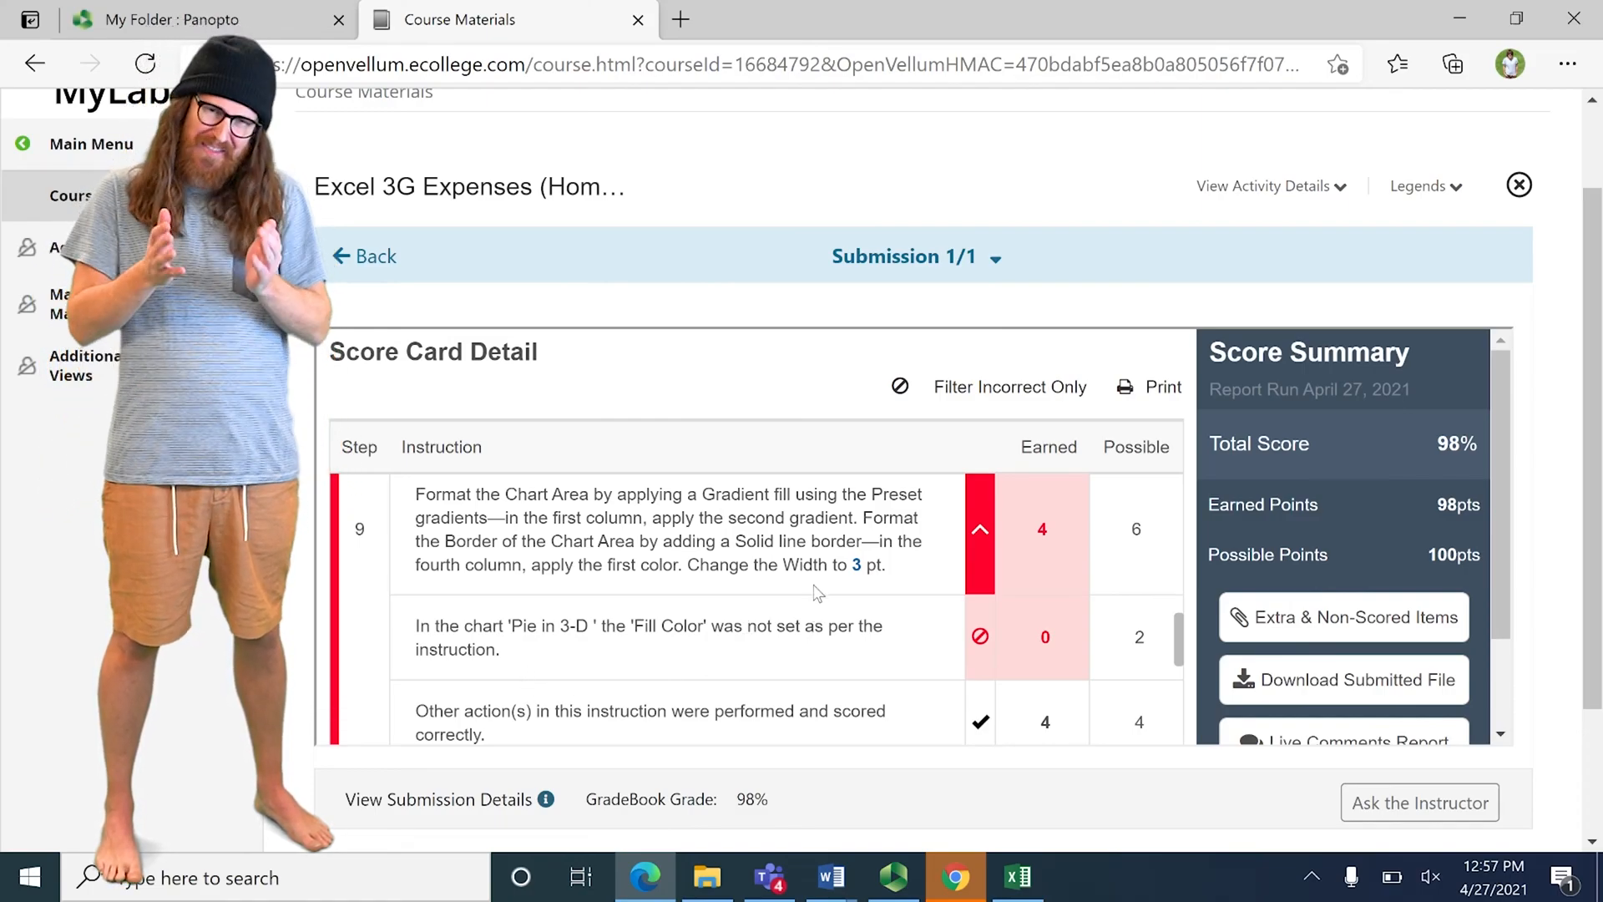
pyautogui.scroll(-1, 816, 593)
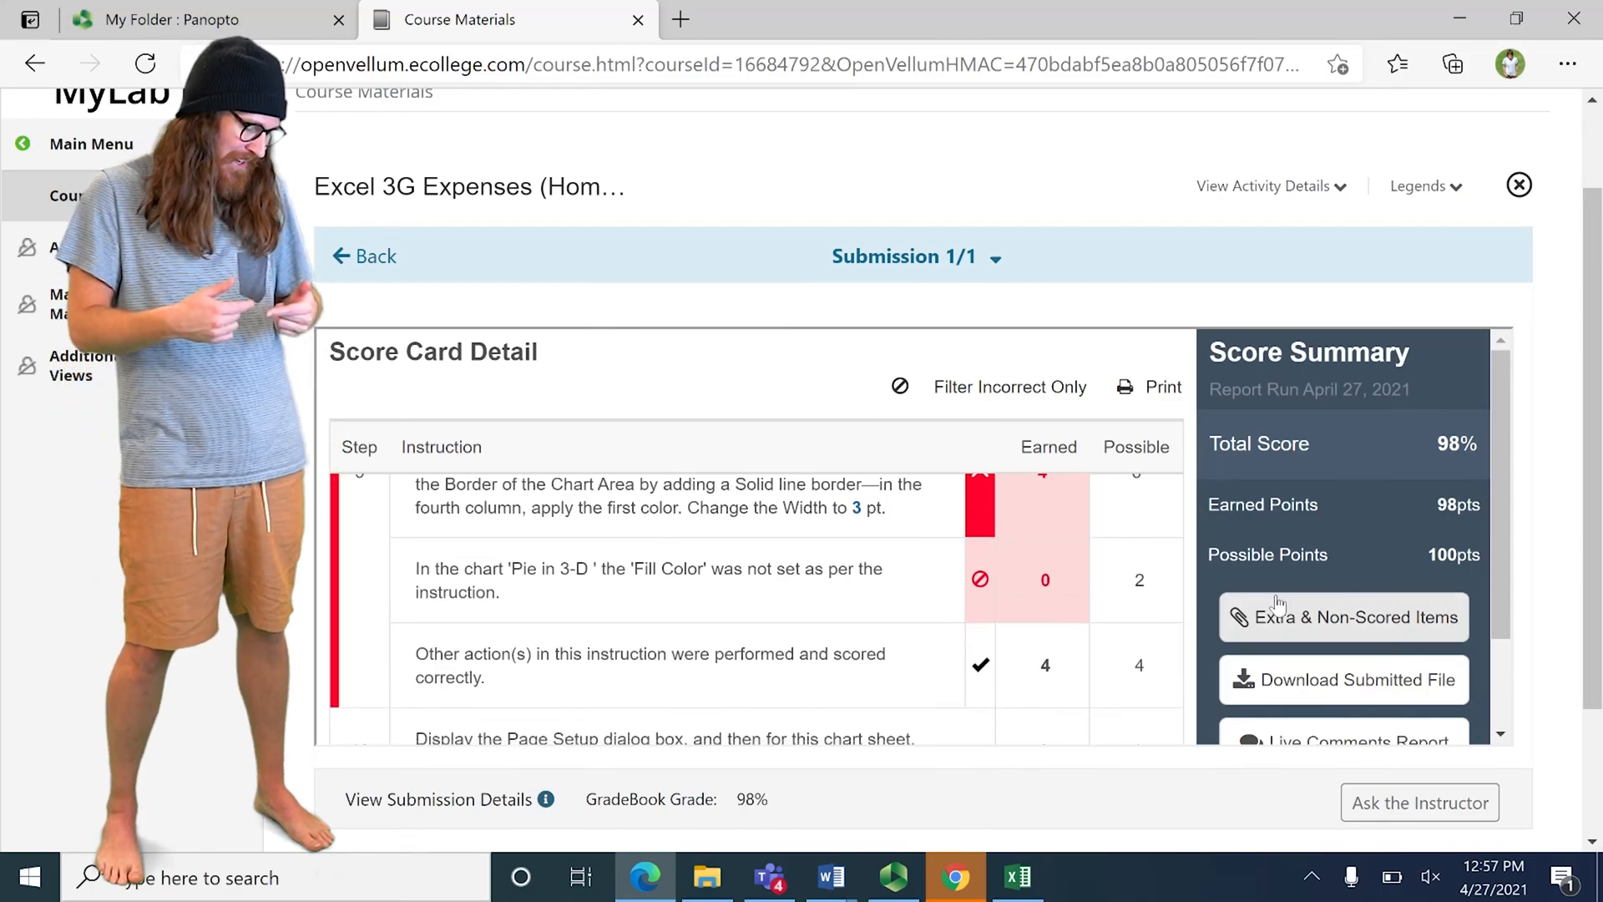
# Step: Download the Live Comments Report for the submission
pyautogui.scroll(-1, 1278, 627)
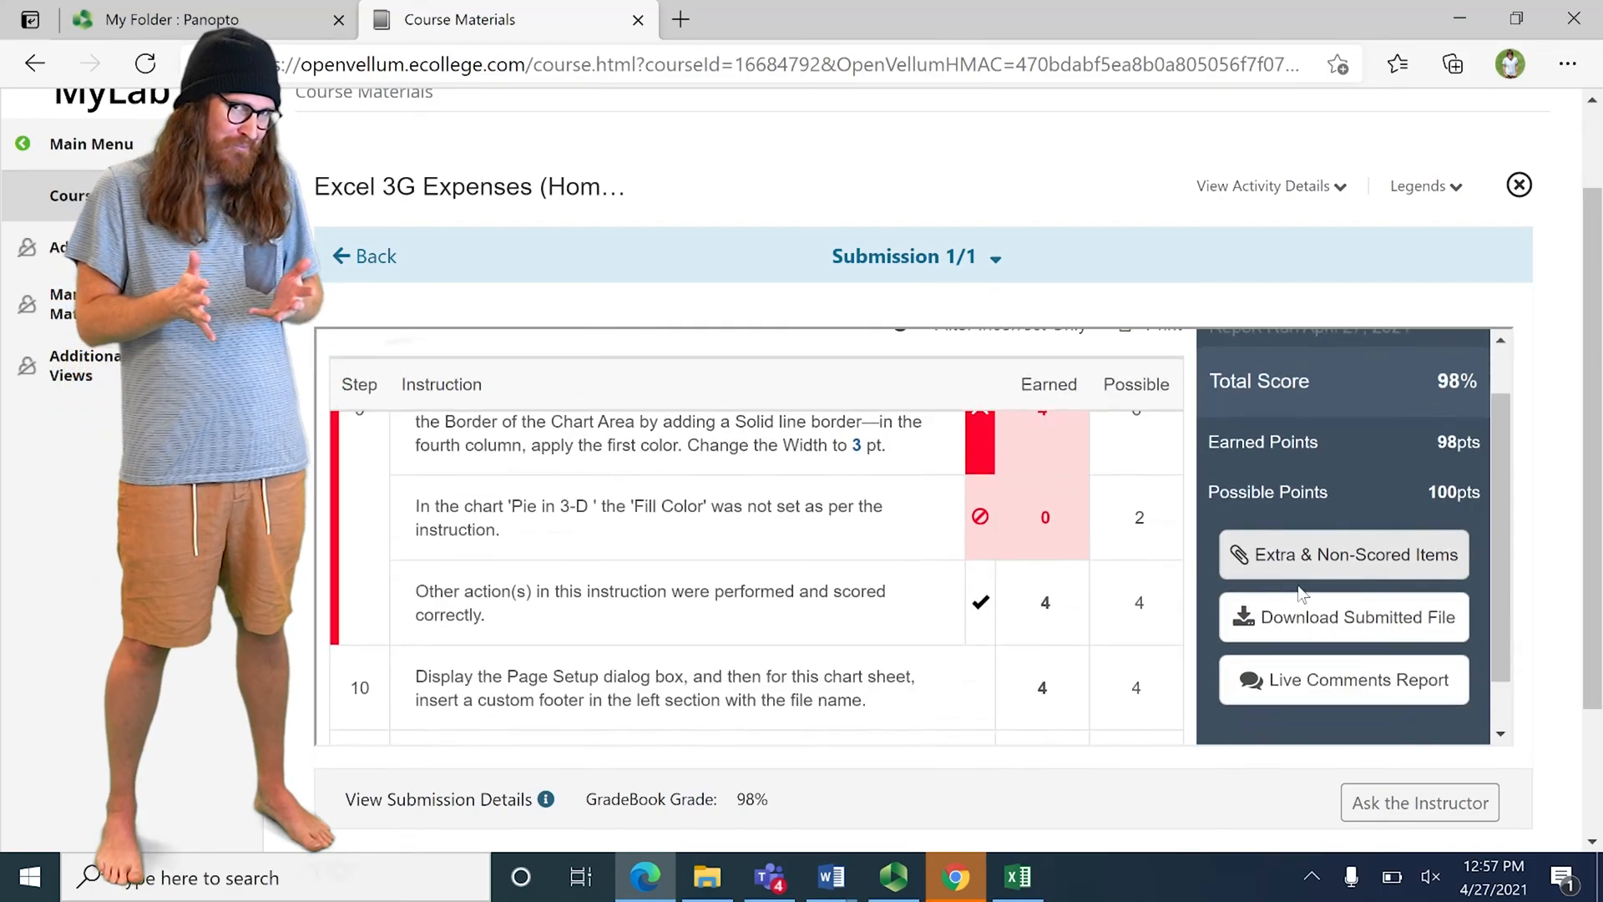
pyautogui.click(1290, 688)
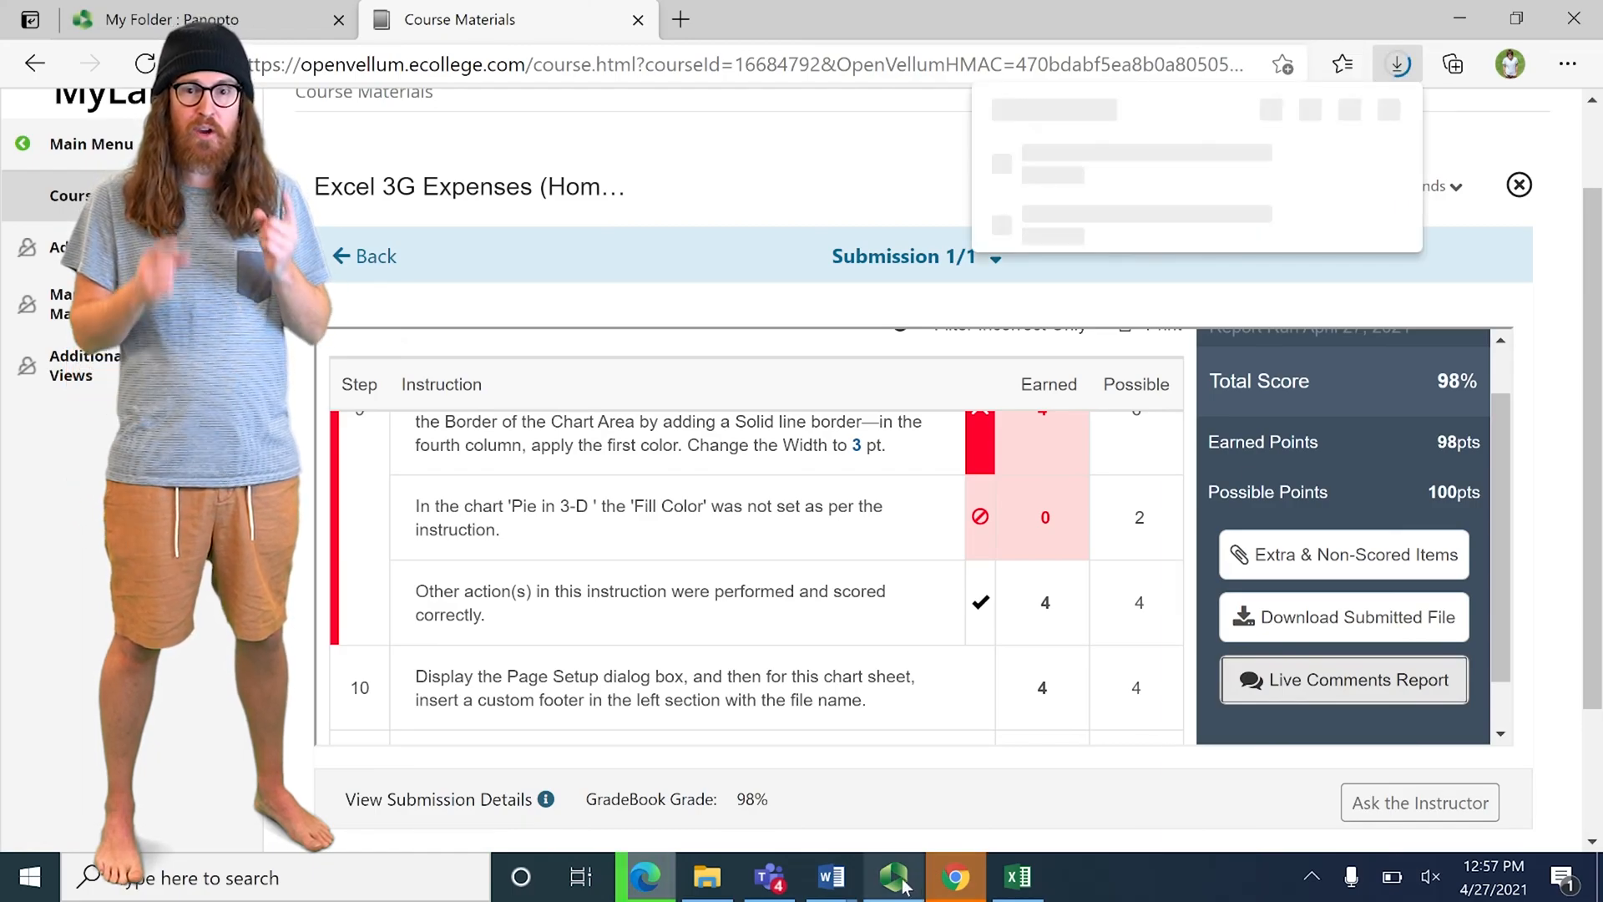
pyautogui.moveTo(901, 885)
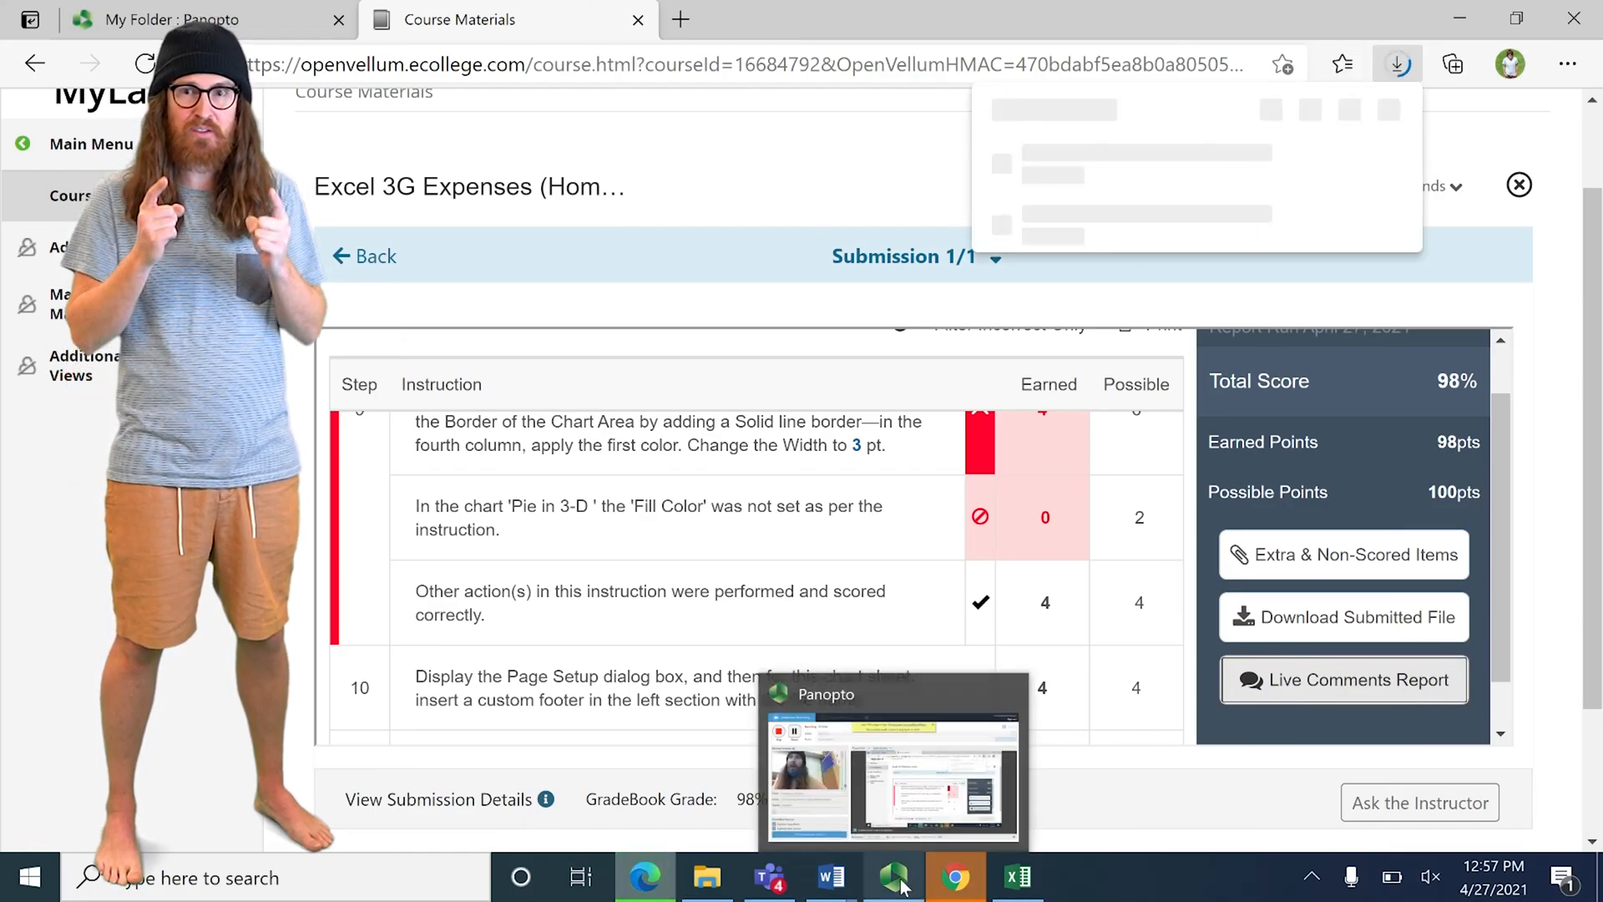